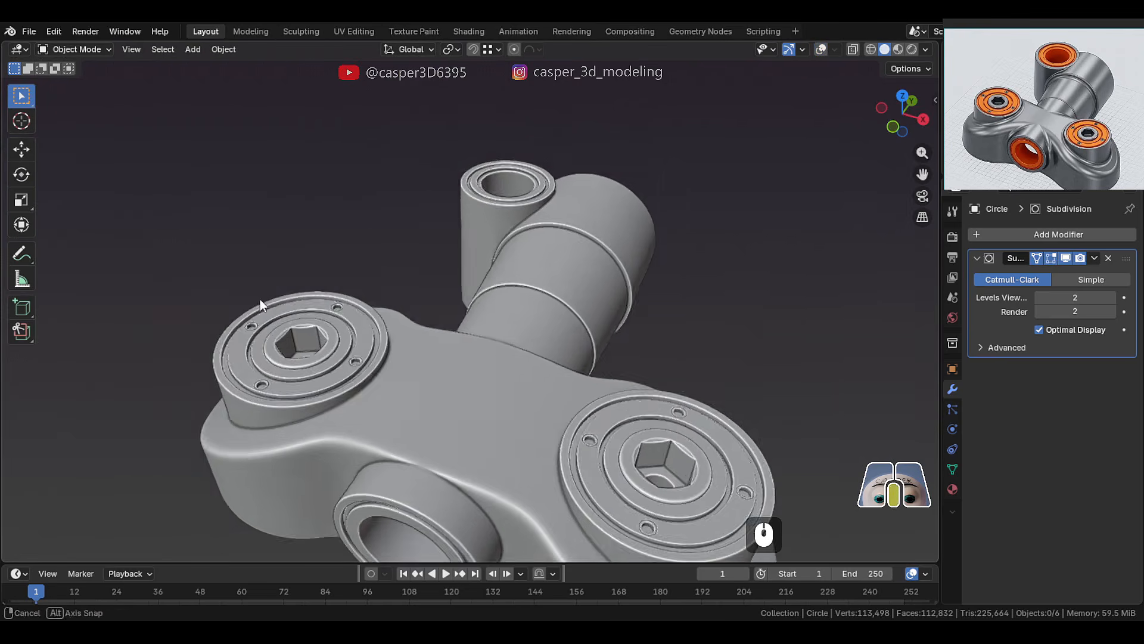
# - Inspect the finished joint model, hiding its separate insert parts to examine the main body's mesh
pyautogui.keyDown('shift'); pyautogui.moveTo(260, 299); pyautogui.dragTo(412, 313, button='middle'); pyautogui.keyUp('shift')
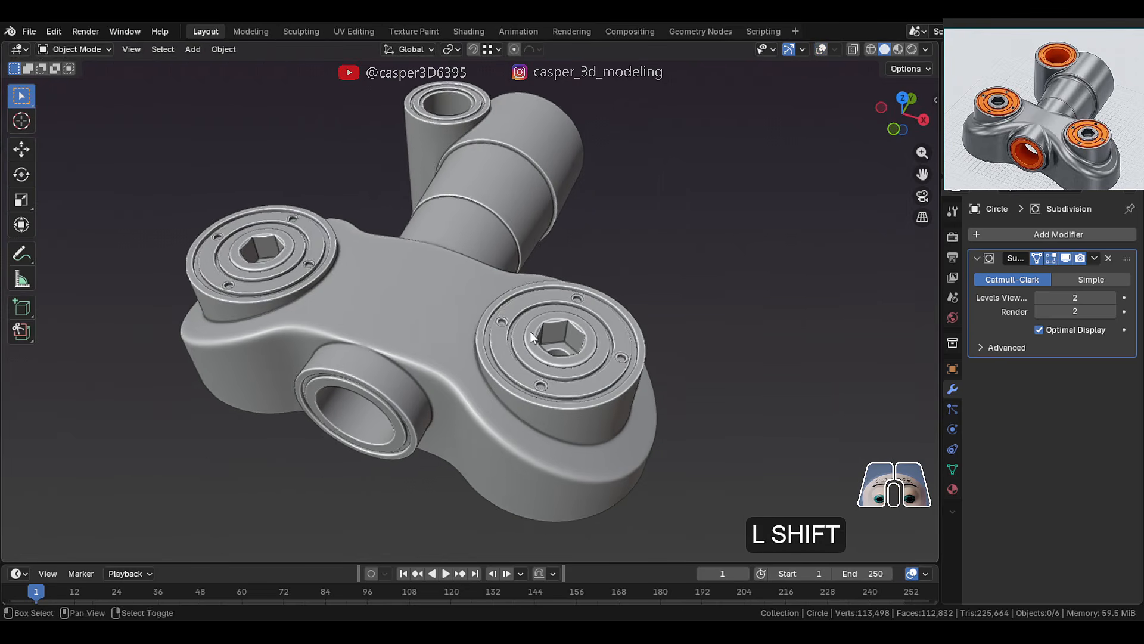
pyautogui.keyDown('shift'); pyautogui.moveTo(520, 320); pyautogui.dragTo(505, 321, button='middle'); pyautogui.keyUp('shift')
pyautogui.rightClick(505, 322)
pyautogui.click(1113, 108)
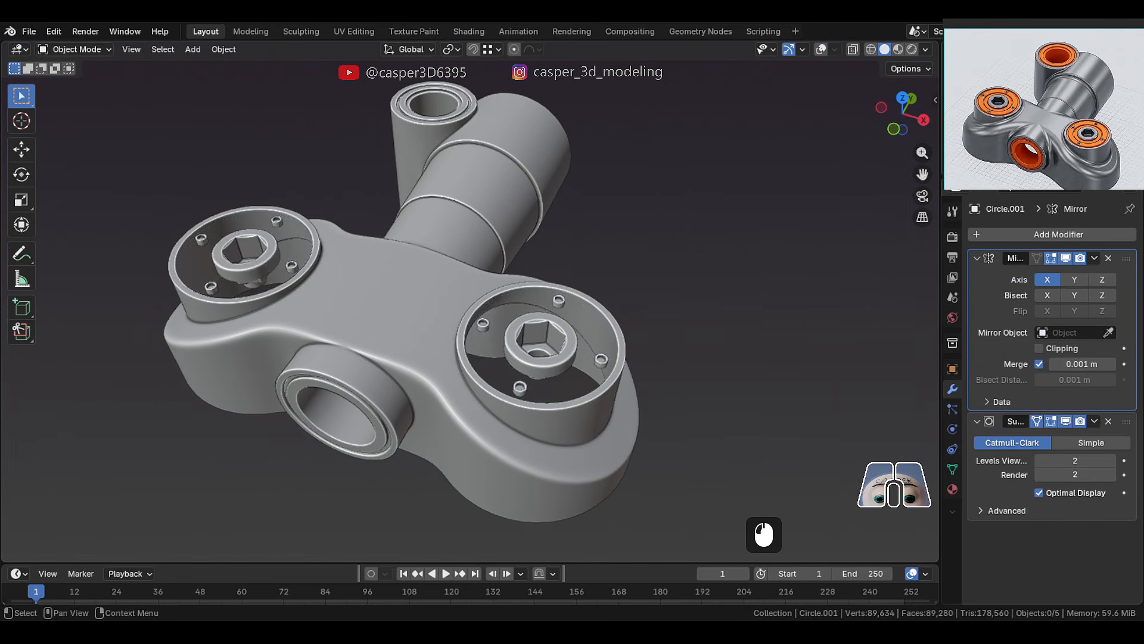
pyautogui.click(1112, 109)
pyautogui.click(1112, 109)
pyautogui.click(1113, 123)
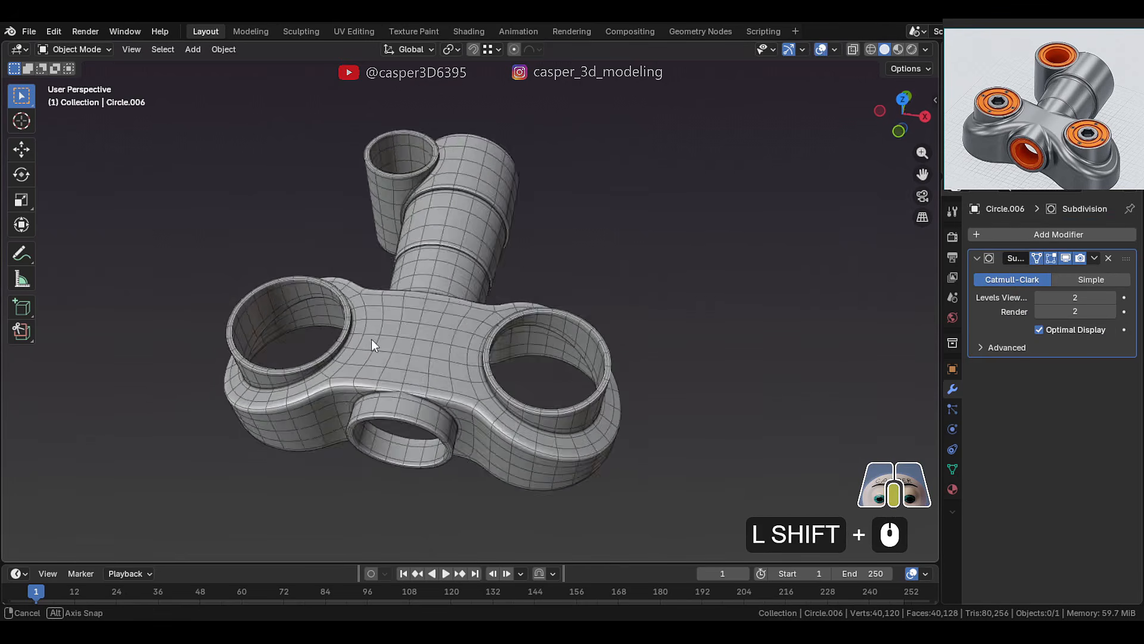
pyautogui.moveTo(370, 339); pyautogui.dragTo(571, 320, button='middle')
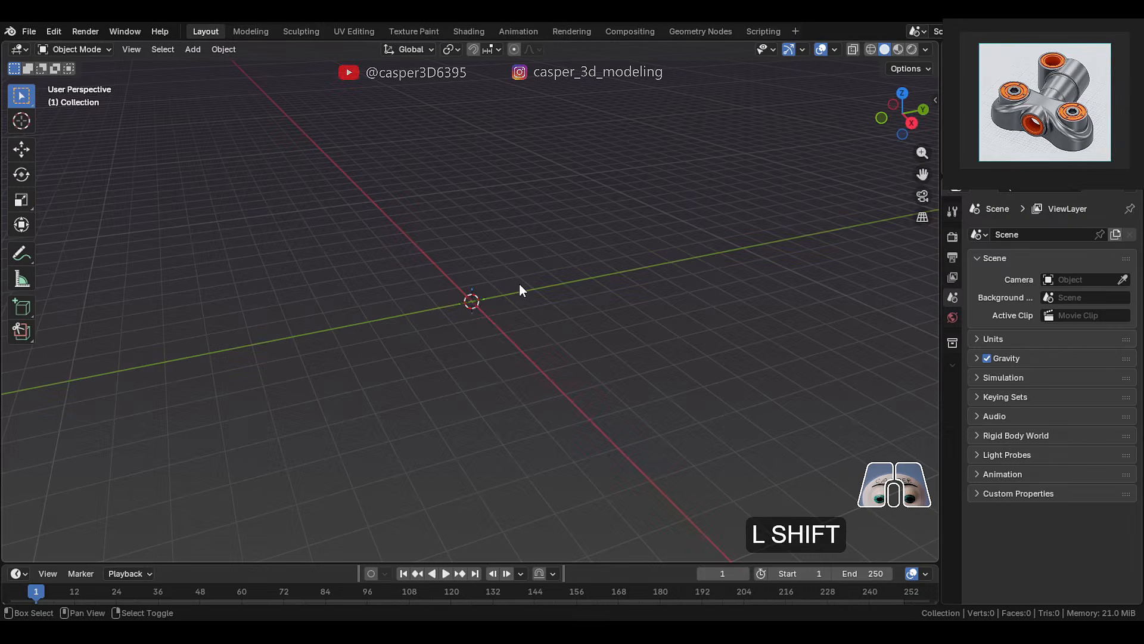
# - Add a mesh circle with 24 vertices at the world origin
pyautogui.hotkey('shift', 'a')
pyautogui.click(603, 314)
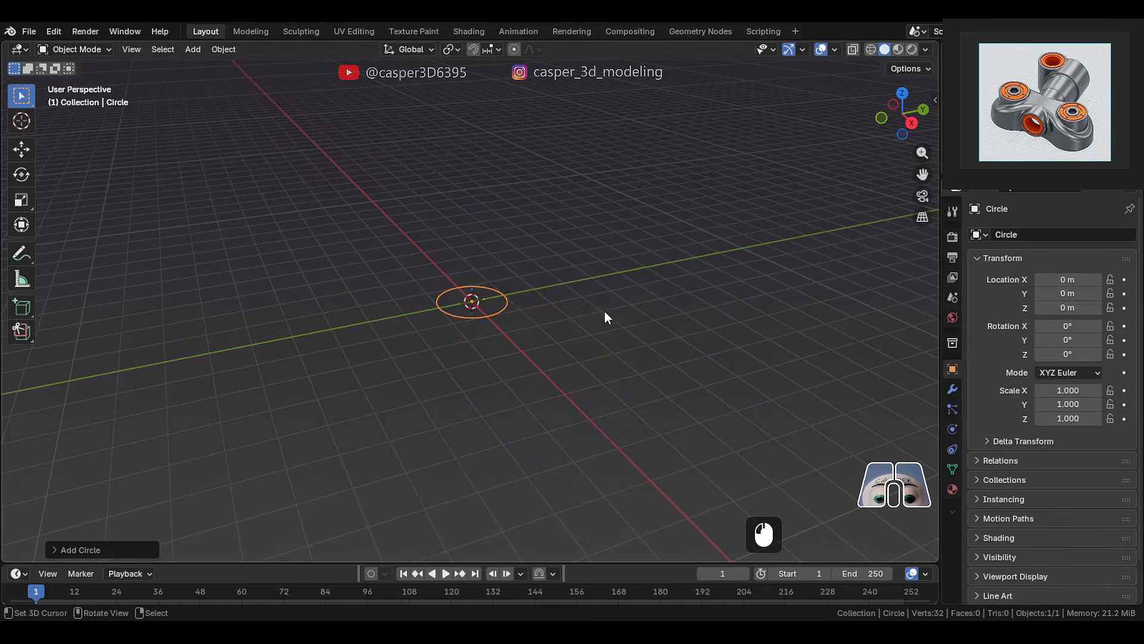
pyautogui.click(56, 549)
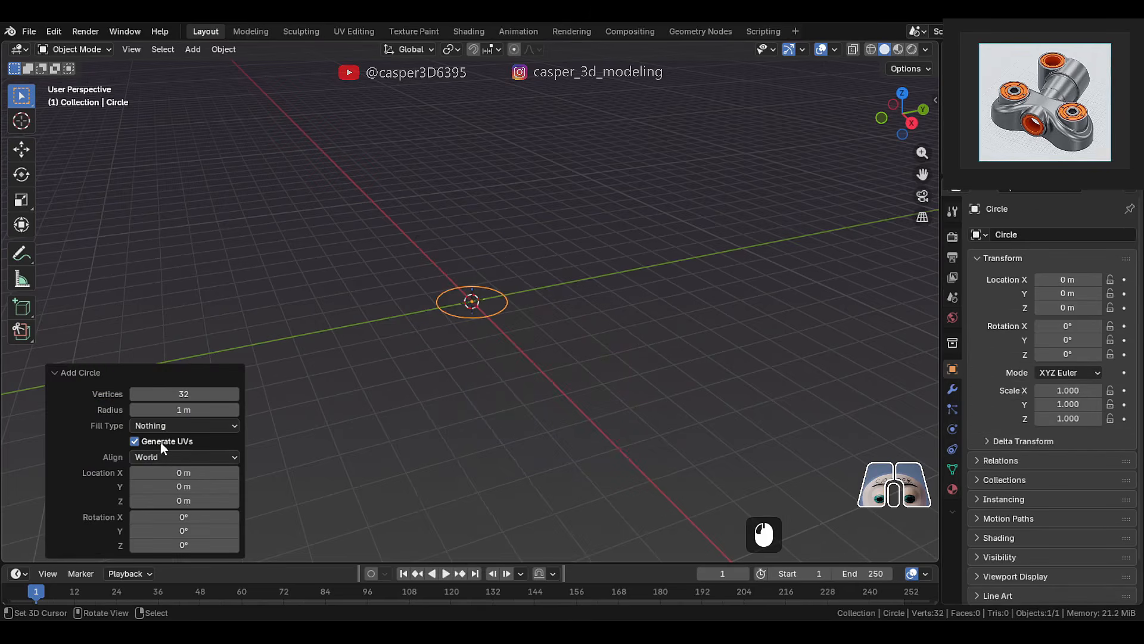
pyautogui.click(186, 391)
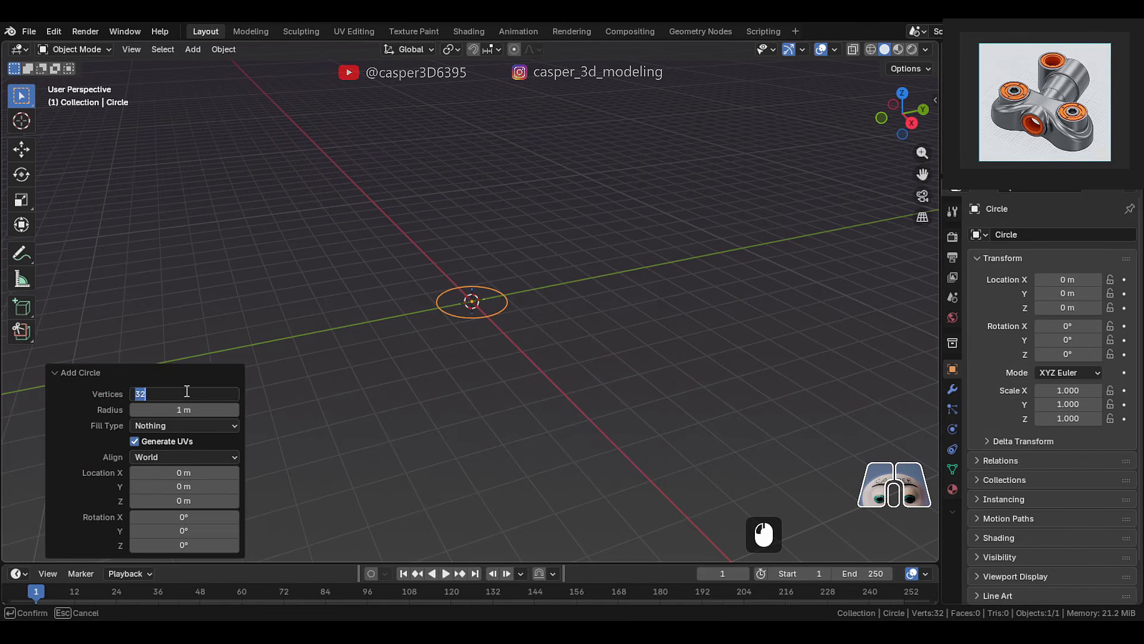
pyautogui.write('24')
pyautogui.click(196, 385)
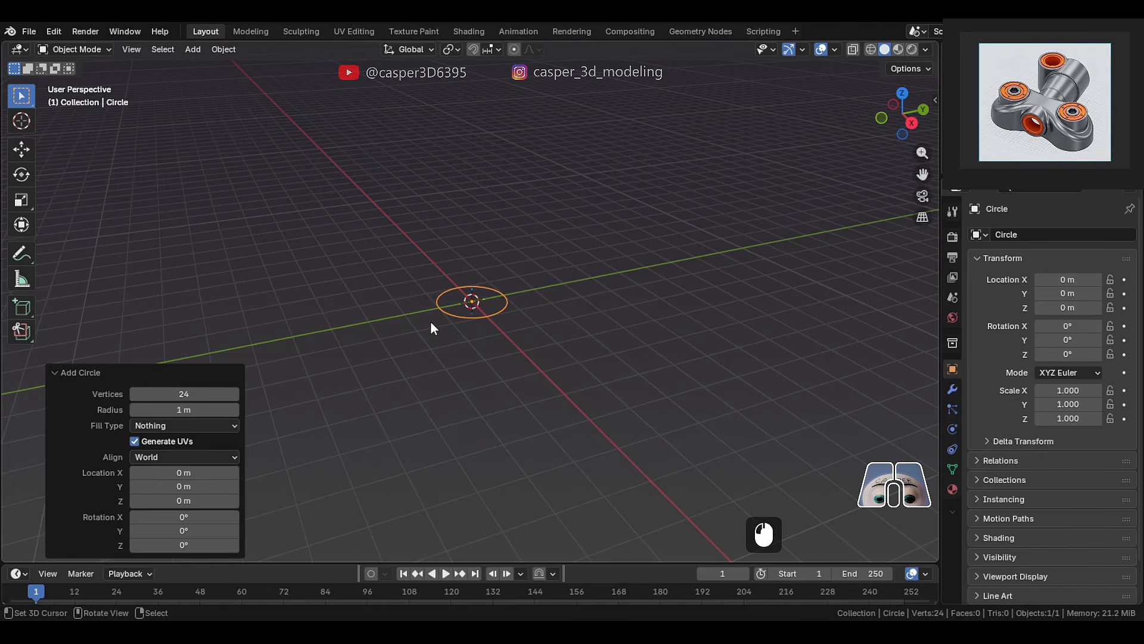
# - In Edit Mode, scale the circle uniformly to 0.6
pyautogui.scroll(6, 429, 379)
pyautogui.press('KP_6')
pyautogui.press('KP_6')
pyautogui.press('Tab')
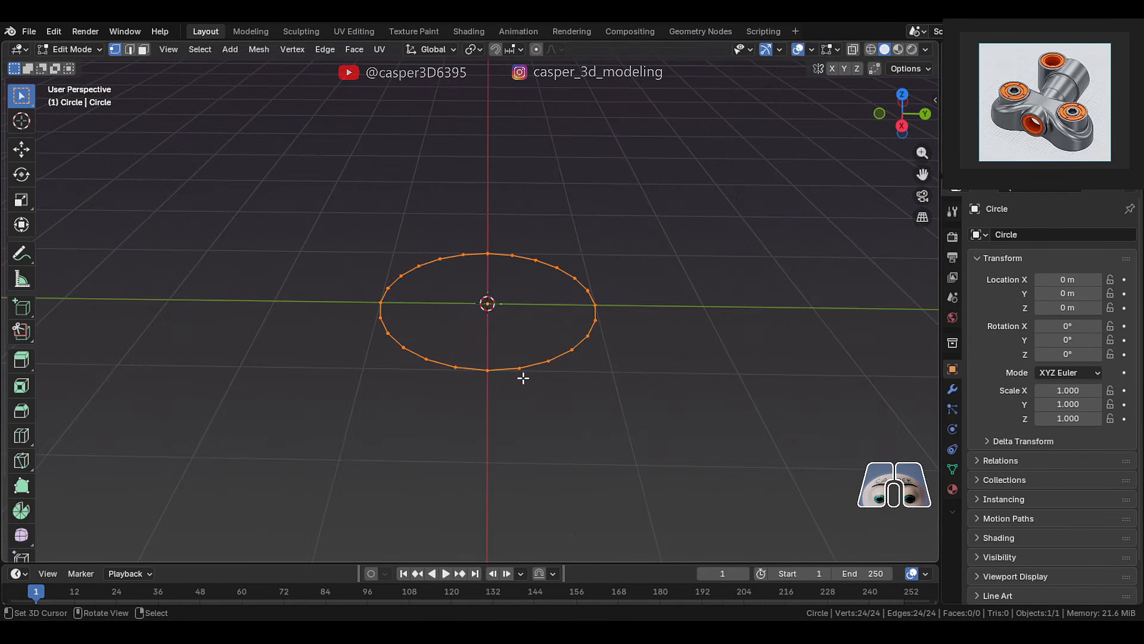
pyautogui.moveTo(523, 378); pyautogui.dragTo(621, 457, button='middle')
pyautogui.press('s')
pyautogui.press('ctrl')
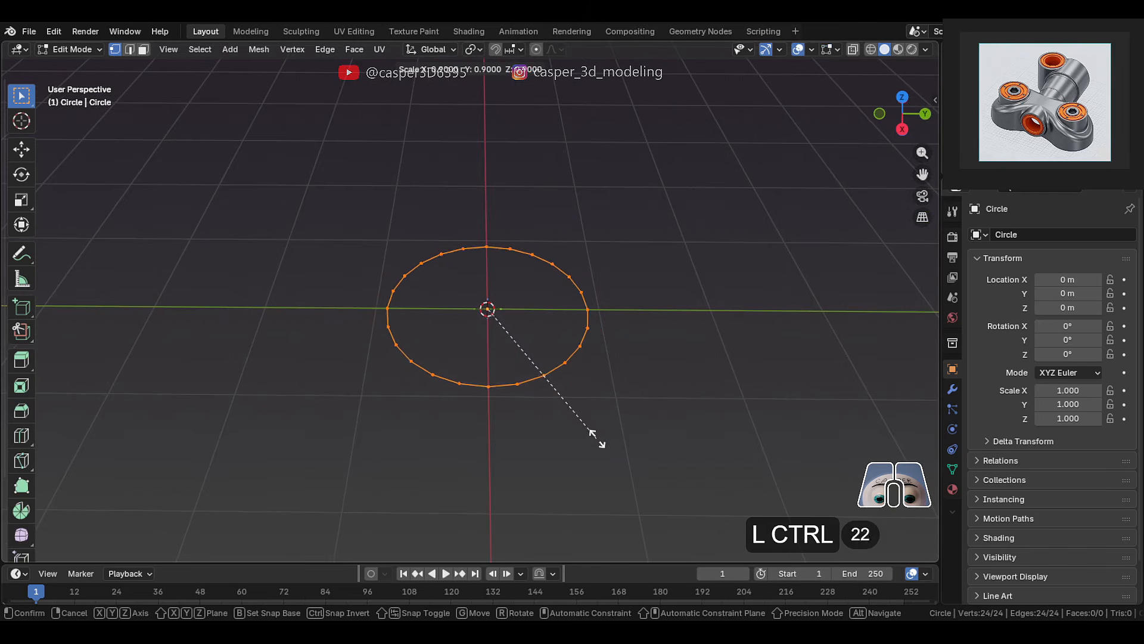
pyautogui.click(569, 396)
# - Move the circle -1 m along the X axis
pyautogui.moveTo(569, 395)
pyautogui.mouseDown(button='middle')
pyautogui.moveTo(554, 431)
pyautogui.moveTo(557, 409)
pyautogui.mouseUp(button='middle')
pyautogui.press('g')
pyautogui.press('x')
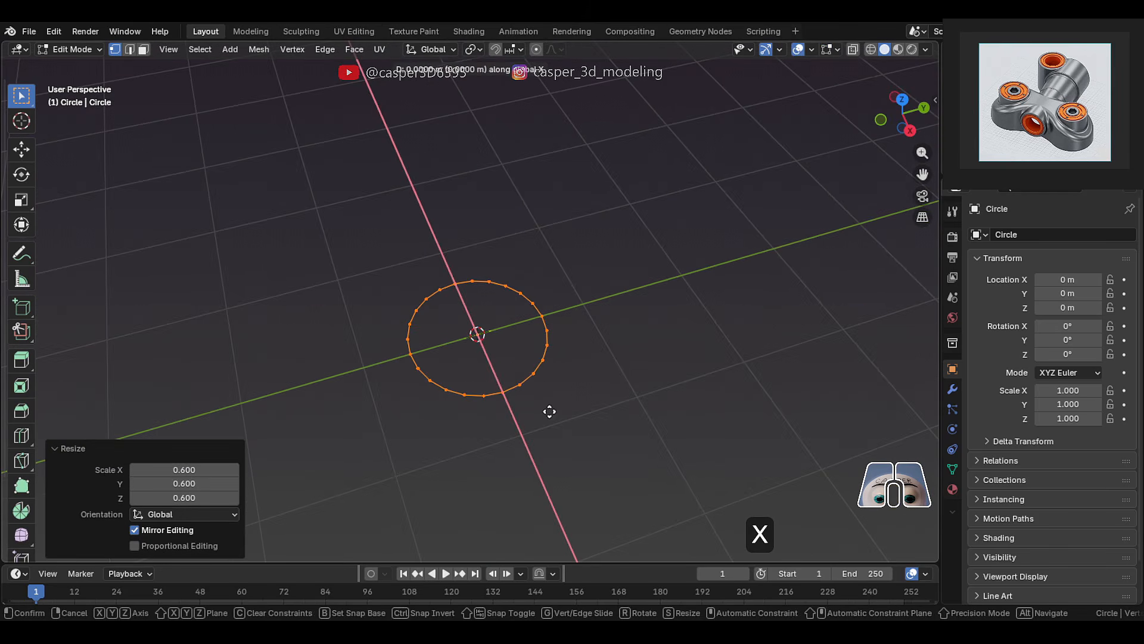
pyautogui.press('ctrl')
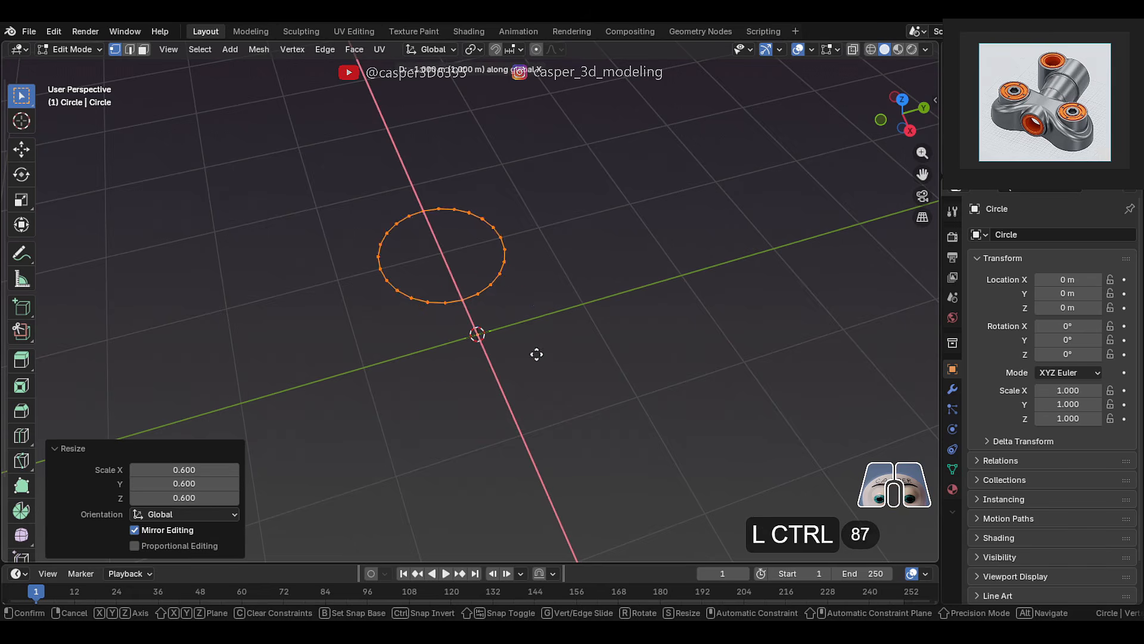
pyautogui.click(536, 352)
# - Shift the circle 0.1 m along X toward the origin, working in top view
pyautogui.moveTo(536, 353); pyautogui.dragTo(604, 372, button='middle')
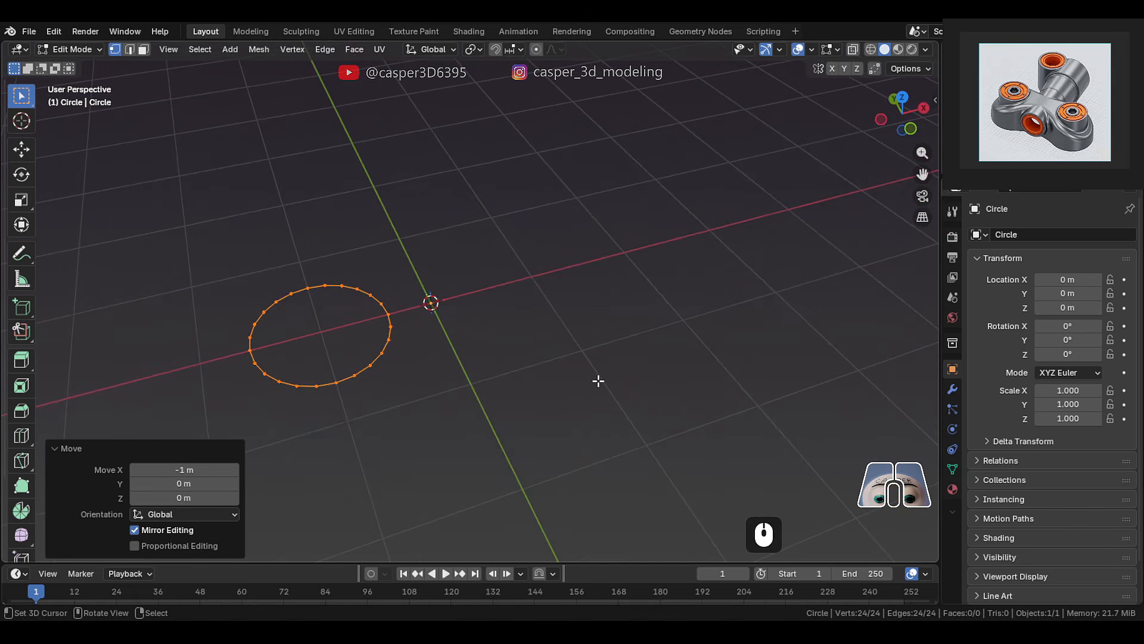
pyautogui.press('KP_7')
pyautogui.press('g')
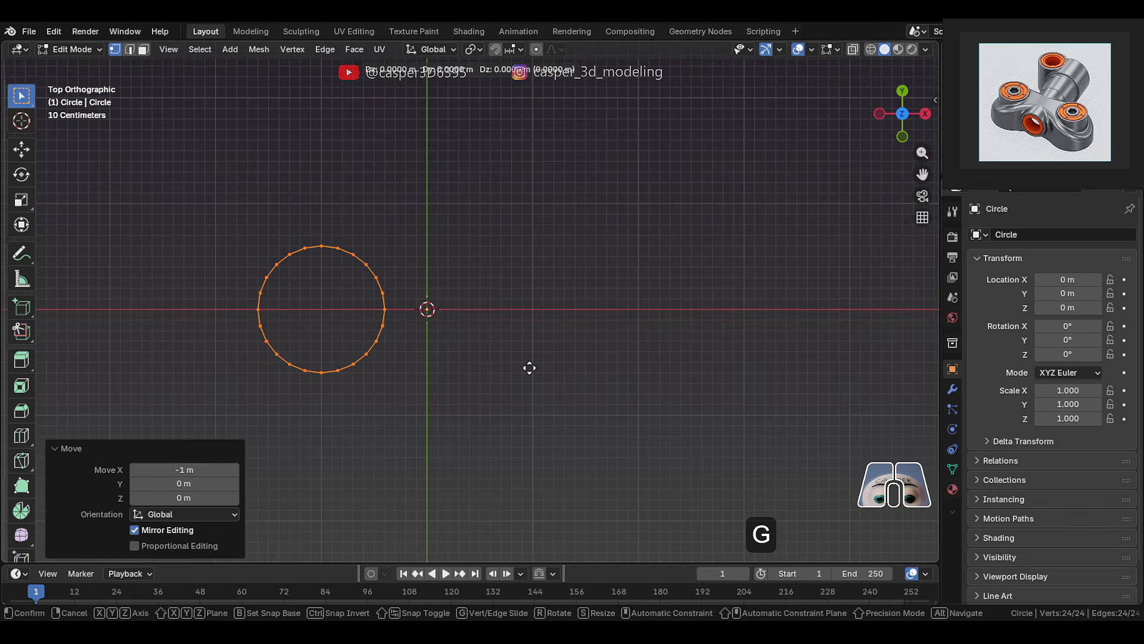
pyautogui.press('x')
pyautogui.press('ctrl')
pyautogui.click(545, 372)
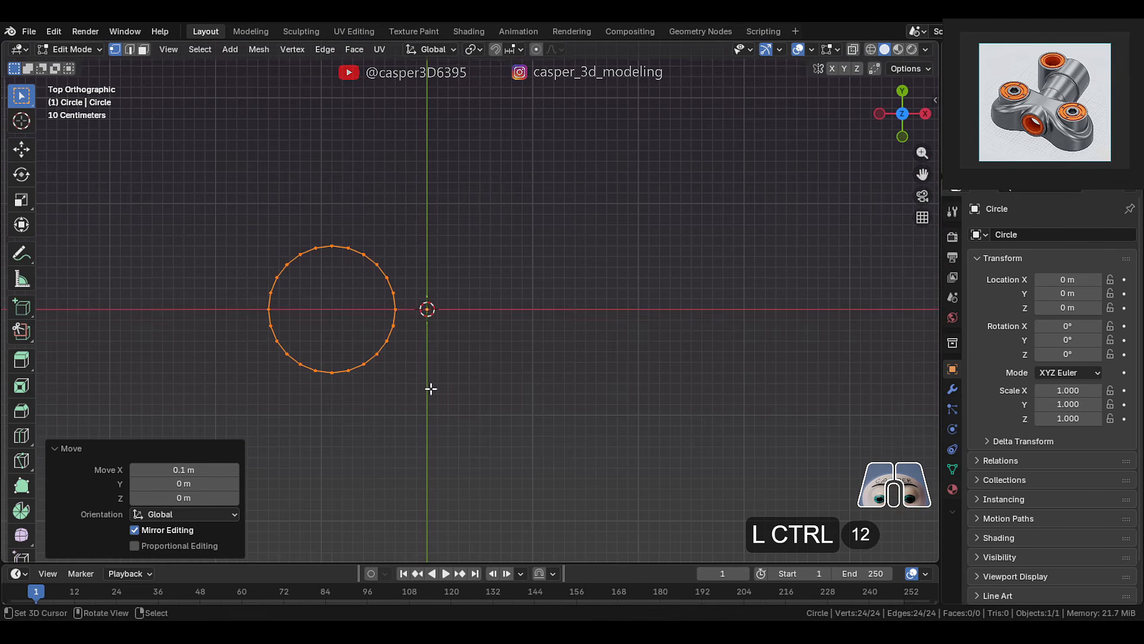
# - Extrude the circle's edge inward at a scale of 0.8 to form a flat ring
pyautogui.moveTo(429, 388); pyautogui.dragTo(485, 401, button='middle')
pyautogui.hotkey('shift', 'e')
pyautogui.hotkey('shift', 's')
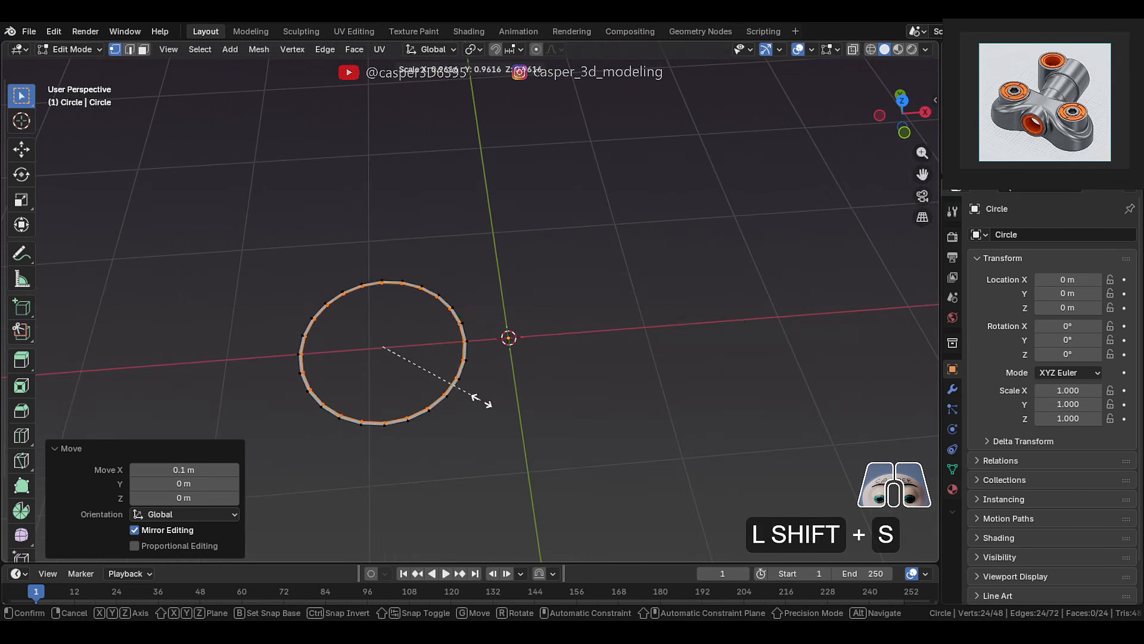
pyautogui.press('ctrl')
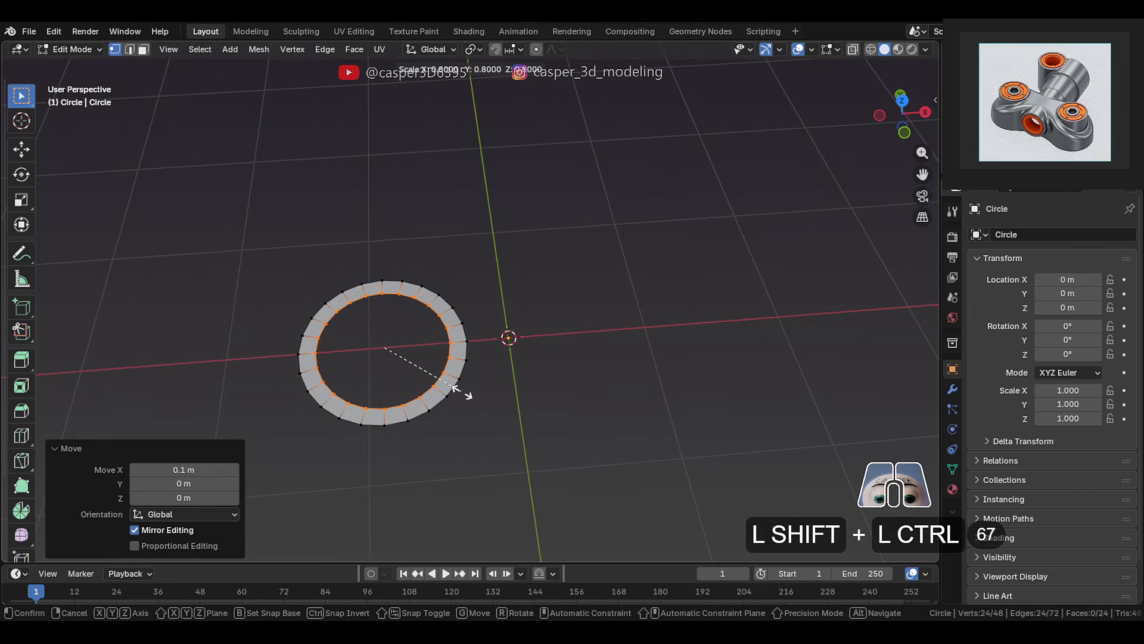
pyautogui.click(461, 392)
# - Scale the ring's inner edge loop by a further 0.9 to widen the ring
pyautogui.press('shift+KP_7')
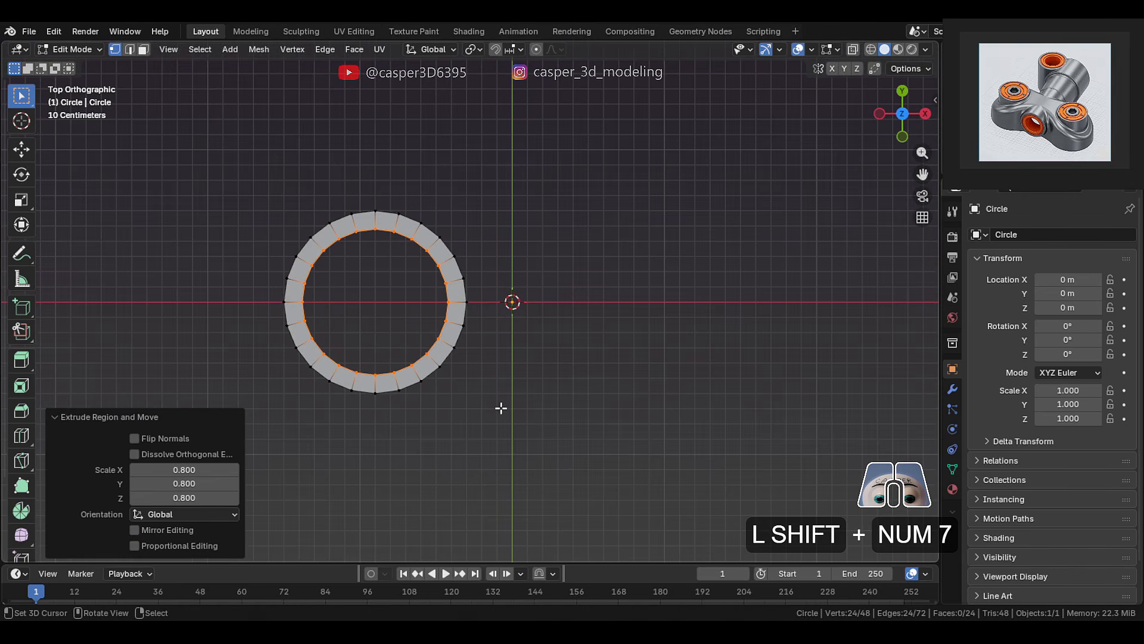
pyautogui.press('s')
pyautogui.keyDown('ctrl'); pyautogui.click(480, 401); pyautogui.keyUp('ctrl')
pyautogui.moveTo(481, 401); pyautogui.dragTo(486, 352, button='middle')
pyautogui.keyDown('shift'); pyautogui.moveTo(486, 352); pyautogui.dragTo(530, 364, button='middle'); pyautogui.keyUp('shift')
pyautogui.scroll(4, 536, 362)
pyautogui.scroll(-2, 778, 319)
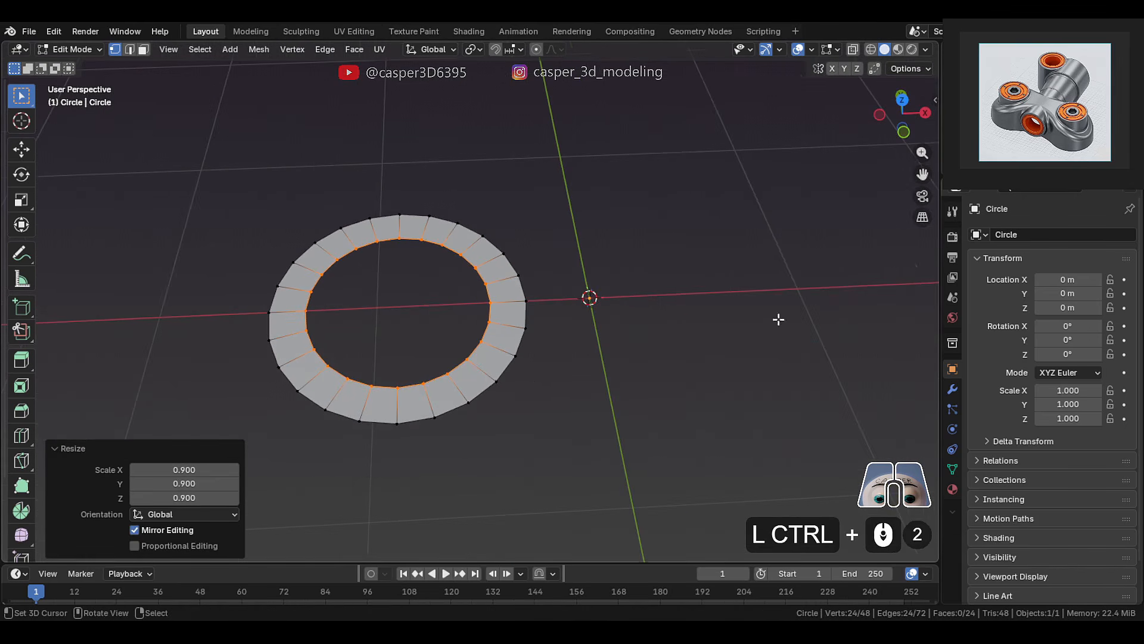
# - Add a Mirror modifier on the X axis with Clipping enabled
pyautogui.click(953, 389)
pyautogui.click(1013, 231)
pyautogui.moveTo(992, 238)
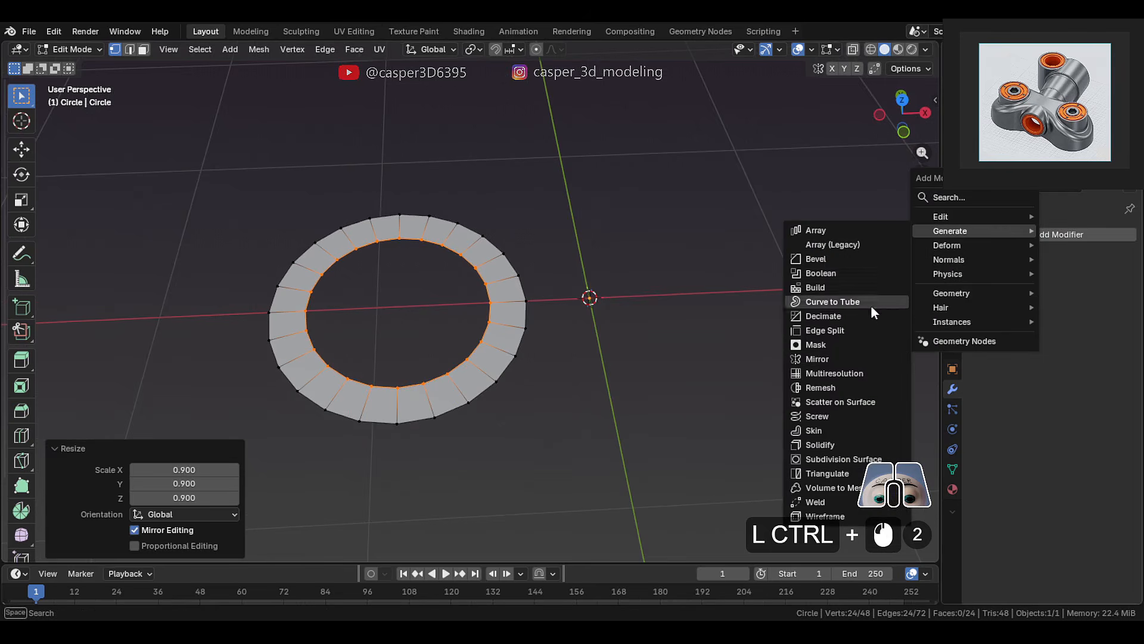
pyautogui.click(889, 353)
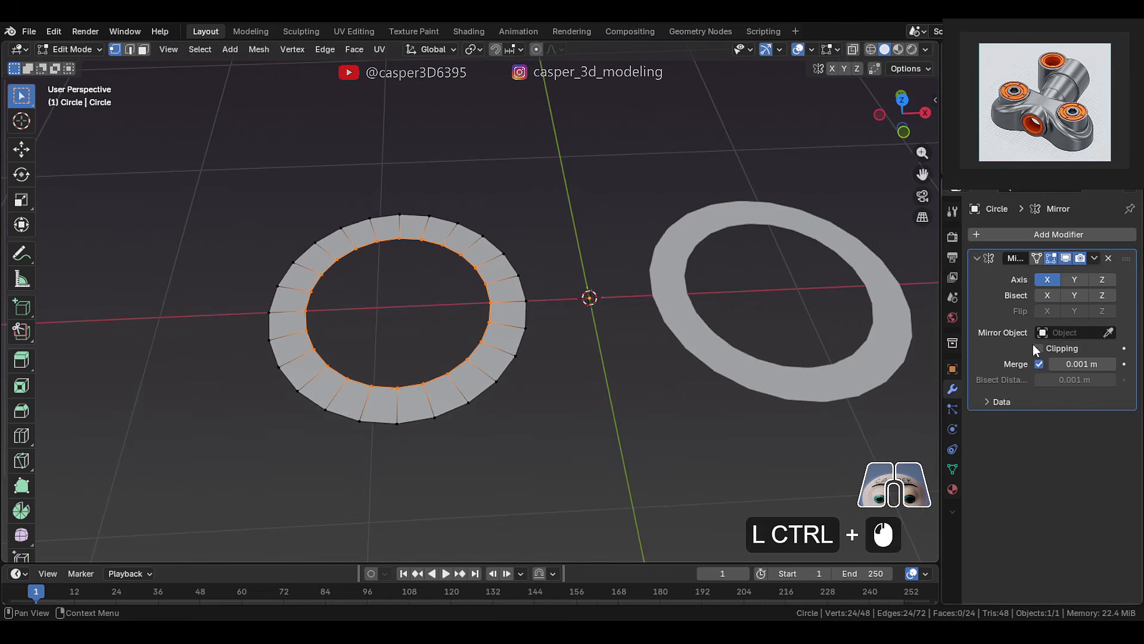
# - Add one centred loop cut running around the ring
pyautogui.keyDown('ctrl'); pyautogui.moveTo(505, 338); pyautogui.dragTo(528, 372, button='middle'); pyautogui.keyUp('ctrl')
pyautogui.hotkey('ctrl', 'r')
pyautogui.click(508, 335)
pyautogui.scroll(2, 538, 343)
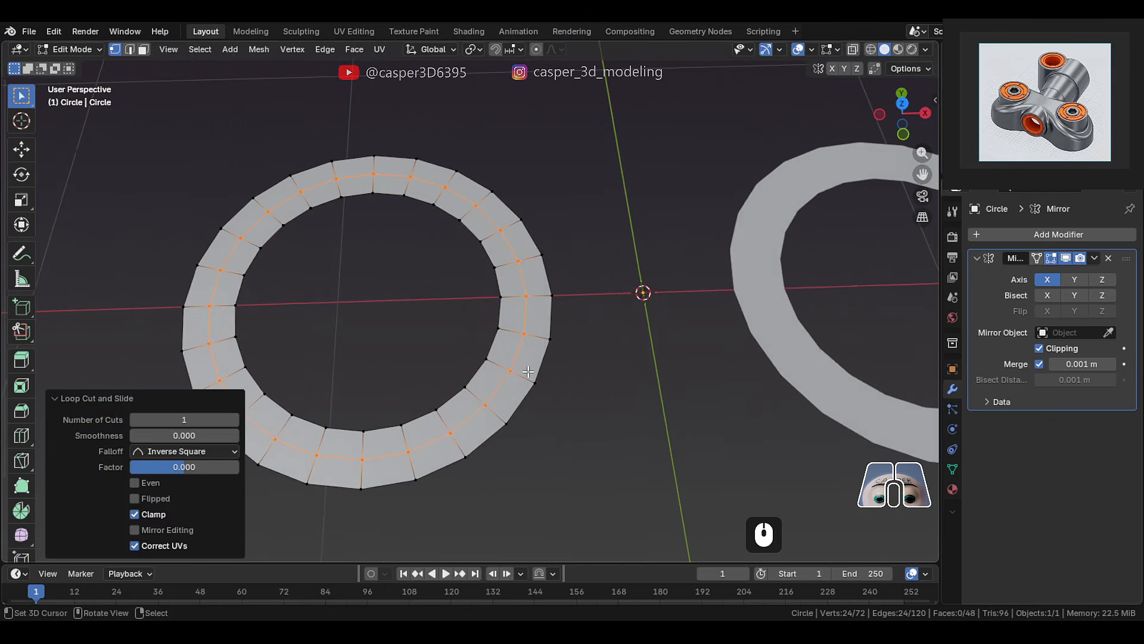
# - Delete the five outer-edge vertices of the ring on the side facing the mirror plane
pyautogui.rightClick(555, 261)
pyautogui.keyDown('ctrl'); pyautogui.rightClick(539, 370); pyautogui.keyUp('ctrl')
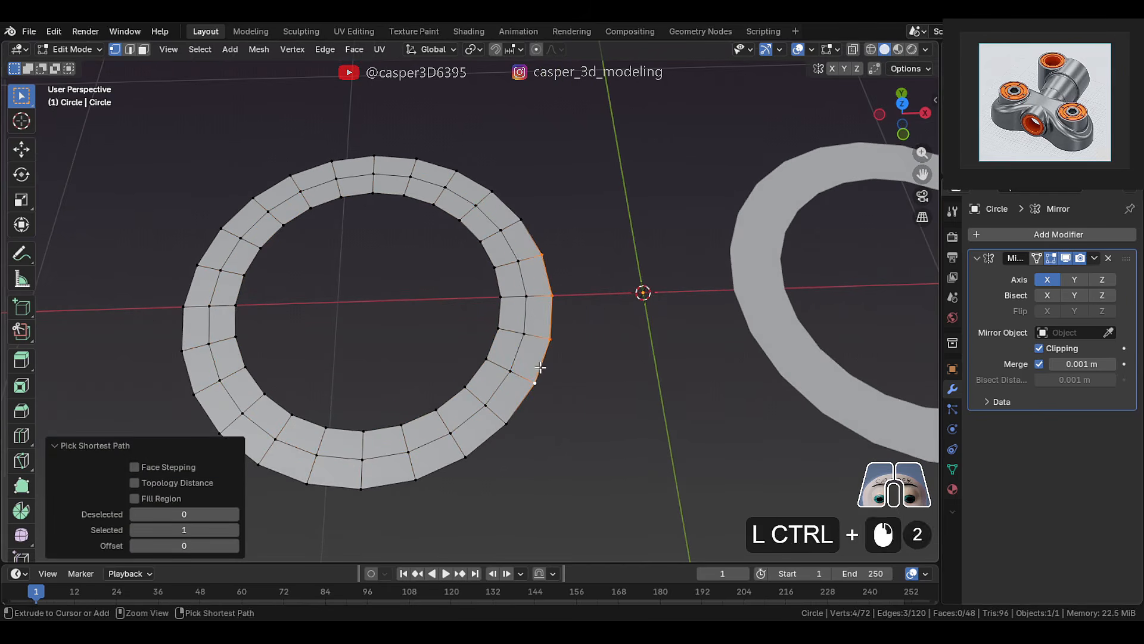
pyautogui.keyDown('shift'); pyautogui.rightClick(533, 220); pyautogui.keyUp('shift')
pyautogui.press('x')
pyautogui.click(574, 262)
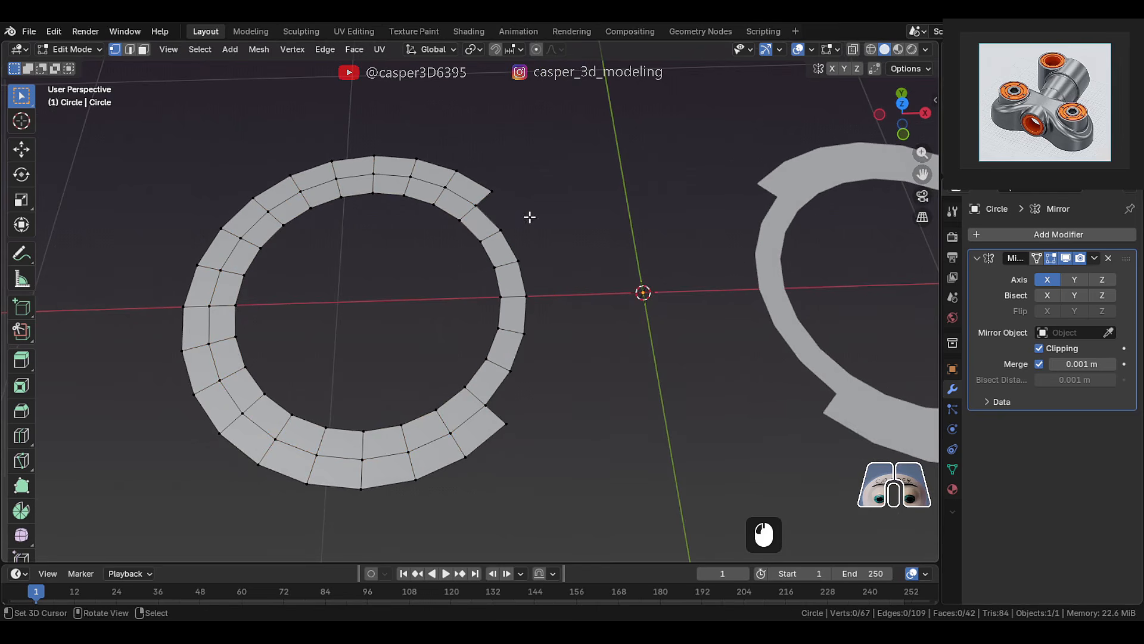
# - Extrude the opened edge of the ring about 0.73 m along X to the mirror plane, bridging both halves
pyautogui.rightClick(495, 190)
pyautogui.keyDown('ctrl'); pyautogui.rightClick(516, 417); pyautogui.keyUp('ctrl')
pyautogui.press('e')
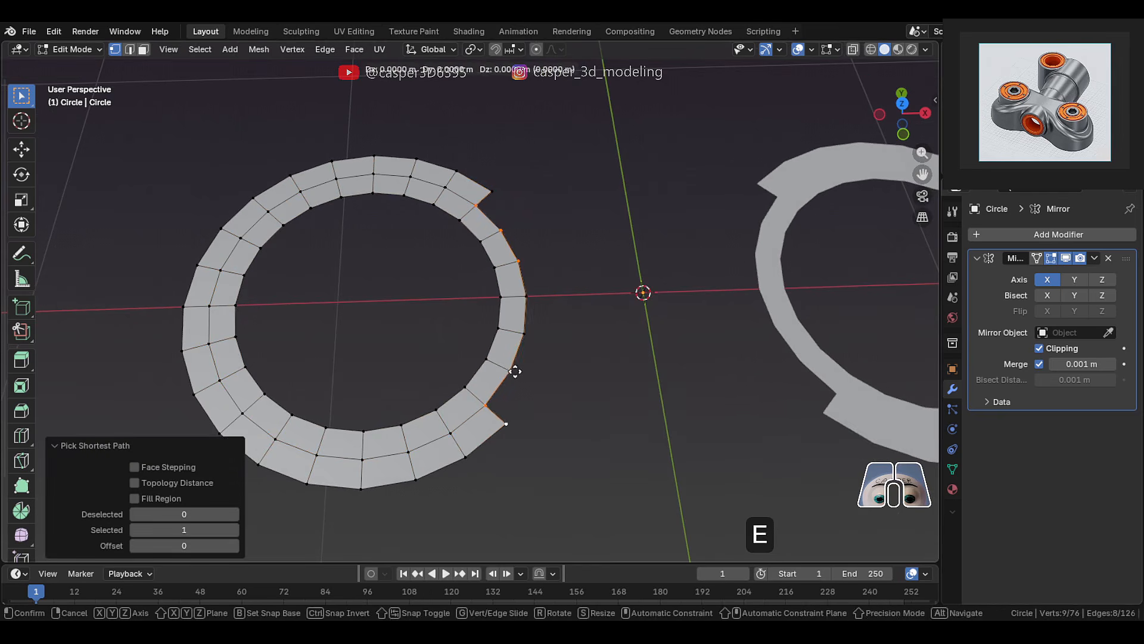
pyautogui.press('x')
pyautogui.click(641, 344)
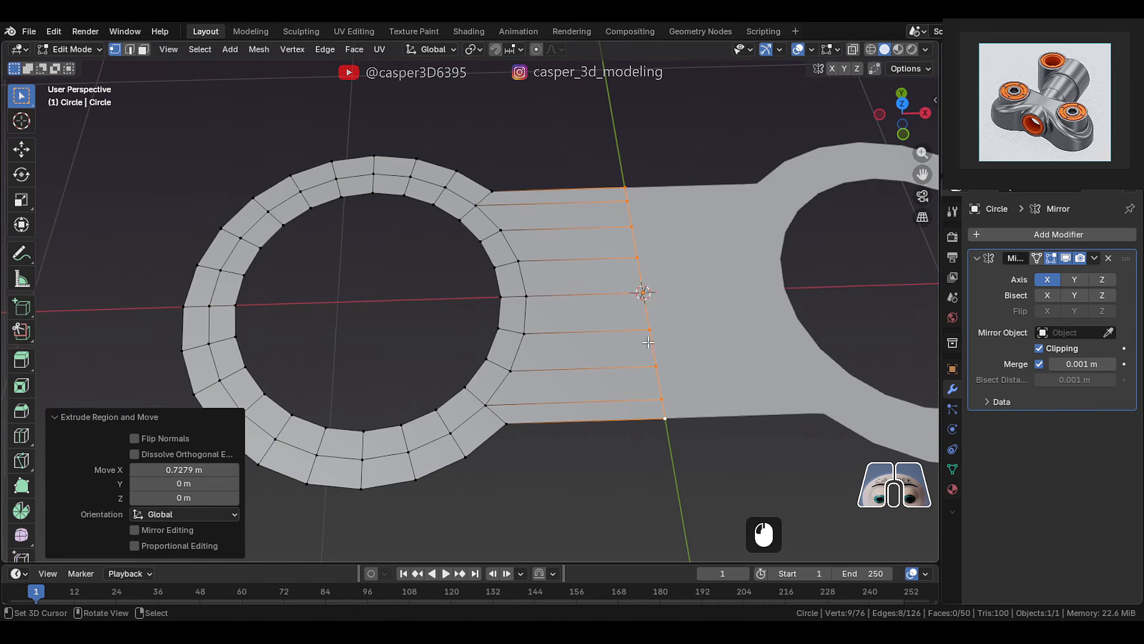
# - Slide the ring's middle edge loop outward by a factor of about 0.3, leaving out its two end vertices at the bridge
pyautogui.keyDown('alt'); pyautogui.click(450, 434); pyautogui.keyUp('alt')
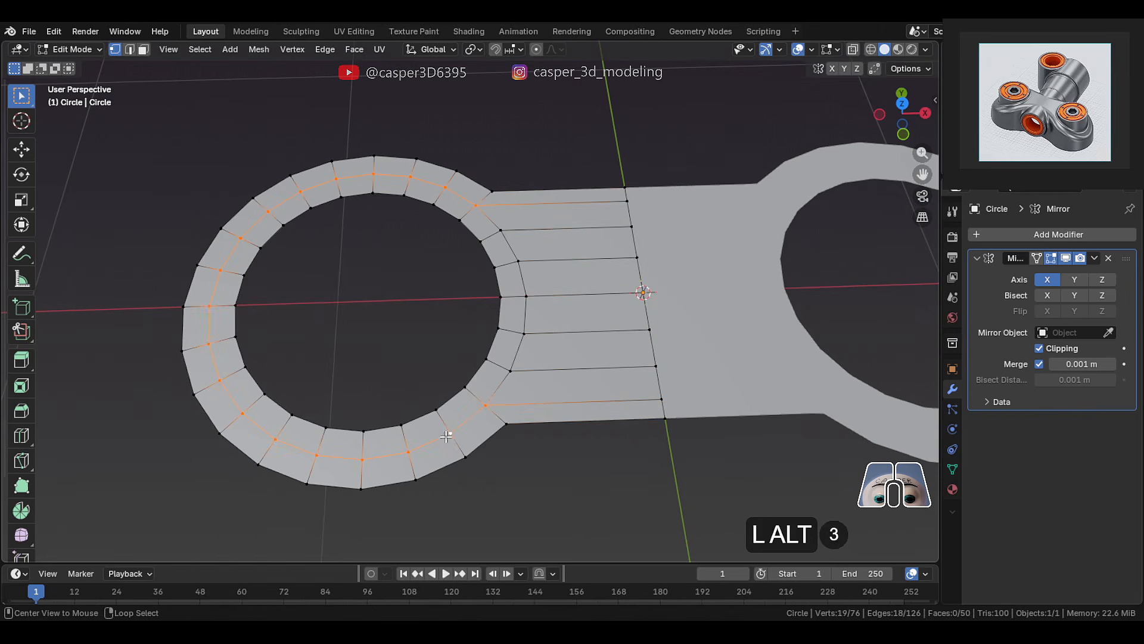
pyautogui.keyDown('shift'); pyautogui.rightClick(478, 208); pyautogui.keyUp('shift')
pyautogui.press('d')
pyautogui.press('d')
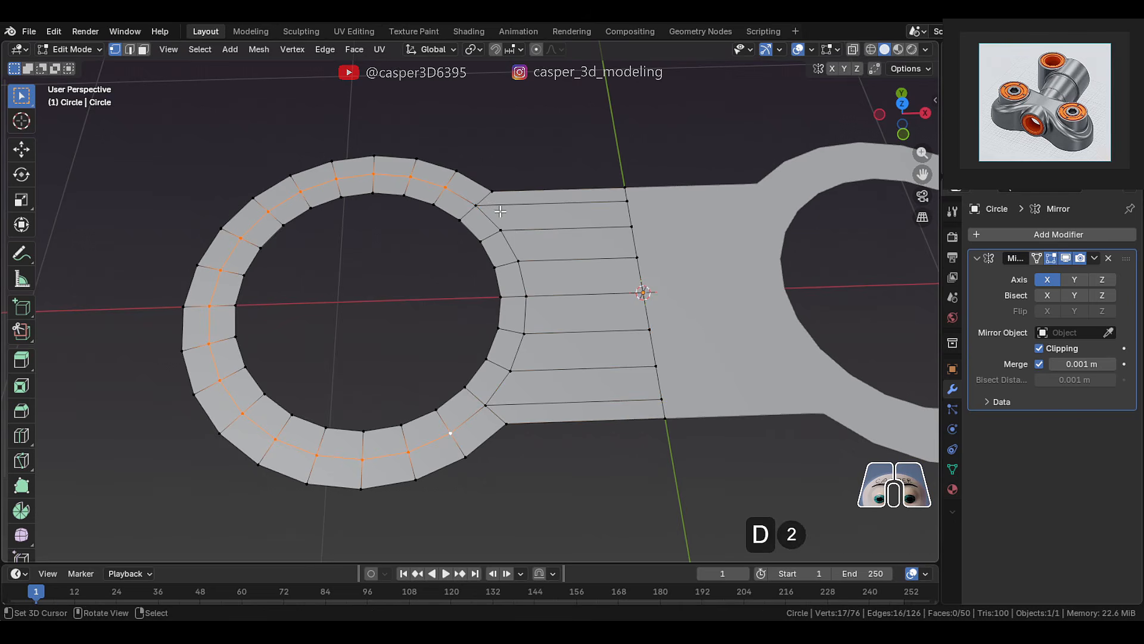
pyautogui.press('g')
pyautogui.press('g')
pyautogui.press('shift')
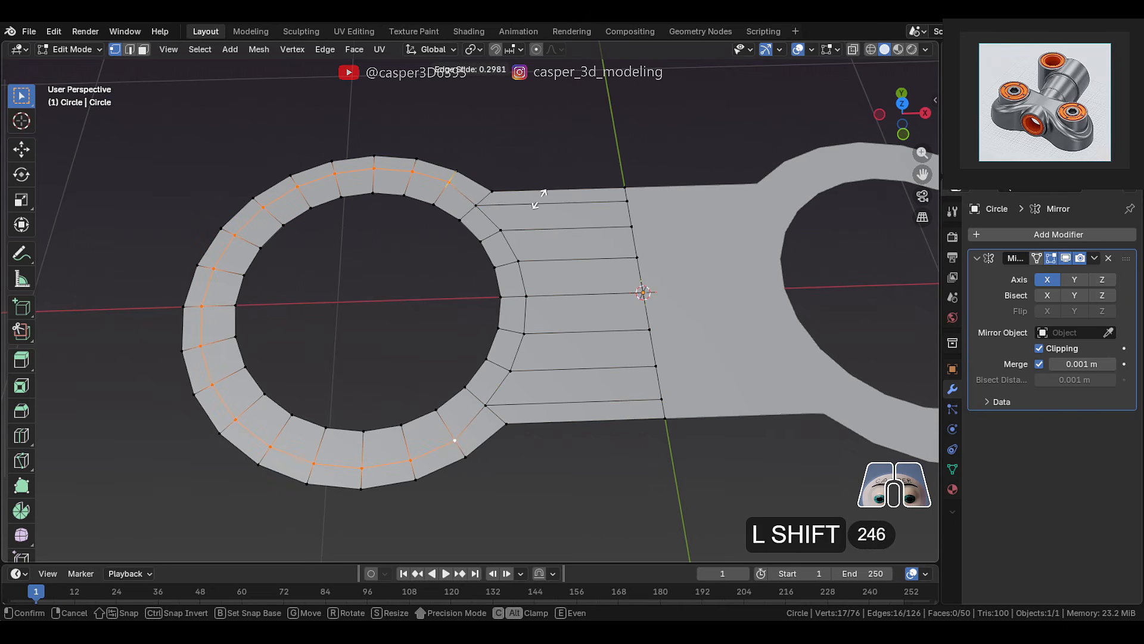
pyautogui.click(538, 199)
# - Move the two end vertices of the middle loop about 0.026 m along X toward the mirror plane
pyautogui.scroll(1, 537, 350)
pyautogui.click(488, 427)
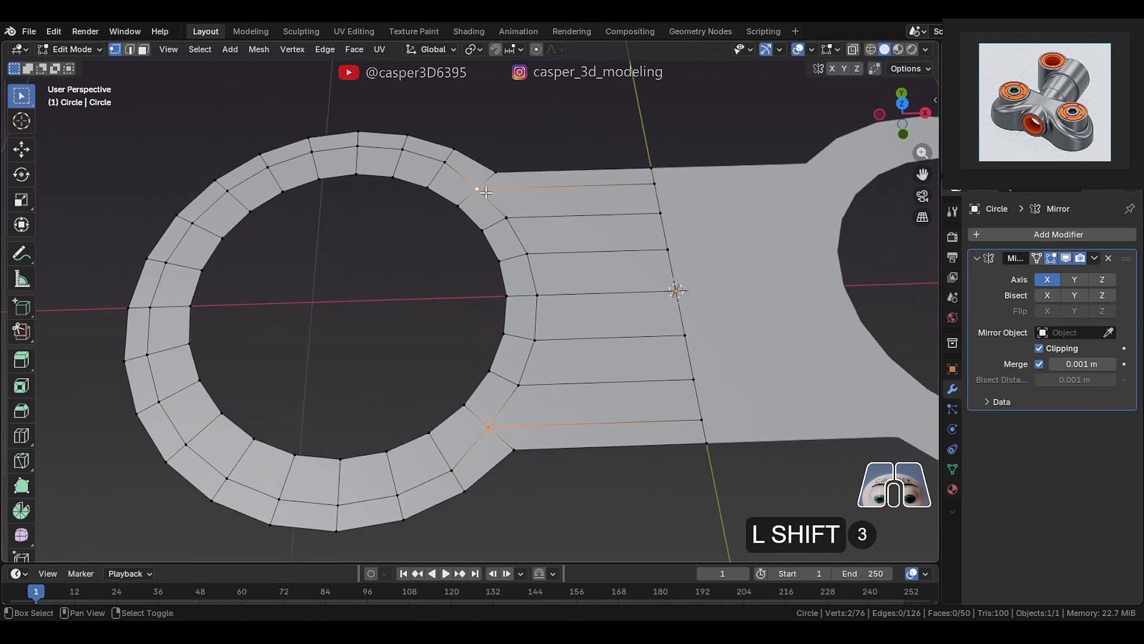
pyautogui.press('g')
pyautogui.press('y')
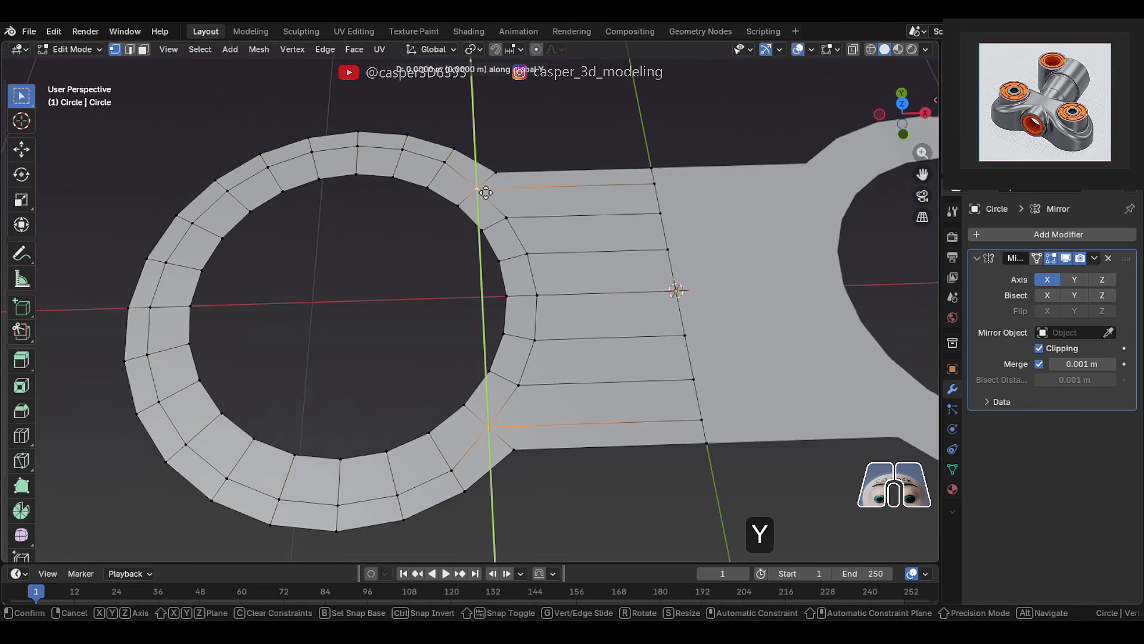
pyautogui.press('x')
pyautogui.press('shift')
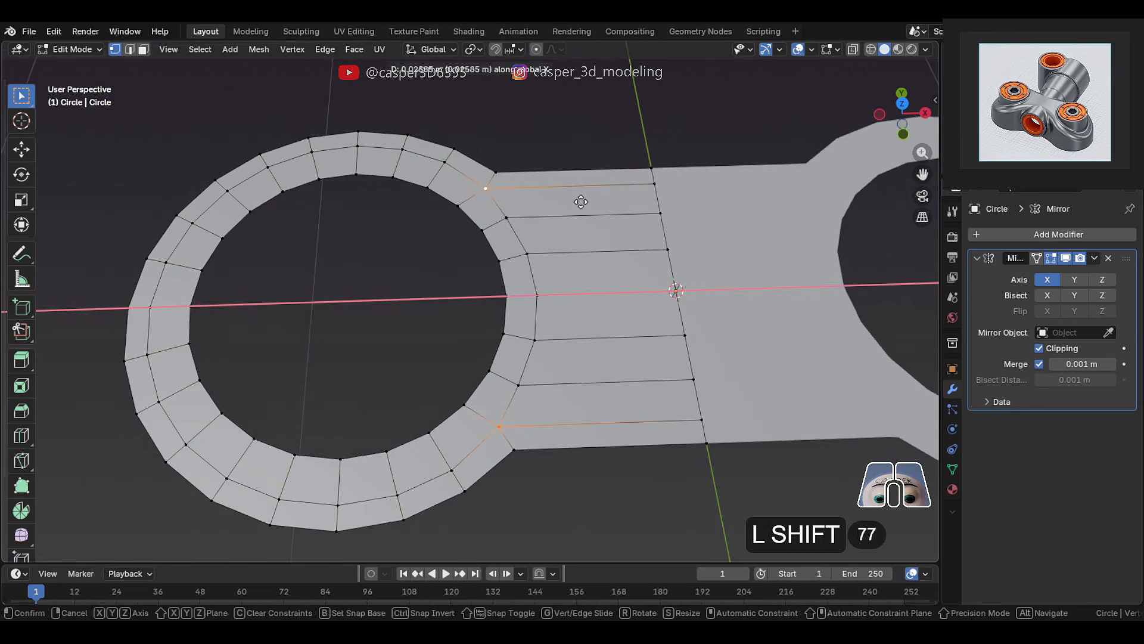
pyautogui.keyDown('shift'); pyautogui.click(582, 202); pyautogui.keyUp('shift')
# - Move the five vertices between those loop ends about 0.016 m along X toward the mirror plane
pyautogui.click(520, 386)
pyautogui.keyDown('ctrl'); pyautogui.click(509, 218); pyautogui.keyUp('ctrl')
pyautogui.press('g')
pyautogui.press('x')
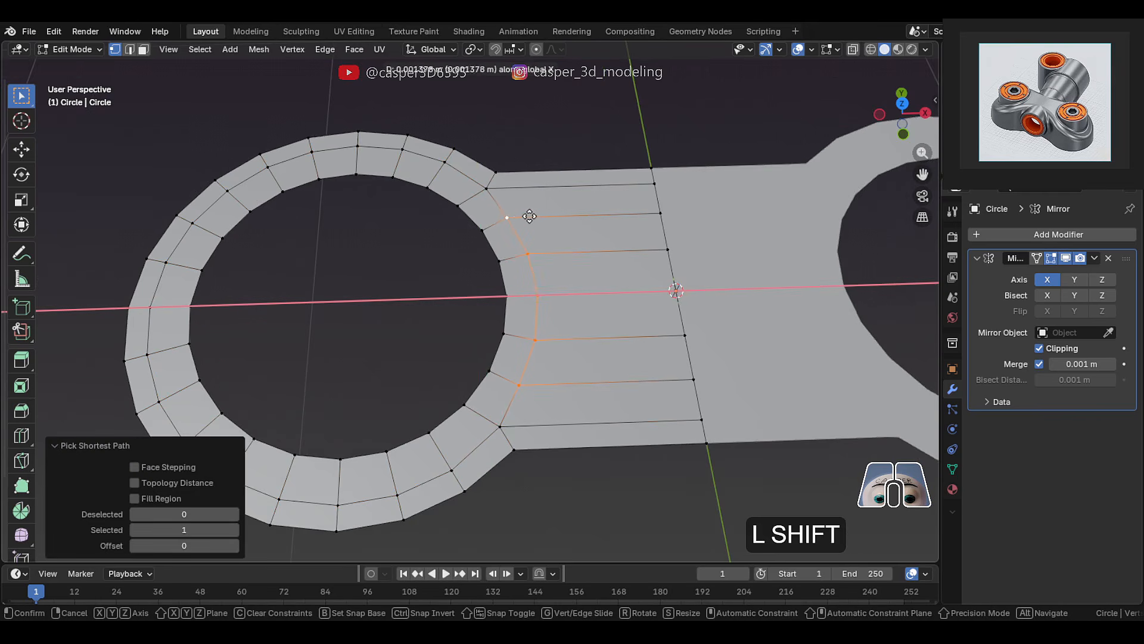
pyautogui.keyDown('shift'); pyautogui.click(573, 219); pyautogui.keyUp('shift')
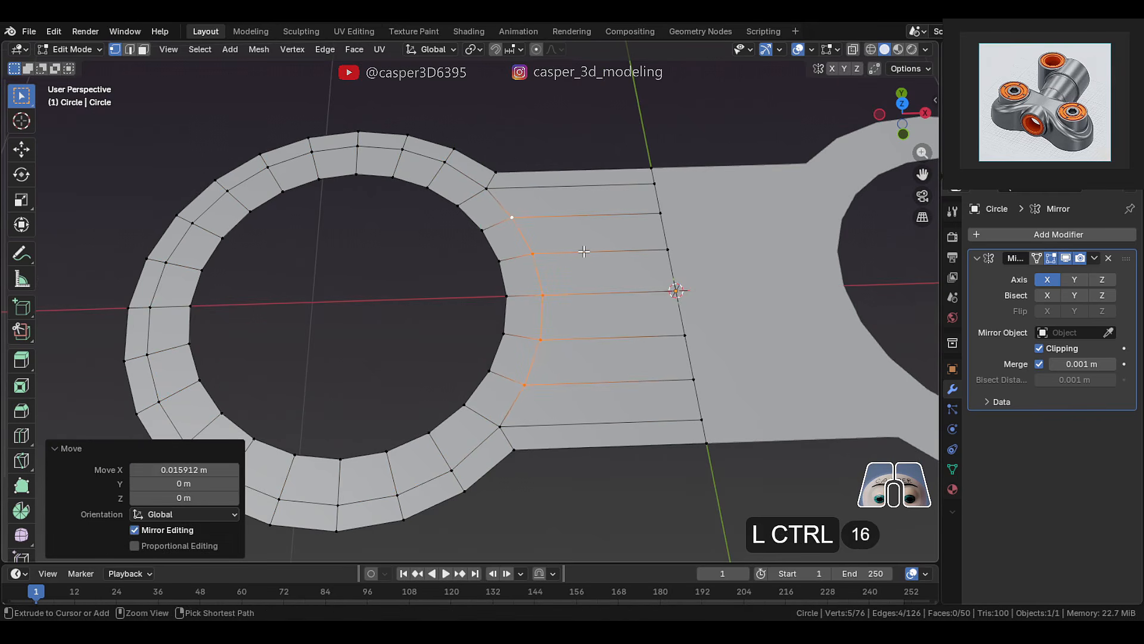
# - Add two evenly spaced loop cuts across the bridge between the ring and the mirror plane
pyautogui.hotkey('ctrl', 'r')
pyautogui.scroll(1, 626, 249)
pyautogui.click(628, 248)
pyautogui.rightClick(628, 248)
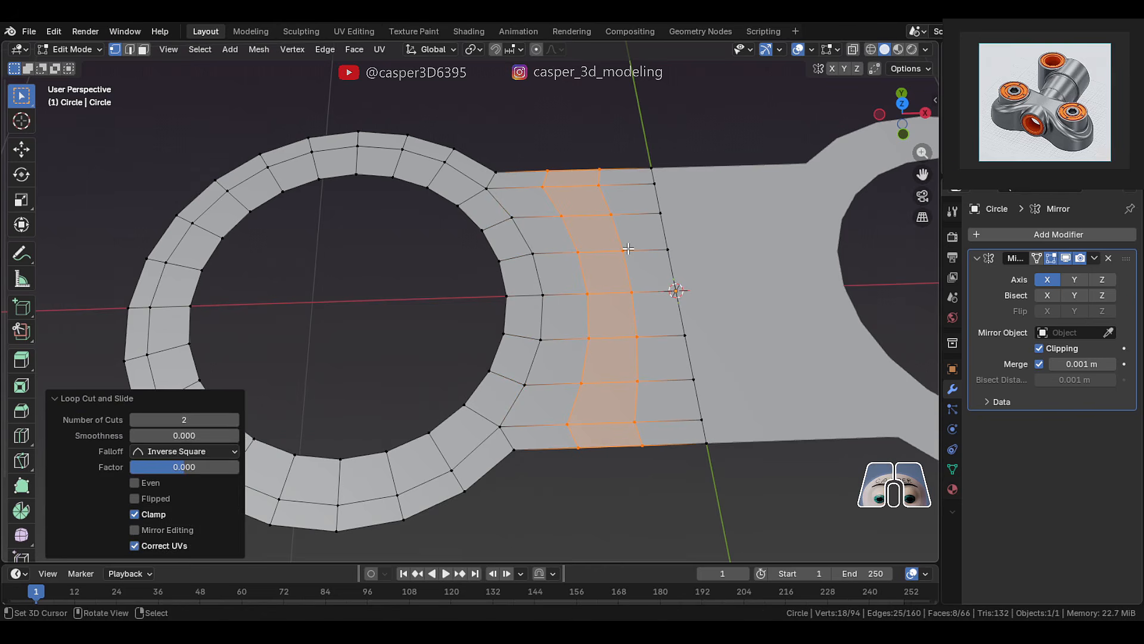
# - Turn on proportional editing with the Sharp falloff for the ring-and-bridge mesh
pyautogui.press('Tab')
pyautogui.moveTo(581, 251); pyautogui.dragTo(557, 262, button='middle')
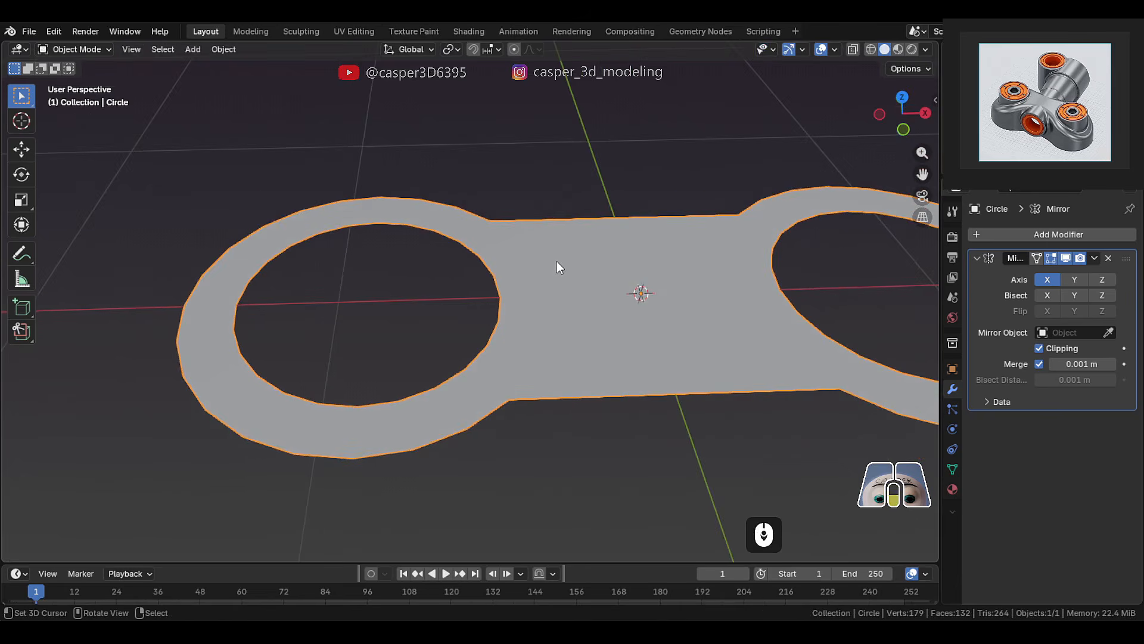
pyautogui.scroll(-3, 557, 261)
pyautogui.press('Tab')
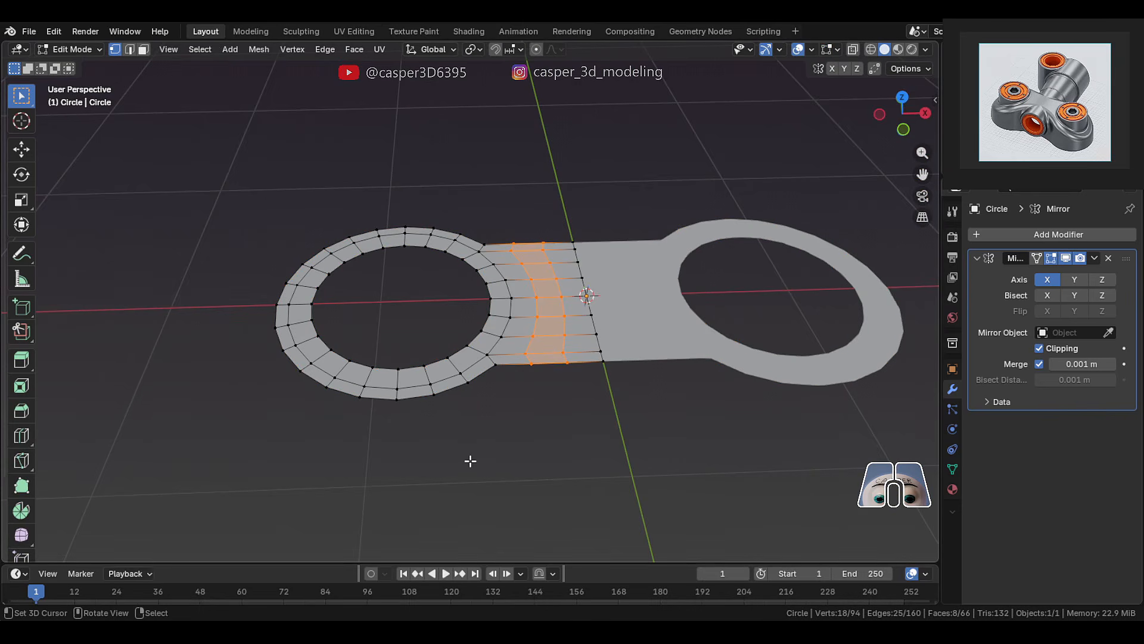
pyautogui.click(536, 49)
pyautogui.click(552, 49)
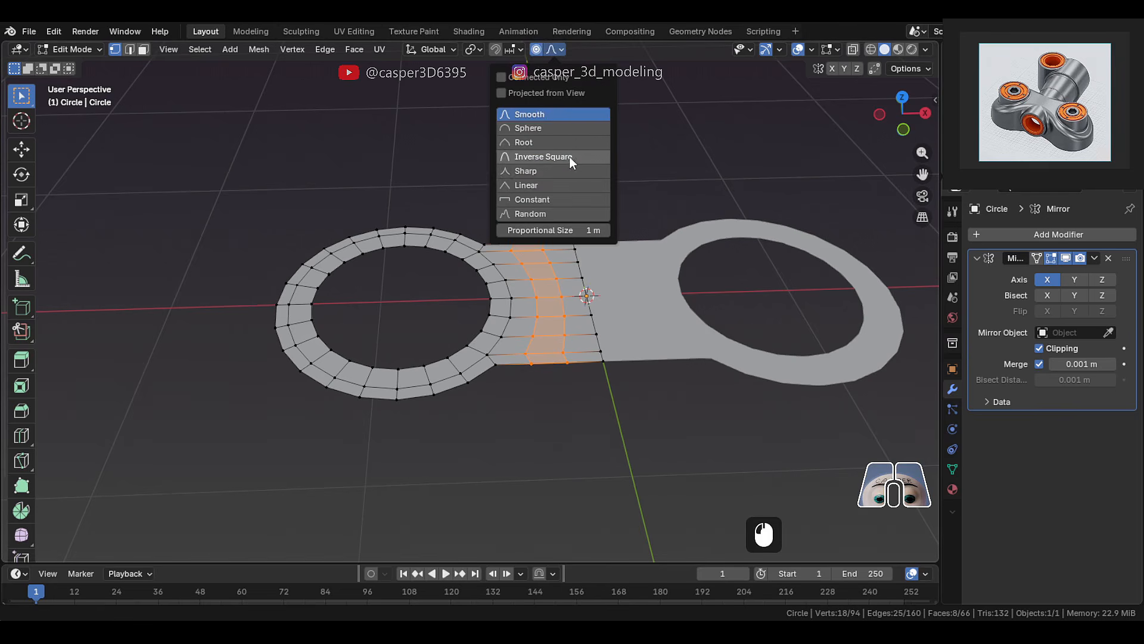
pyautogui.click(601, 171)
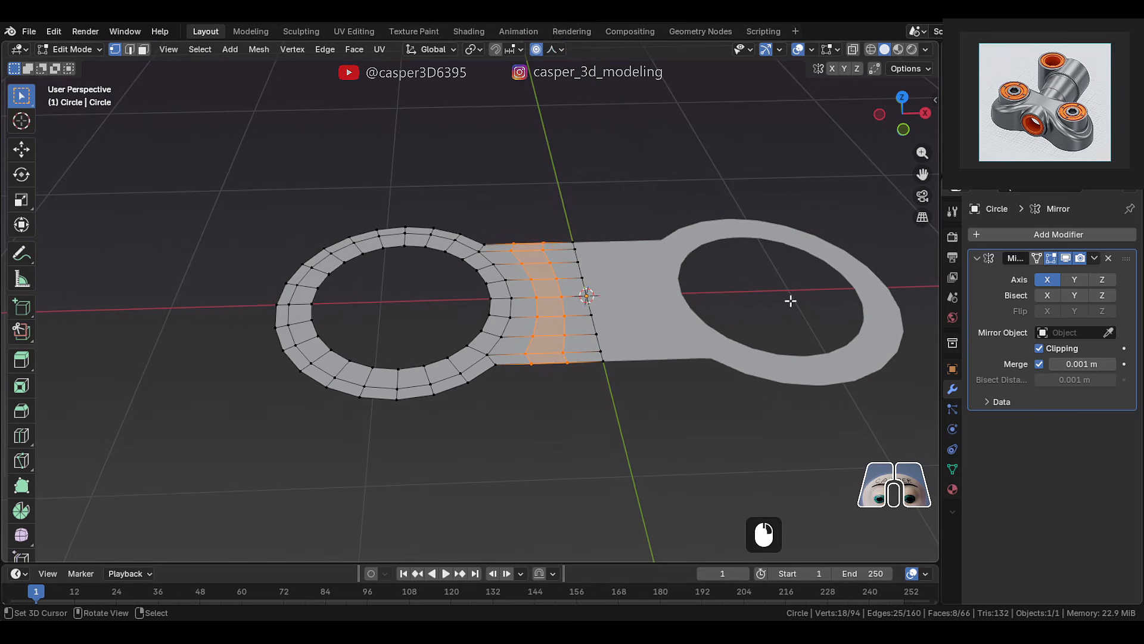
# - Apply the Mirror modifier so both halves of the ring-and-bridge mesh become editable geometry
pyautogui.press('Tab')
pyautogui.click(1096, 257)
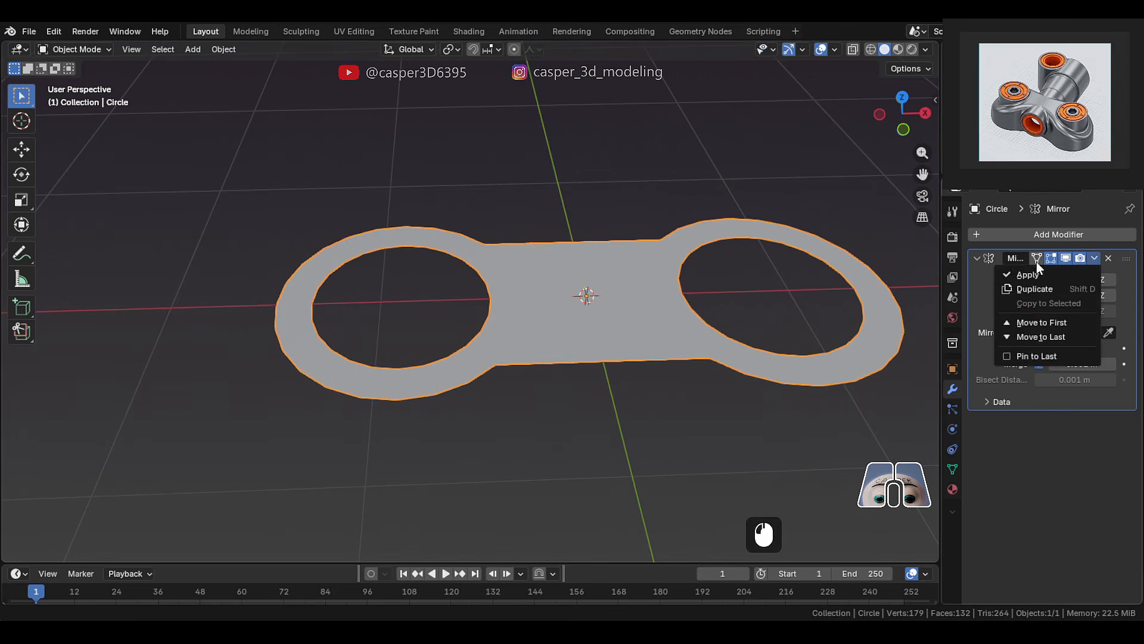
pyautogui.click(1036, 264)
# - Try lowering the outermost vertex of each ring about 0.65 m along Z with Sharp proportional falloff at a size of about 1.46
pyautogui.press('Tab')
pyautogui.click(276, 305)
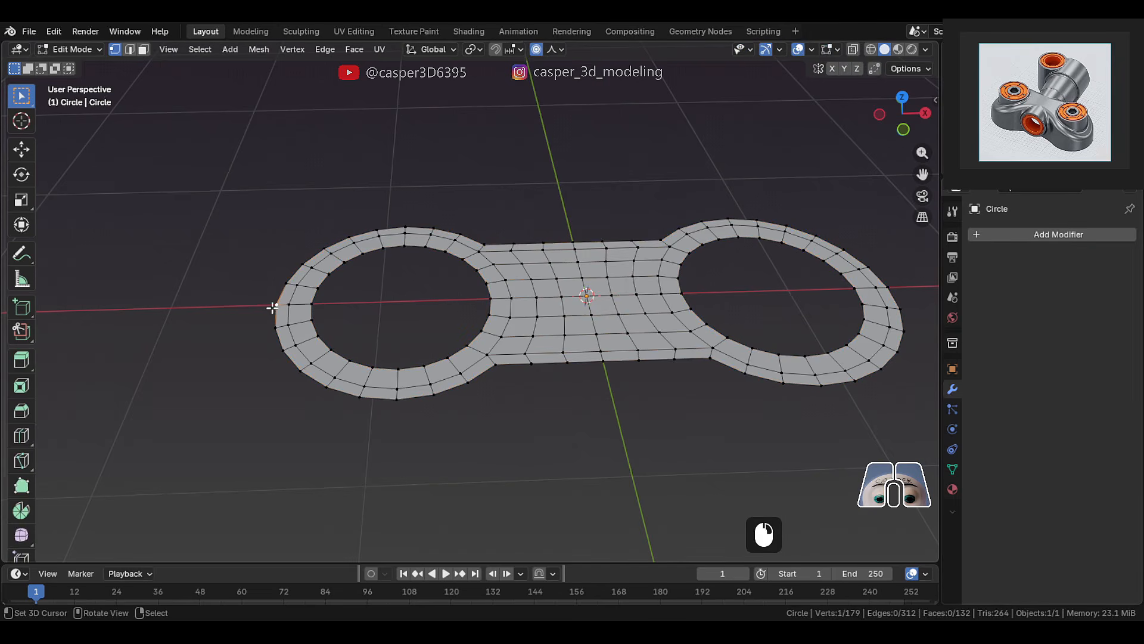
pyautogui.moveTo(778, 287); pyautogui.dragTo(578, 325, button='middle')
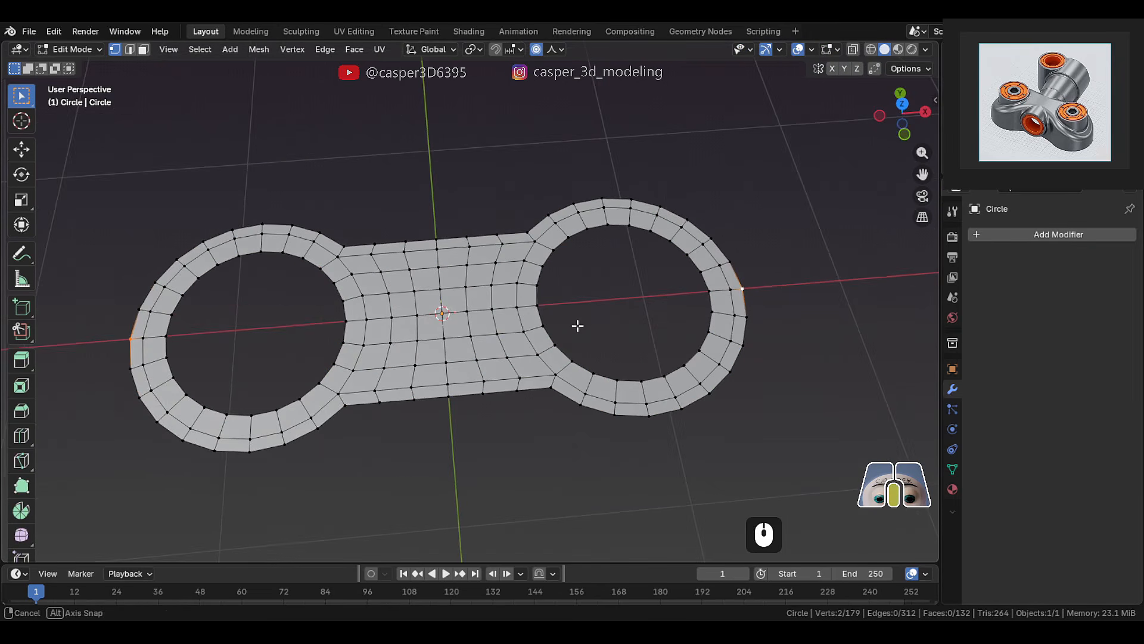
pyautogui.press('KP_1')
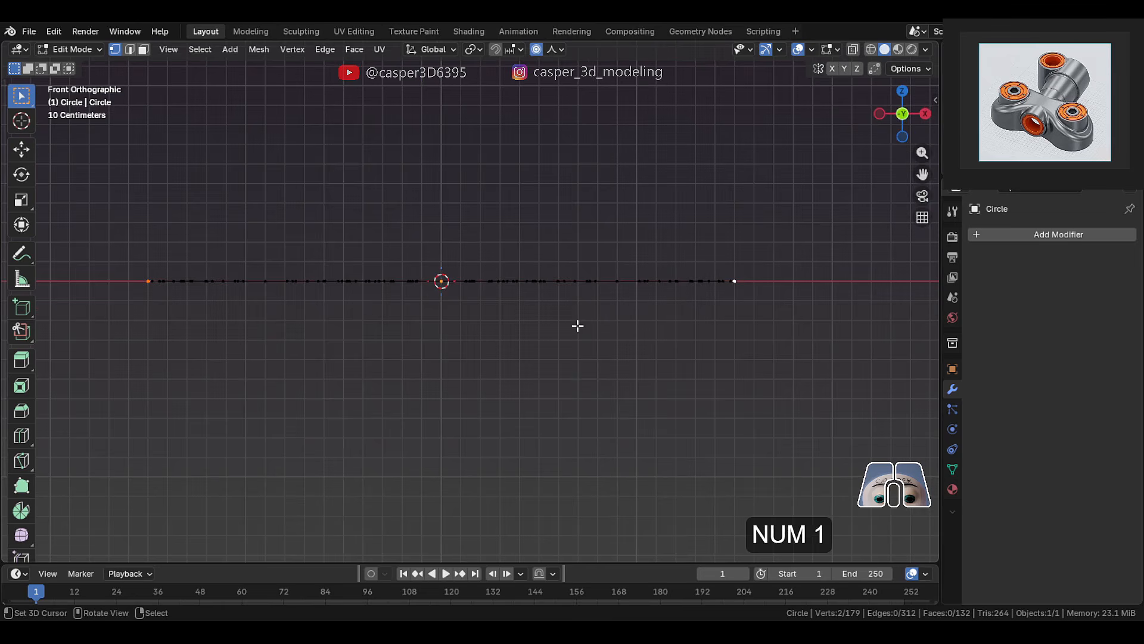
pyautogui.press('g')
pyautogui.press('z')
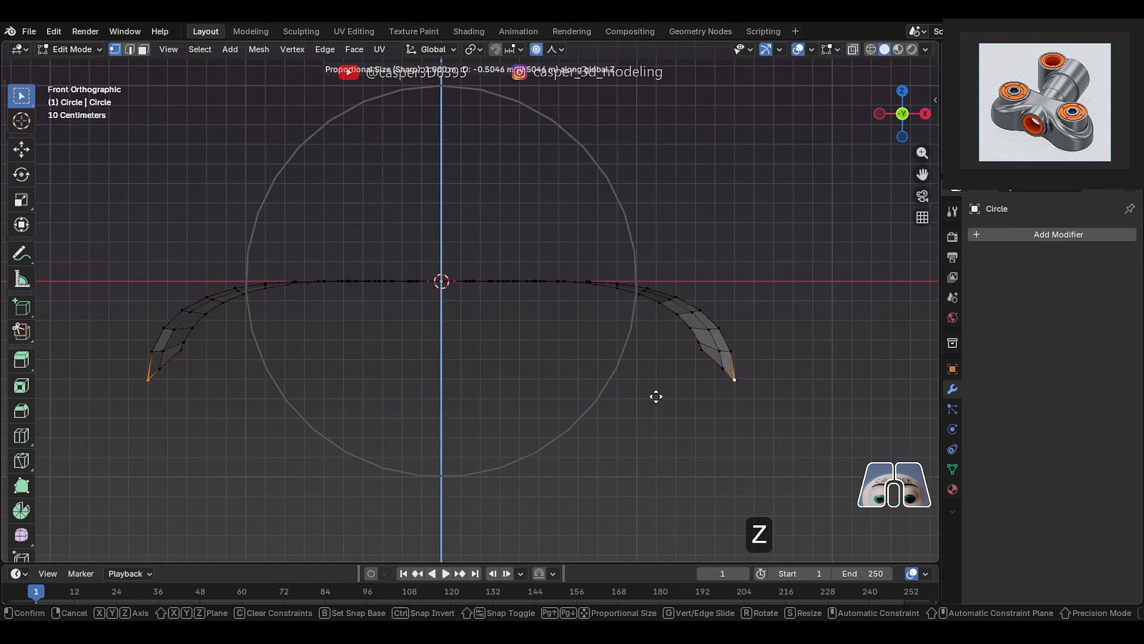
pyautogui.scroll(-4, 649, 373)
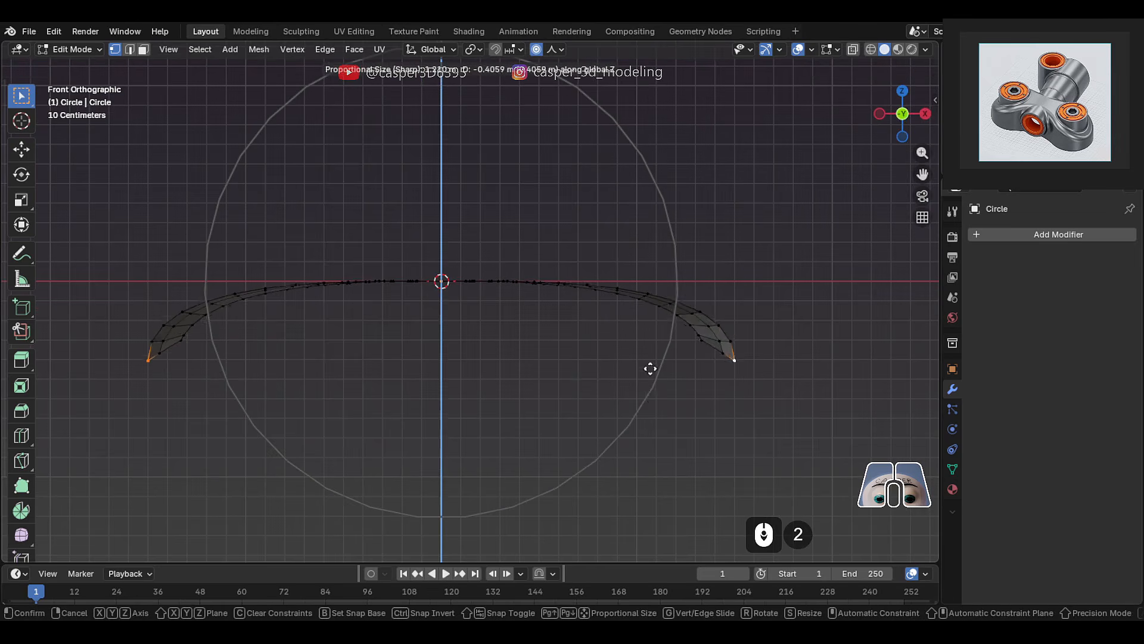
pyautogui.click(633, 414)
pyautogui.moveTo(632, 413); pyautogui.dragTo(582, 294, button='middle')
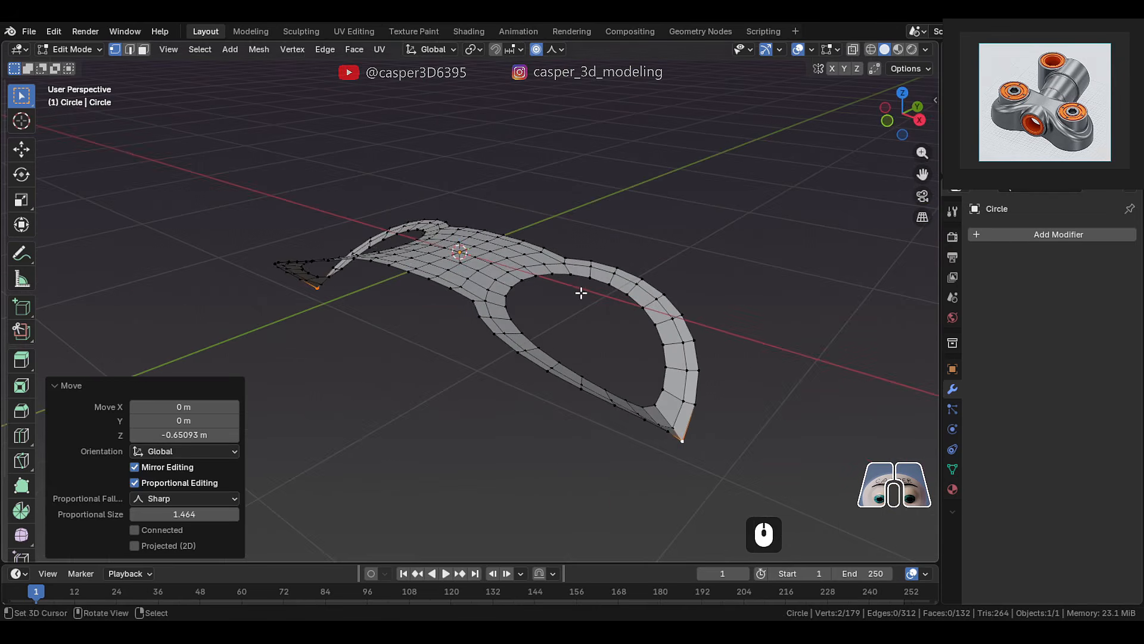
pyautogui.hotkey('ctrl', 'z')
# - Try lowering the two outermost ring vertices about 0.6 m along Z with Smooth proportional falloff at a size of 1.1
pyautogui.click(557, 48)
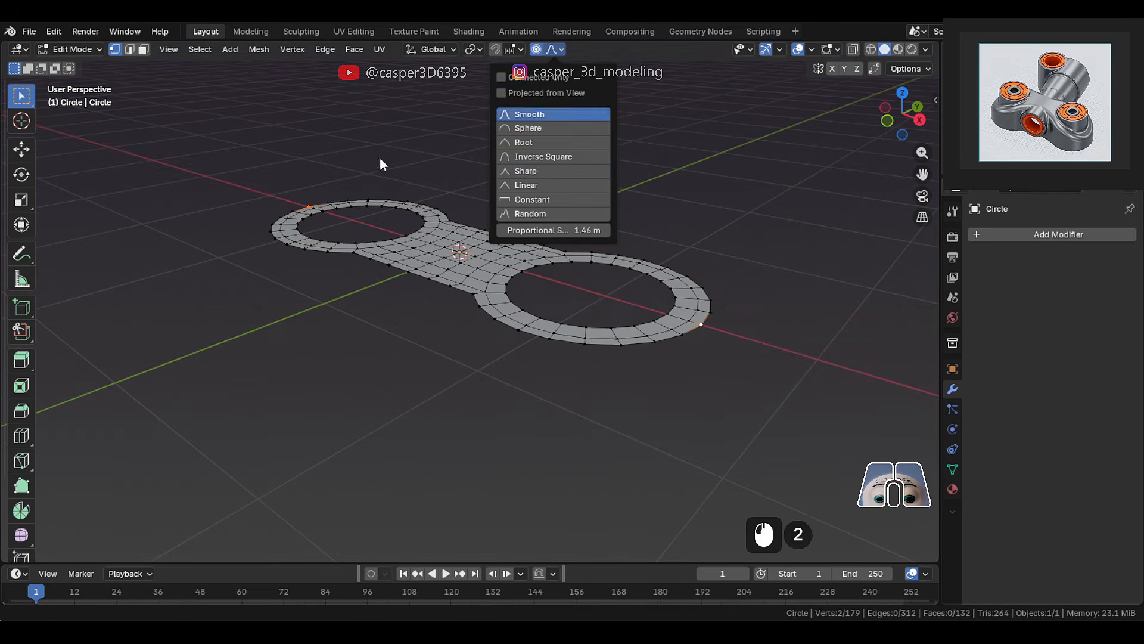
pyautogui.click(538, 112)
pyautogui.press('g')
pyautogui.press('z')
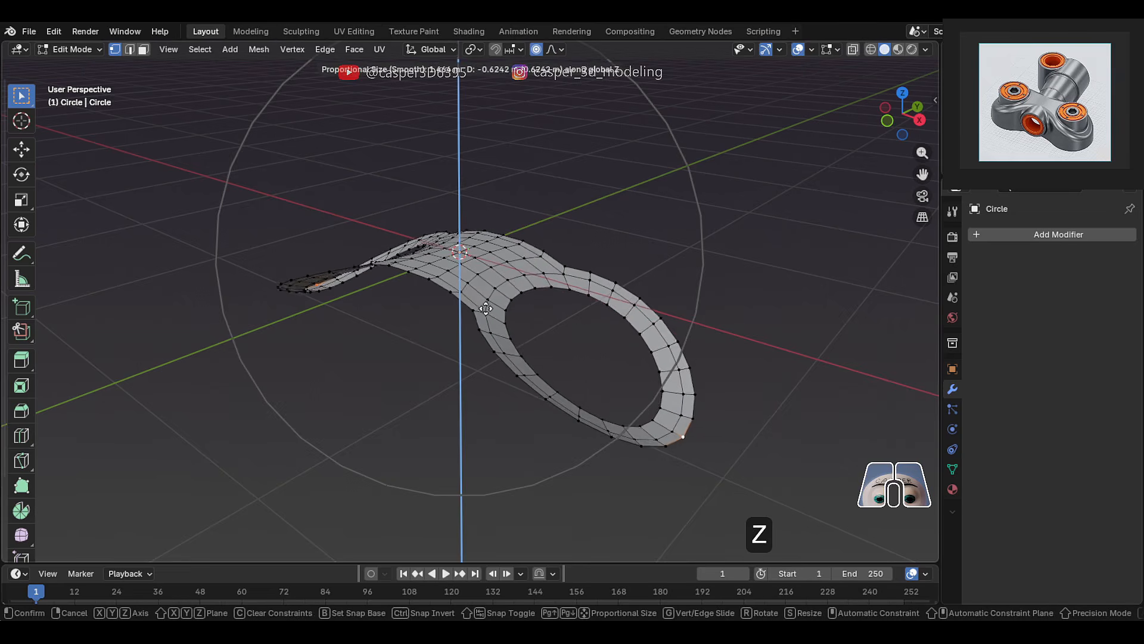
pyautogui.scroll(2, 486, 304)
pyautogui.scroll(-2, 486, 305)
pyautogui.scroll(2, 536, 301)
pyautogui.click(616, 299)
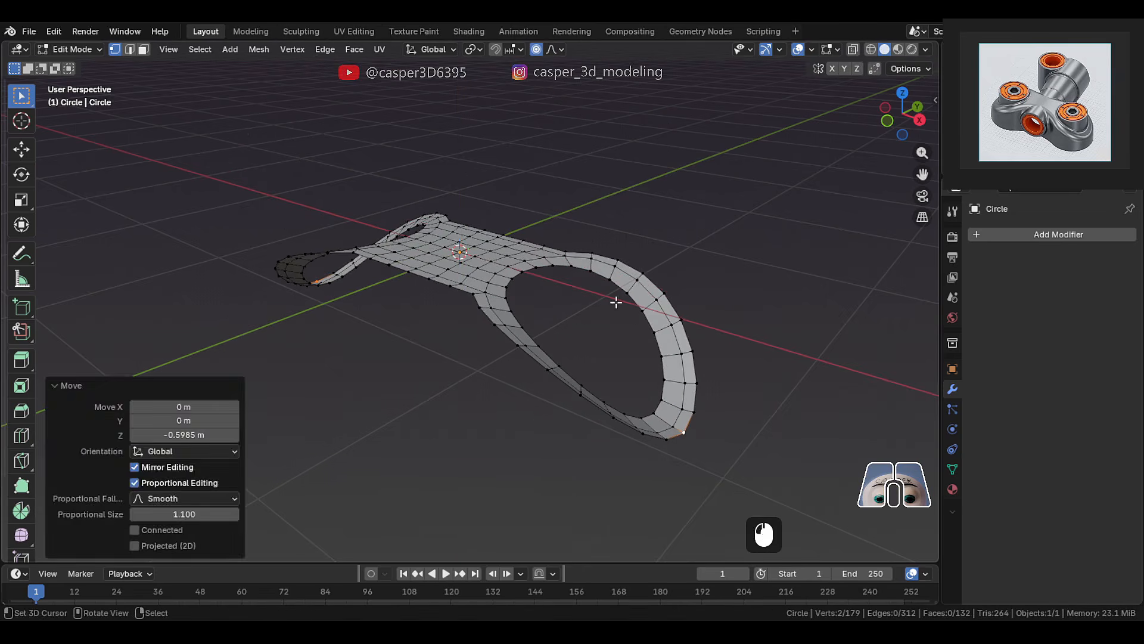
pyautogui.hotkey('ctrl', 'z')
# - Add a Simple Deform modifier to the ring-and-bridge mesh and set it to Bend
pyautogui.moveTo(625, 292); pyautogui.dragTo(631, 306, button='middle')
pyautogui.press('Tab')
pyautogui.press('Tab')
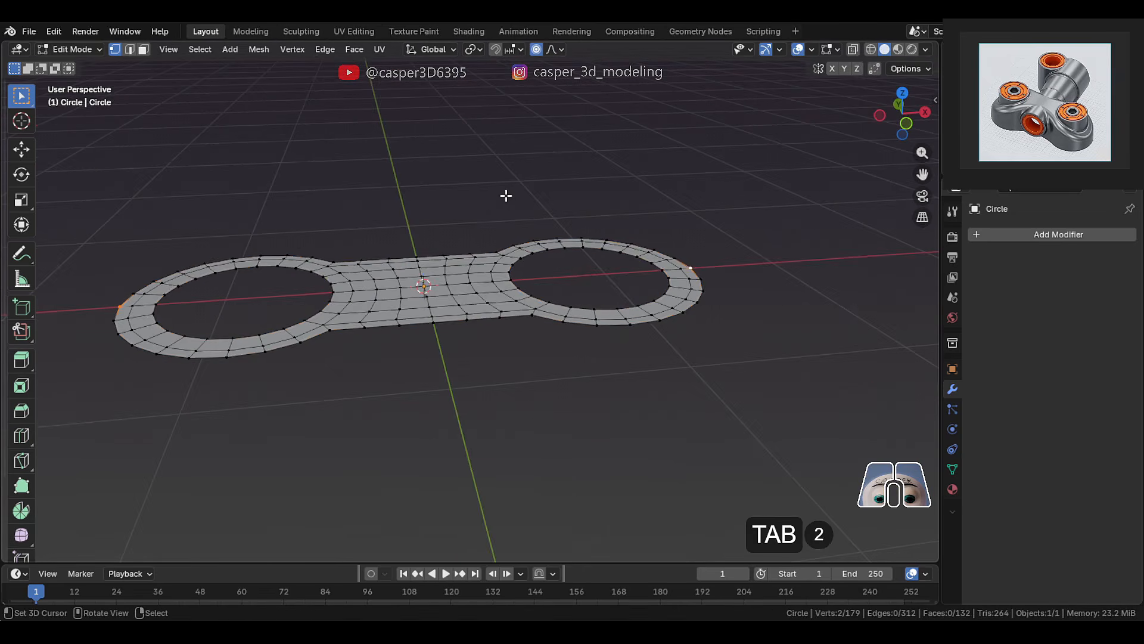
pyautogui.press('Tab')
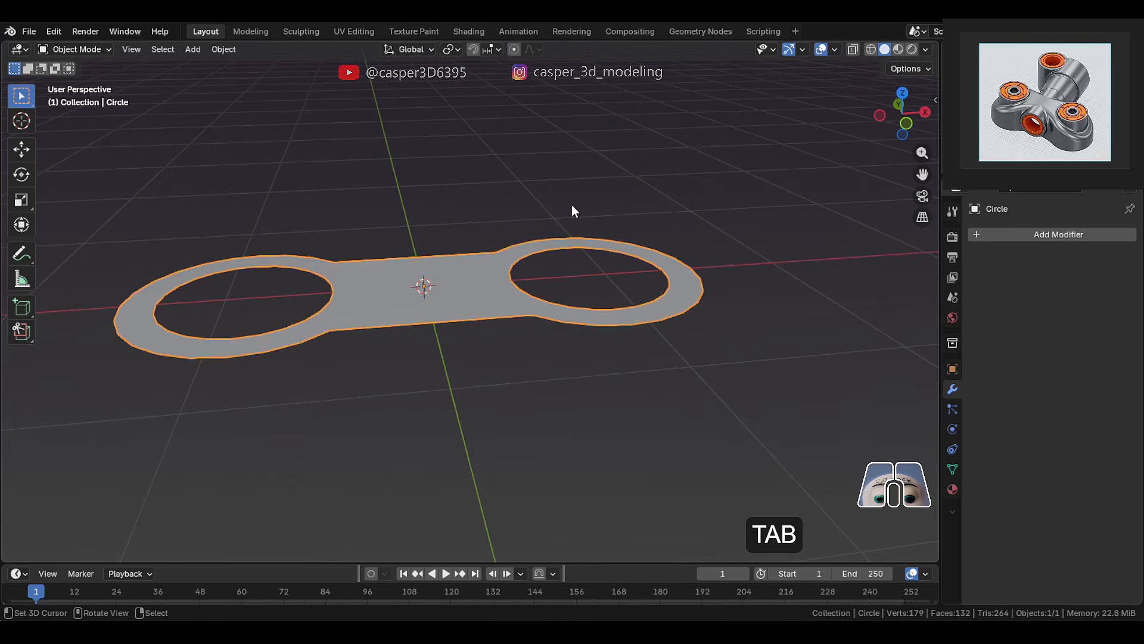
pyautogui.moveTo(571, 205); pyautogui.dragTo(493, 328, button='middle')
pyautogui.click(1112, 231)
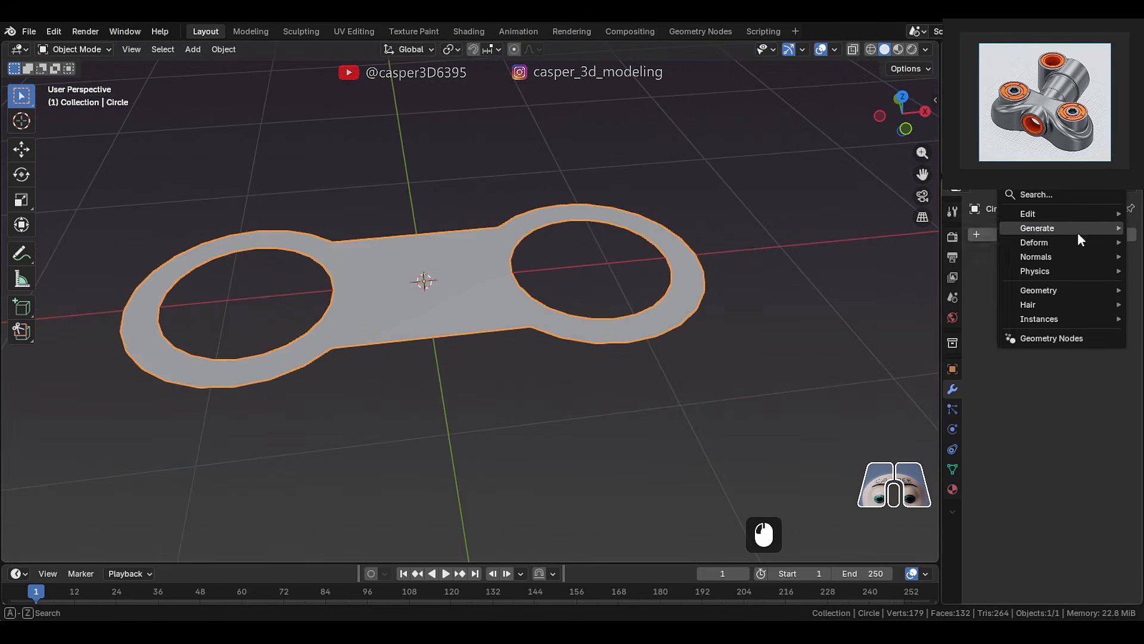
pyautogui.moveTo(1100, 242)
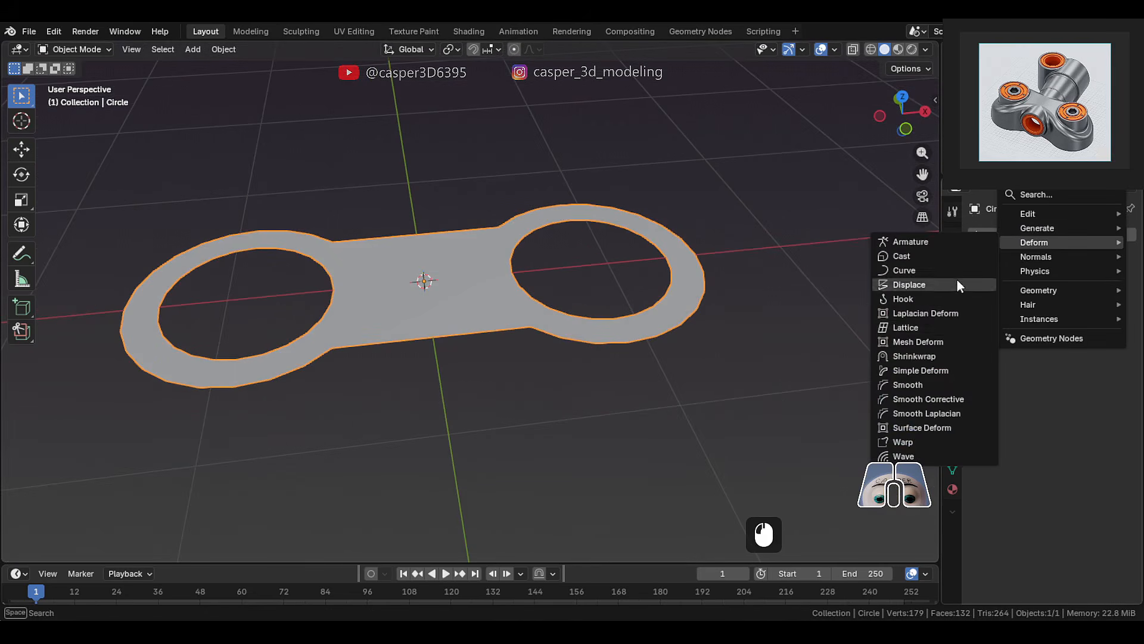
pyautogui.click(984, 368)
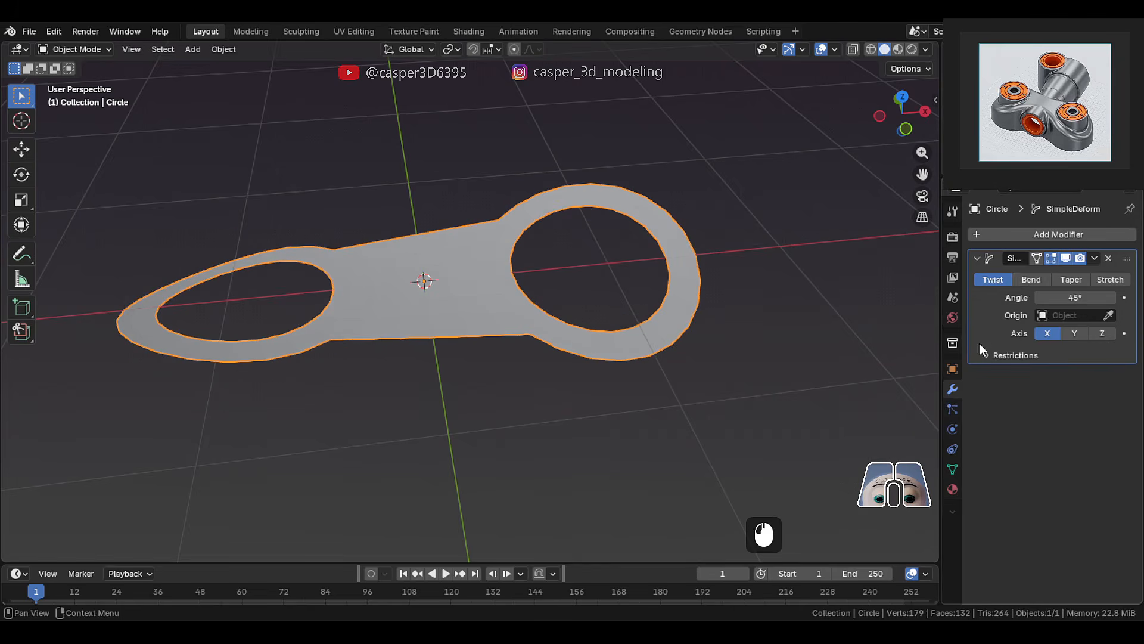
pyautogui.click(1039, 277)
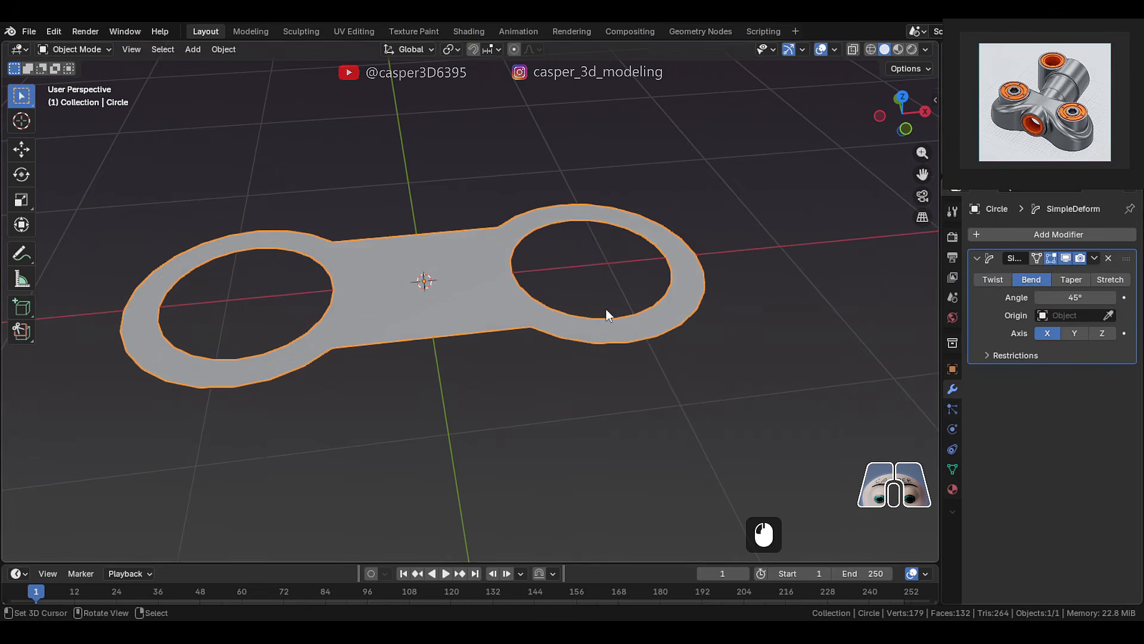
# - Set the axis of the Simple Deform bend to Z
pyautogui.moveTo(606, 312); pyautogui.dragTo(593, 310, button='middle')
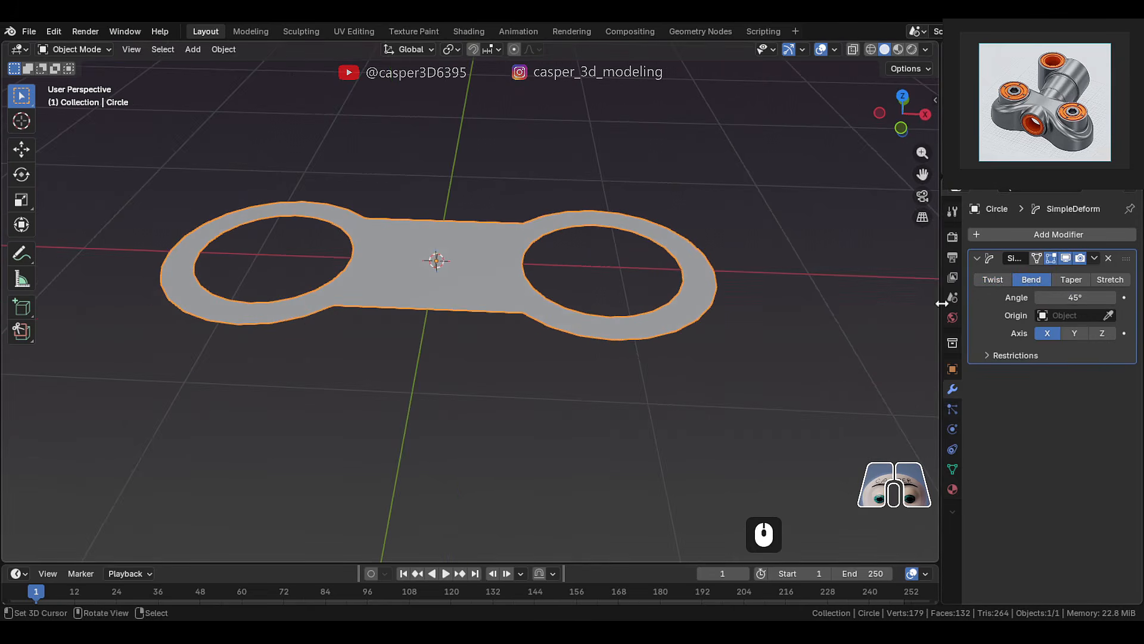
pyautogui.moveTo(1075, 297); pyautogui.dragTo(1075, 297)
pyautogui.rightClick(1075, 297)
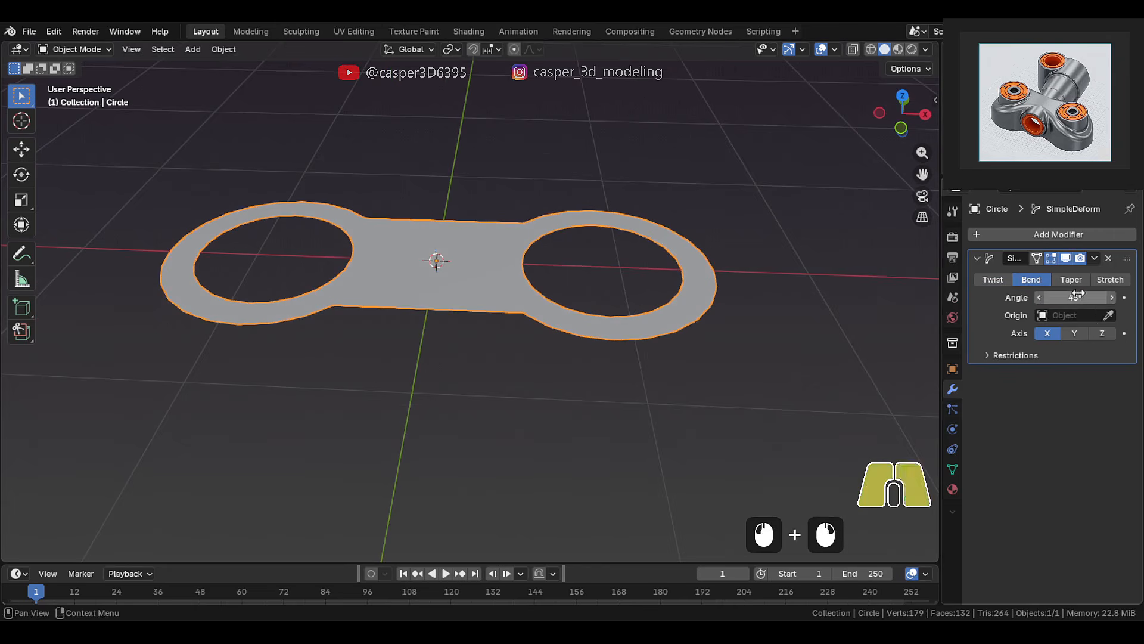
pyautogui.click(1073, 333)
pyautogui.click(1101, 334)
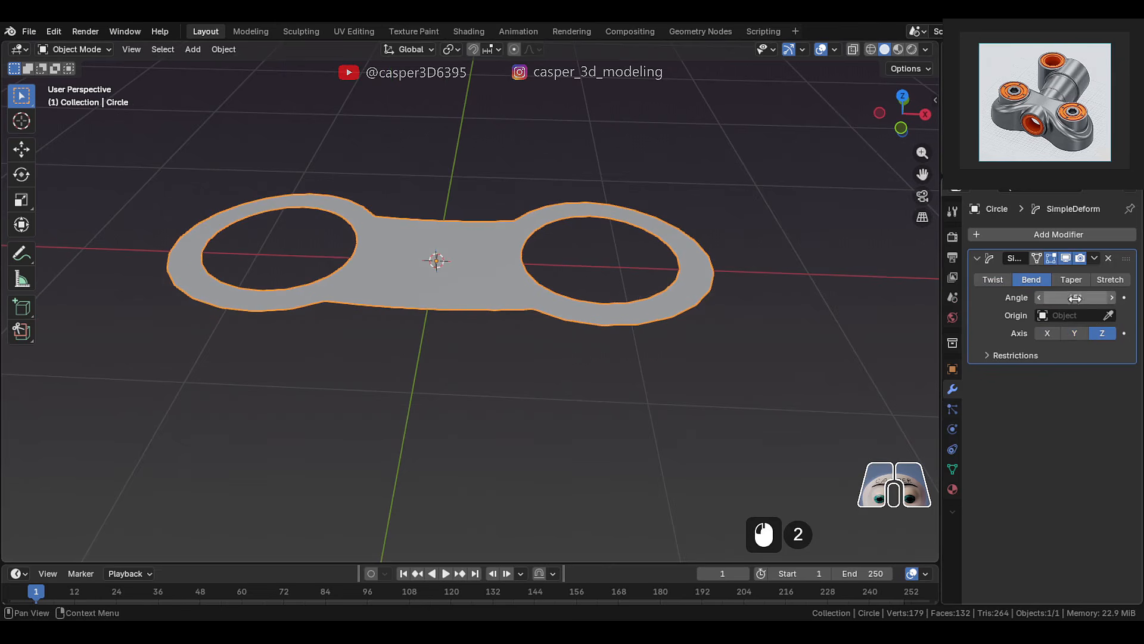
pyautogui.moveTo(1076, 296); pyautogui.dragTo(1036, 299)
pyautogui.rightClick(1036, 299)
pyautogui.press('shift')
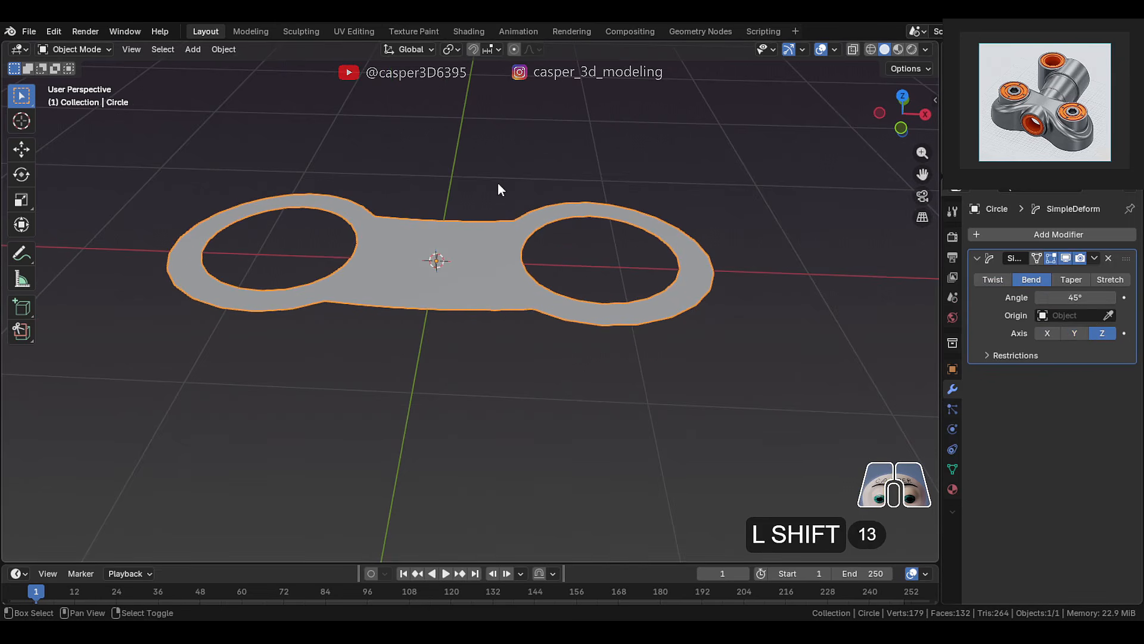
# - Add a Plain Axes empty at the world origin and assign it as the bend's Origin object
pyautogui.hotkey('shift', 'a')
pyautogui.moveTo(460, 333)
pyautogui.click(581, 334)
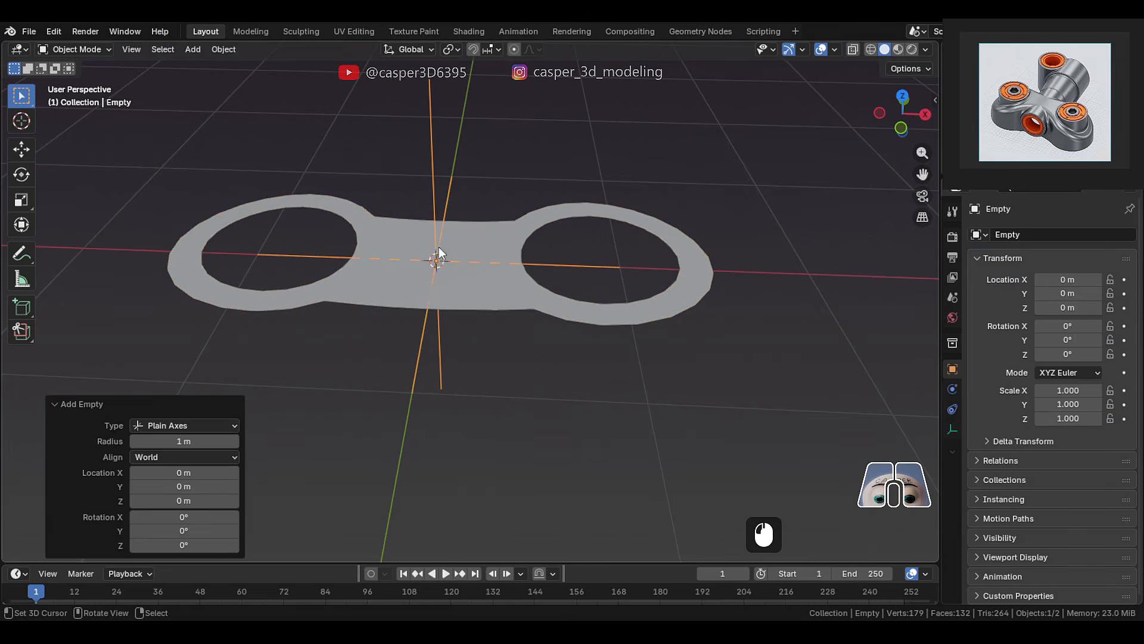
pyautogui.click(676, 252)
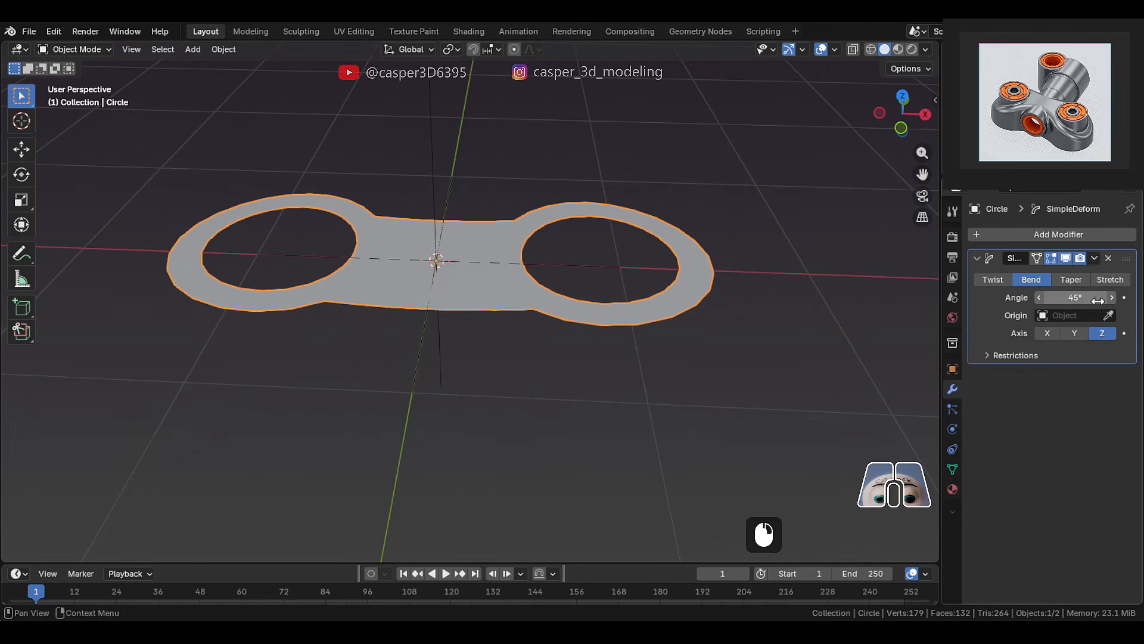
pyautogui.click(438, 156)
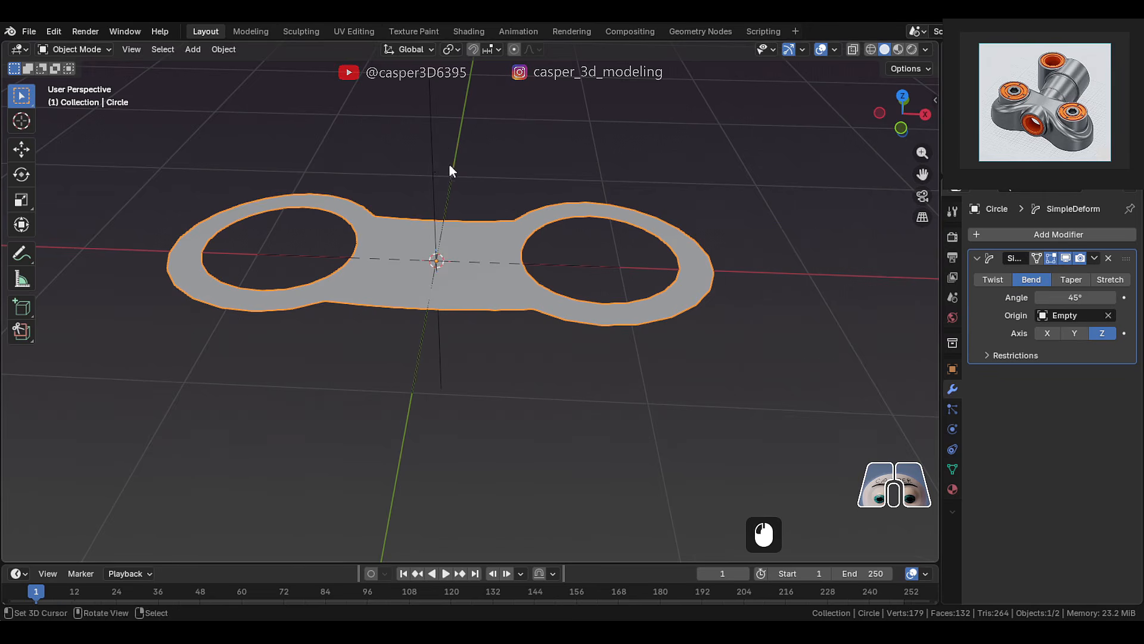
# - Rotate the empty -90° about the X axis so that the mesh bends downward at both ends
pyautogui.moveTo(449, 163); pyautogui.dragTo(381, 179, button='middle')
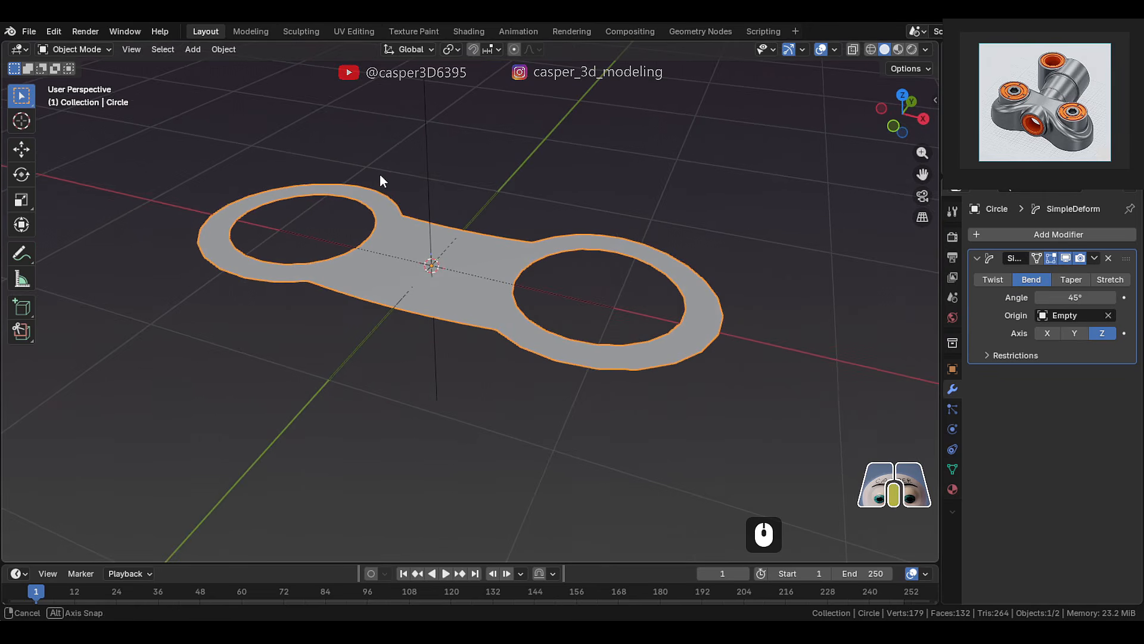
pyautogui.click(429, 175)
pyautogui.press('r')
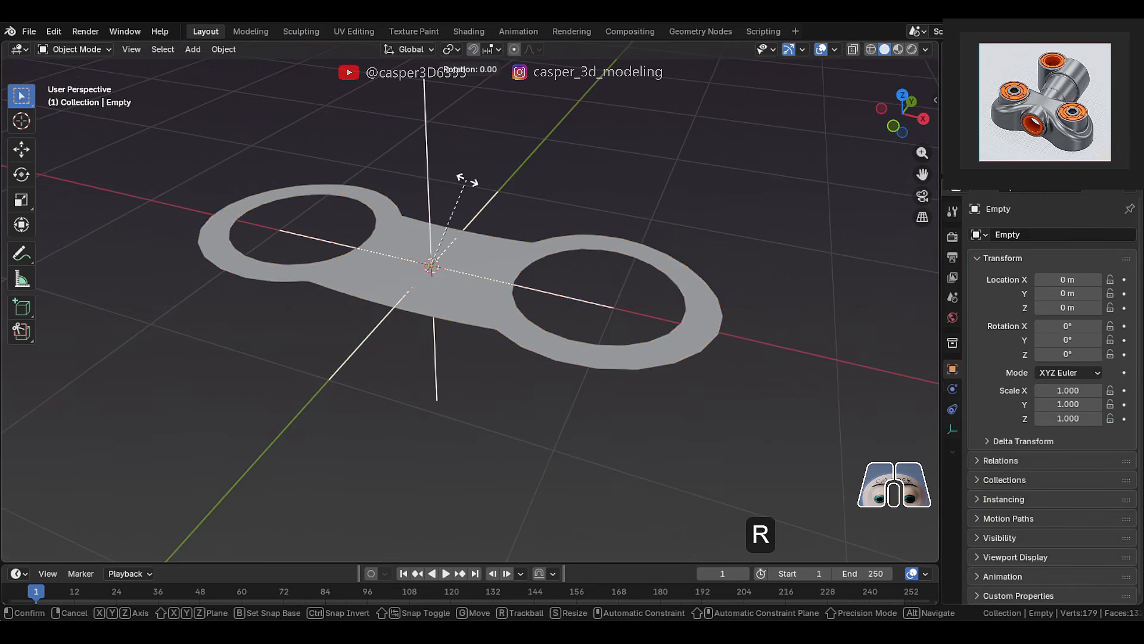
pyautogui.write('x-90')
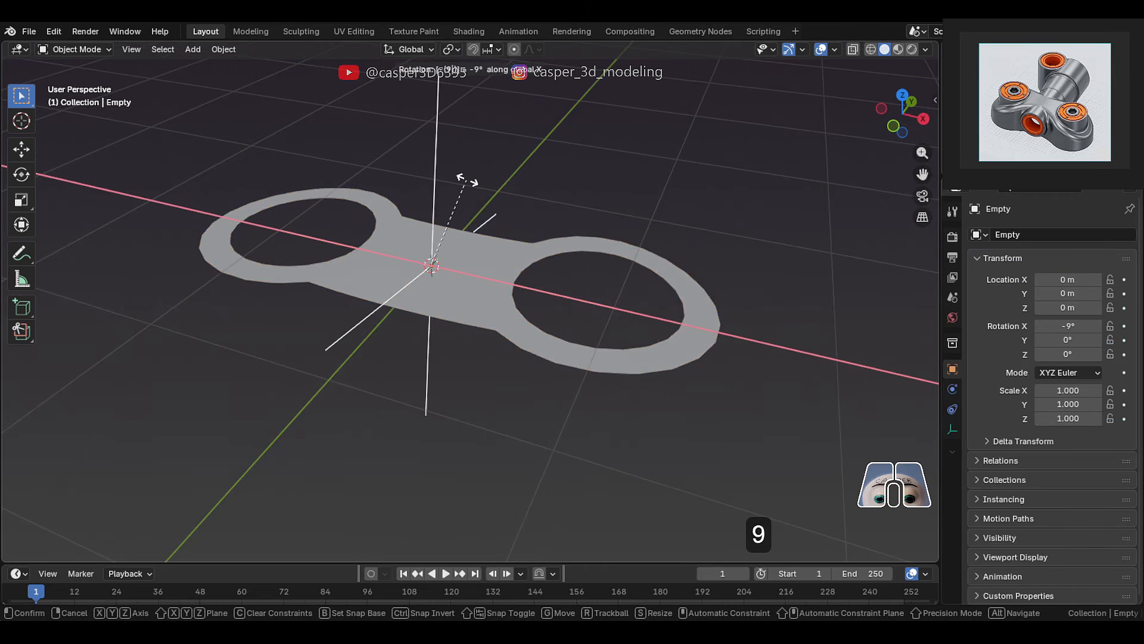
pyautogui.click(448, 265)
# - Set the bend angle of the ring-and-bridge mesh to 96.6°
pyautogui.moveTo(448, 266); pyautogui.dragTo(536, 249, button='middle')
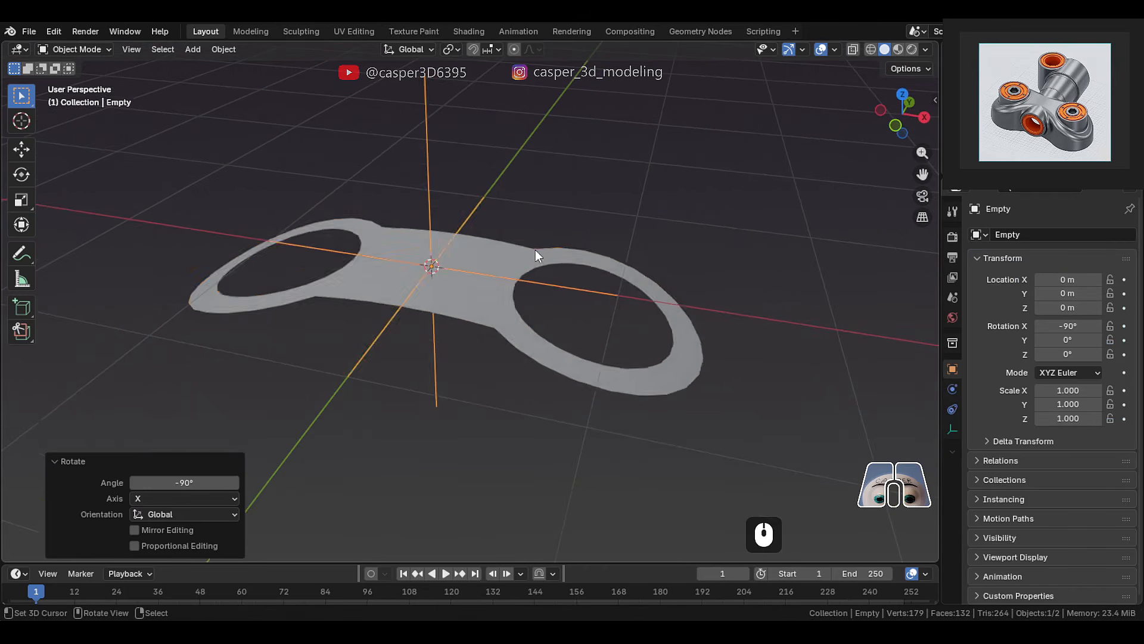
pyautogui.click(533, 249)
pyautogui.moveTo(1066, 298)
pyautogui.mouseDown()
pyautogui.moveTo(1091, 298)
pyautogui.moveTo(1016, 297)
pyautogui.moveTo(1135, 297)
pyautogui.moveTo(1080, 298)
pyautogui.mouseUp()
# - Check the bent ring's shape from above and apply the Simple Deform modifier to the mesh
pyautogui.moveTo(477, 352); pyautogui.dragTo(536, 340, button='middle')
pyautogui.keyDown('shift'); pyautogui.moveTo(554, 346); pyautogui.dragTo(387, 334, button='middle'); pyautogui.keyUp('shift')
pyautogui.press('Tab')
pyautogui.press('Tab')
pyautogui.press('KP_7')
pyautogui.press('Tab')
pyautogui.press('Tab')
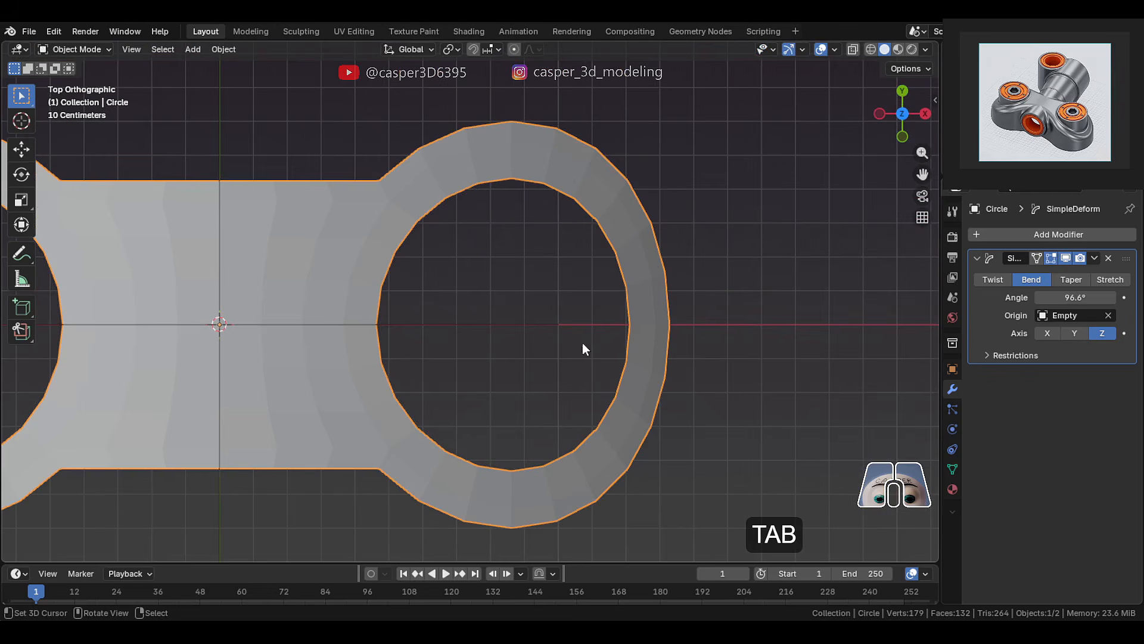
pyautogui.moveTo(571, 334); pyautogui.dragTo(572, 251, button='middle')
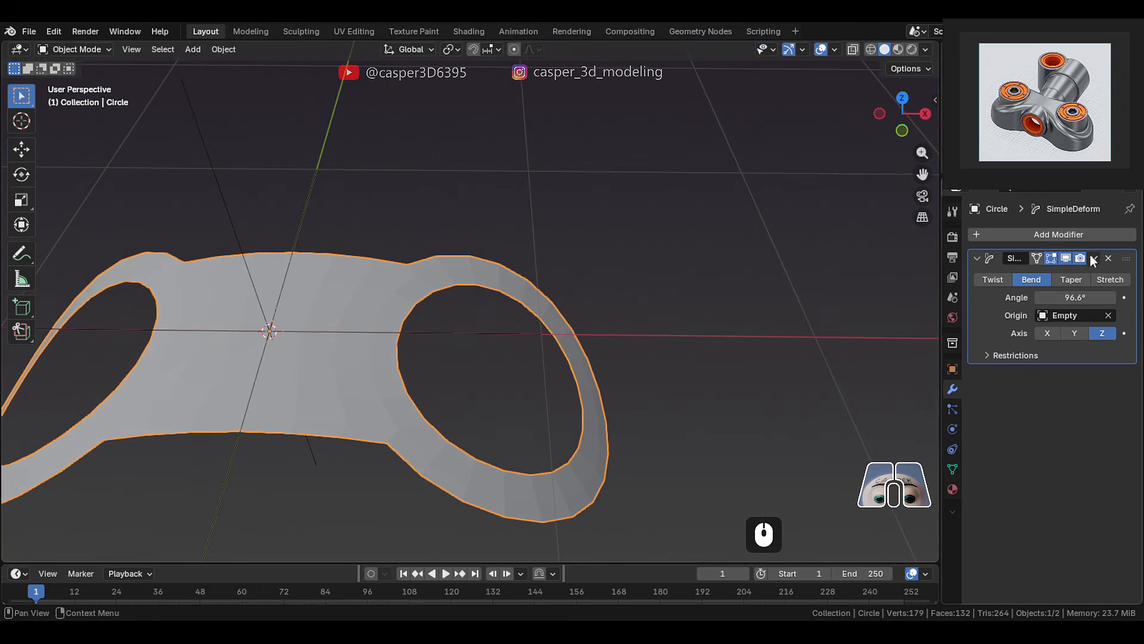
pyautogui.click(1094, 261)
pyautogui.click(1019, 271)
# - Extrude the inner edge loop of the ring on the positive X side about 0.308 m upward along Z
pyautogui.press('Tab')
pyautogui.keyDown('alt'); pyautogui.click(521, 305); pyautogui.keyUp('alt')
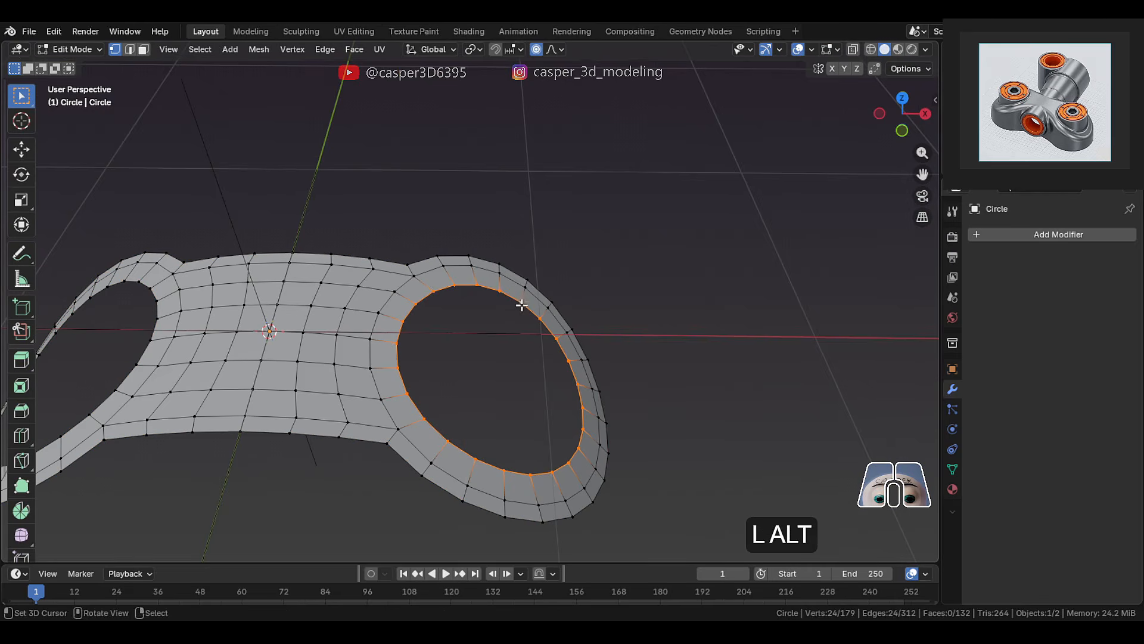
pyautogui.press('e')
pyautogui.press('z')
pyautogui.click(553, 264)
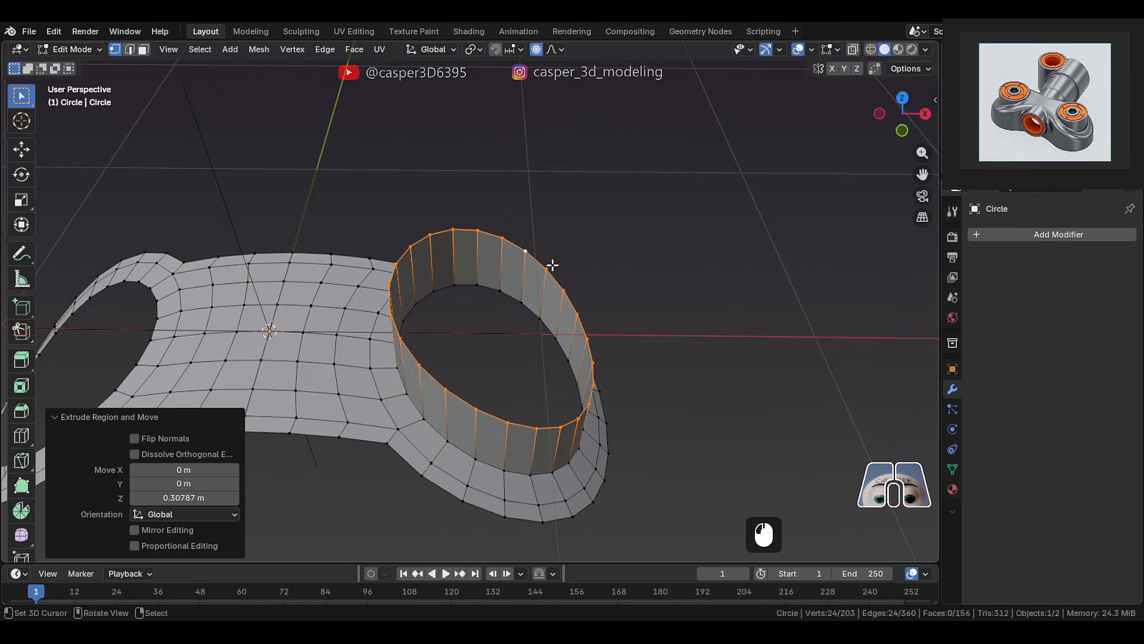
# - Try to flatten the extruded ring's upper edge loop to zero along Z with proportional editing on, and undo it
pyautogui.press('s')
pyautogui.press('z')
pyautogui.press('0')
pyautogui.keyDown('ctrl'); pyautogui.click(573, 275); pyautogui.keyUp('ctrl')
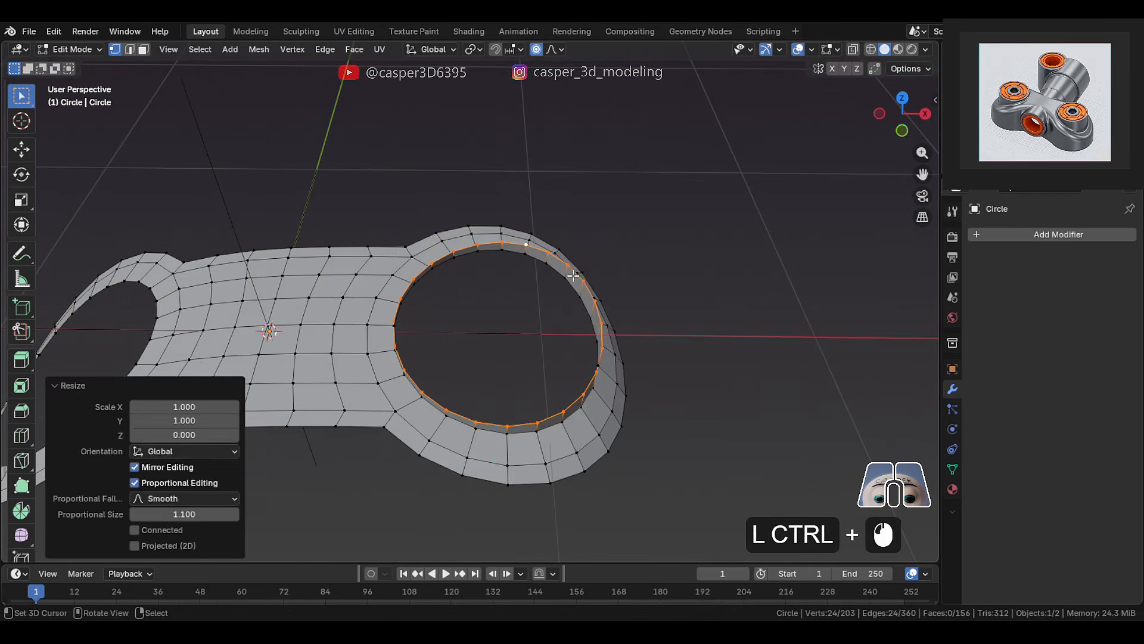
pyautogui.hotkey('ctrl', 'z')
# - Disable proportional editing and flatten the extruded ring's upper edge loop to zero along Z
pyautogui.press('o')
pyautogui.press('s')
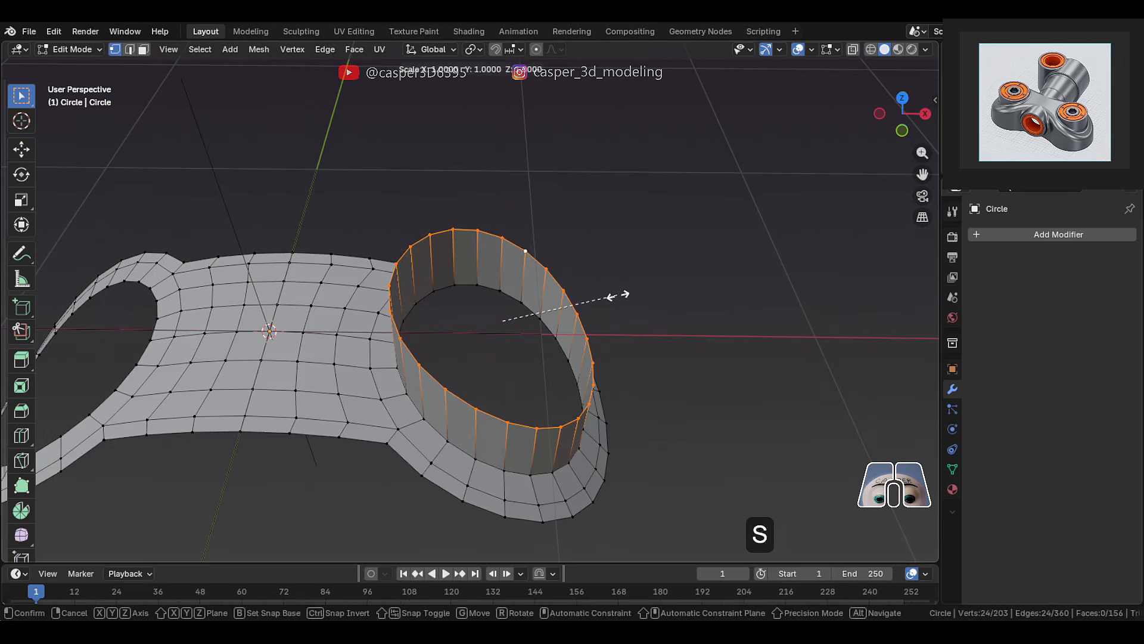
pyautogui.press('z')
pyautogui.press('0')
pyautogui.click(618, 295)
pyautogui.moveTo(619, 296); pyautogui.dragTo(603, 269, button='middle')
# - Add a cylinder at the centre of the flattened loop and scale it to 0.386 to fit the ring opening
pyautogui.press('KP_7')
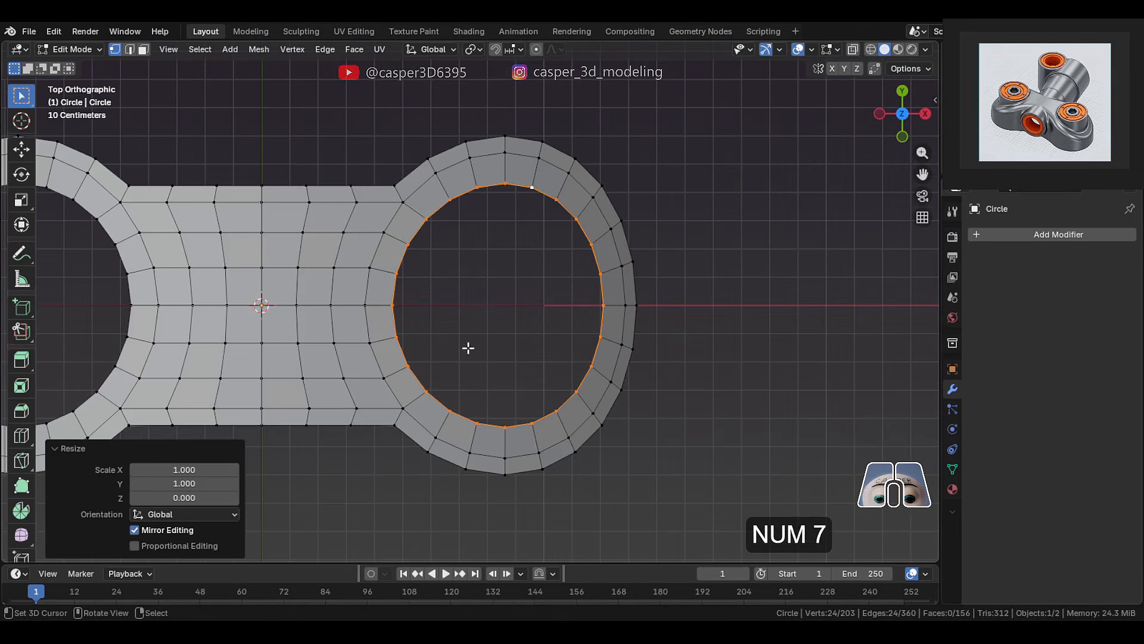
pyautogui.hotkey('shift', 's')
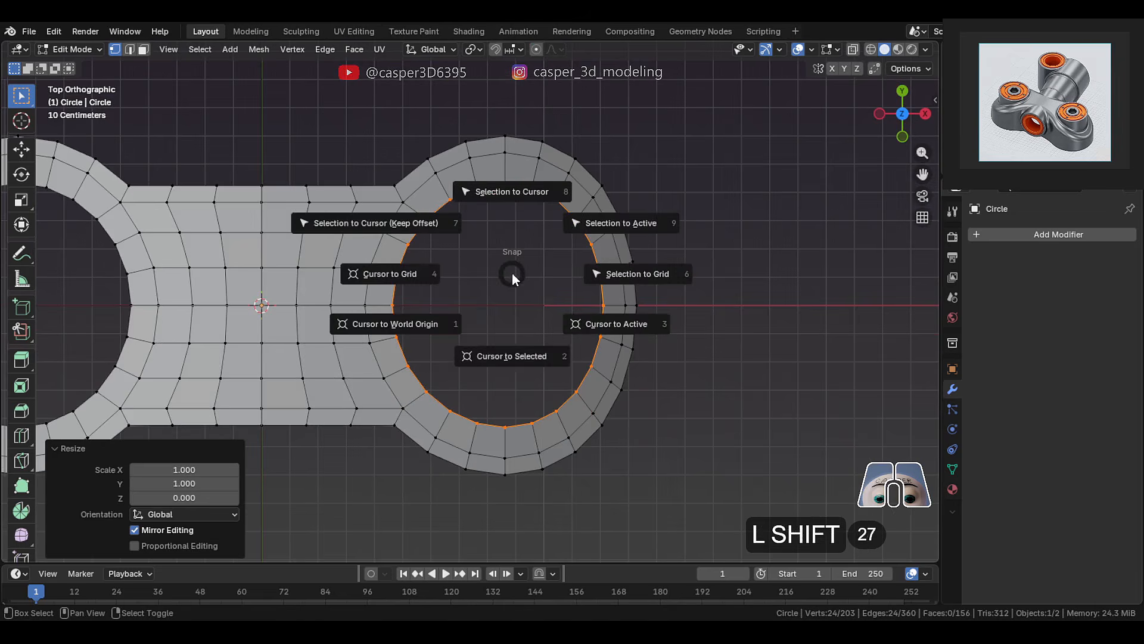
pyautogui.click(523, 357)
pyautogui.hotkey('shift', 'a')
pyautogui.click(477, 283)
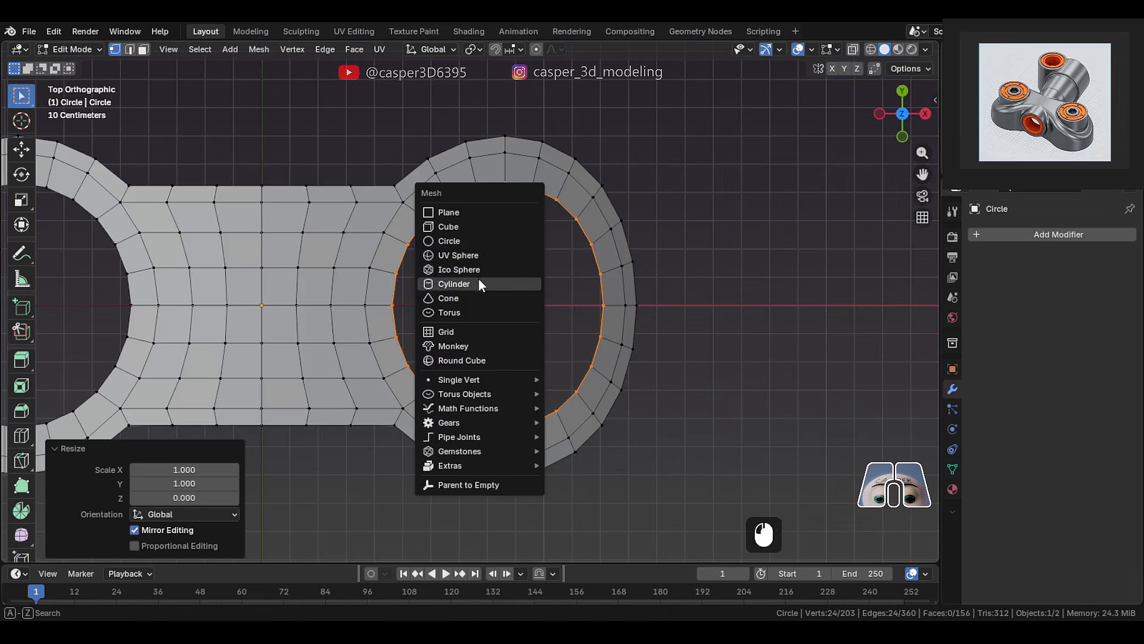
pyautogui.press('s')
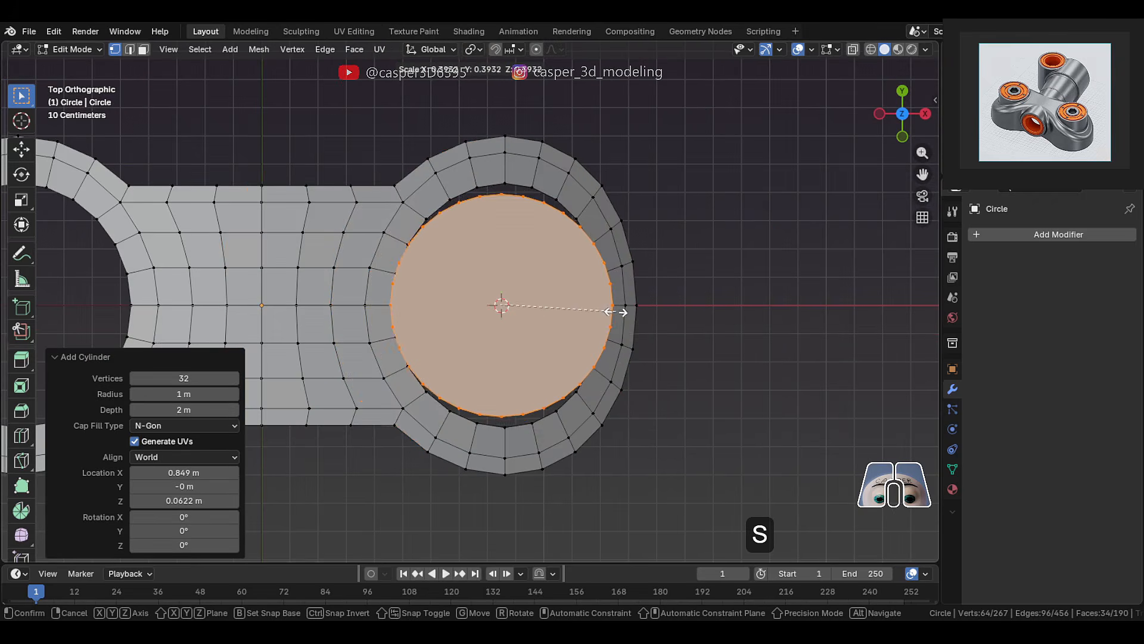
pyautogui.click(621, 311)
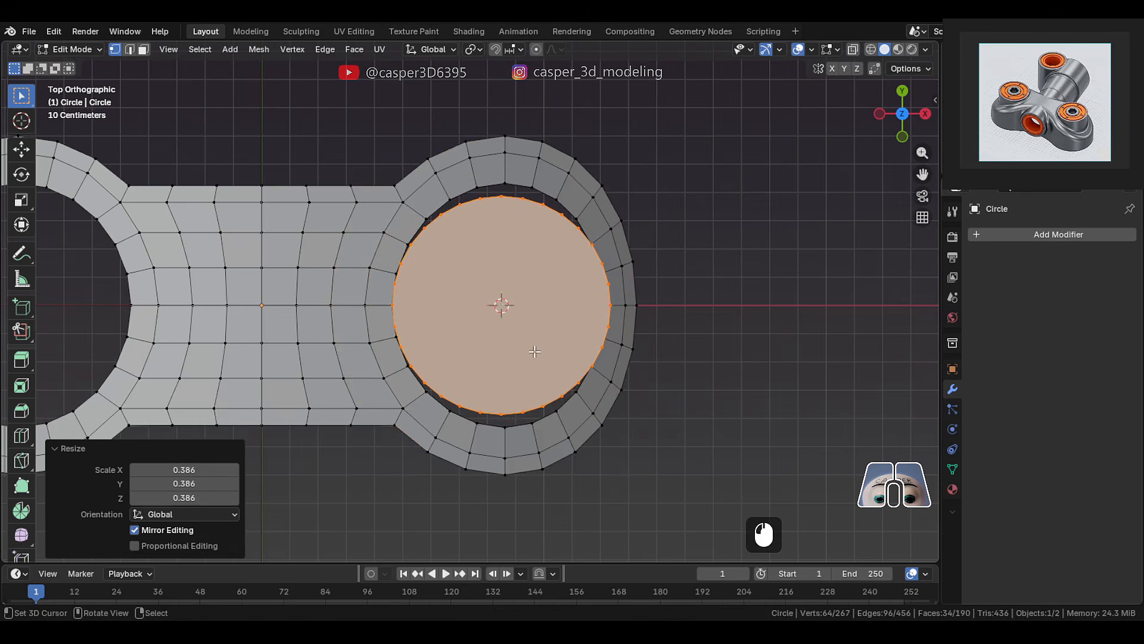
# - Undo the cylinder, ring extrusion and bend setup, back to the flat ring-and-bridge mesh without a modifier or empty
pyautogui.hotkey('ctrl', 'z')
pyautogui.hotkey('ctrl', 'z')
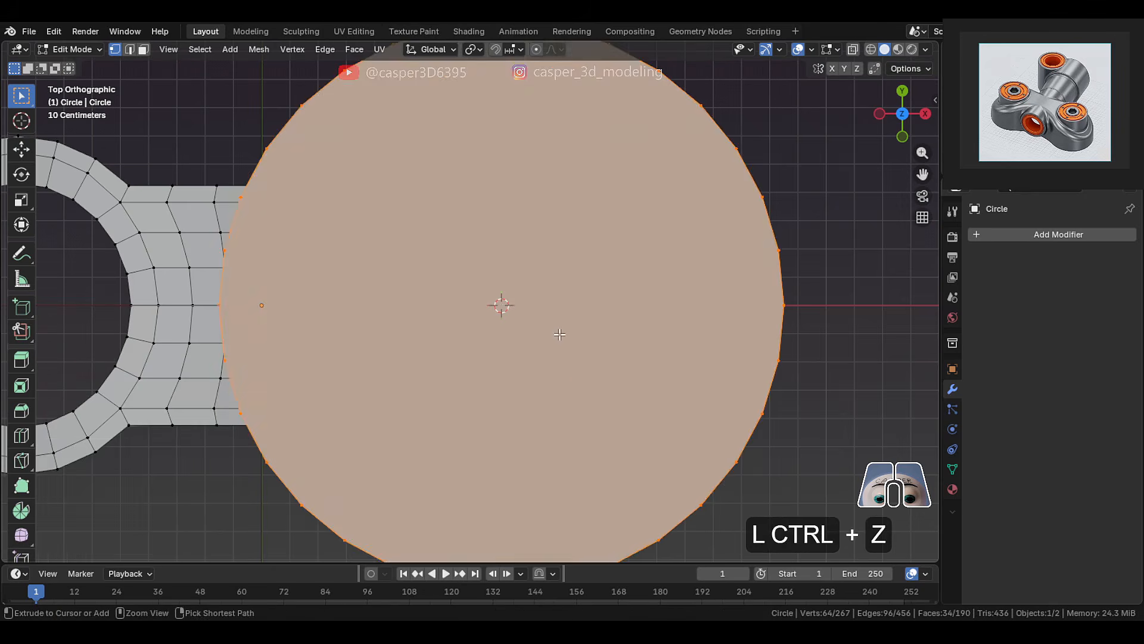
pyautogui.moveTo(593, 376); pyautogui.dragTo(572, 273, button='middle')
pyautogui.hotkey('ctrl', 'z')
pyautogui.hotkey('ctrl', 'z')
pyautogui.hotkey('ctrl', 'z')
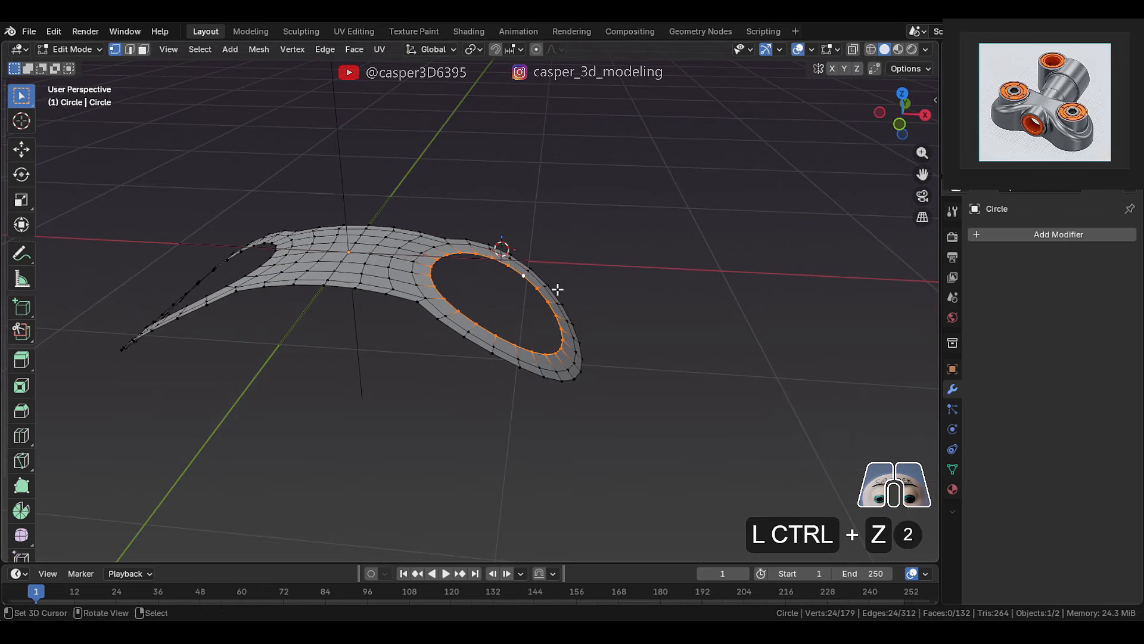
pyautogui.hotkey('ctrl', 'z')
pyautogui.hotkey('ctrl', 'z')
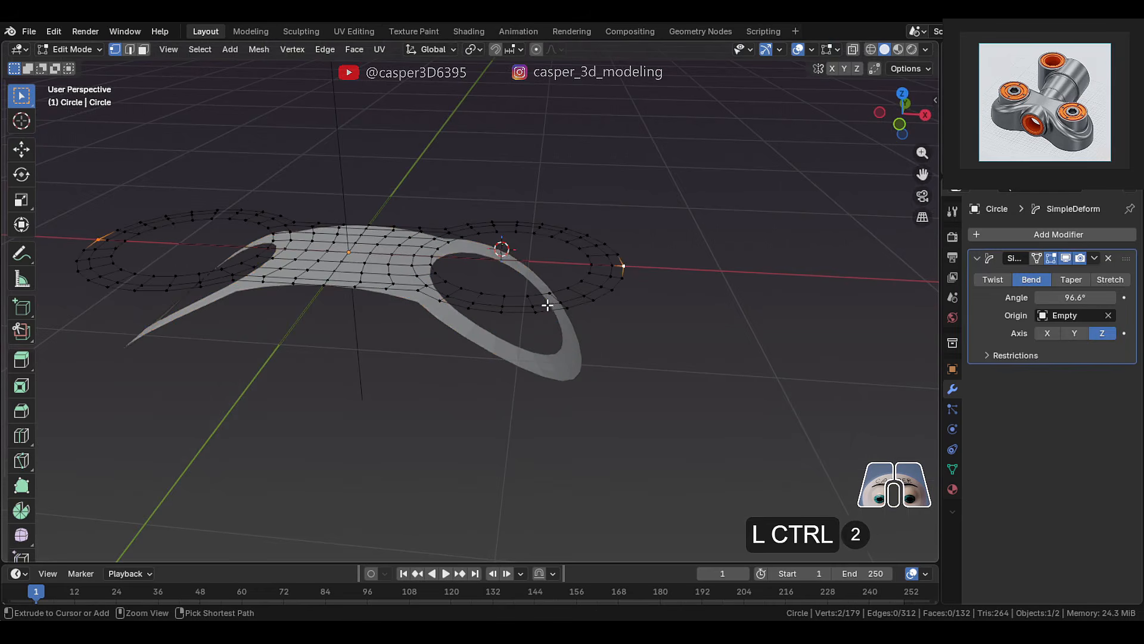
pyautogui.hotkey('ctrl', 'z')
pyautogui.hotkey('ctrl', 'z')
pyautogui.hotkey('ctrl', 'z')
pyautogui.hotkey('ctrl', 'z')
pyautogui.hotkey('ctrl', 'z')
pyautogui.hotkey('ctrl', 'z')
pyautogui.hotkey('ctrl', 'z')
pyautogui.hotkey('ctrl', 'z')
pyautogui.hotkey('ctrl', 'z')
pyautogui.hotkey('ctrl', 'z')
pyautogui.hotkey('ctrl', 'z')
pyautogui.hotkey('ctrl', 'z')
pyautogui.hotkey('ctrl', 'z')
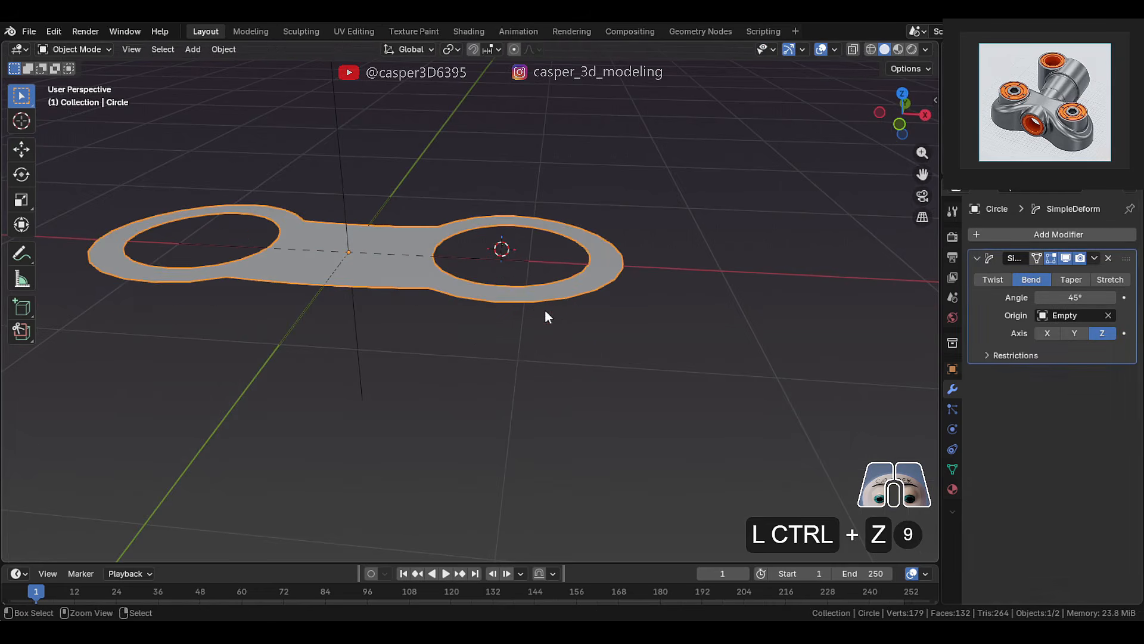
pyautogui.hotkey('ctrl', 'z')
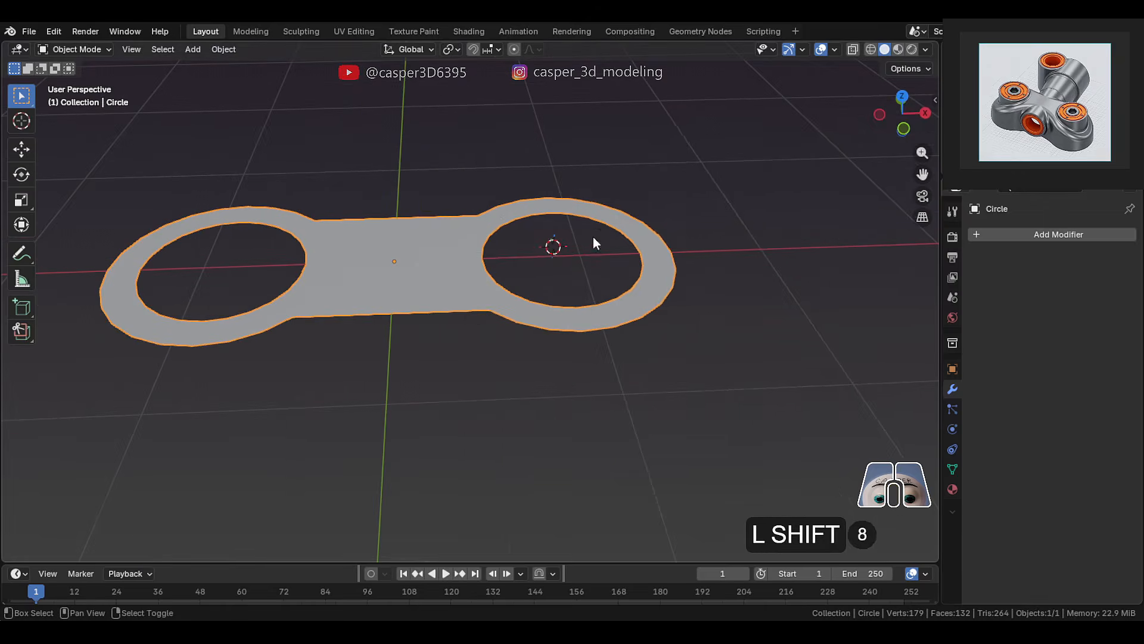
# - Reset the 3D cursor to the world origin and add a Lattice modifier to the ring-and-bridge mesh
pyautogui.hotkey('shift', 's')
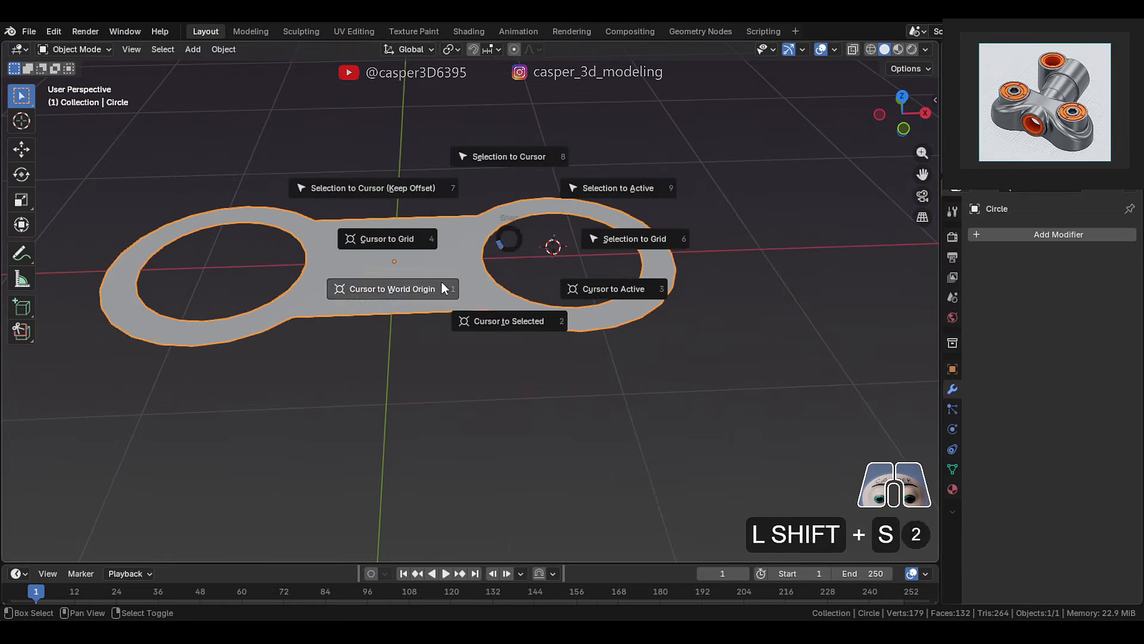
pyautogui.click(441, 285)
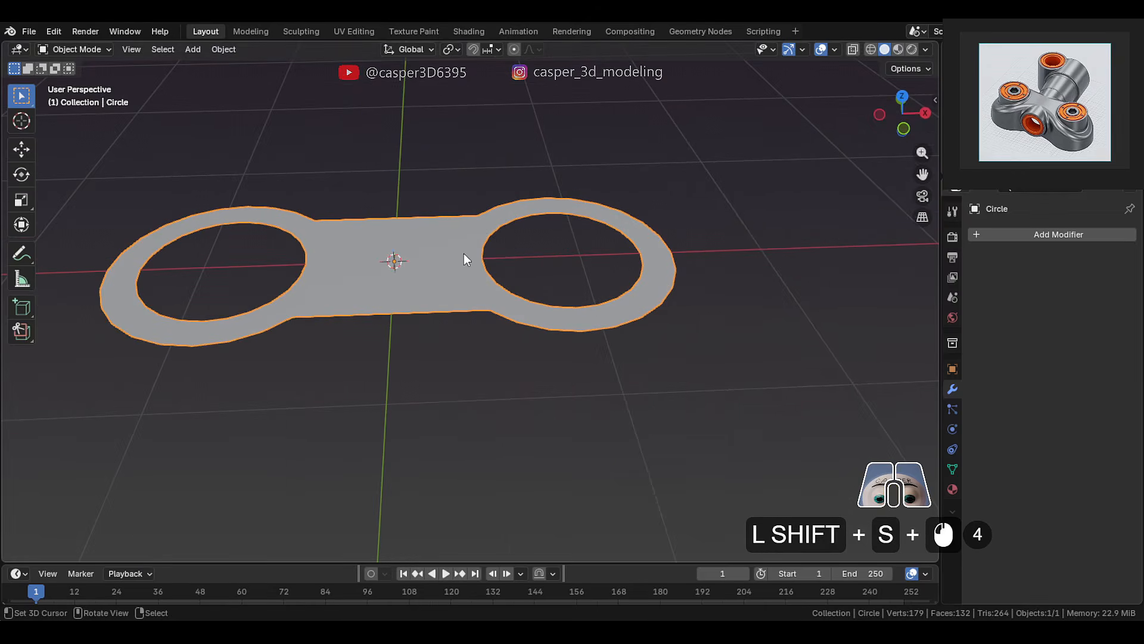
pyautogui.click(1021, 234)
pyautogui.moveTo(987, 233)
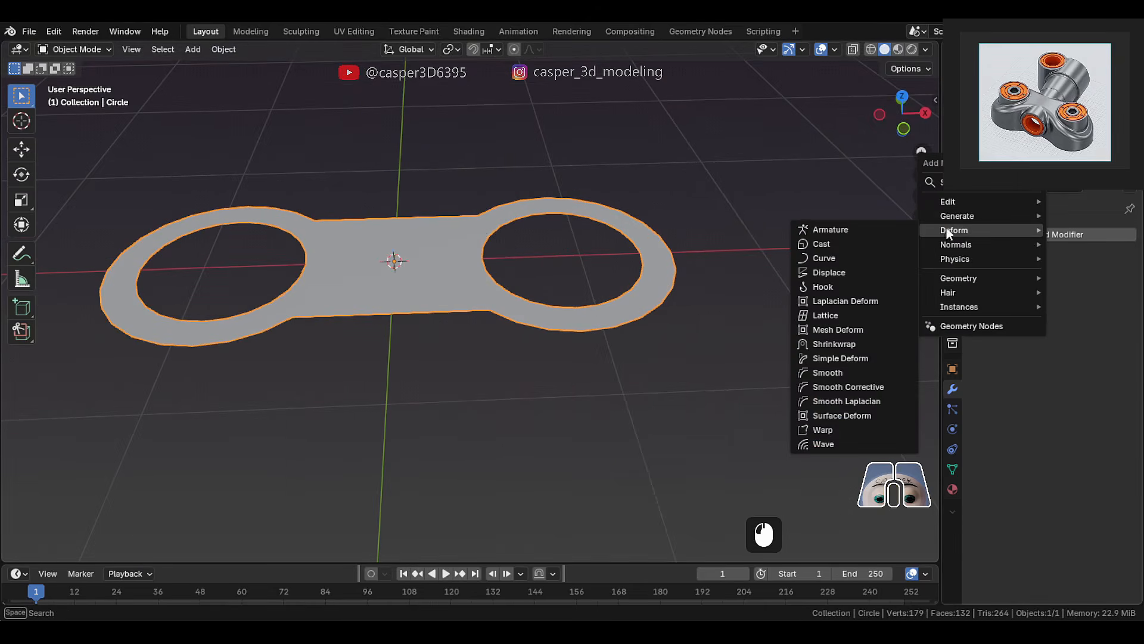
pyautogui.click(882, 316)
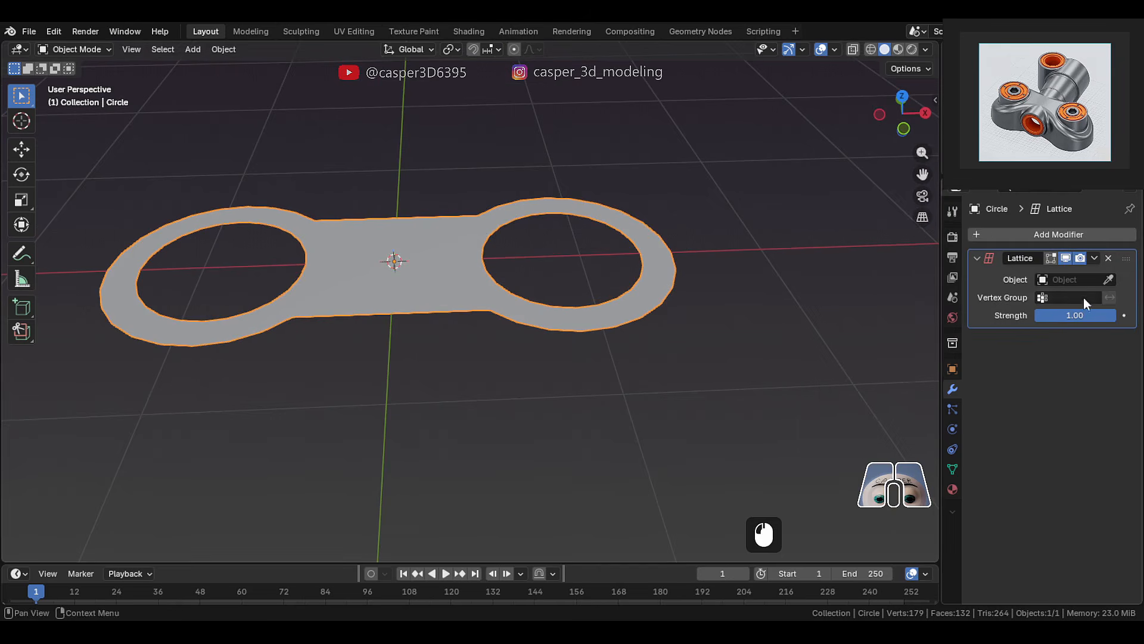
# - Add a lattice object with a 1 m radius at the world origin
pyautogui.keyDown('shift'); pyautogui.moveTo(510, 310); pyautogui.dragTo(496, 283, button='middle'); pyautogui.keyUp('shift')
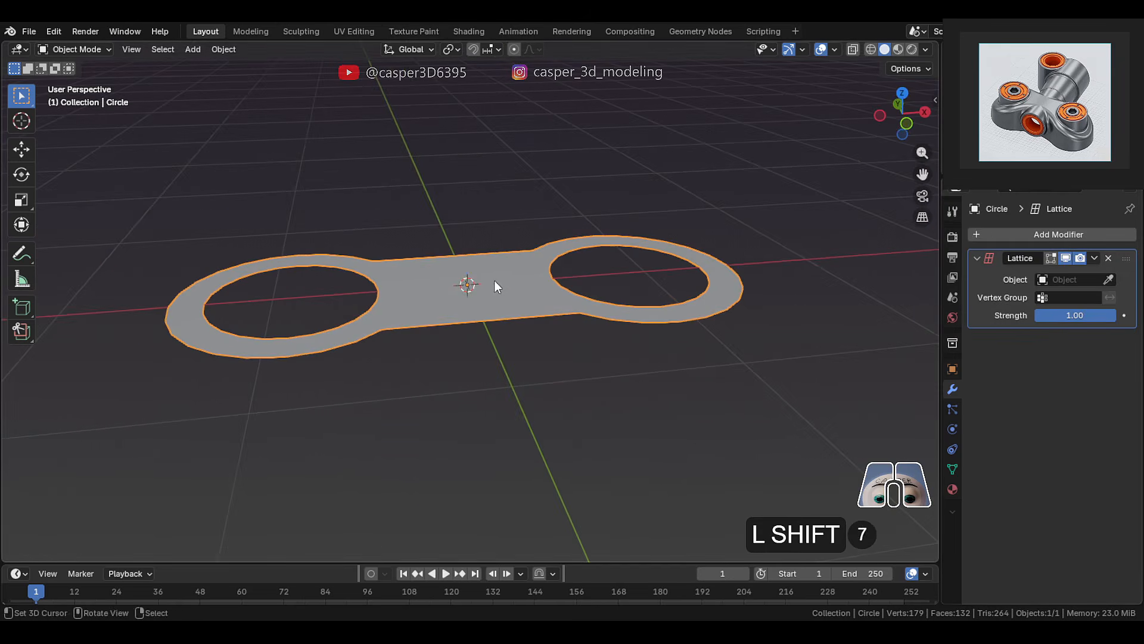
pyautogui.hotkey('shift', 'a')
pyautogui.moveTo(477, 208)
pyautogui.click(569, 210)
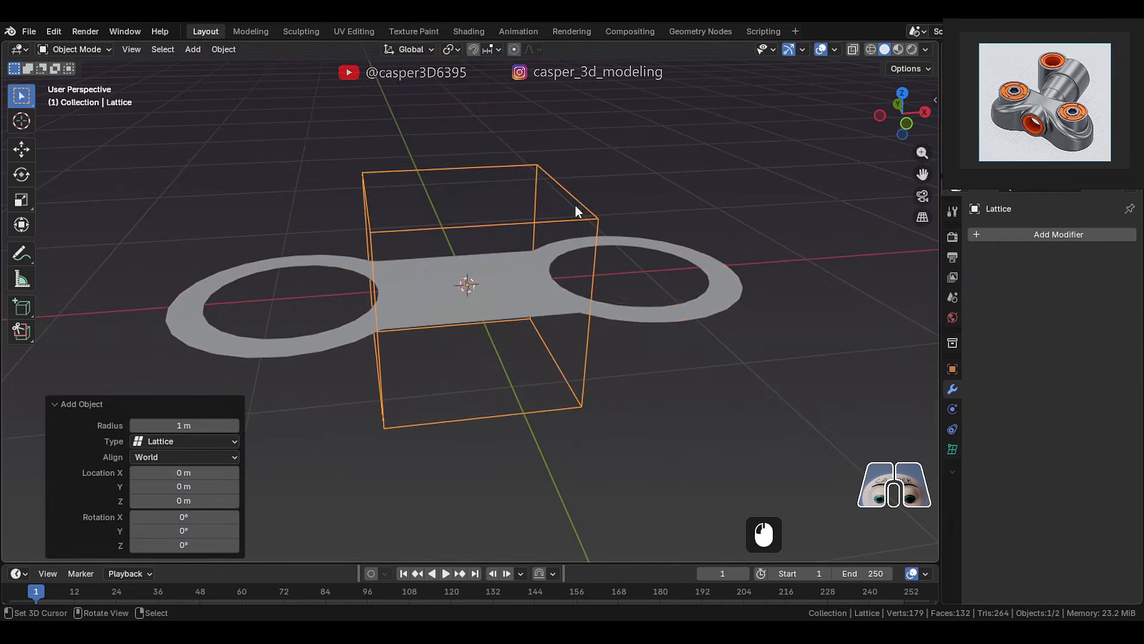
# - Scale the lattice by about 3.018 along X and 1.227 along Y so that it encloses the mesh outline
pyautogui.press('KP_7')
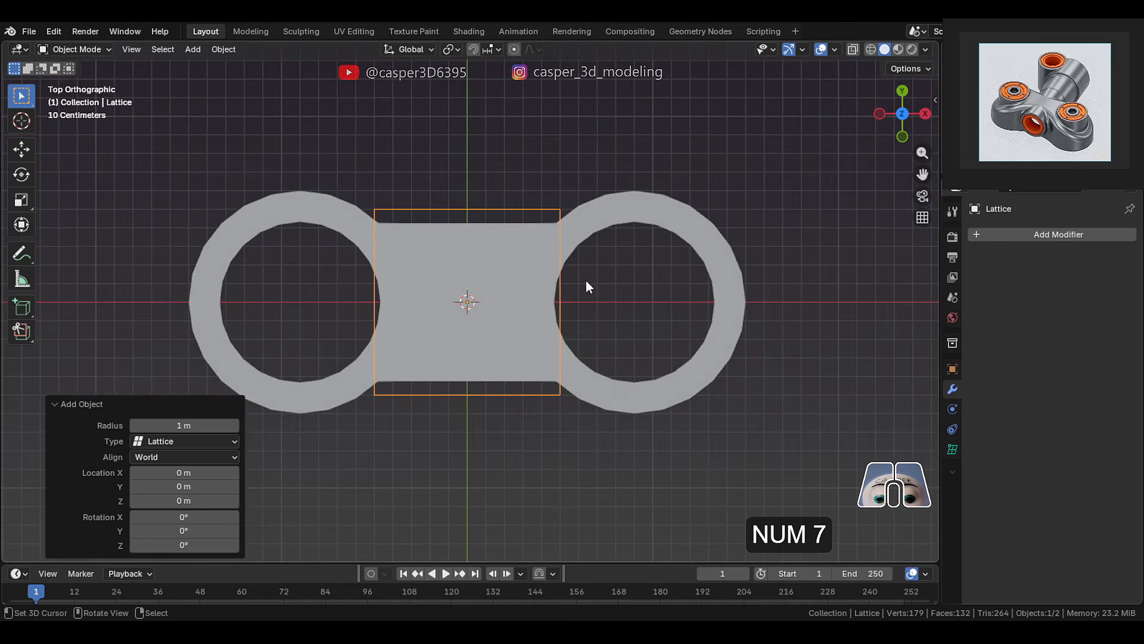
pyautogui.press('s')
pyautogui.press('x')
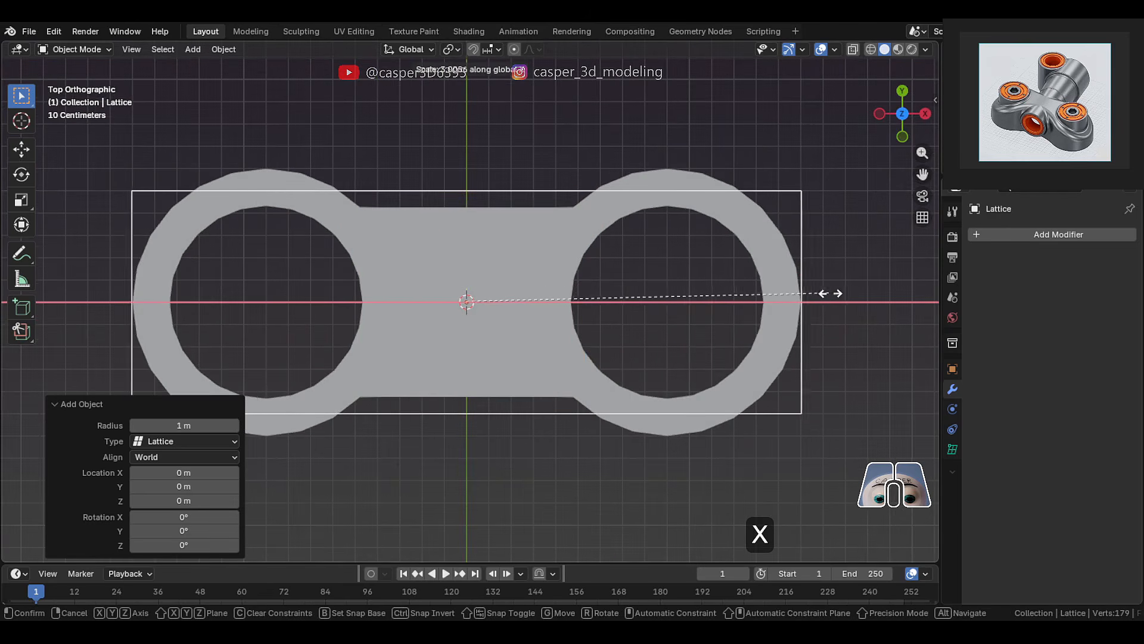
pyautogui.press('shift')
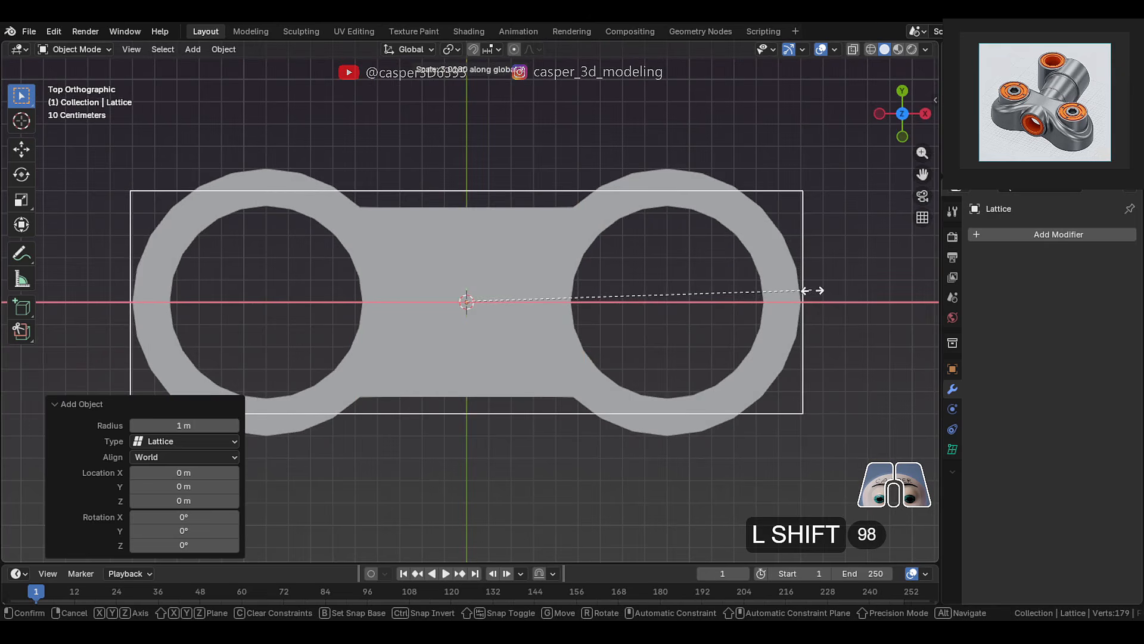
pyautogui.click(811, 291)
pyautogui.press('s')
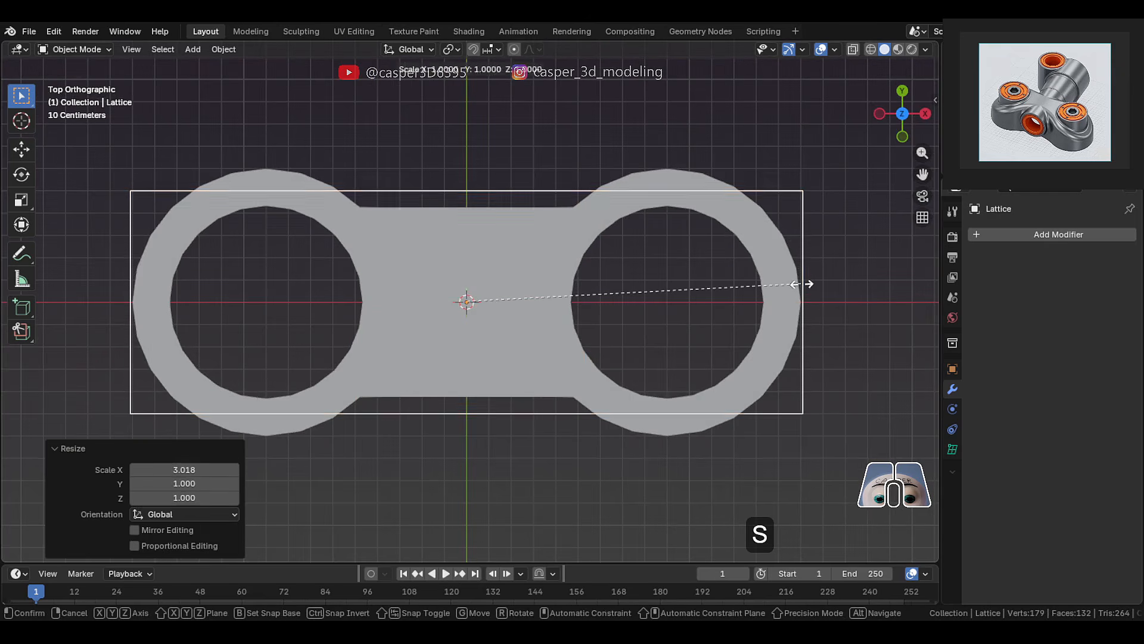
pyautogui.press('y')
pyautogui.press('shift')
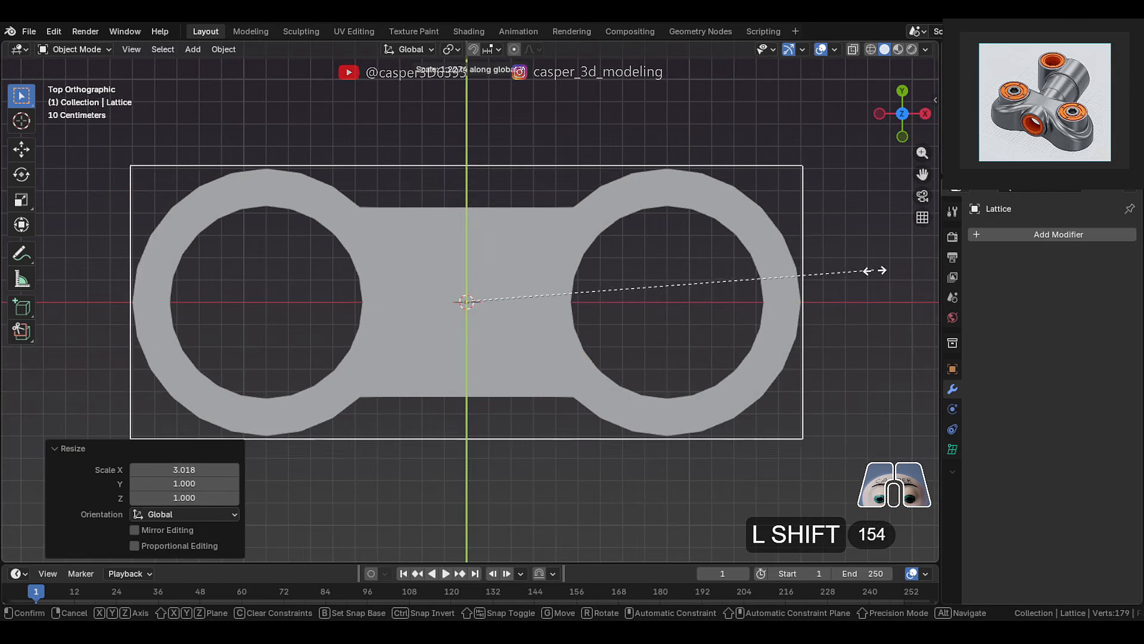
pyautogui.click(817, 280)
# - Scale the lattice down along Z to a thin slab around the flat mesh
pyautogui.press('KP_1')
pyautogui.press('s')
pyautogui.press('z')
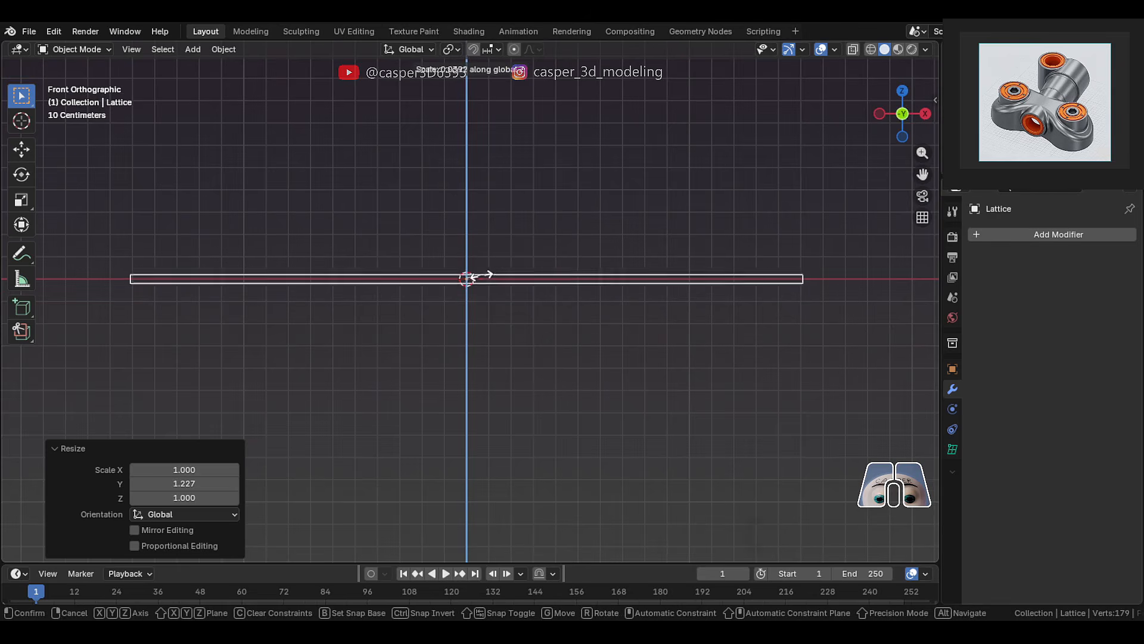
pyautogui.click(481, 272)
# - Set the lattice's U resolution to 48
pyautogui.moveTo(553, 276); pyautogui.dragTo(832, 391, button='middle')
pyautogui.click(953, 449)
pyautogui.moveTo(1049, 281); pyautogui.dragTo(1099, 281)
pyautogui.moveTo(463, 374); pyautogui.dragTo(525, 359, button='middle')
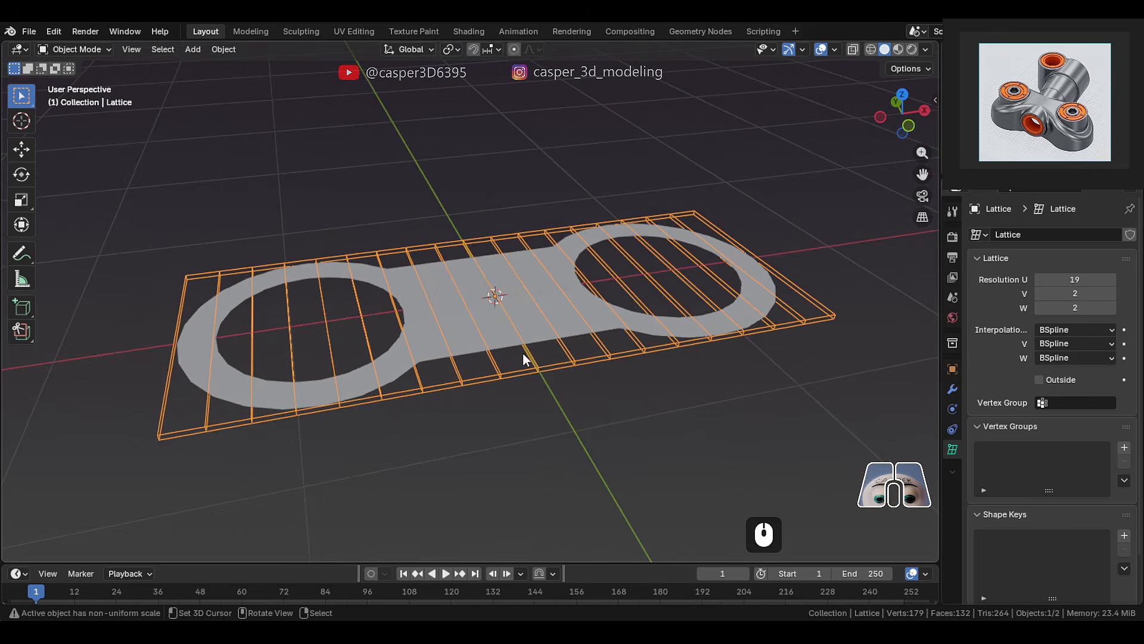
pyautogui.click(1087, 278)
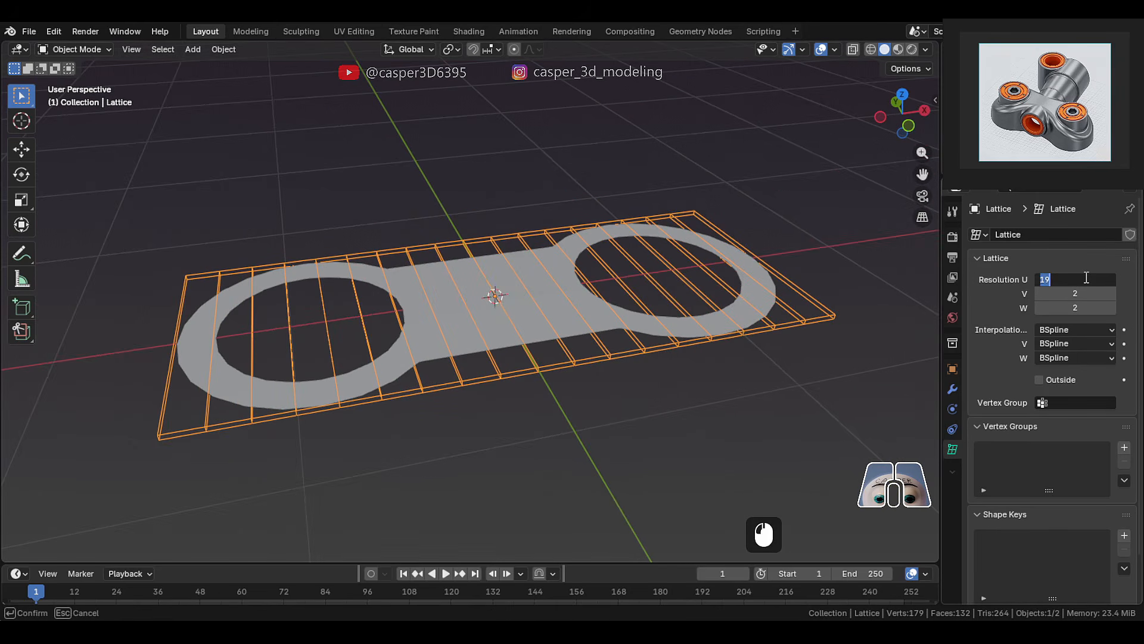
pyautogui.write('48')
pyautogui.click(1081, 271)
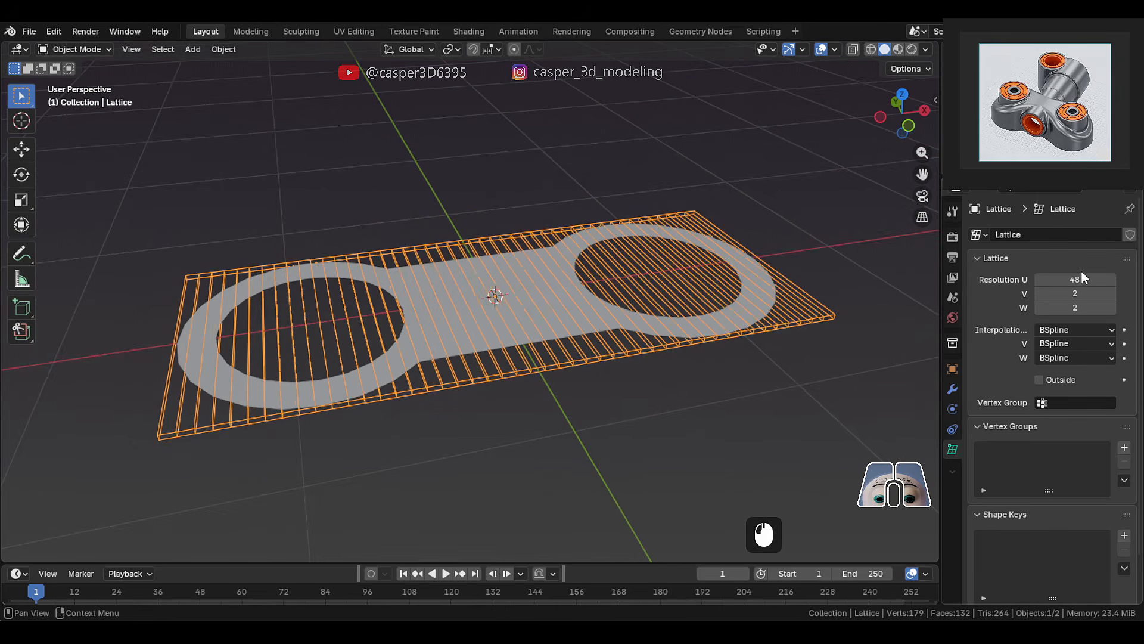
# - Increase the lattice's V resolution to divide it into a fine grid across its width
pyautogui.moveTo(1075, 292); pyautogui.dragTo(1097, 292)
pyautogui.rightClick(1074, 292)
pyautogui.click(1075, 292)
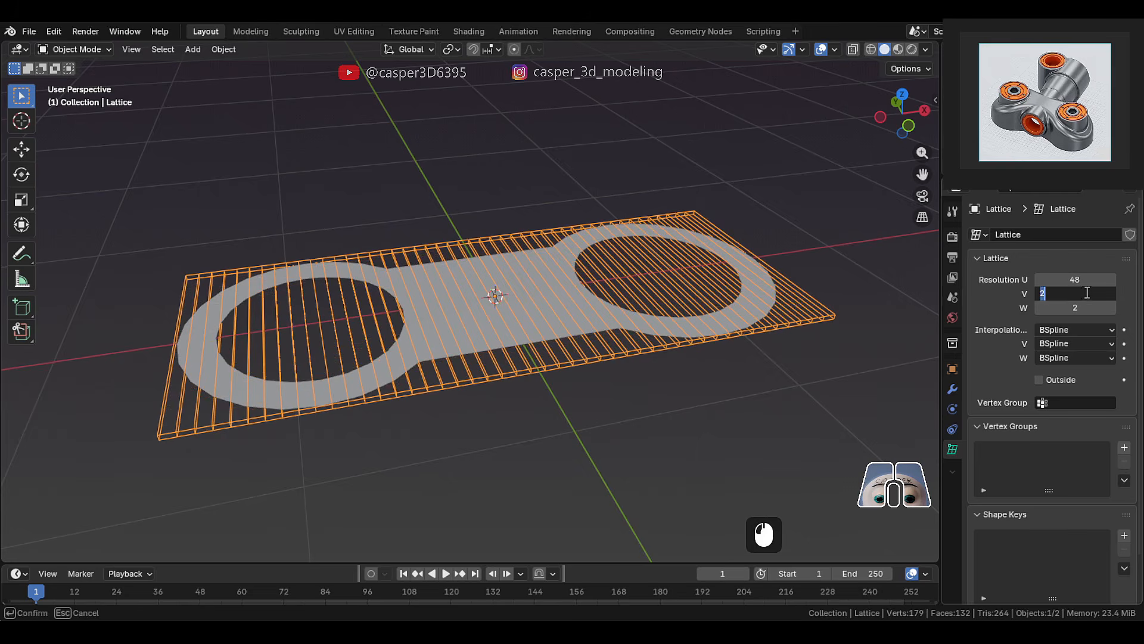
pyautogui.click(1084, 262)
pyautogui.moveTo(502, 350)
pyautogui.mouseDown(button='middle')
pyautogui.moveTo(498, 375)
pyautogui.moveTo(484, 348)
pyautogui.mouseUp(button='middle')
# - Assign the lattice as the target object of the ring-and-bridge mesh's Lattice modifier
pyautogui.click(952, 390)
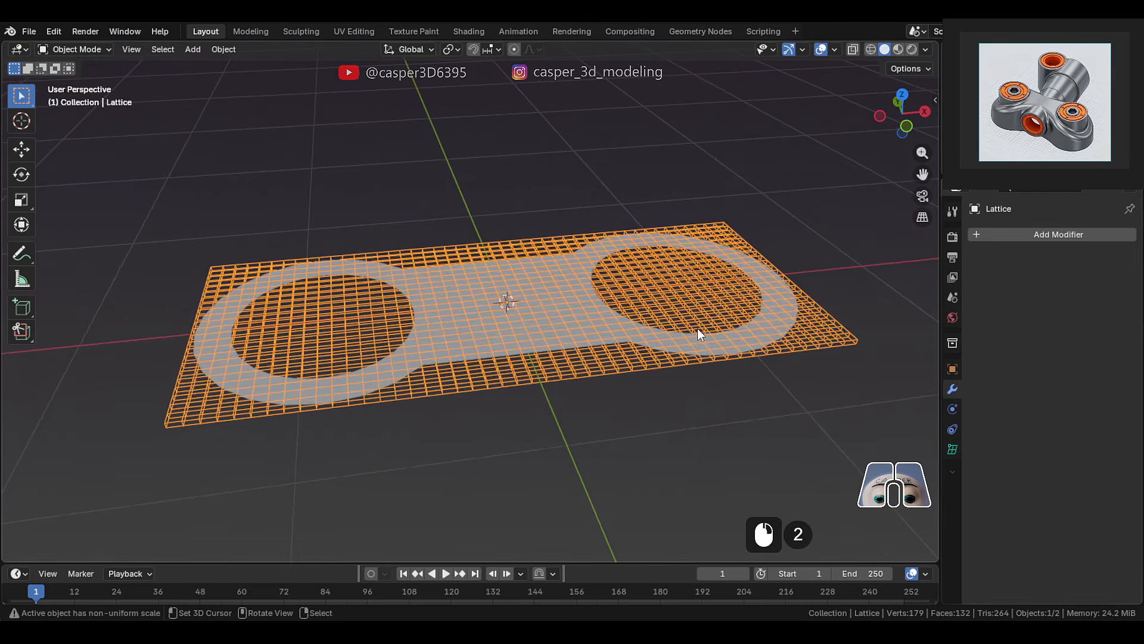
pyautogui.click(511, 312)
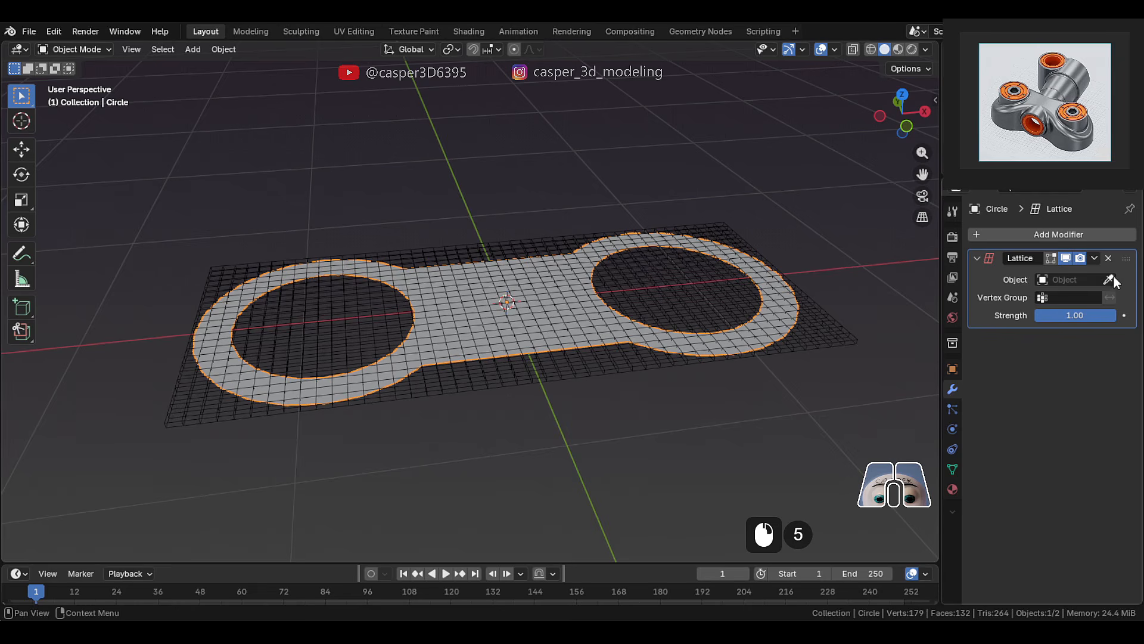
pyautogui.click(505, 242)
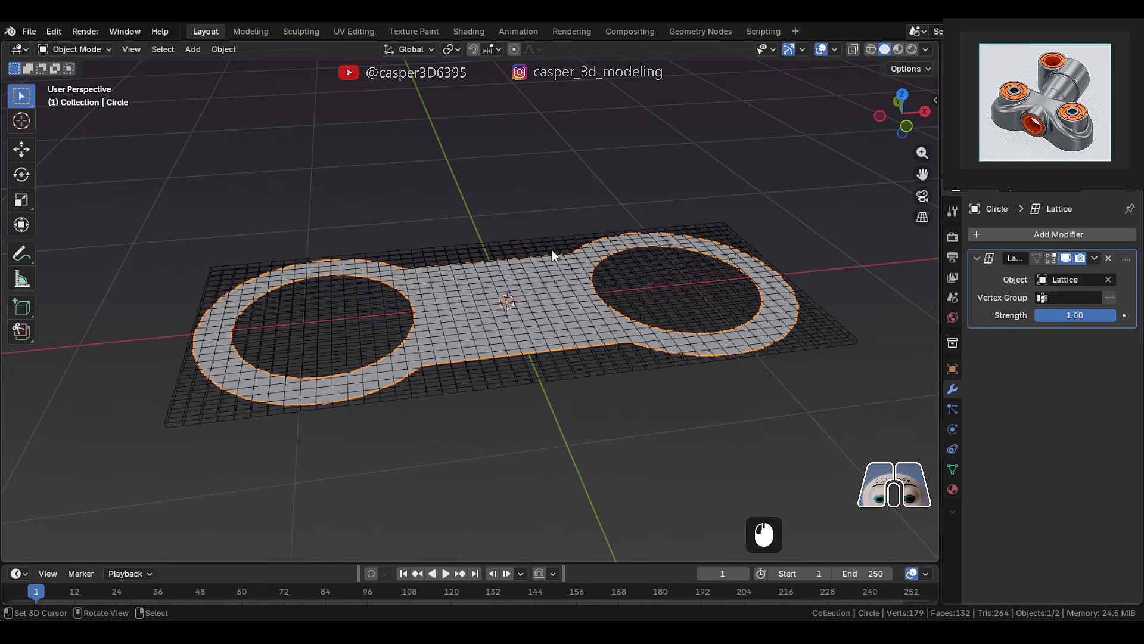
# - Put the lattice in Edit Mode, select the points at its front negative-X corner and try moving them to test the deformation
pyautogui.click(483, 376)
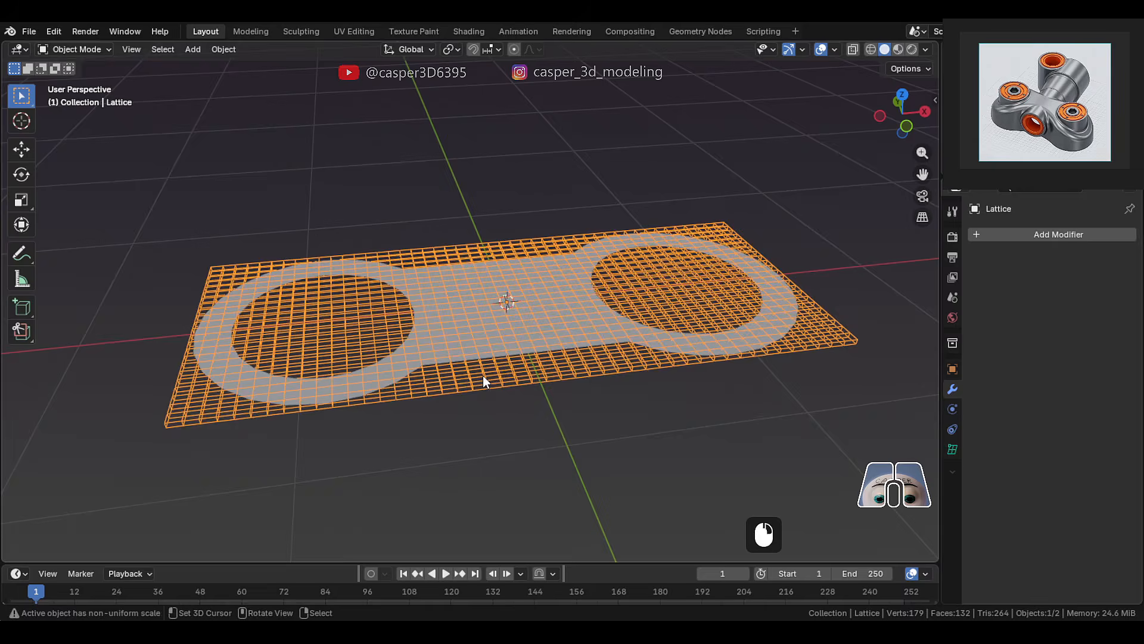
pyautogui.press('Tab')
pyautogui.moveTo(196, 401); pyautogui.dragTo(177, 371)
pyautogui.scroll(-1, 206, 389)
pyautogui.press('g')
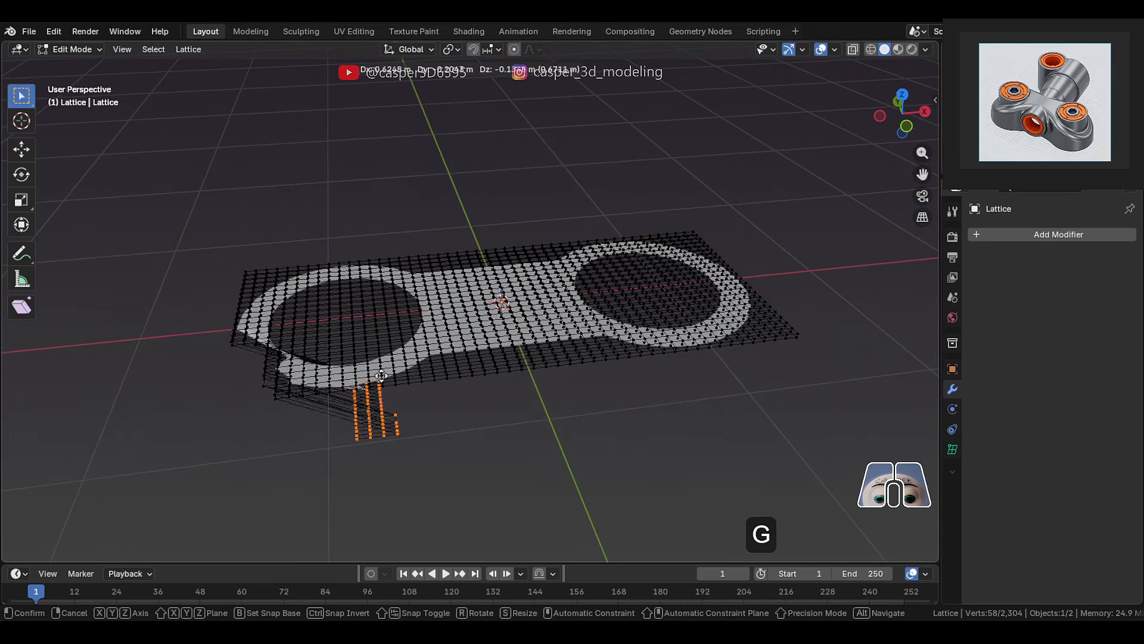
pyautogui.rightClick(310, 337)
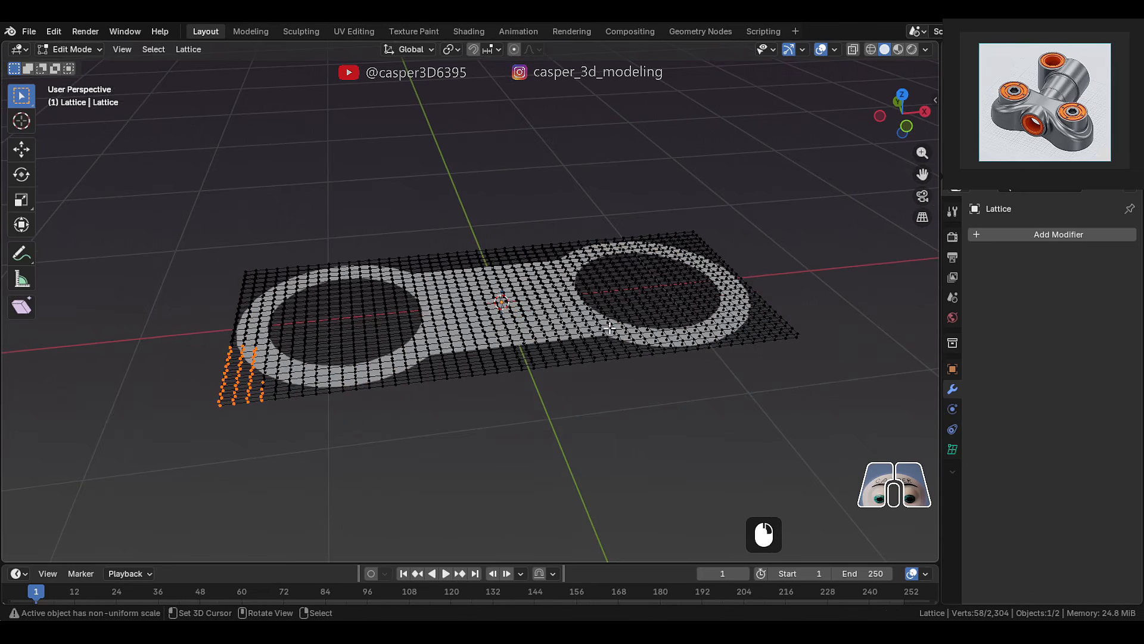
pyautogui.press('KP_1')
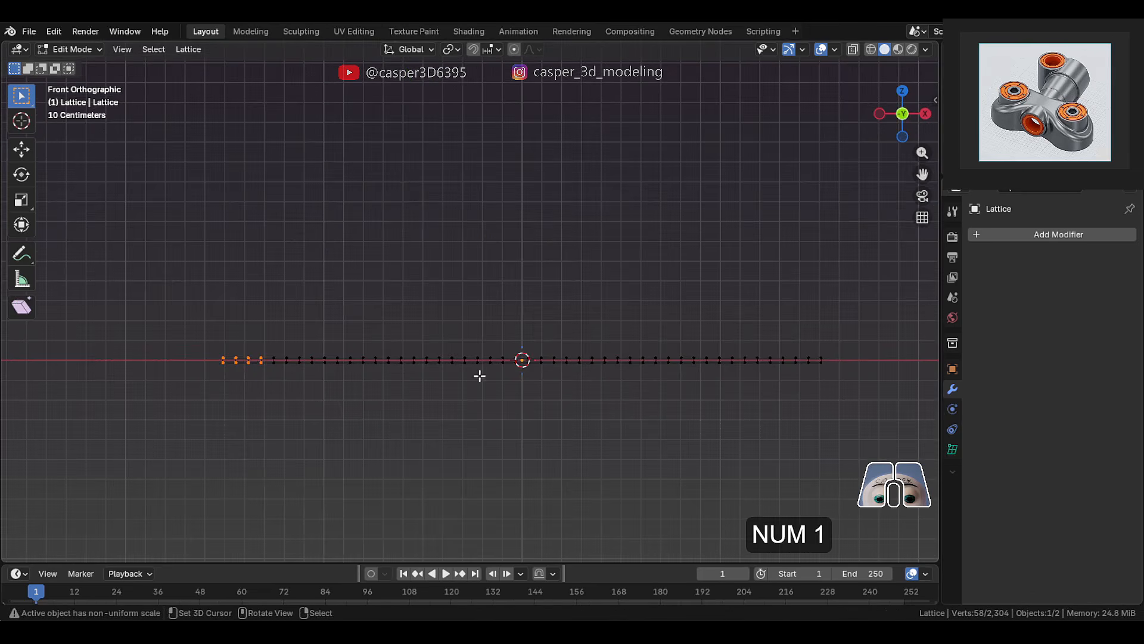
# - Select the lattice's outermost point columns at both X ends and enable proportional editing with Sharp falloff
pyautogui.hotkey('shift', 'z')
pyautogui.moveTo(231, 374); pyautogui.dragTo(178, 331)
pyautogui.keyDown('shift'); pyautogui.moveTo(854, 385); pyautogui.dragTo(809, 305); pyautogui.keyUp('shift')
pyautogui.click(516, 50)
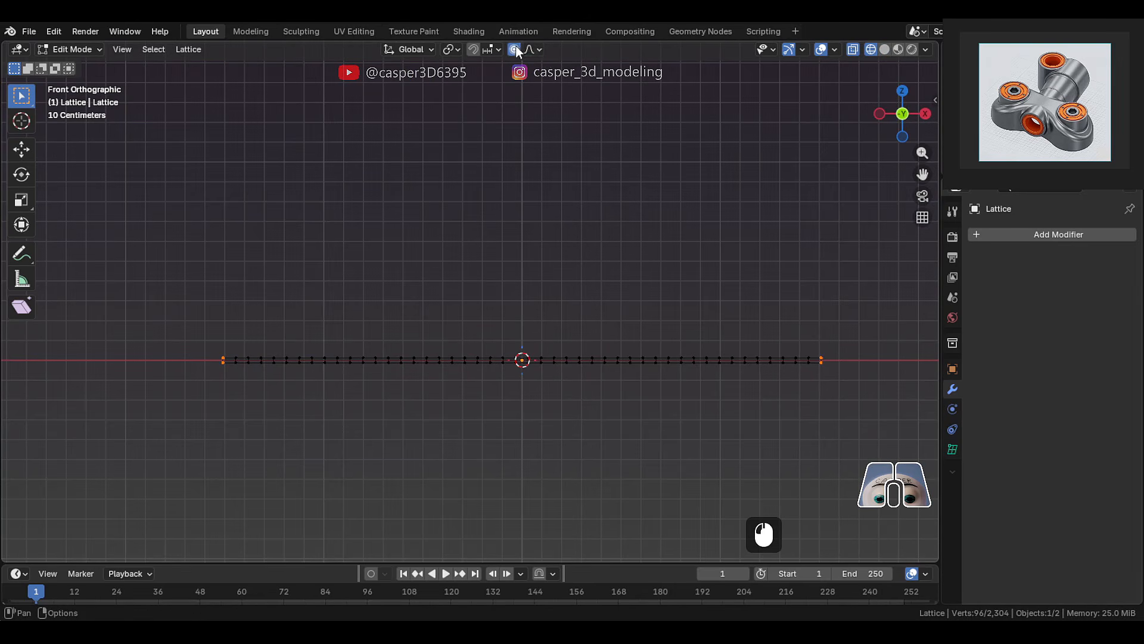
pyautogui.click(538, 47)
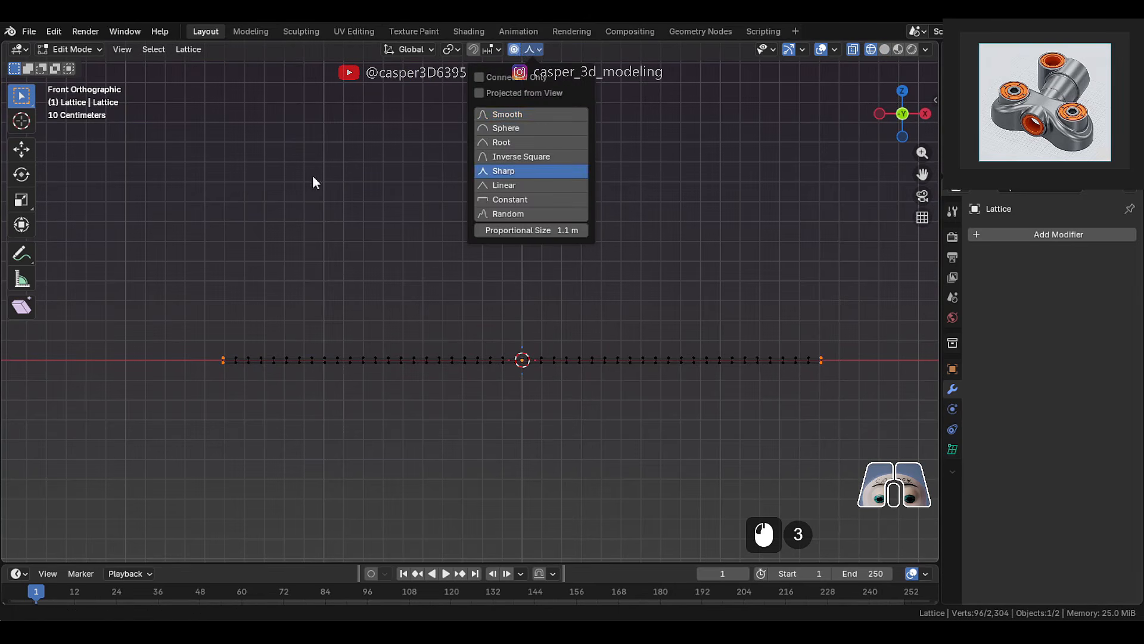
# - Try bending the lattice by lowering both ends about 0.56 m along Z with a proportional size of 1.1 m, and undo it
pyautogui.keyDown('shift'); pyautogui.moveTo(596, 286); pyautogui.dragTo(526, 243, button='middle'); pyautogui.keyUp('shift')
pyautogui.press('g')
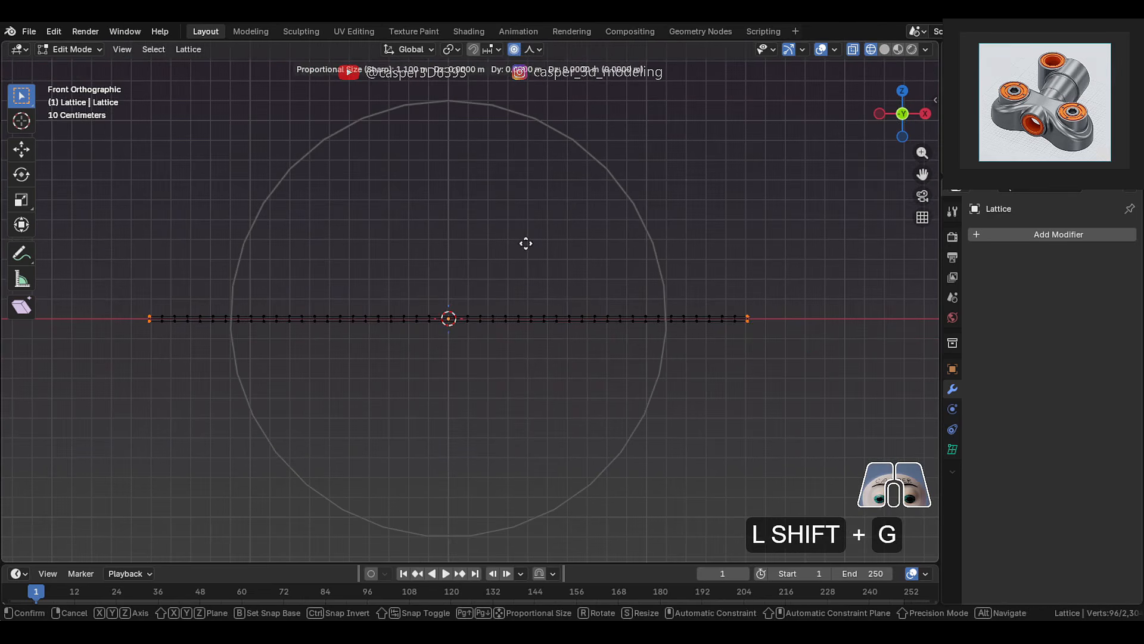
pyautogui.press('z')
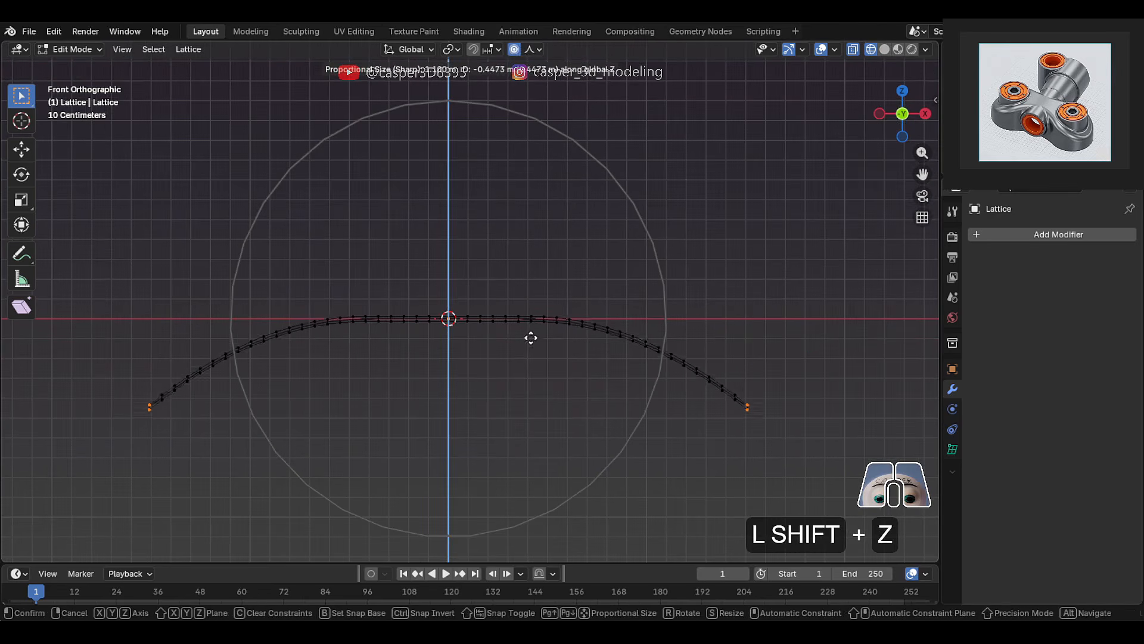
pyautogui.click(536, 322)
pyautogui.moveTo(536, 321); pyautogui.dragTo(560, 380, button='middle')
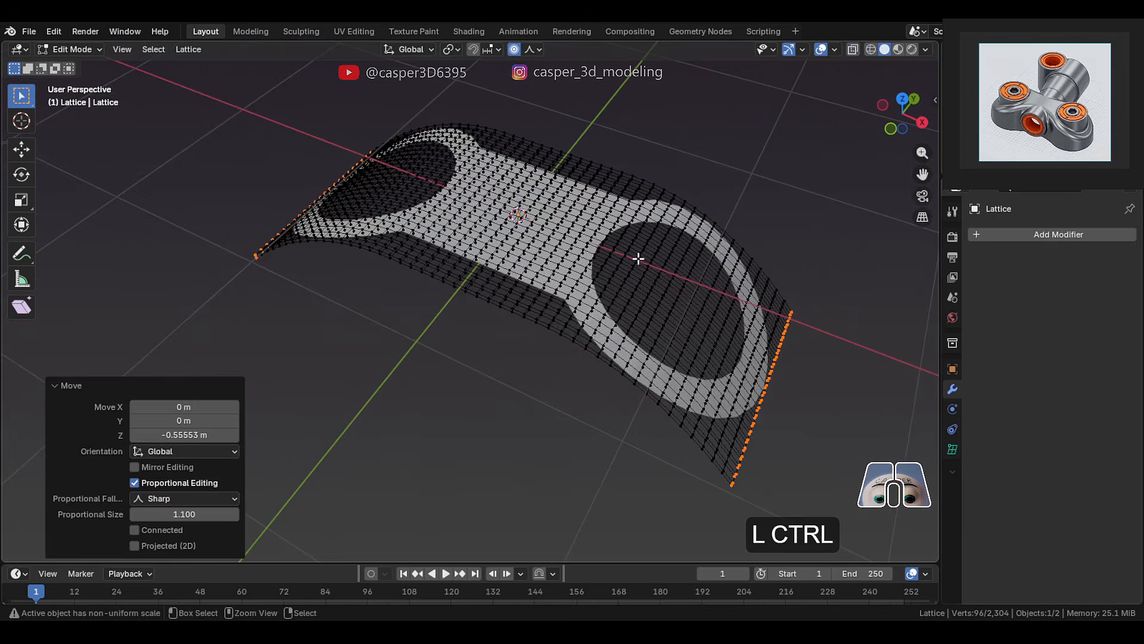
pyautogui.hotkey('ctrl', 'z')
# - Try lowering both lattice ends about 0.58 m along Z with a proportional size of about 1.33 m, and undo it
pyautogui.press('KP_1')
pyautogui.press('g')
pyautogui.press('z')
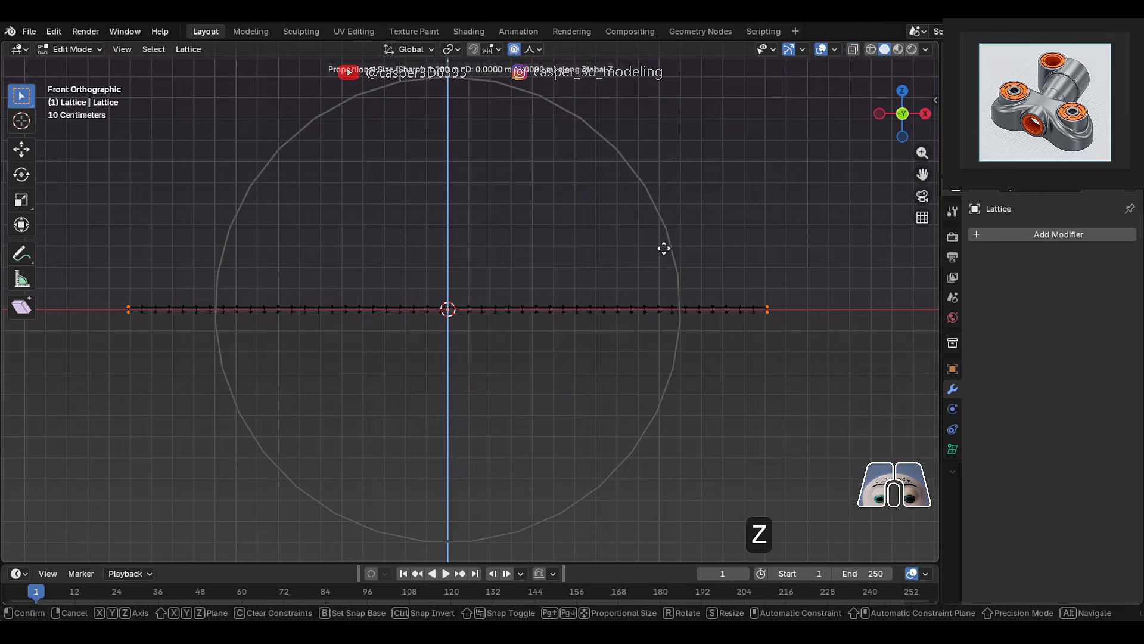
pyautogui.scroll(-3, 658, 341)
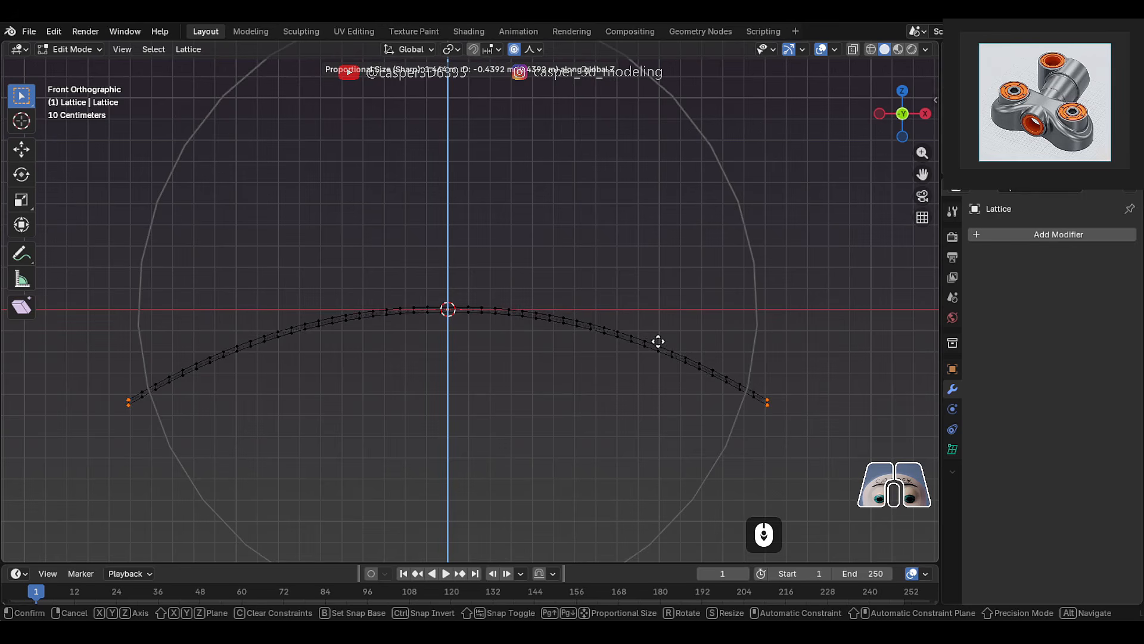
pyautogui.scroll(1, 652, 356)
pyautogui.click(650, 370)
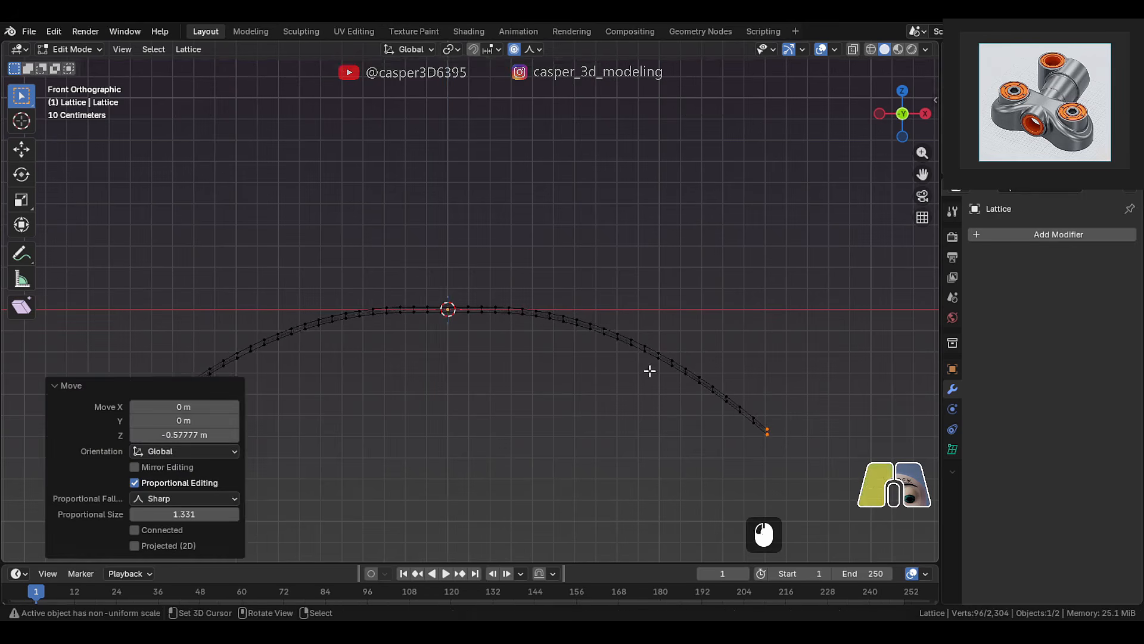
pyautogui.hotkey('ctrl', 'z')
# - Lower both ends of the lattice along Z with Sharp proportional editing to arch the ring-and-bridge mesh
pyautogui.press('g')
pyautogui.press('z')
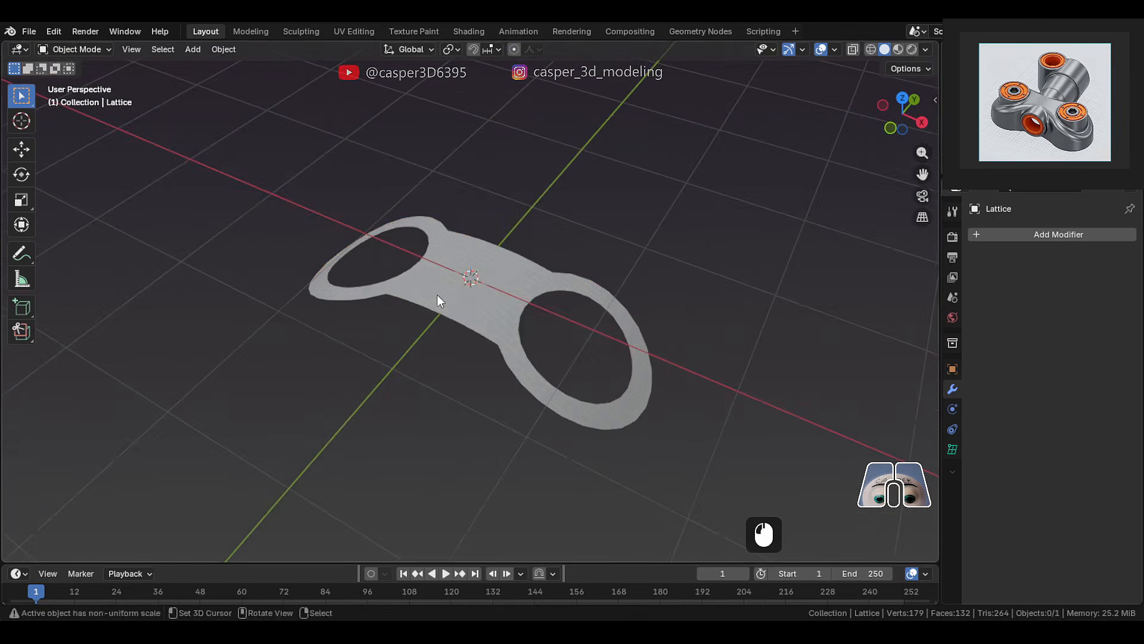
# - Select the arched ring-and-bridge mesh in Object Mode and apply its Lattice modifier
pyautogui.click(438, 294)
pyautogui.moveTo(439, 294); pyautogui.dragTo(464, 323, button='middle')
pyautogui.scroll(1, 495, 262)
pyautogui.scroll(1, 473, 282)
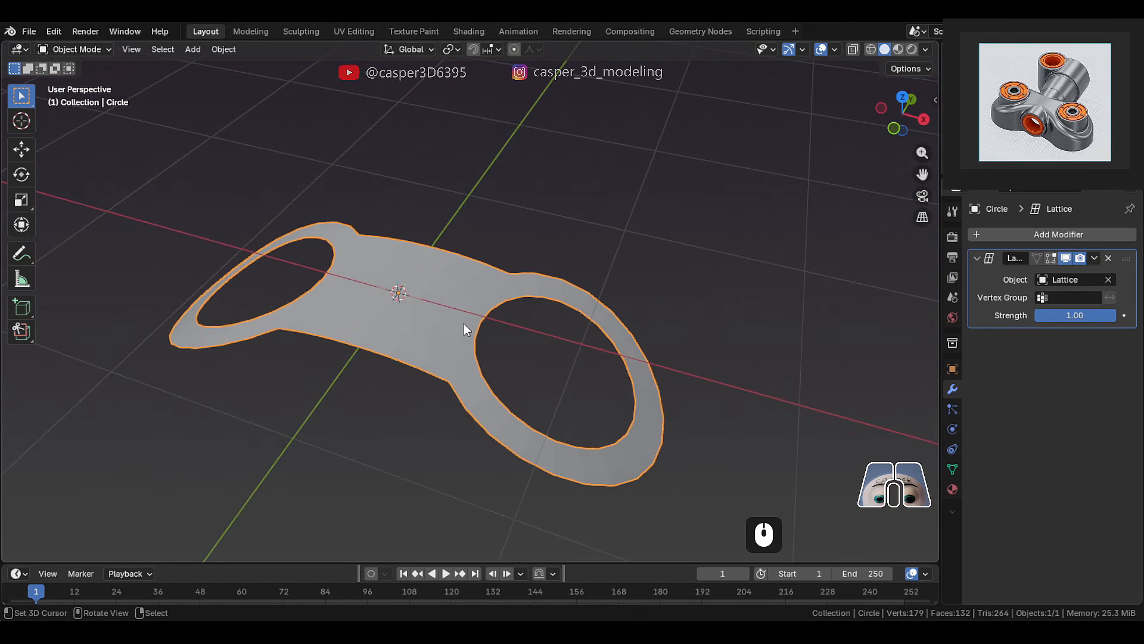
pyautogui.click(1095, 257)
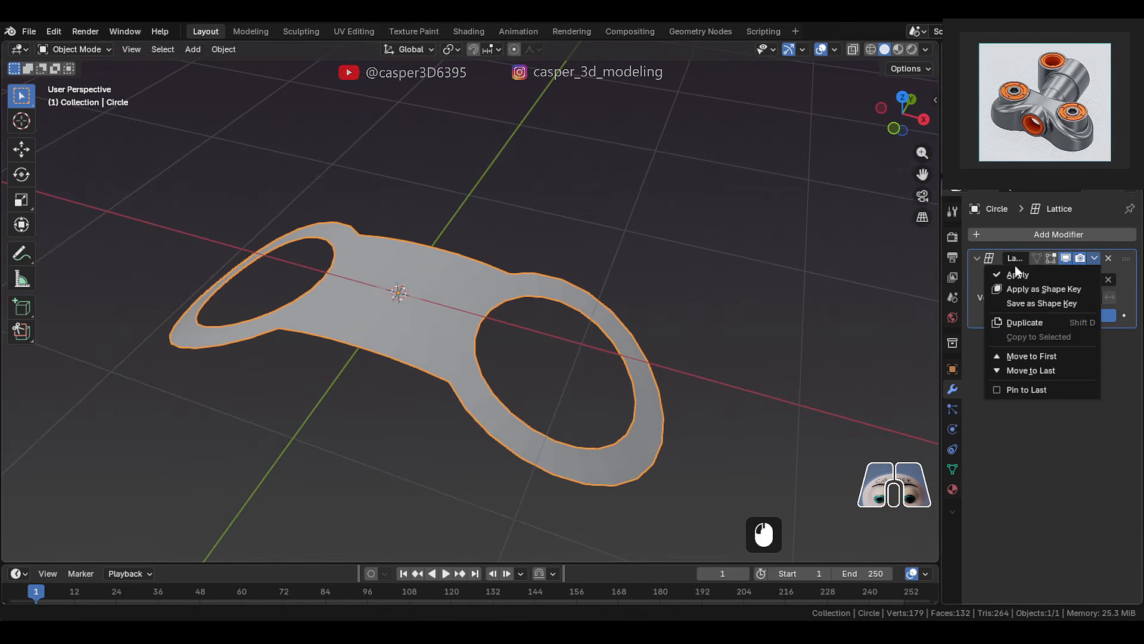
pyautogui.click(1022, 274)
pyautogui.moveTo(395, 292); pyautogui.dragTo(421, 341, button='middle')
pyautogui.keyDown('shift'); pyautogui.moveTo(534, 327); pyautogui.dragTo(452, 357, button='middle'); pyautogui.keyUp('shift')
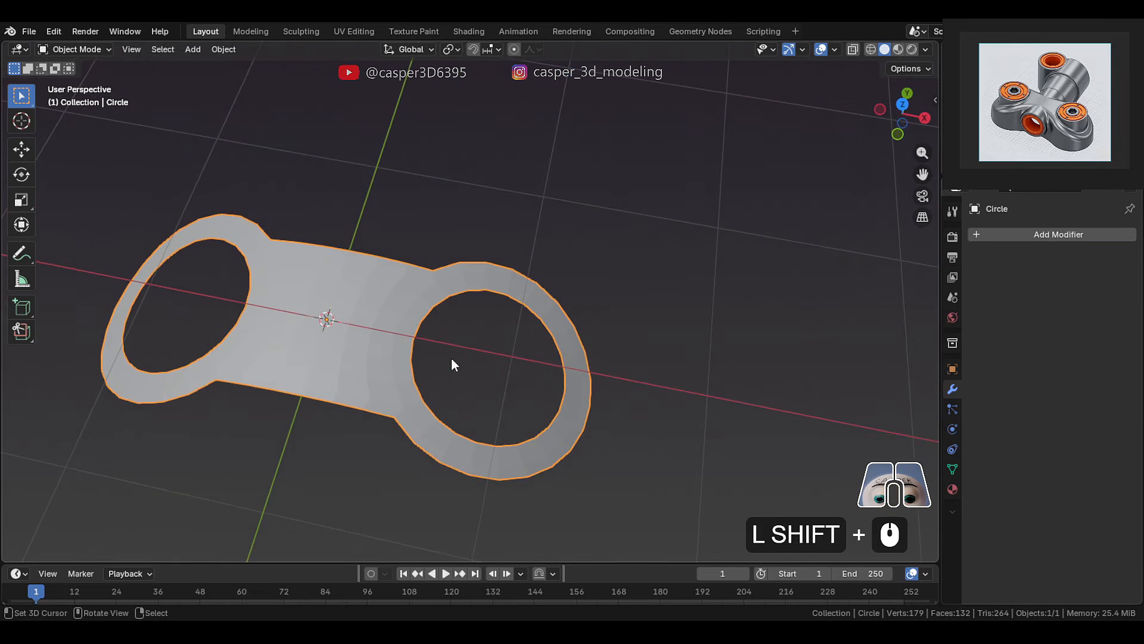
pyautogui.press('KP_7')
pyautogui.press('Tab')
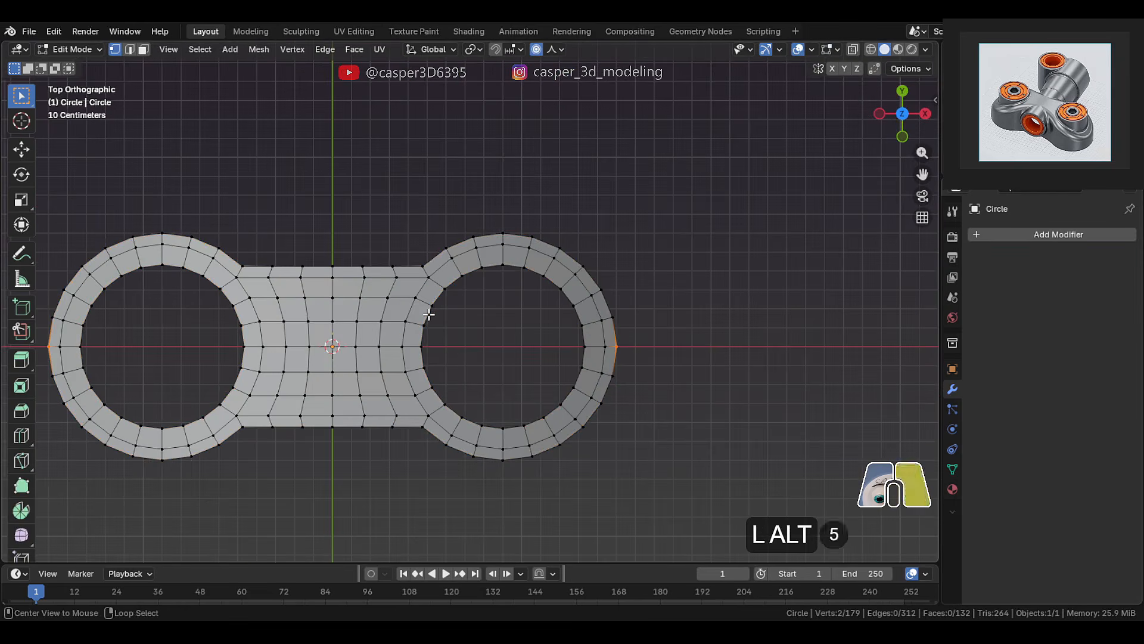
pyautogui.keyDown('alt'); pyautogui.click(433, 308); pyautogui.keyUp('alt')
pyautogui.press('Tab')
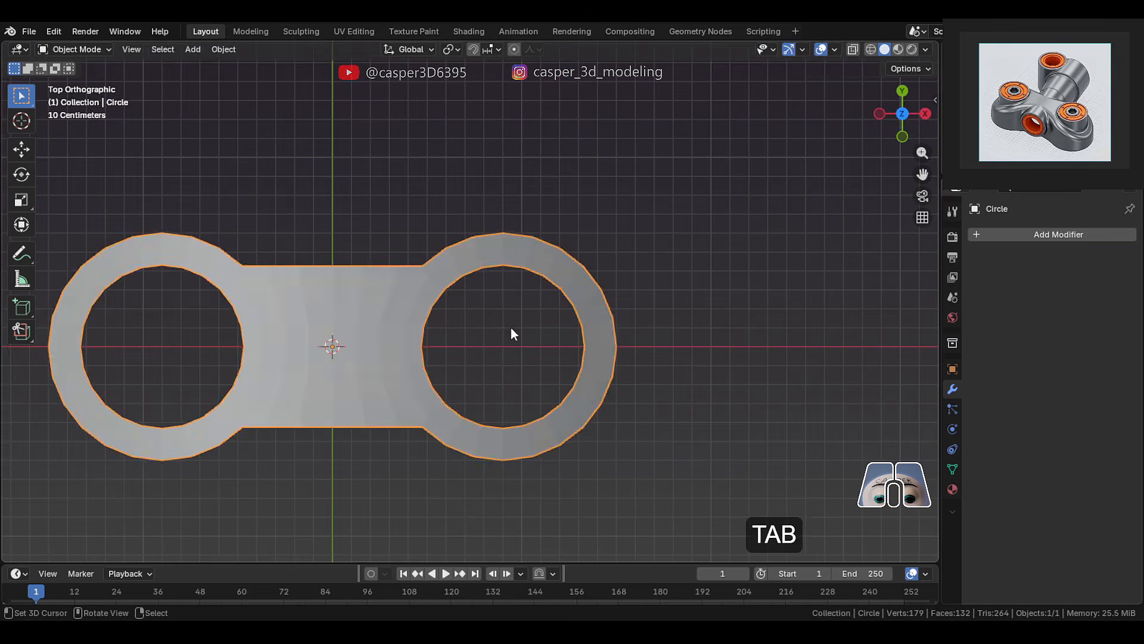
# - In Edit Mode, select the mesh's outer boundary edge loop and extrude it about 0.28 m down along Z
pyautogui.press('Tab')
pyautogui.moveTo(441, 369); pyautogui.dragTo(402, 285, button='middle')
pyautogui.keyDown('alt'); pyautogui.rightClick(351, 385); pyautogui.keyUp('alt')
pyautogui.moveTo(420, 388); pyautogui.dragTo(467, 340, button='middle')
pyautogui.press('e')
pyautogui.press('z')
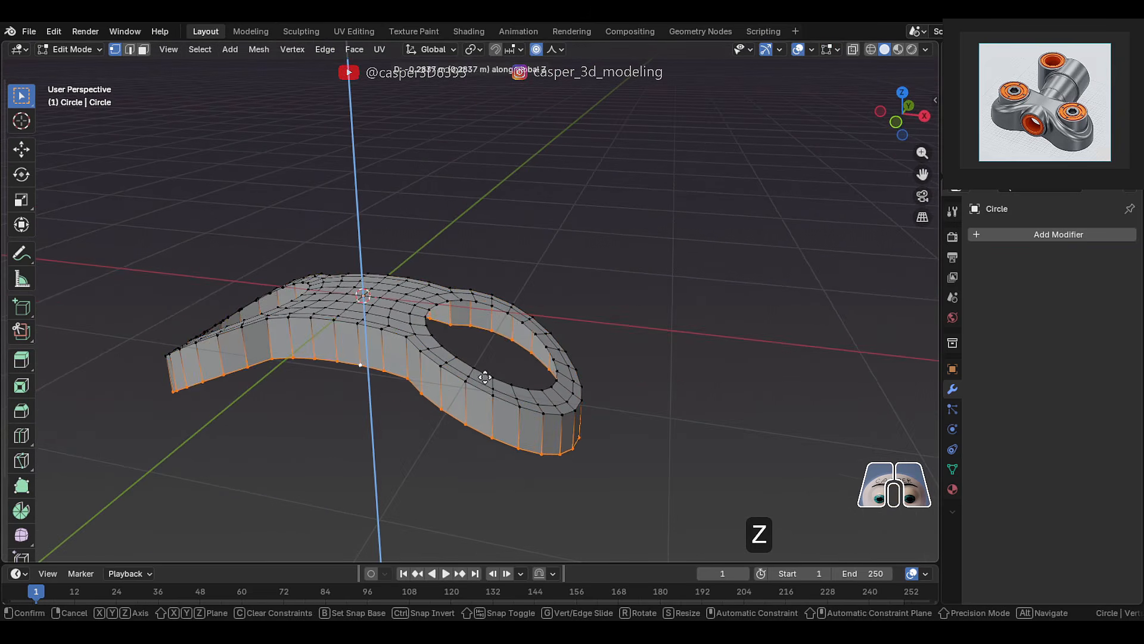
pyautogui.click(483, 378)
pyautogui.moveTo(483, 379); pyautogui.dragTo(466, 376, button='middle')
# - Turn off proportional editing and flatten the extruded bottom loop by scaling it to 0 along Z
pyautogui.click(537, 49)
pyautogui.press('s')
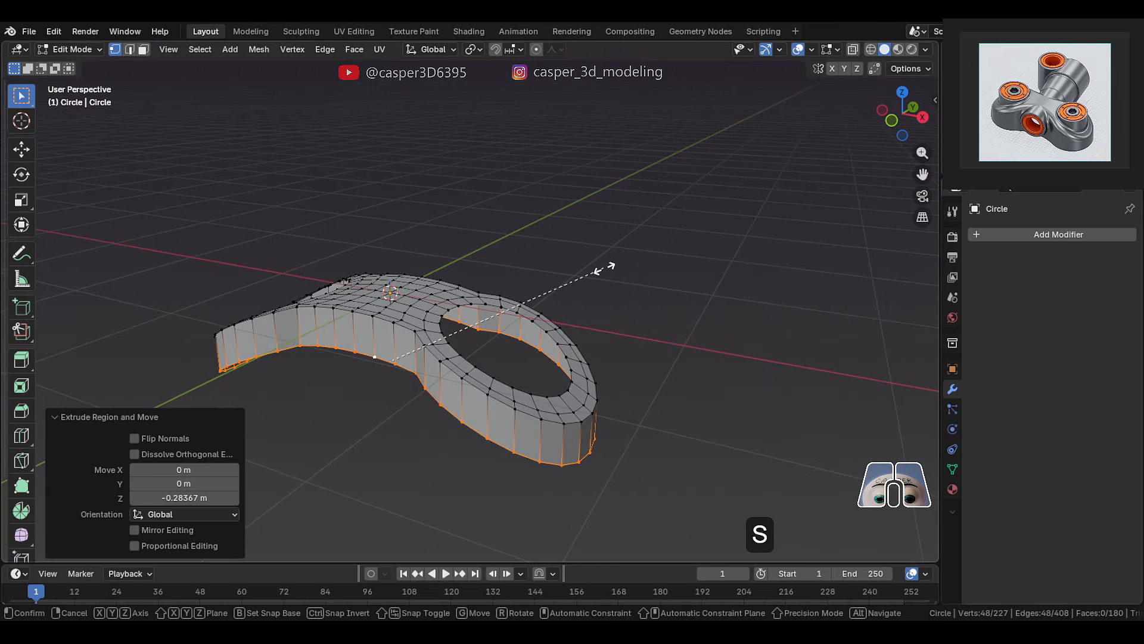
pyautogui.press('z')
pyautogui.press('0')
pyautogui.click(572, 299)
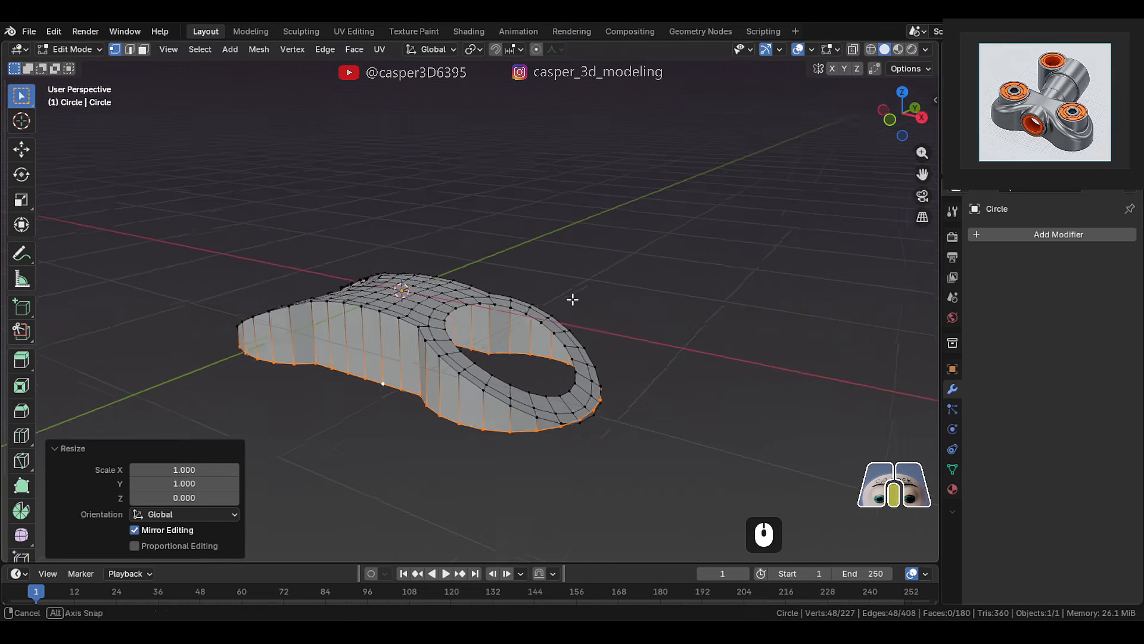
# - Lower the flattened bottom loop about 0.27 m along Z to deepen the body's side walls
pyautogui.press('g')
pyautogui.press('z')
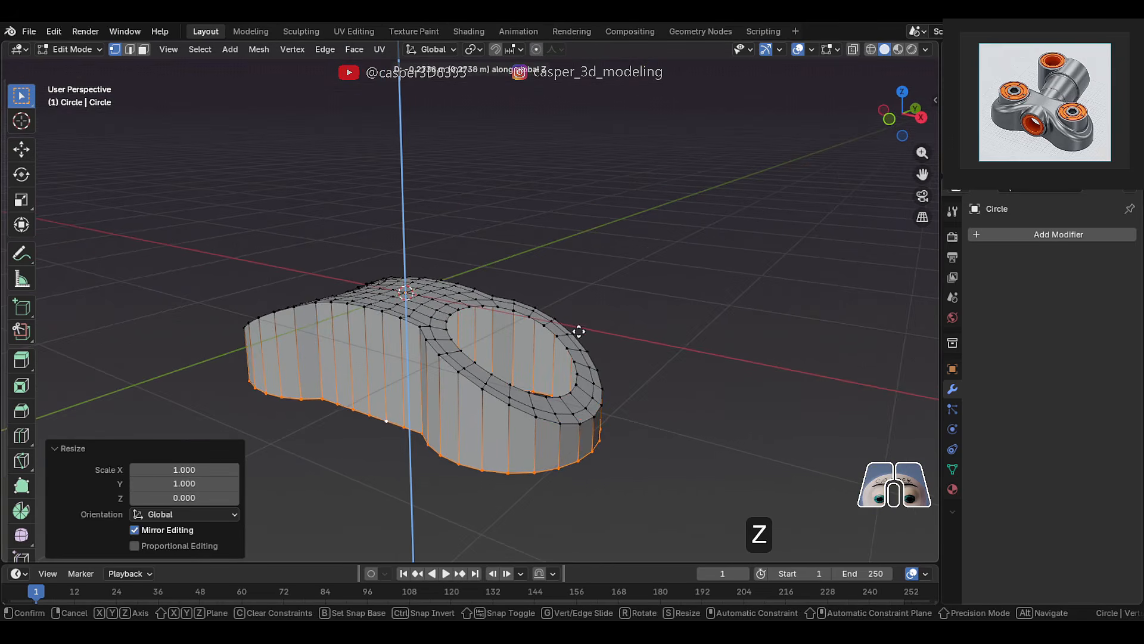
pyautogui.click(576, 331)
# - Select the middle vertical edge of the body's front wall and snap the 3D cursor to it
pyautogui.keyDown('shift'); pyautogui.moveTo(577, 332); pyautogui.dragTo(373, 376, button='middle'); pyautogui.keyUp('shift')
pyautogui.press('2')
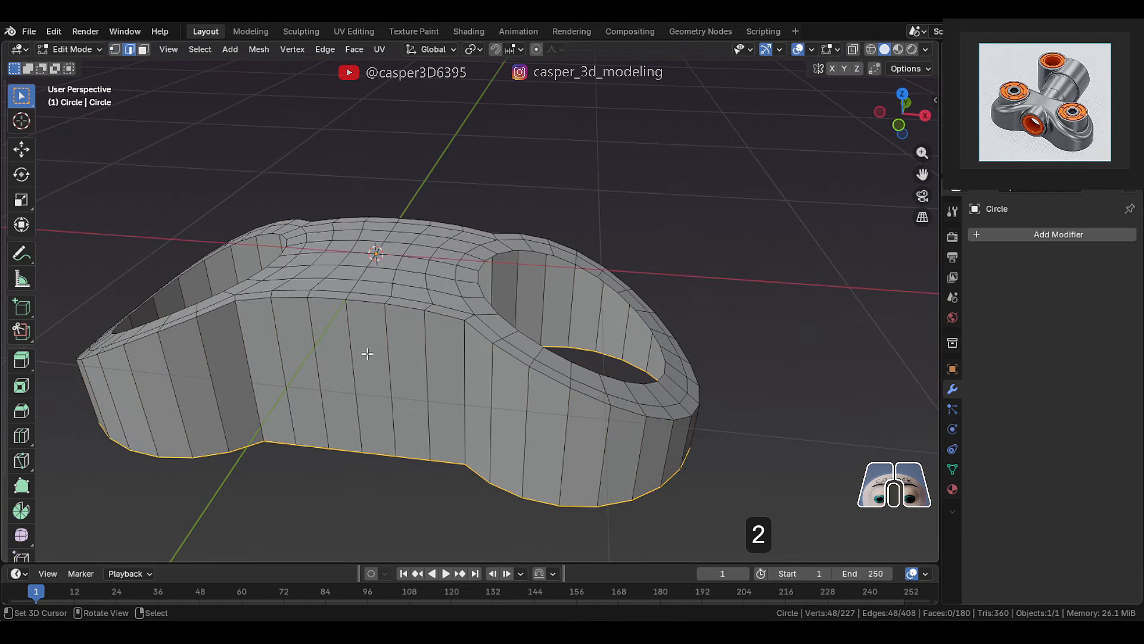
pyautogui.click(350, 362)
pyautogui.hotkey('shift', 's')
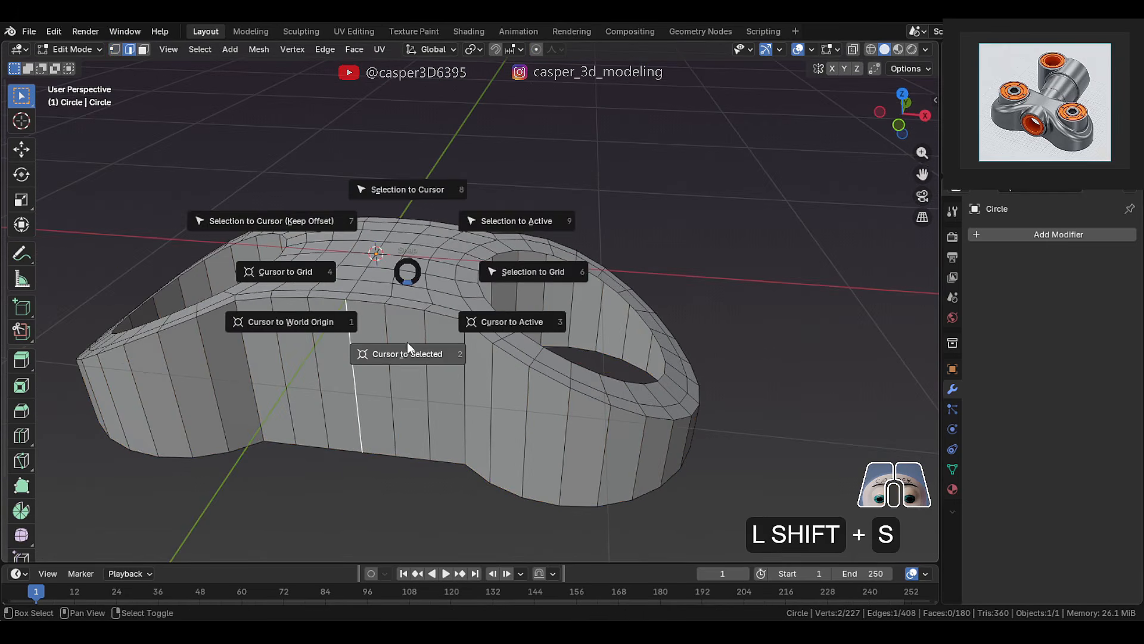
pyautogui.click(419, 345)
# - Add a cylinder with 16 vertices at the 3D cursor on the front wall
pyautogui.moveTo(401, 348); pyautogui.dragTo(465, 233, button='middle')
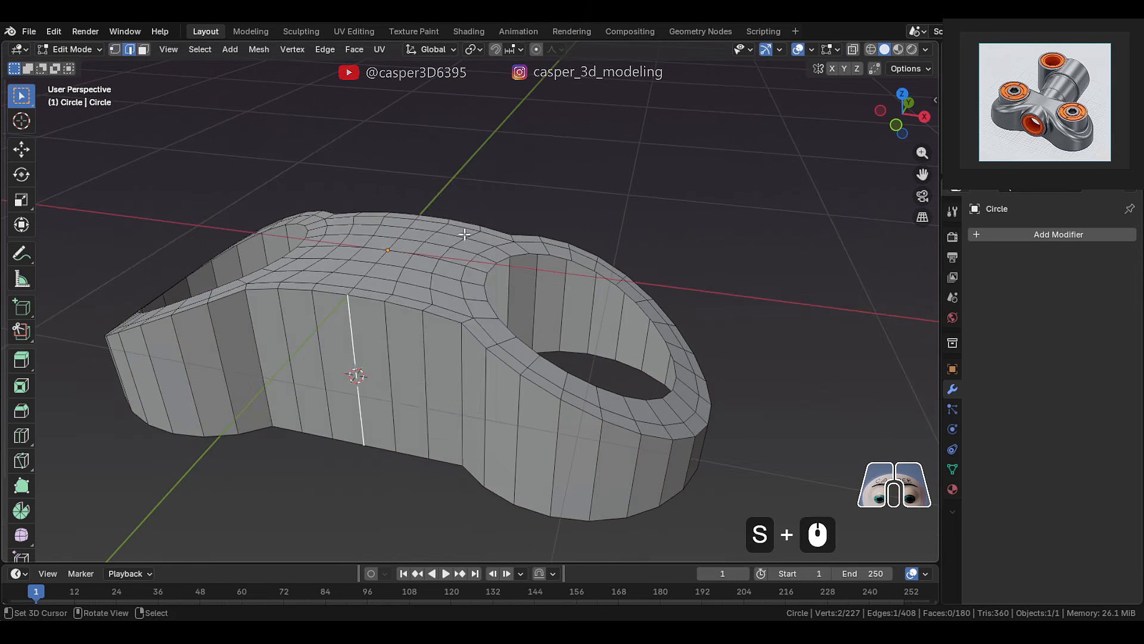
pyautogui.hotkey('shift', 'a')
pyautogui.click(463, 224)
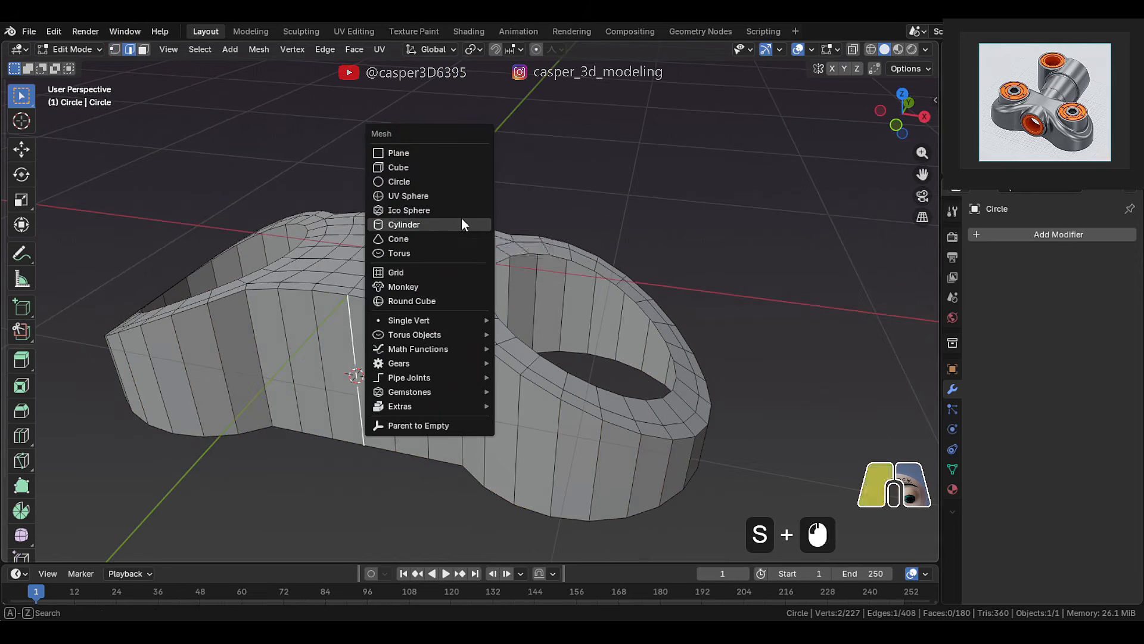
pyautogui.click(195, 376)
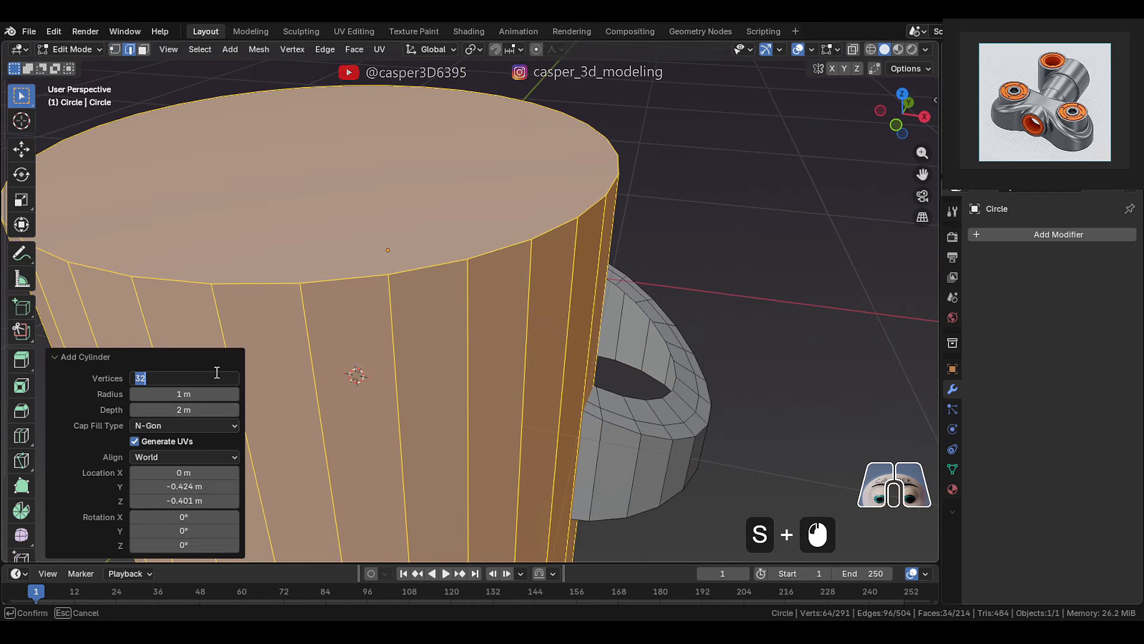
pyautogui.write('16')
pyautogui.click(512, 367)
# - Scale the cylinder down to fit the front wall and rotate it 90° about X
pyautogui.press('s')
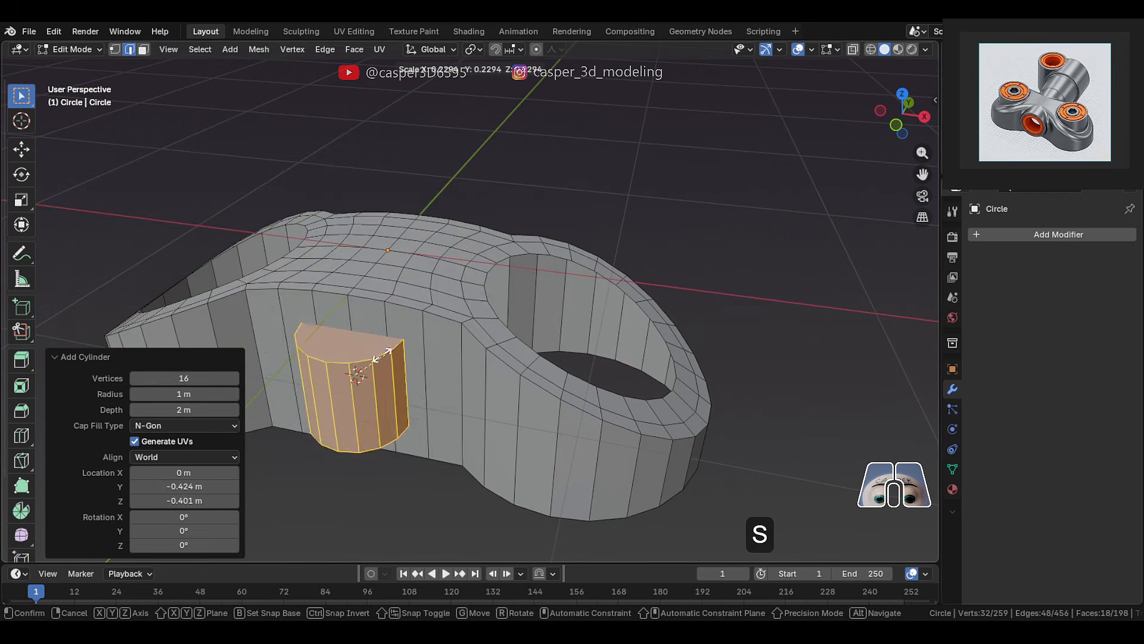
pyautogui.click(367, 357)
pyautogui.write('rx90')
pyautogui.click(370, 365)
pyautogui.moveTo(370, 365); pyautogui.dragTo(494, 325, button='middle')
# - Resize the cylinder to nearly the front wall's height, raise it about 0.024 m along Z and scale it by 0.983
pyautogui.press('s')
pyautogui.click(530, 304)
pyautogui.press('g')
pyautogui.press('z')
pyautogui.click(528, 238)
pyautogui.scroll(1, 530, 254)
pyautogui.press('s')
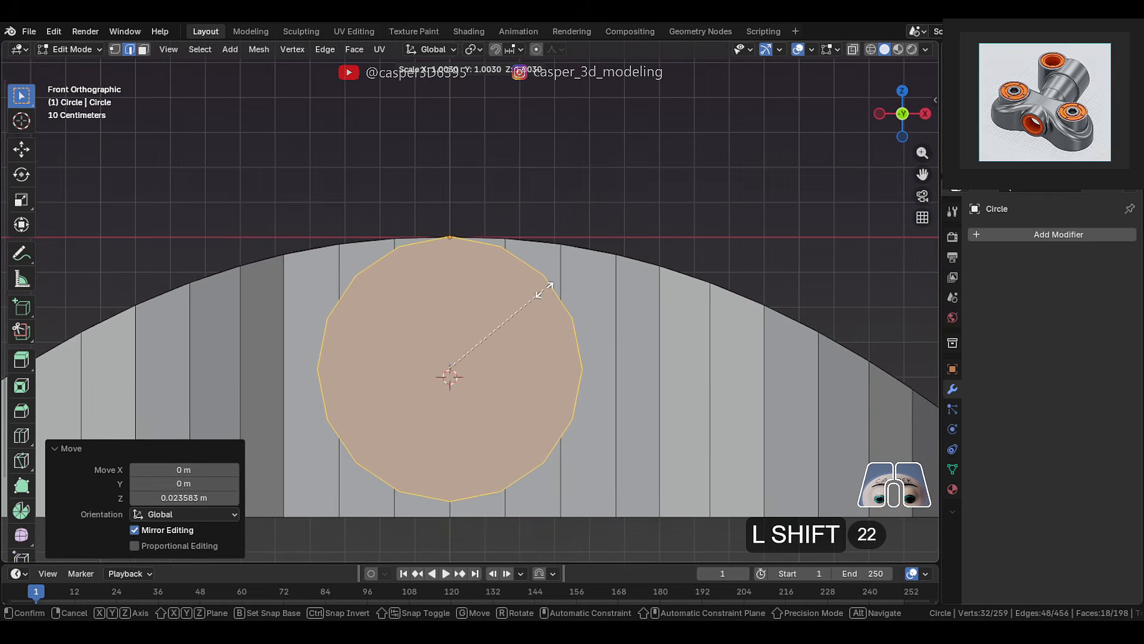
pyautogui.click(540, 291)
# - Make the cylinder's topmost front vertex the active one and set snapping to Vertex with Active as the snap base
pyautogui.moveTo(540, 292); pyautogui.dragTo(450, 232, button='middle')
pyautogui.press('KP_1')
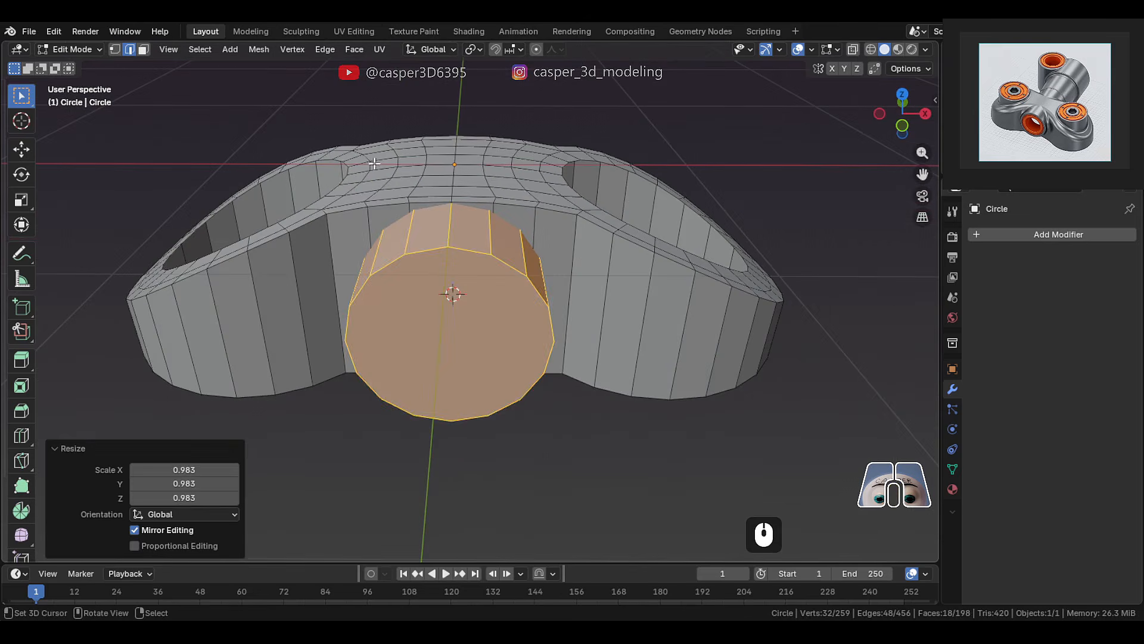
pyautogui.press('1')
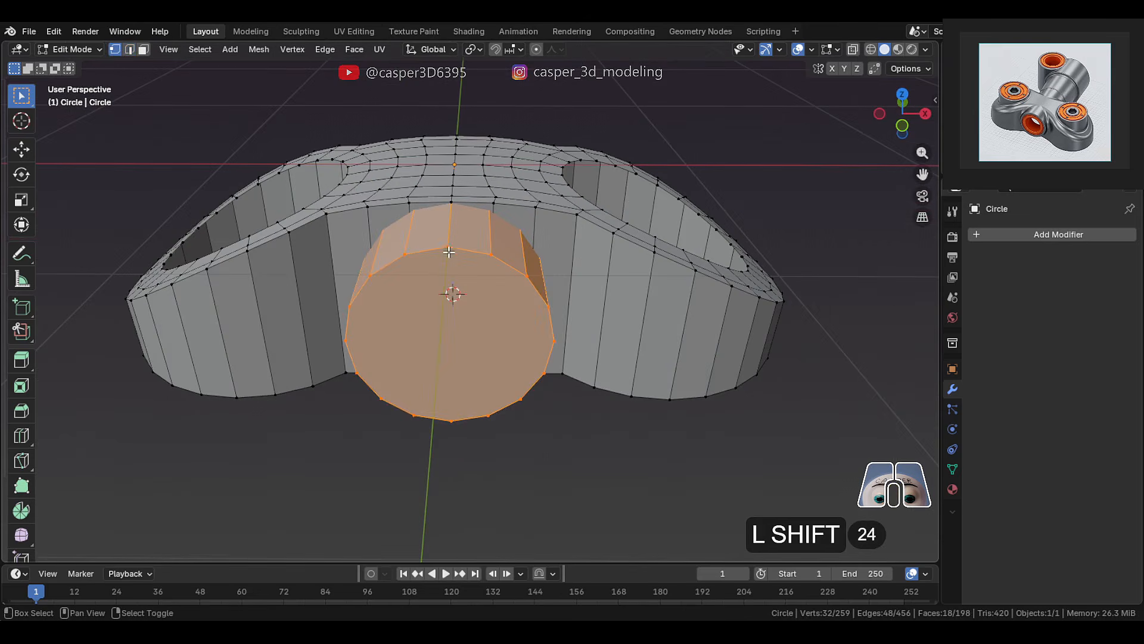
pyautogui.keyDown('shift'); pyautogui.click(448, 249); pyautogui.keyUp('shift')
pyautogui.keyDown('shift'); pyautogui.click(448, 250); pyautogui.keyUp('shift')
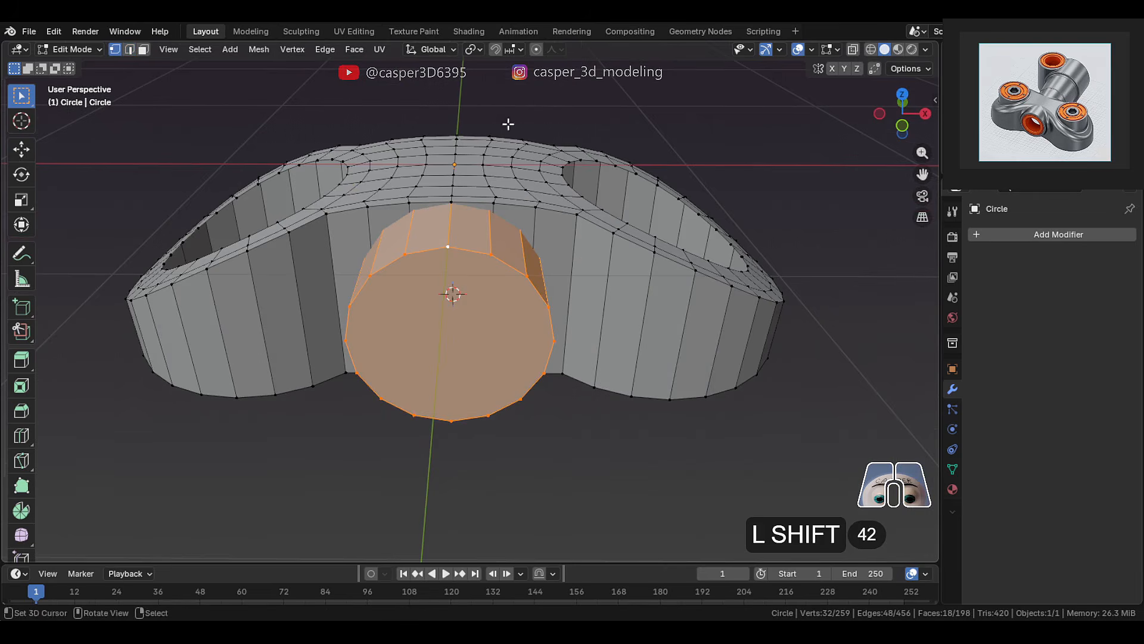
pyautogui.click(521, 47)
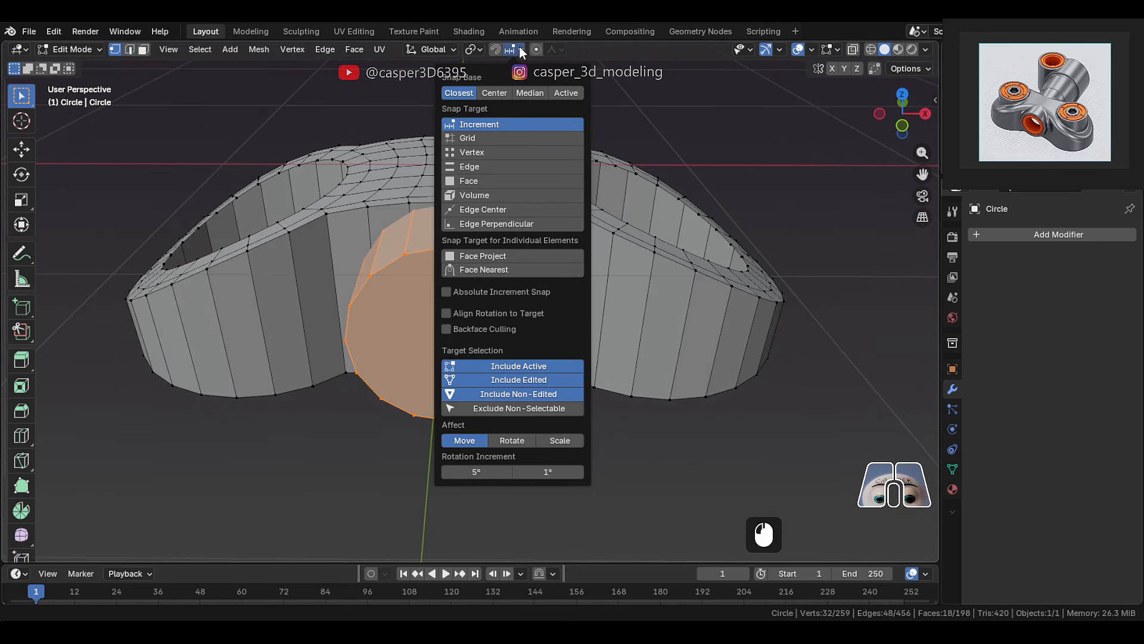
pyautogui.click(491, 151)
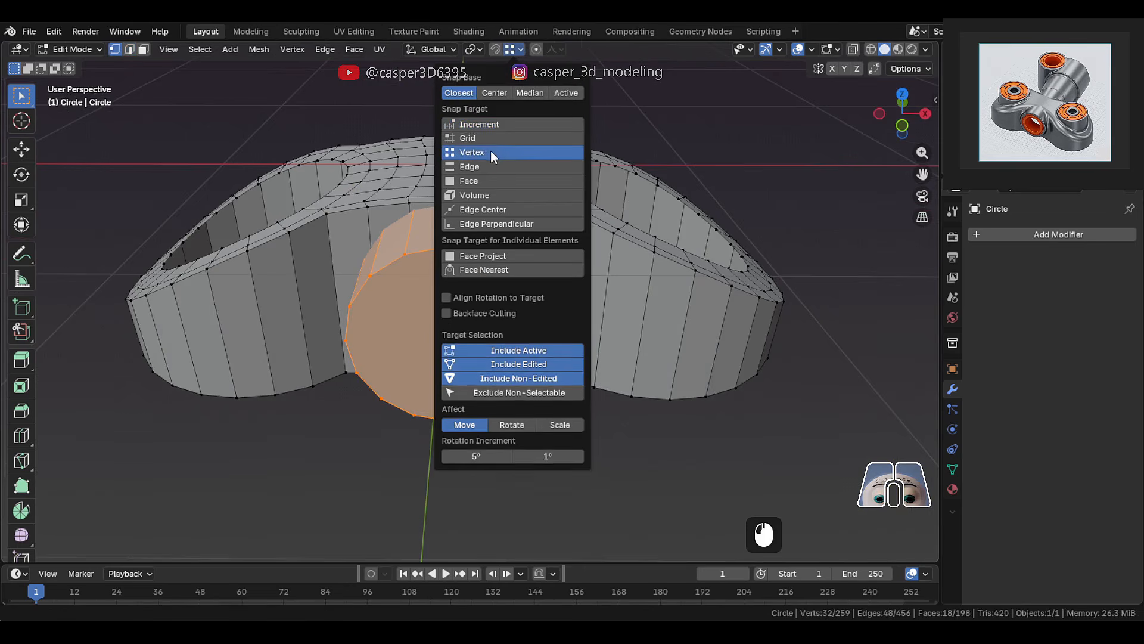
pyautogui.click(555, 90)
pyautogui.click(653, 127)
# - Move the cylinder up along Z, snapping its topmost vertex to the top centre of the body's arch
pyautogui.scroll(2, 455, 241)
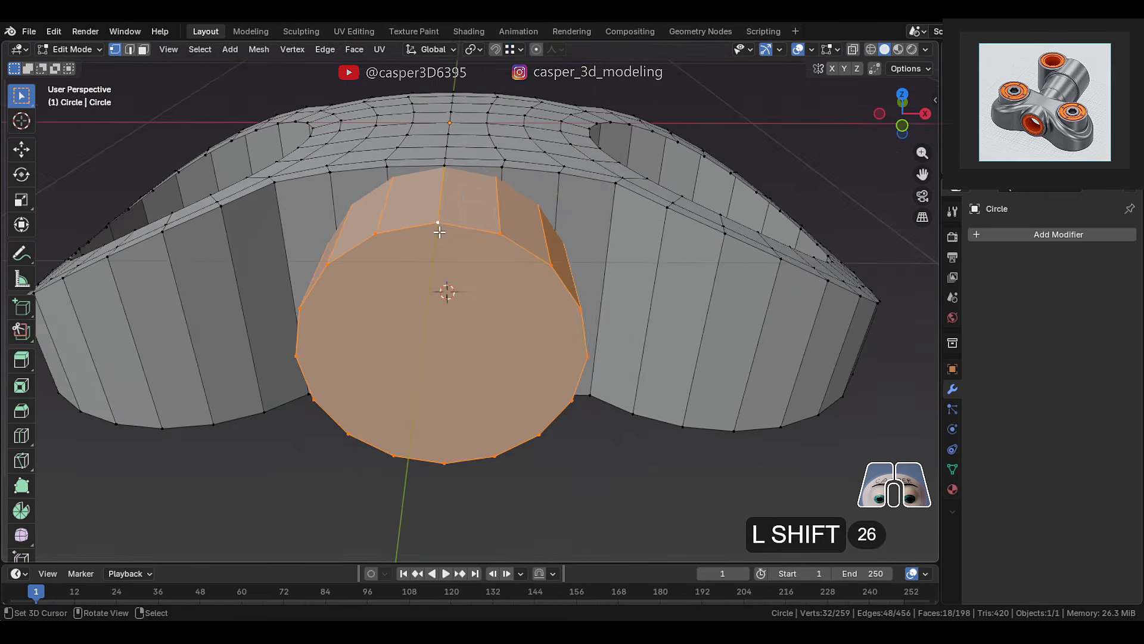
pyautogui.press('KP_1')
pyautogui.press('g')
pyautogui.press('z')
pyautogui.press('ctrl')
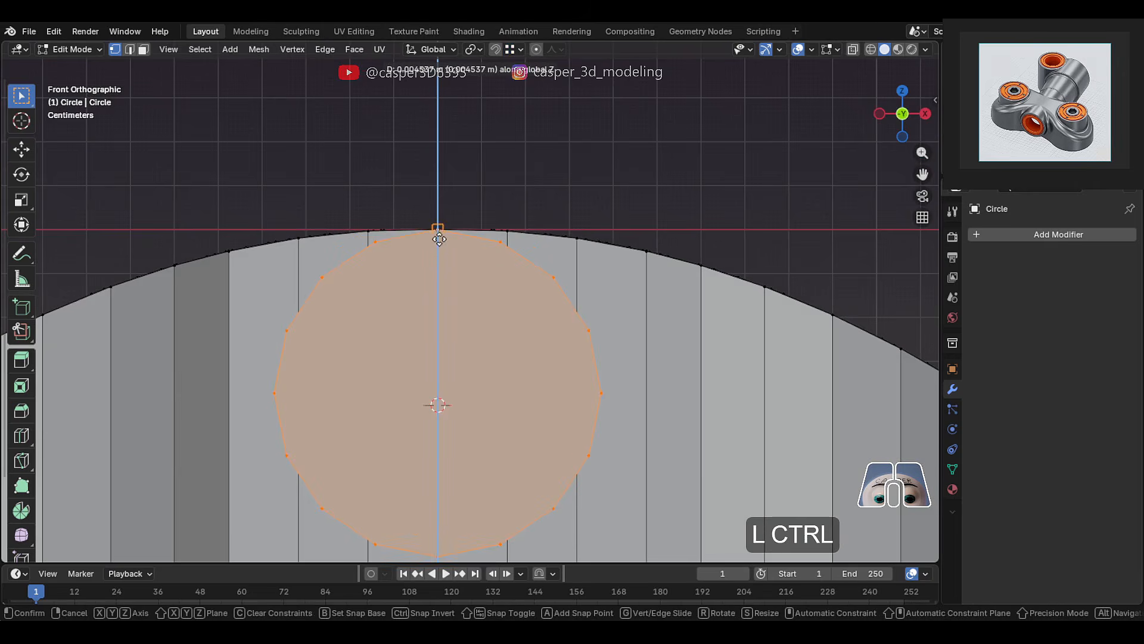
pyautogui.click(438, 228)
# - Move the cylinder outward along Y so that it projects from the body's front wall
pyautogui.moveTo(437, 265); pyautogui.dragTo(368, 292, button='middle')
pyautogui.press('g')
pyautogui.press('y')
pyautogui.click(358, 289)
# - Separate the selected cylinder into its own object and select it alone in Object Mode
pyautogui.press('Tab')
pyautogui.press('p')
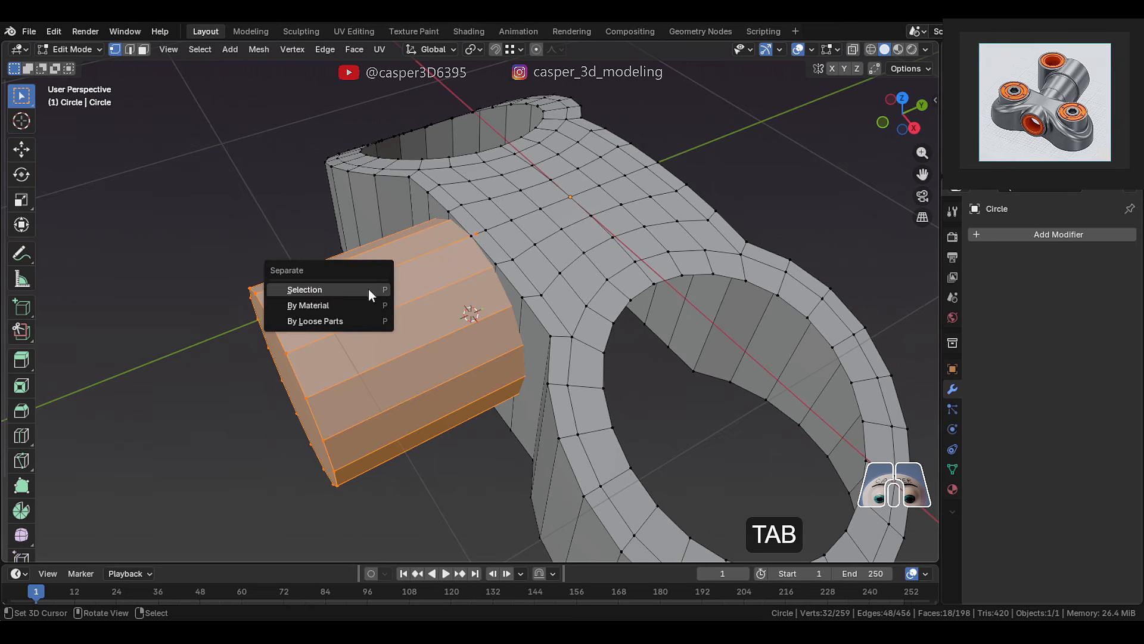
pyautogui.click(367, 284)
pyautogui.press('Tab')
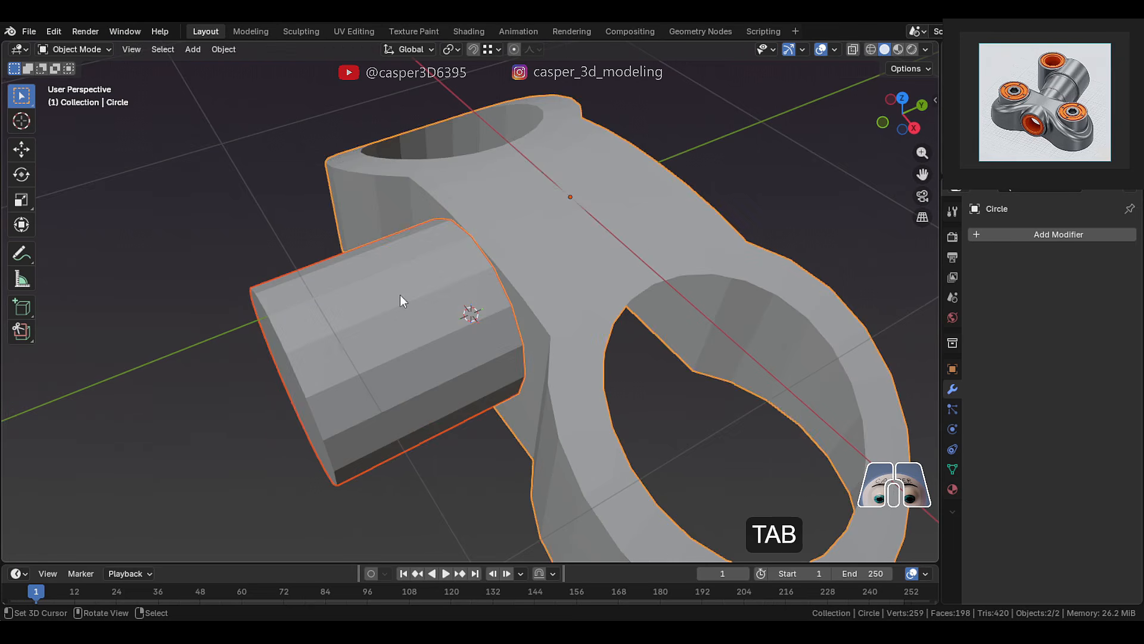
pyautogui.click(374, 299)
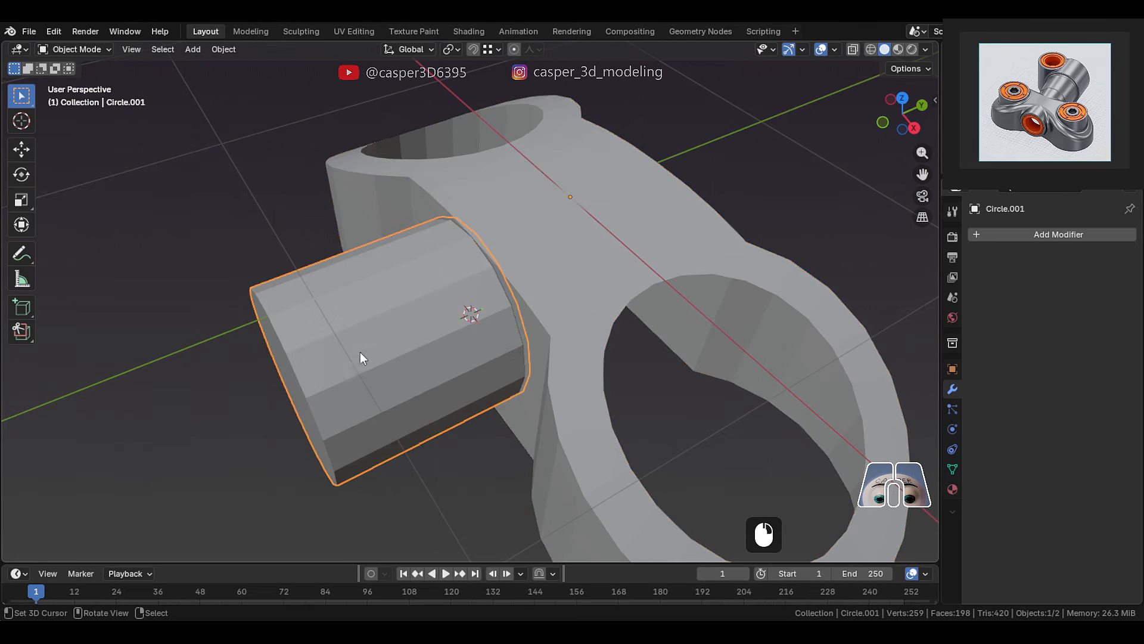
# - Cut the cylinder out of the body's front wall with a destructive Boolean Difference
pyautogui.keyDown('shift'); pyautogui.click(538, 256); pyautogui.keyUp('shift')
pyautogui.hotkey('ctrl', 'shift', 'b')
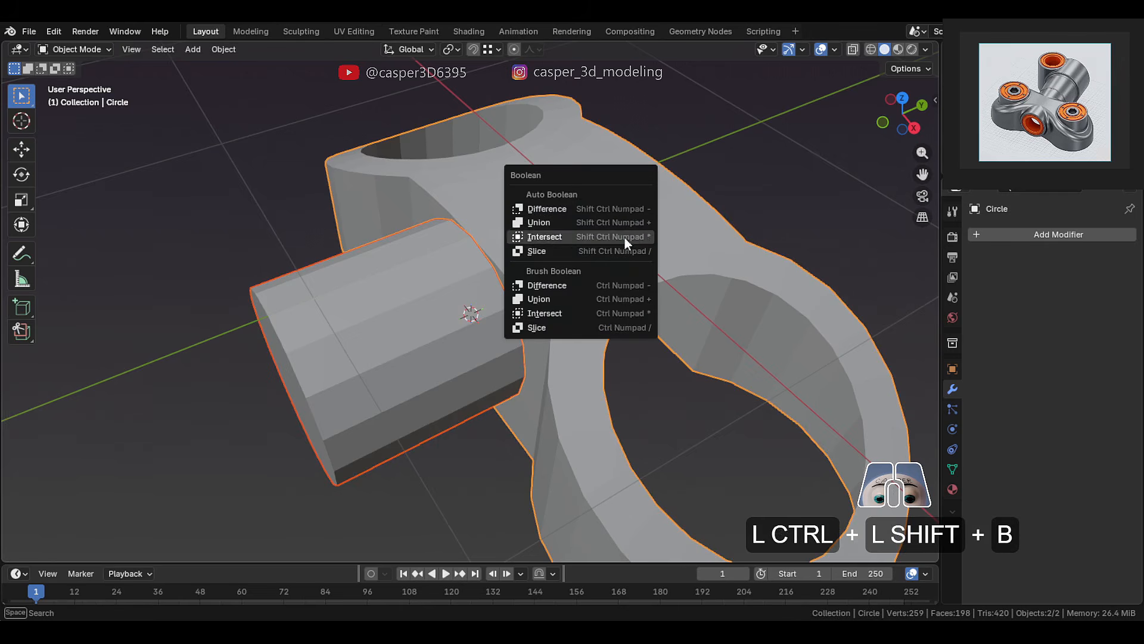
pyautogui.click(571, 206)
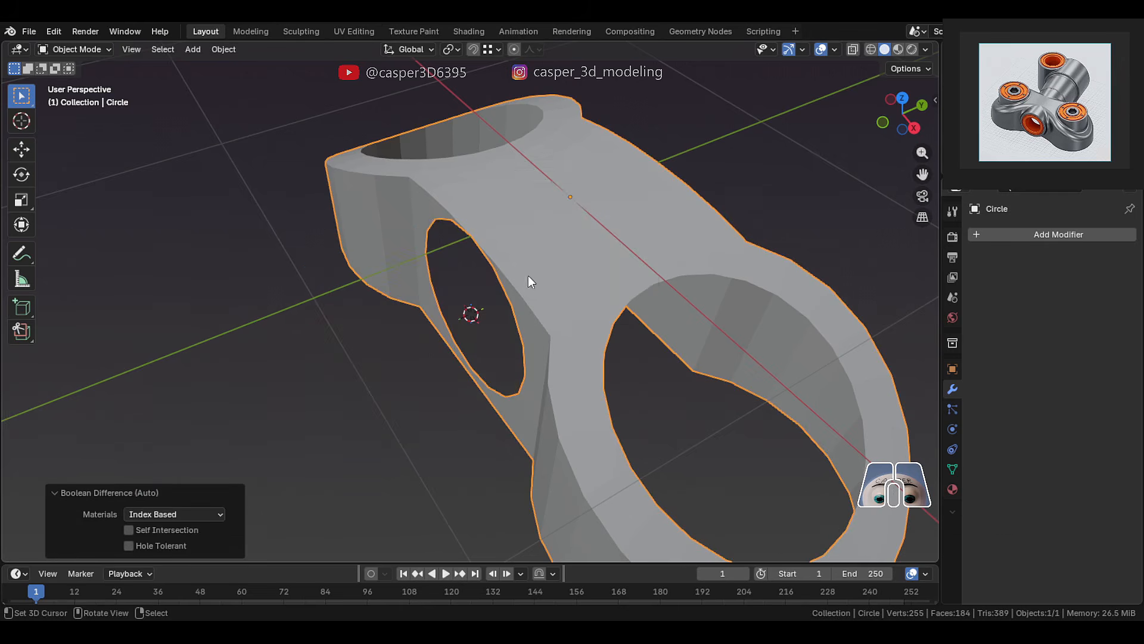
# - In Edit Mode, enable Auto Merge Vertices and snap the hole's top centre vertex in place to merge duplicates
pyautogui.moveTo(532, 279); pyautogui.dragTo(554, 270, button='middle')
pyautogui.scroll(2, 536, 279)
pyautogui.press('Tab')
pyautogui.keyDown('shift'); pyautogui.moveTo(555, 269); pyautogui.dragTo(429, 311, button='middle'); pyautogui.keyUp('shift')
pyautogui.scroll(2, 429, 311)
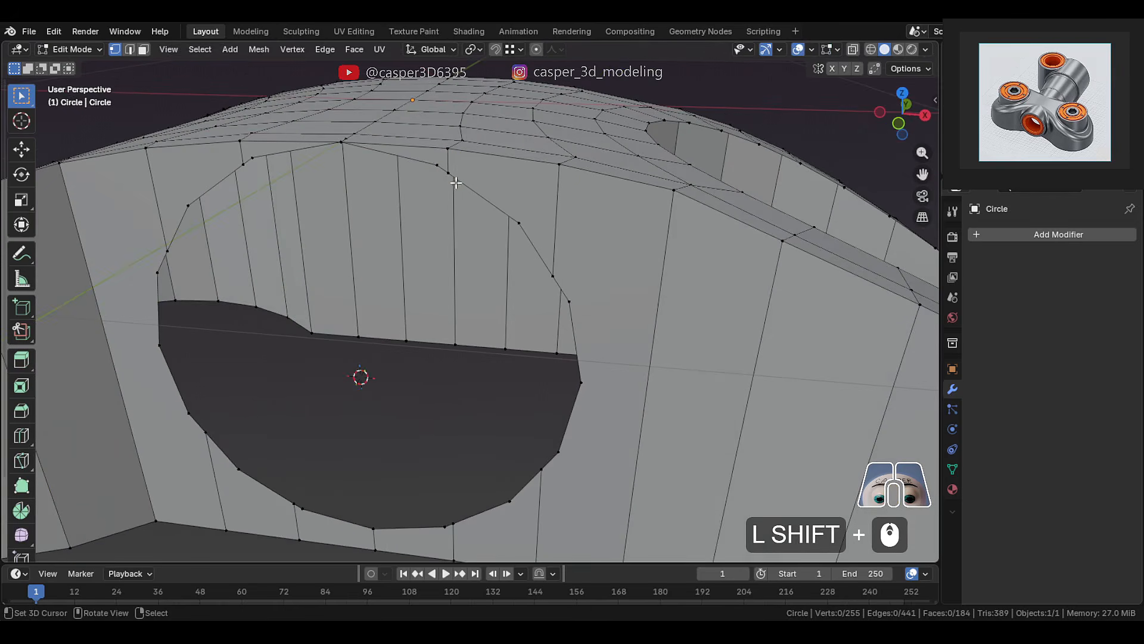
pyautogui.rightClick(455, 181)
pyautogui.moveTo(457, 183); pyautogui.dragTo(499, 196, button='middle')
pyautogui.press('g')
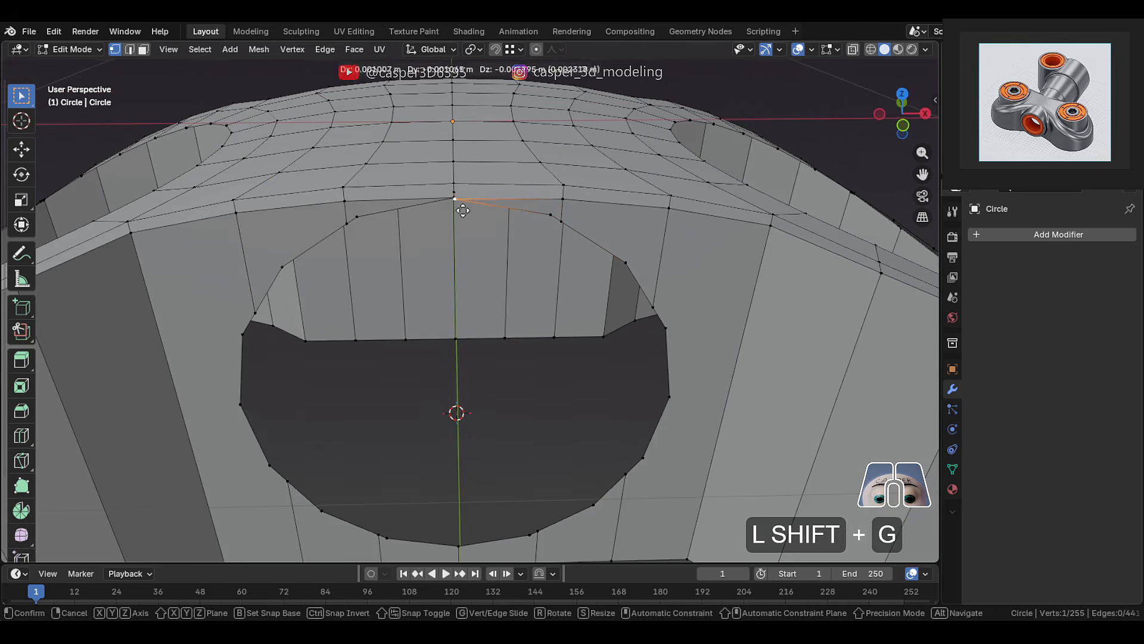
pyautogui.rightClick(462, 207)
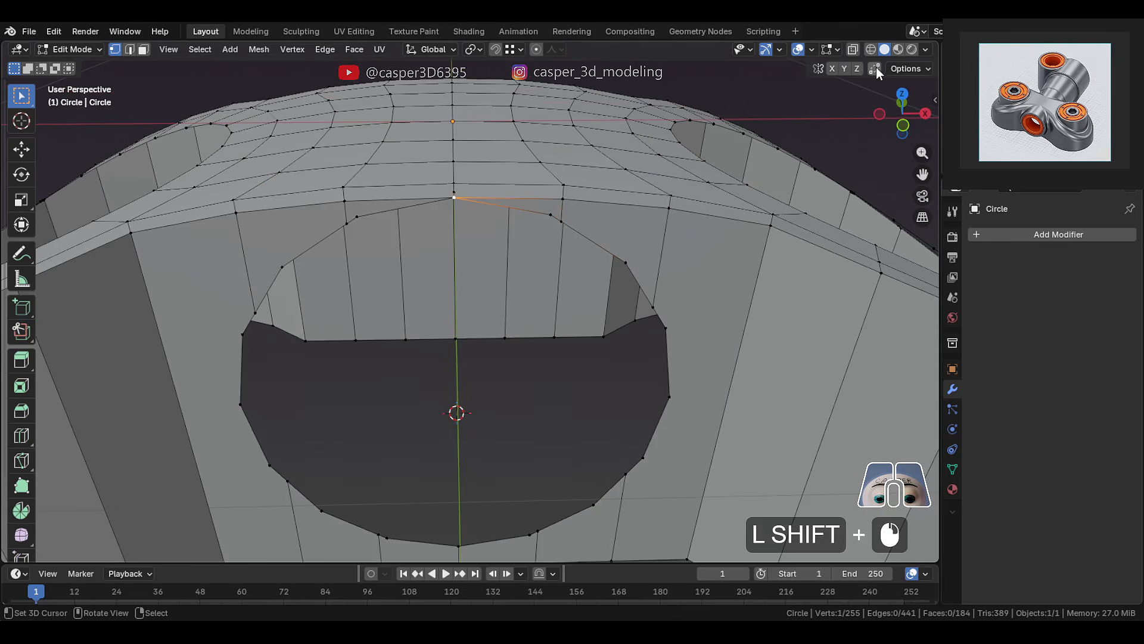
pyautogui.press('g')
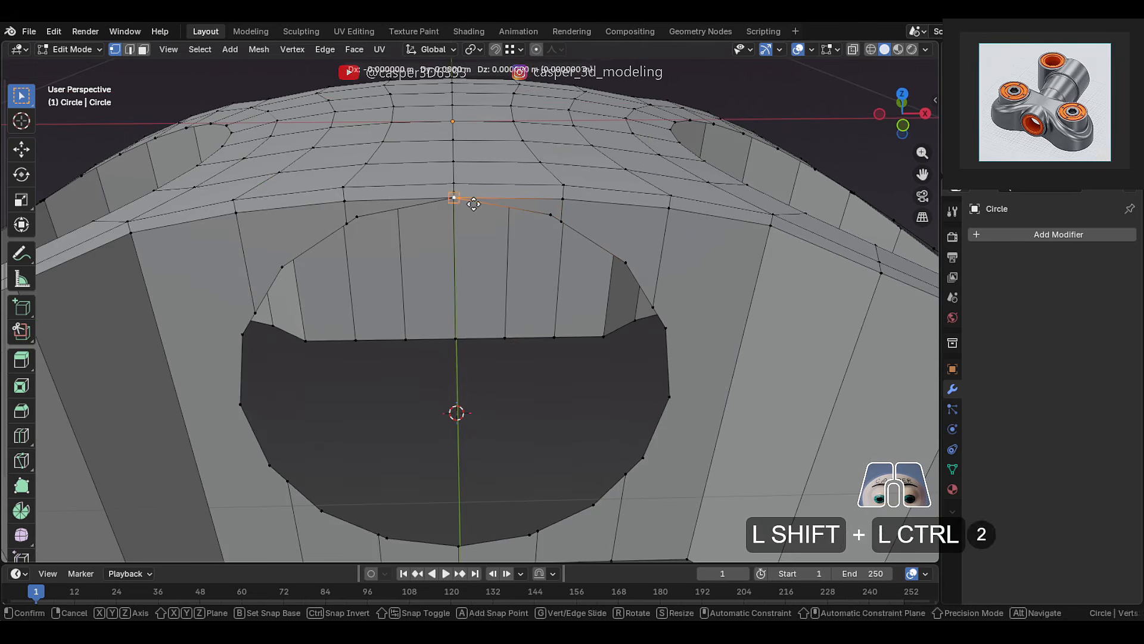
pyautogui.keyDown('ctrl'); pyautogui.click(469, 203); pyautogui.keyUp('ctrl')
# - Vertex-slide the points at the top centre of the hole along their edges until they merge with the rim's centre vertex
pyautogui.moveTo(468, 203); pyautogui.dragTo(431, 232, button='middle')
pyautogui.rightClick(389, 299)
pyautogui.press('g')
pyautogui.press('g')
pyautogui.click(389, 298)
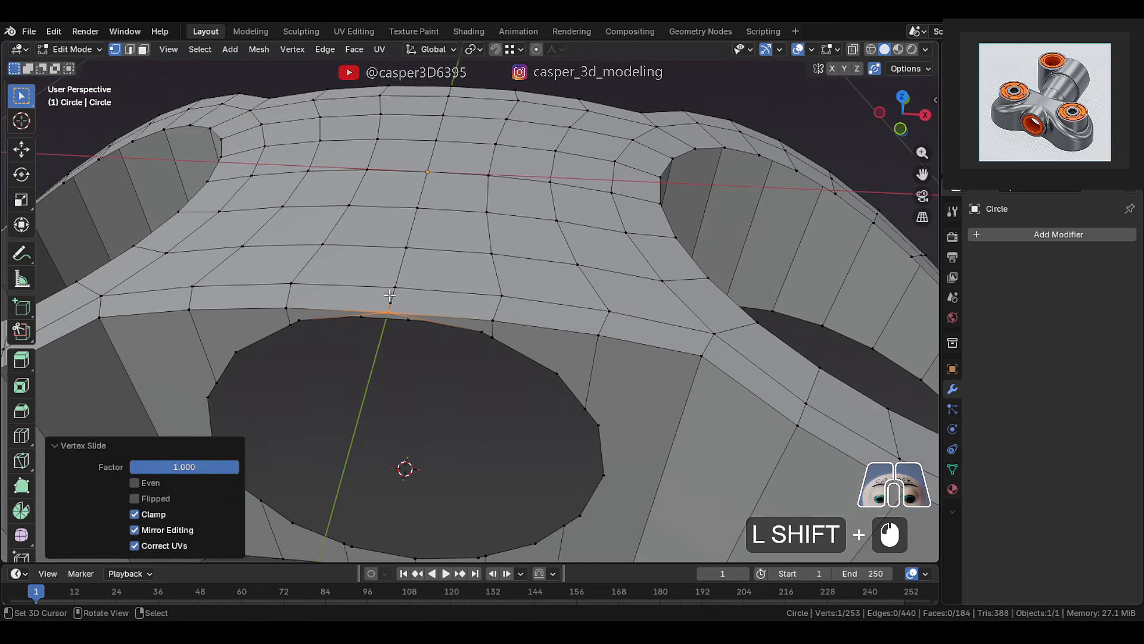
pyautogui.press('g')
pyautogui.press('g')
pyautogui.click(382, 351)
pyautogui.moveTo(495, 331); pyautogui.dragTo(491, 298, button='middle')
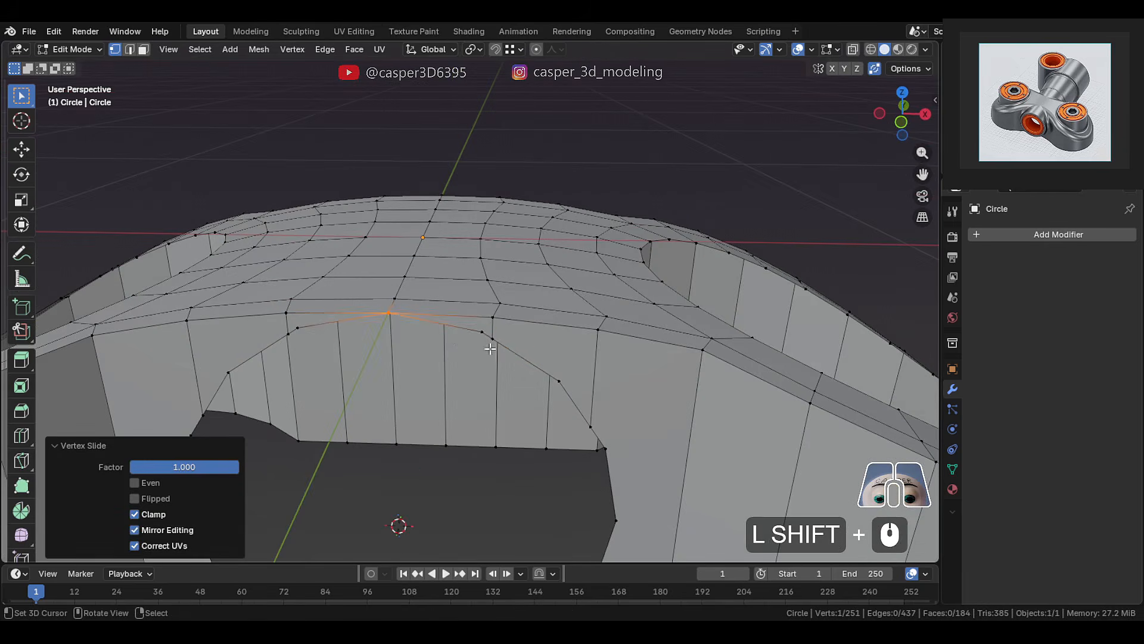
# - Vertex-slide the extra points on the hole's upper right rim onto their neighbouring vertices to merge them
pyautogui.rightClick(490, 339)
pyautogui.press('g')
pyautogui.press('g')
pyautogui.click(454, 337)
pyautogui.rightClick(585, 416)
pyautogui.press('g')
pyautogui.press('g')
pyautogui.click(573, 364)
# - Merge all vertices of the body by distance
pyautogui.scroll(-2, 570, 363)
pyautogui.keyDown('shift'); pyautogui.moveTo(570, 363); pyautogui.dragTo(518, 140, button='middle'); pyautogui.keyUp('shift')
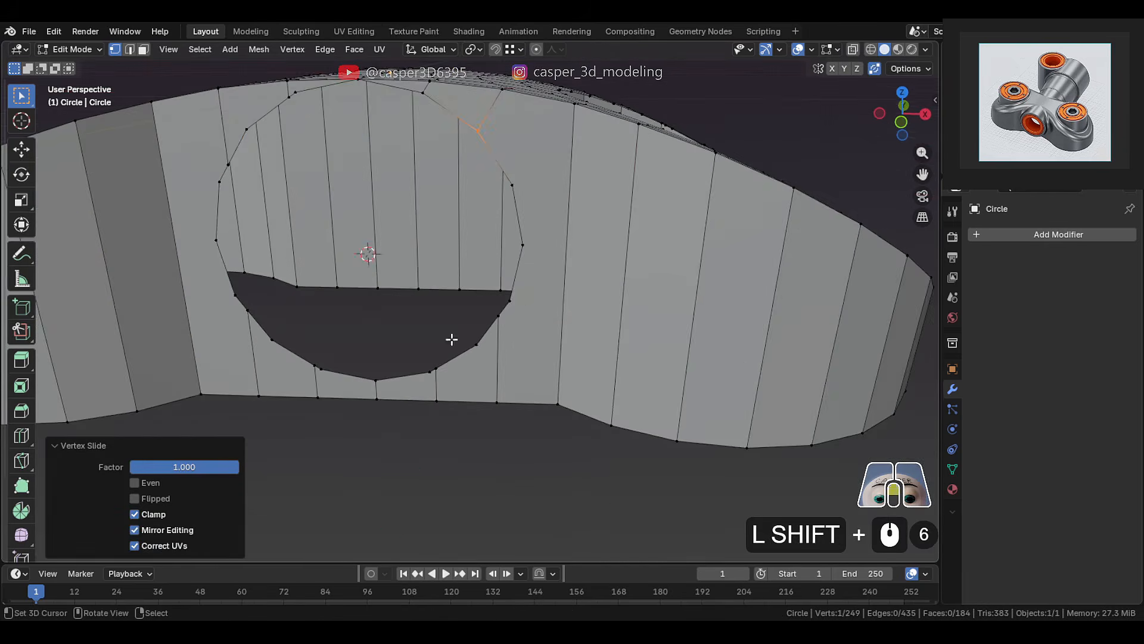
pyautogui.scroll(2, 452, 340)
pyautogui.rightClick(355, 410)
pyautogui.press('a')
pyautogui.press('m')
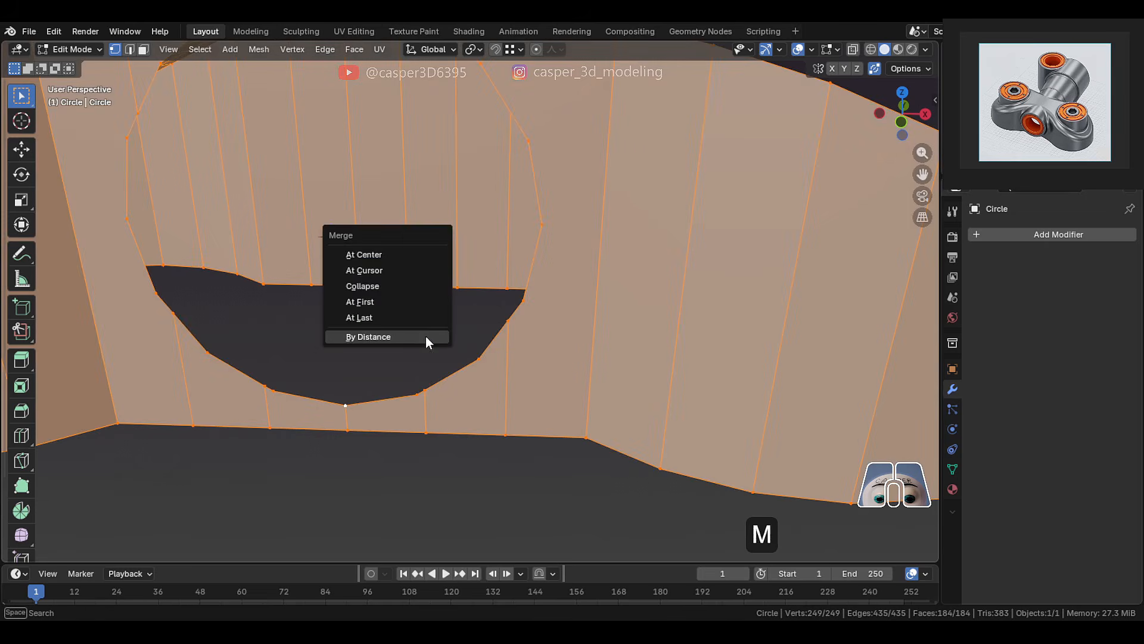
pyautogui.click(416, 332)
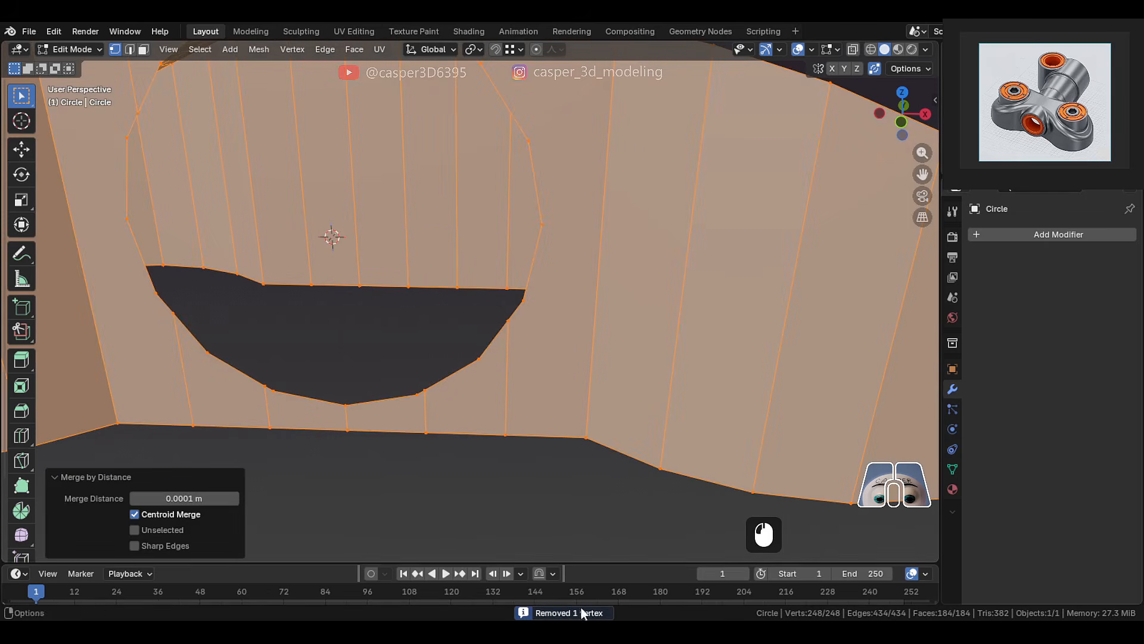
# - Vertex-slide the extra points on the hole's lower right rim onto their neighbouring vertices to merge them
pyautogui.click(365, 399)
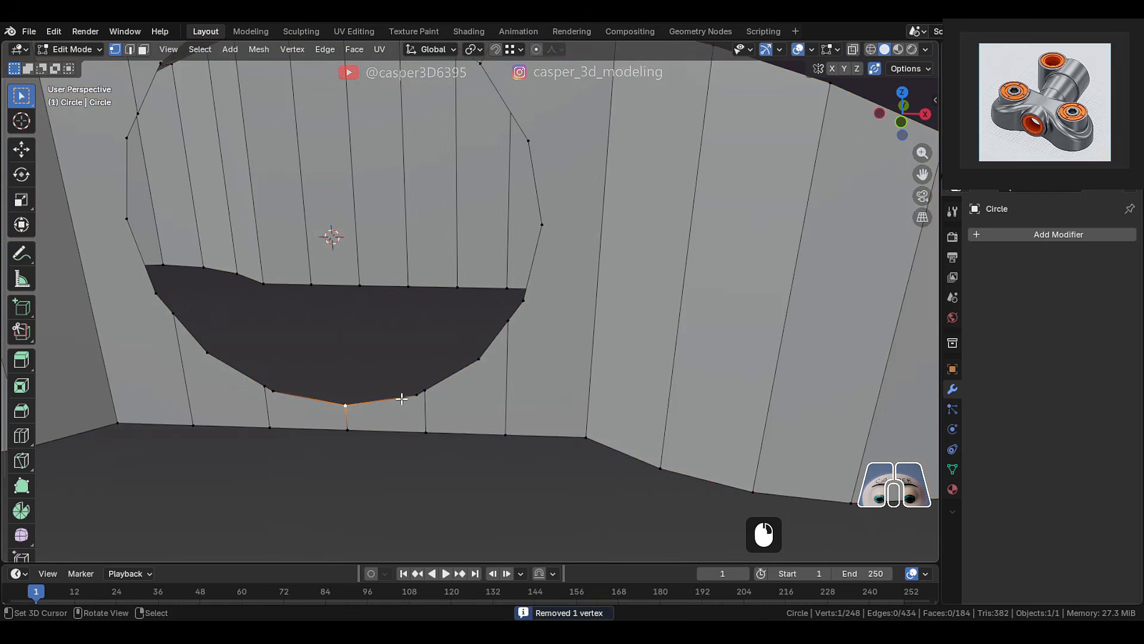
pyautogui.press('g')
pyautogui.press('g')
pyautogui.click(481, 372)
pyautogui.moveTo(484, 362); pyautogui.dragTo(496, 336, button='middle')
pyautogui.rightClick(509, 333)
pyautogui.press('g')
pyautogui.press('g')
pyautogui.click(470, 358)
# - Add three evenly spaced loop cuts around the side walls of the ring beside the hole
pyautogui.scroll(-2, 498, 358)
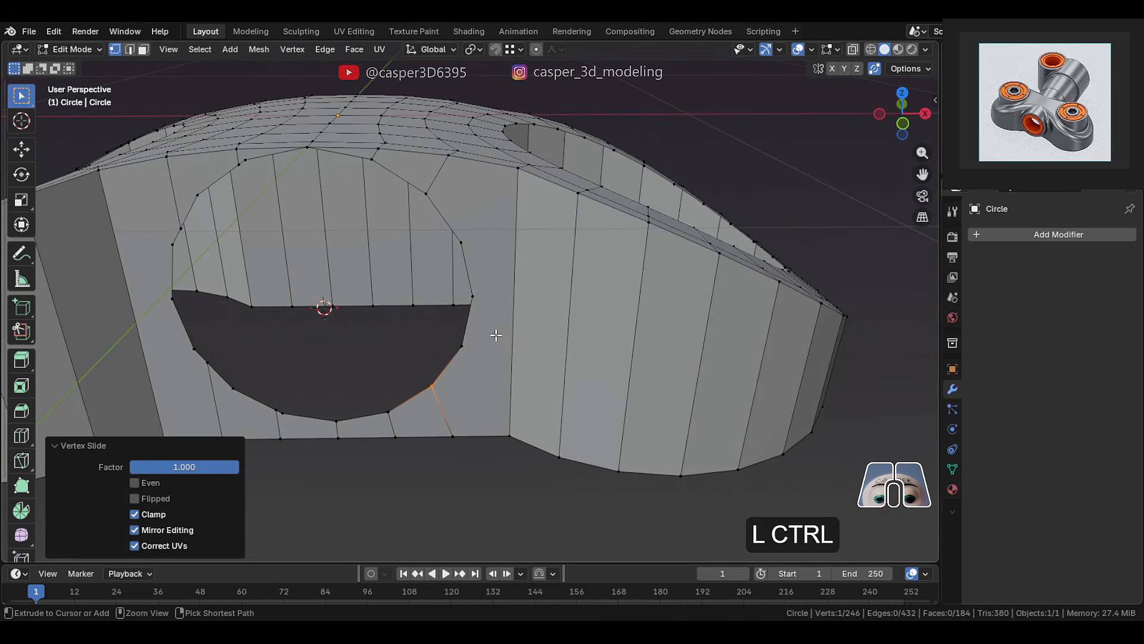
pyautogui.hotkey('ctrl', 'r')
pyautogui.scroll(2, 504, 316)
pyautogui.click(506, 298)
pyautogui.rightClick(507, 298)
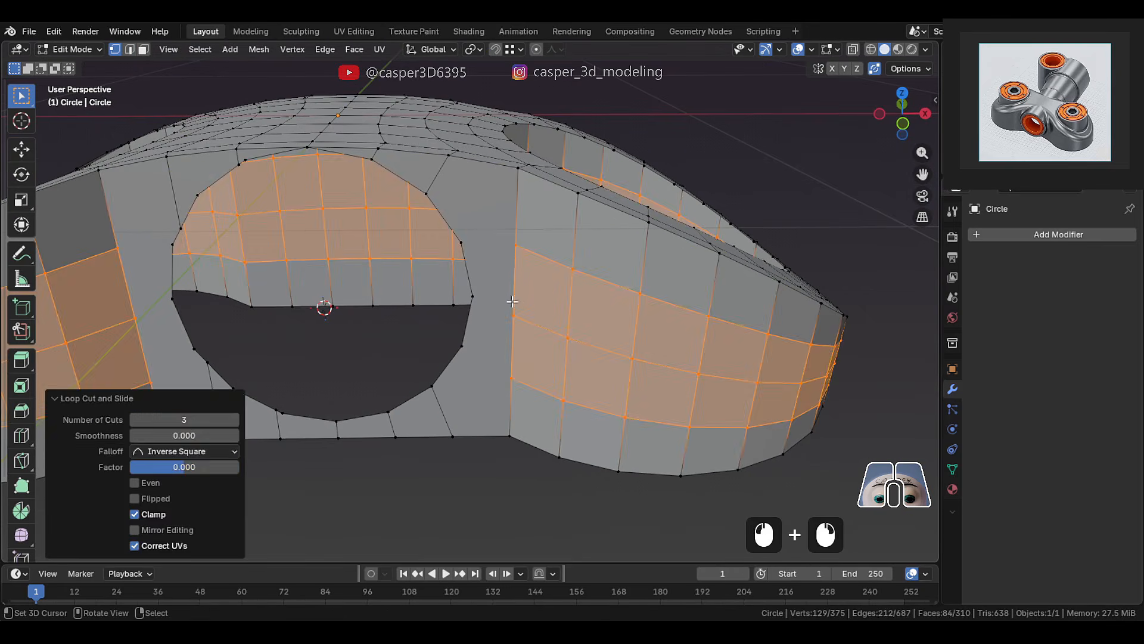
# - Connect the ends of the new loops to the hole's right rim vertices with edges across the front wall
pyautogui.rightClick(515, 245)
pyautogui.keyDown('shift'); pyautogui.rightClick(471, 243); pyautogui.keyUp('shift')
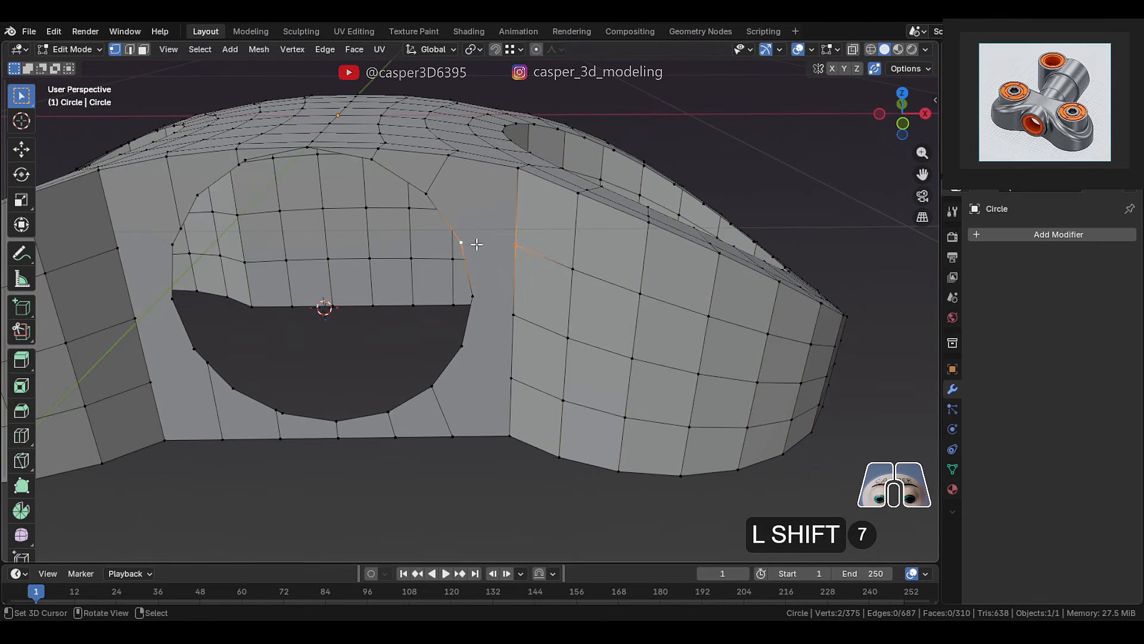
pyautogui.keyDown('shift'); pyautogui.rightClick(484, 298); pyautogui.keyUp('shift')
pyautogui.press('j')
pyautogui.rightClick(511, 377)
pyautogui.keyDown('shift'); pyautogui.rightClick(463, 349); pyautogui.keyUp('shift')
pyautogui.press('j')
# - Add one more loop cut near the upper edge of the ring's side wall with a slide factor of 0.186
pyautogui.moveTo(497, 335); pyautogui.dragTo(493, 388, button='middle')
pyautogui.scroll(1, 456, 293)
pyautogui.hotkey('ctrl', 'r')
pyautogui.keyDown('shift'); pyautogui.moveTo(505, 262); pyautogui.dragTo(534, 254); pyautogui.keyUp('shift')
pyautogui.click(535, 253)
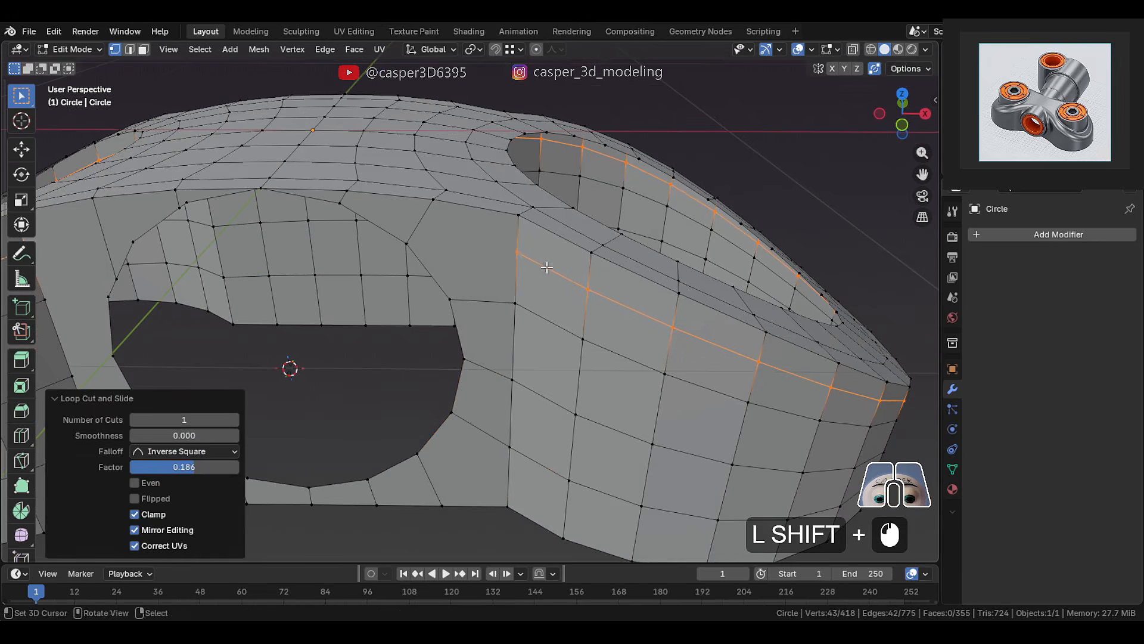
# - Join the end vertex of the uppermost loop to the hole's upper right rim vertex
pyautogui.scroll(-4, 524, 267)
pyautogui.moveTo(544, 263)
pyautogui.mouseDown(button='middle')
pyautogui.moveTo(525, 267)
pyautogui.moveTo(551, 256)
pyautogui.mouseUp(button='middle')
pyautogui.scroll(5, 551, 256)
pyautogui.keyDown('shift'); pyautogui.moveTo(552, 257); pyautogui.dragTo(591, 269, button='middle'); pyautogui.keyUp('shift')
pyautogui.rightClick(601, 224)
pyautogui.keyDown('shift'); pyautogui.rightClick(465, 211); pyautogui.keyUp('shift')
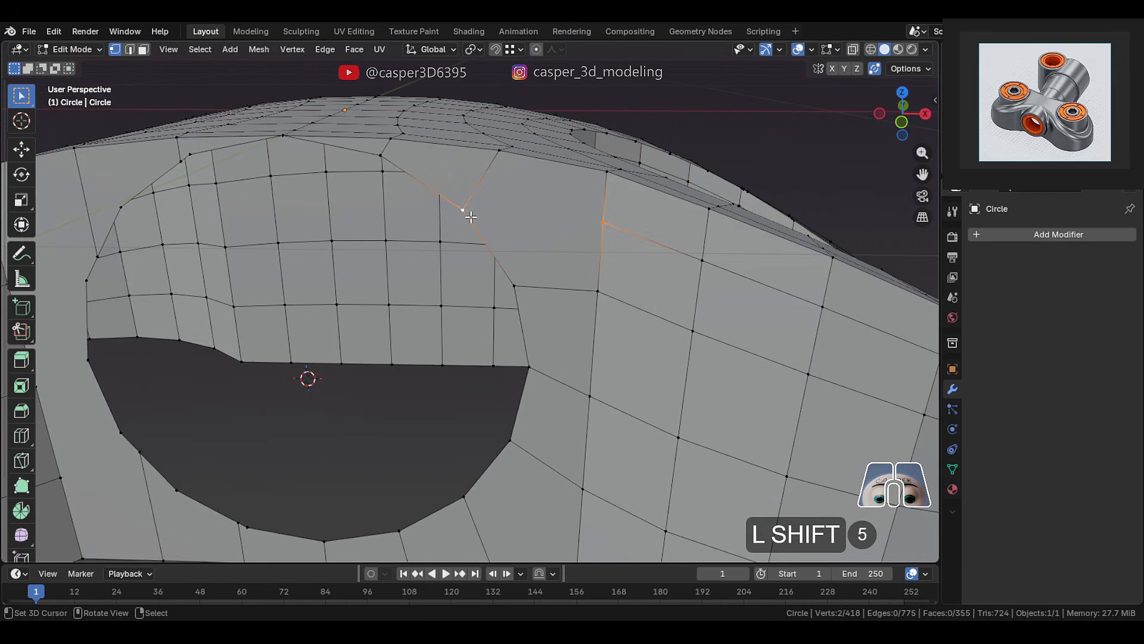
pyautogui.press('j')
# - Slide the bottom edge vertex below the hole into the ring's corner to merge it, and shift its neighbour toward that corner
pyautogui.scroll(-1, 470, 218)
pyautogui.scroll(1, 477, 212)
pyautogui.keyDown('shift'); pyautogui.moveTo(496, 201); pyautogui.dragTo(500, 173, button='middle'); pyautogui.keyUp('shift')
pyautogui.press('g')
pyautogui.press('g')
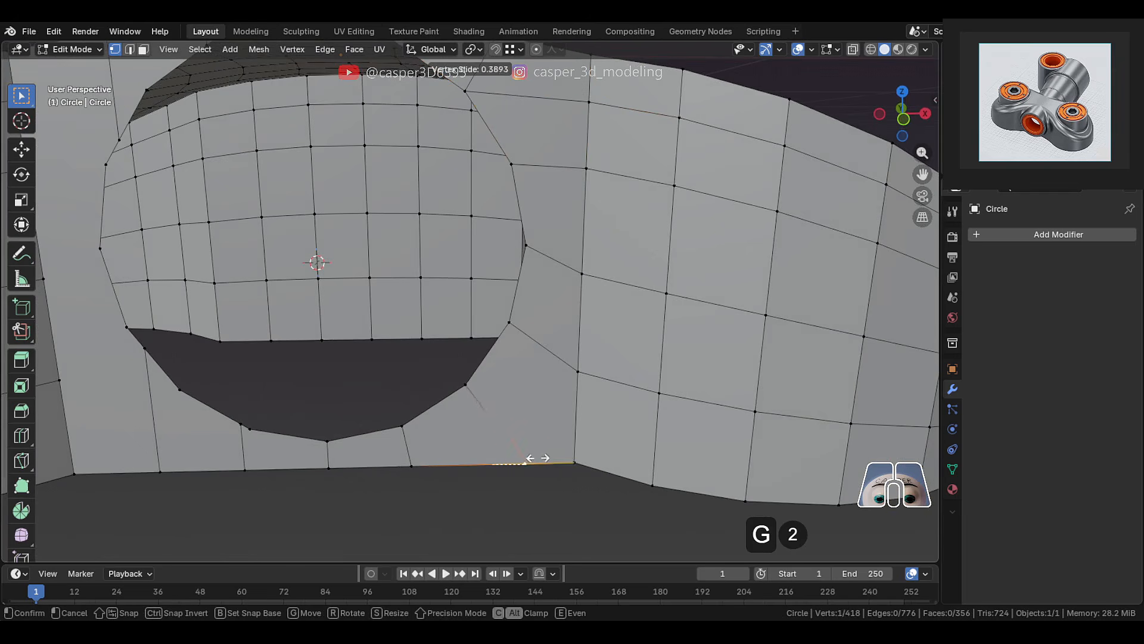
pyautogui.click(585, 459)
pyautogui.rightClick(414, 460)
pyautogui.press('g')
pyautogui.press('g')
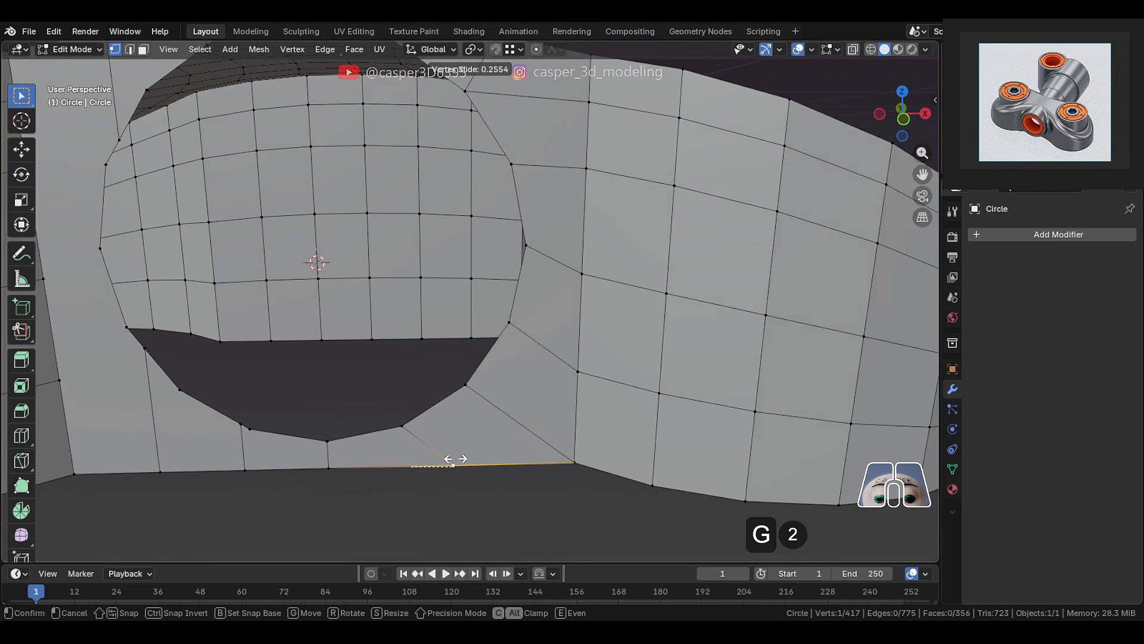
pyautogui.click(462, 459)
# - Select the edge loop along the right half of the hole's rim
pyautogui.rightClick(499, 417)
pyautogui.scroll(-3, 498, 411)
pyautogui.moveTo(496, 381); pyautogui.dragTo(471, 376, button='middle')
pyautogui.moveTo(471, 375)
pyautogui.keyDown('shift'); pyautogui.mouseDown(button='middle')
pyautogui.moveTo(465, 334)
pyautogui.moveTo(450, 366)
pyautogui.mouseUp(button='middle'); pyautogui.keyUp('shift')
pyautogui.keyDown('alt'); pyautogui.rightClick(437, 314); pyautogui.keyUp('alt')
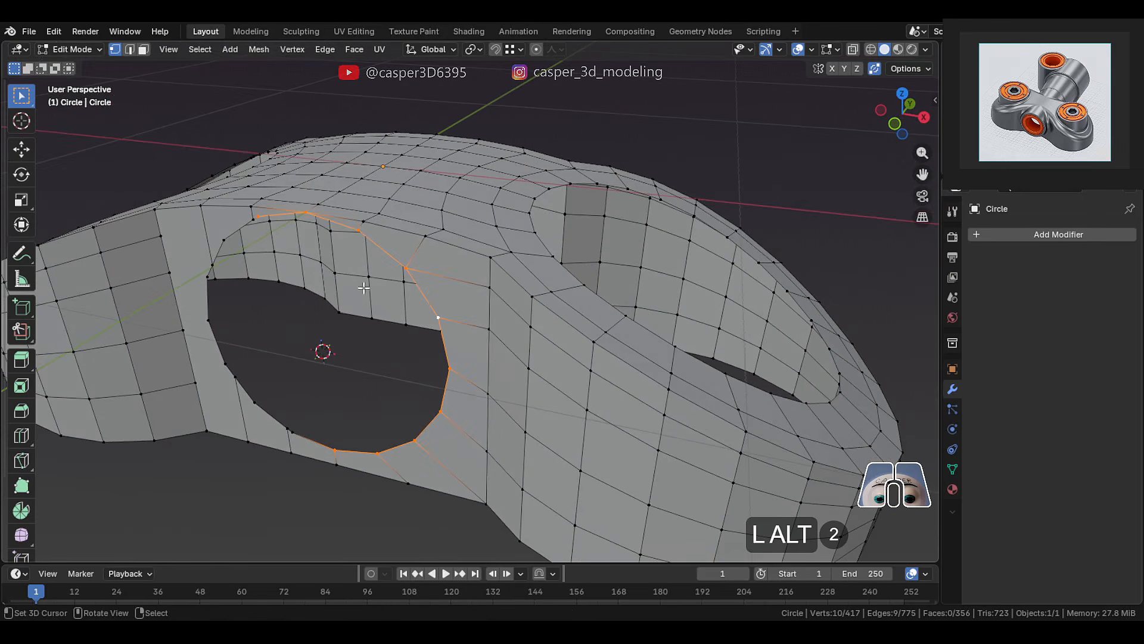
pyautogui.moveTo(381, 303); pyautogui.dragTo(370, 306, button='middle')
# - Add a Mirror modifier on X with the result shown on the edit cage, Bisect X and Clipping enabled
pyautogui.click(1028, 234)
pyautogui.moveTo(993, 216)
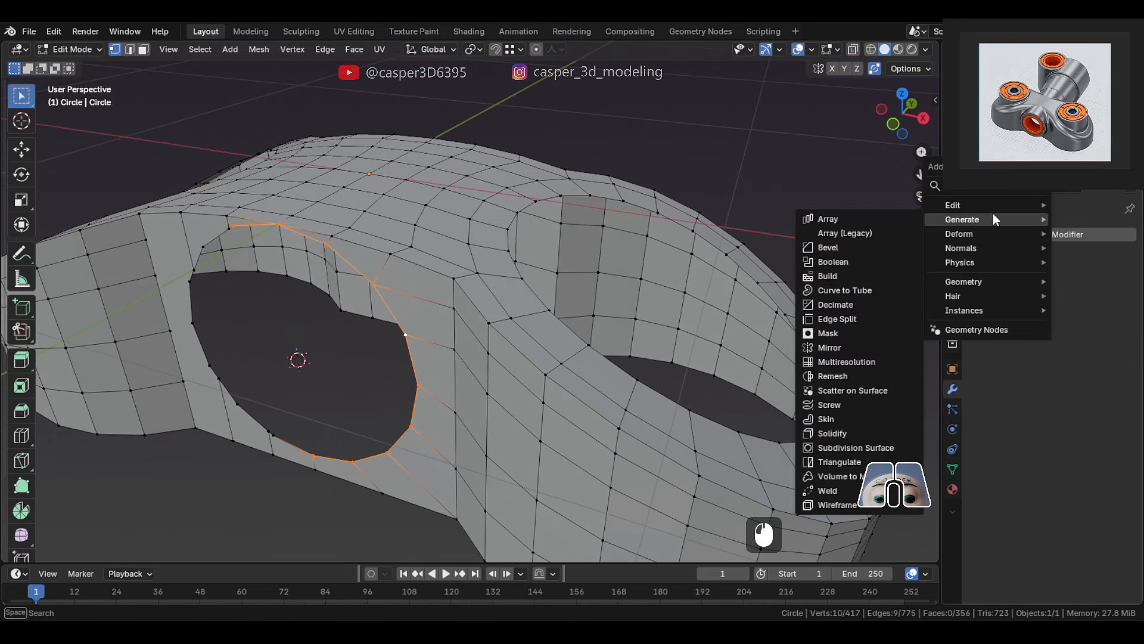
pyautogui.click(864, 348)
pyautogui.click(1038, 260)
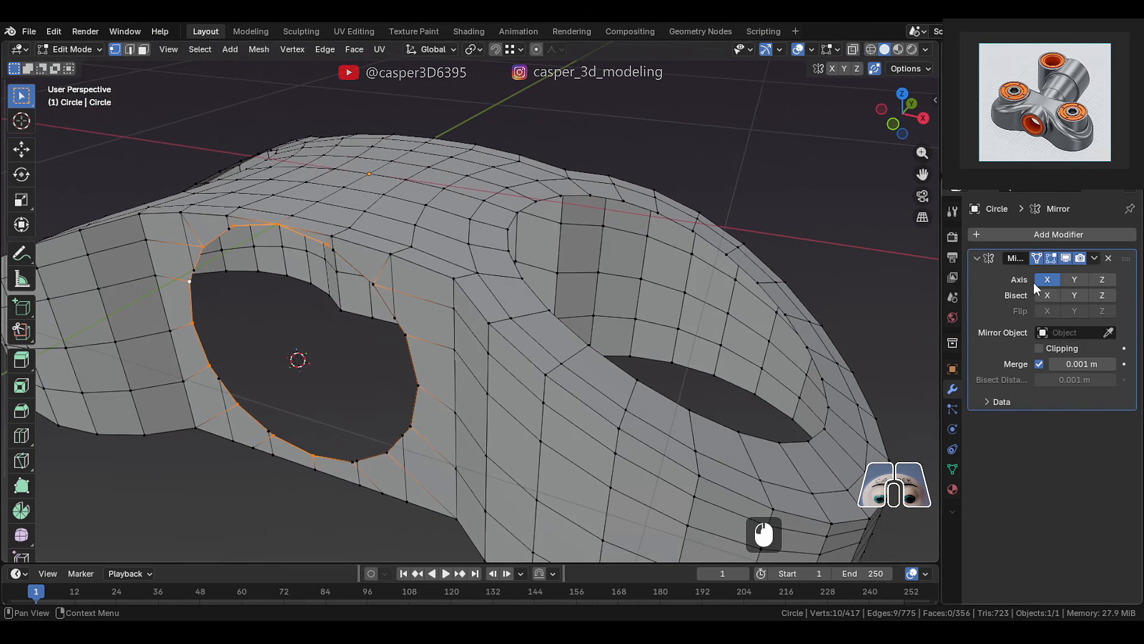
pyautogui.click(1047, 295)
pyautogui.moveTo(217, 296); pyautogui.dragTo(348, 268, button='middle')
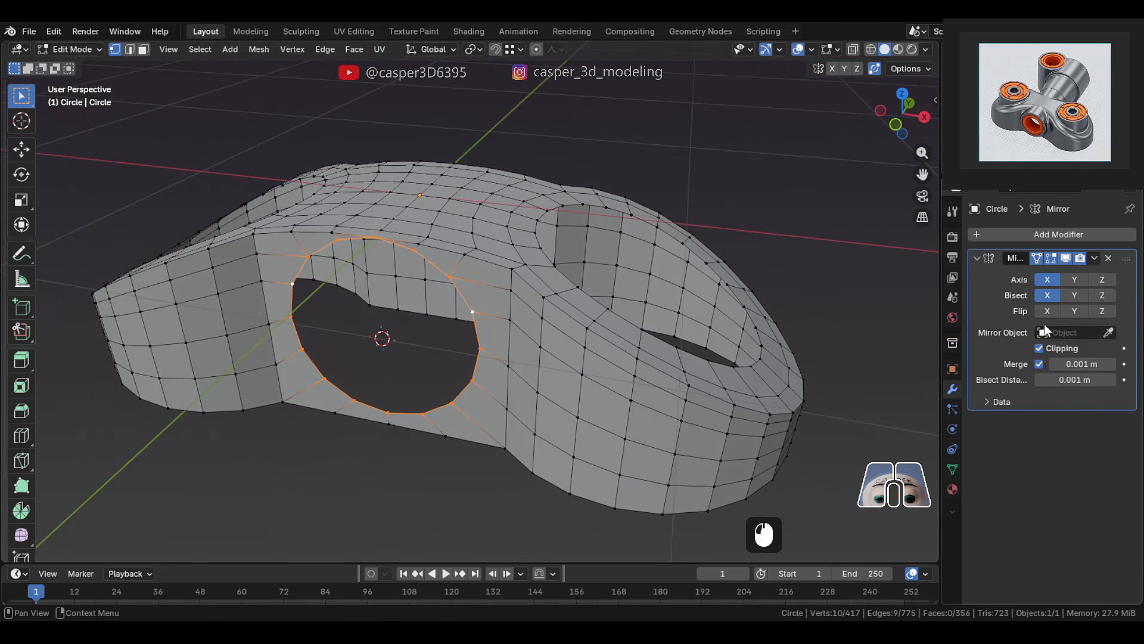
# - Extend the mirroring to the Y axis with Bisect Y and Flip Y enabled
pyautogui.click(1073, 280)
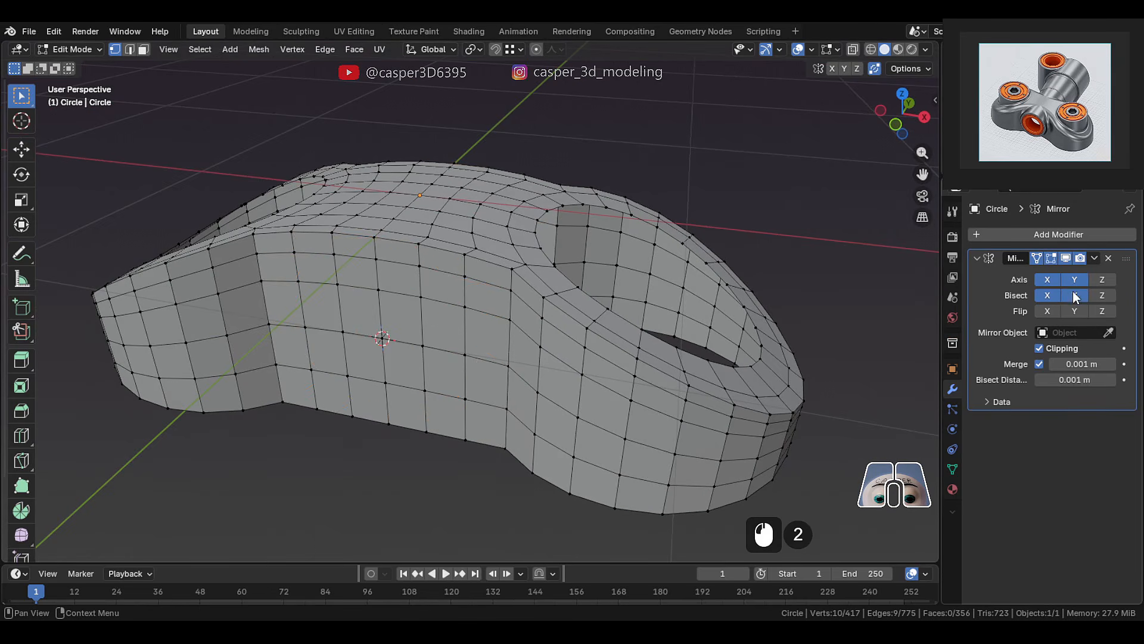
pyautogui.click(1074, 310)
pyautogui.moveTo(480, 215); pyautogui.dragTo(521, 217, button='middle')
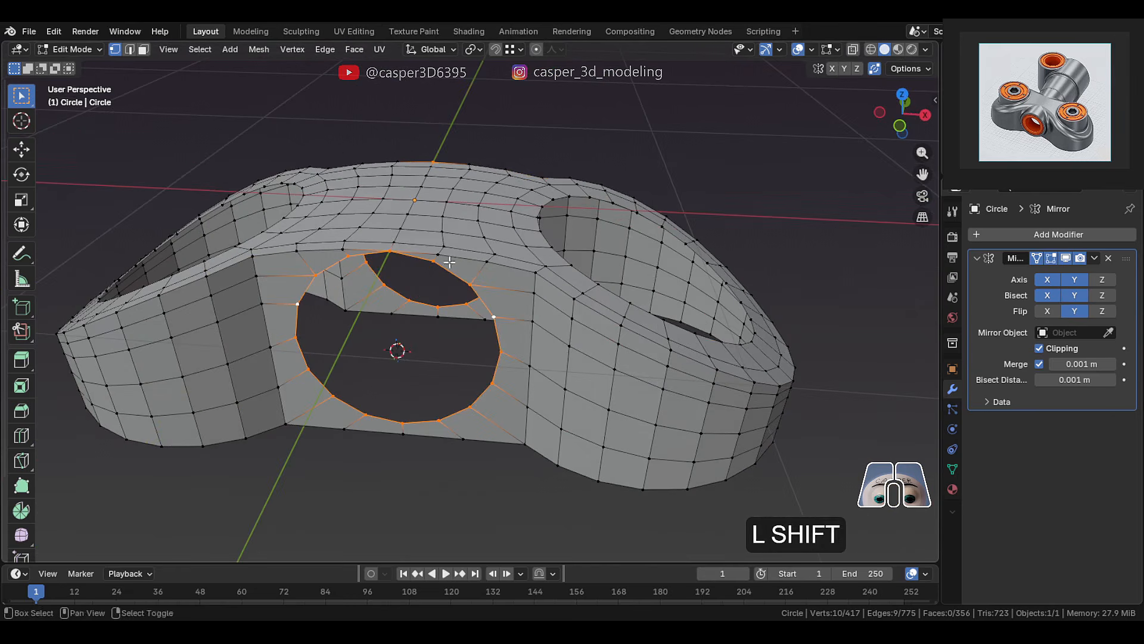
# - Extrude the hole's rim outward along Y into a short tube
pyautogui.moveTo(449, 263); pyautogui.dragTo(486, 264, button='middle')
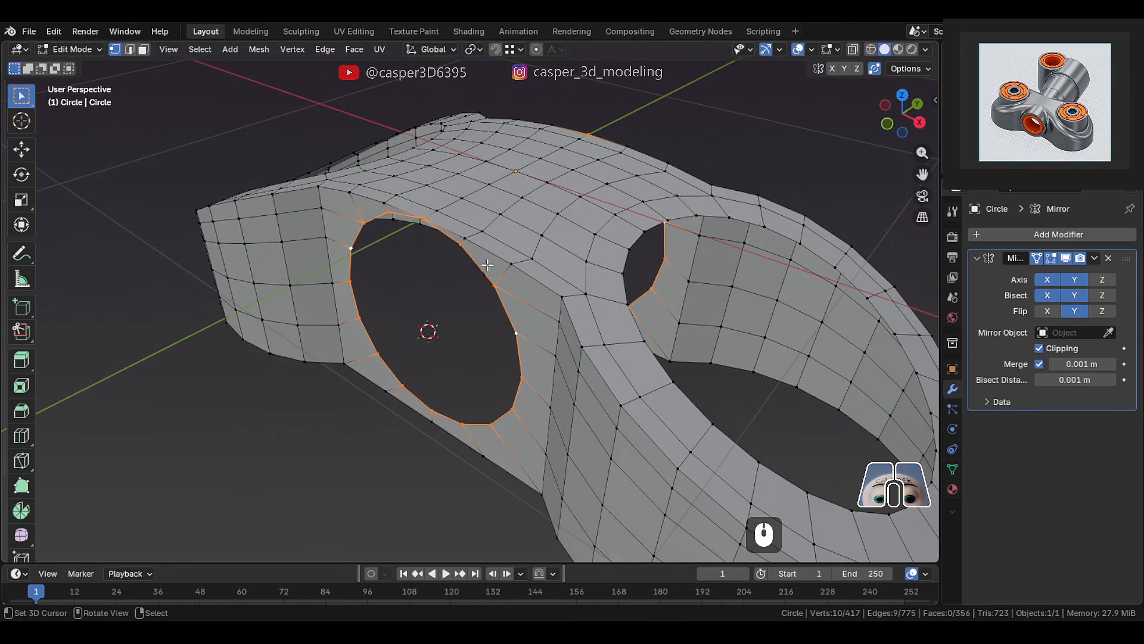
pyautogui.press('e')
pyautogui.press('y')
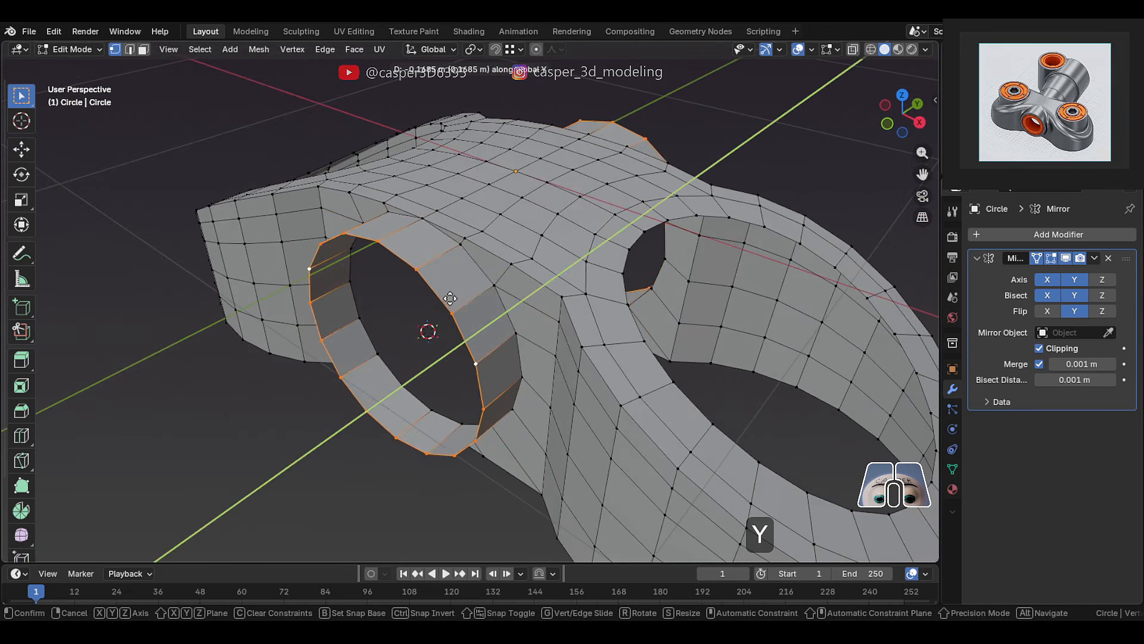
pyautogui.click(476, 283)
# - Select the edge loop where the short tube meets the front wall
pyautogui.scroll(3, 479, 295)
pyautogui.keyDown('alt'); pyautogui.click(482, 239); pyautogui.keyUp('alt')
pyautogui.scroll(-2, 481, 250)
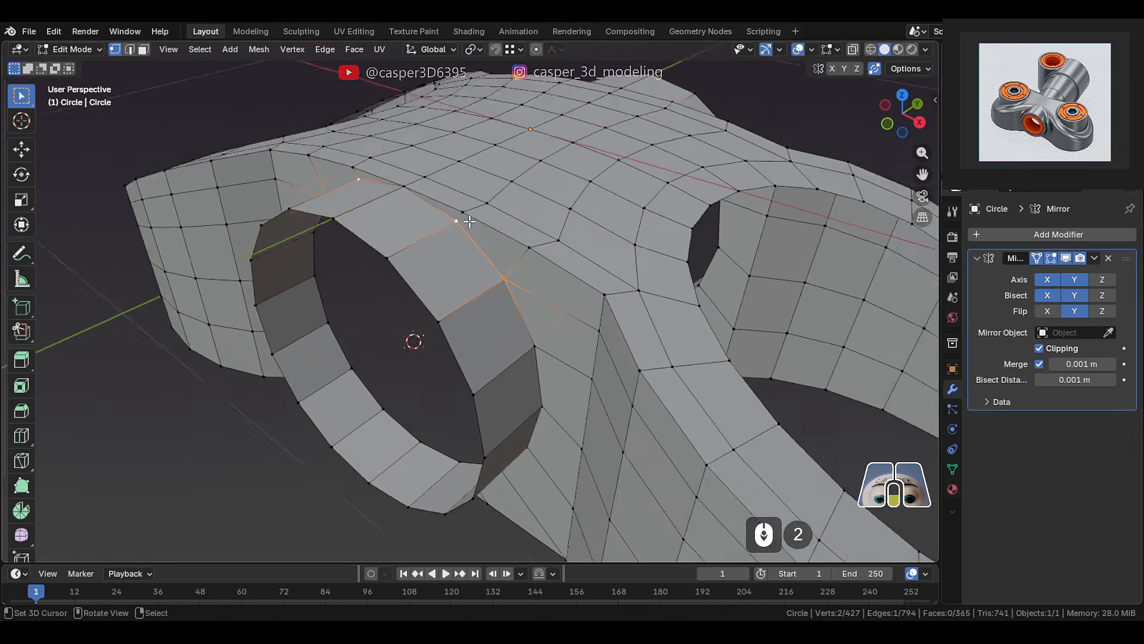
pyautogui.moveTo(482, 304); pyautogui.dragTo(505, 283, button='middle')
pyautogui.keyDown('alt'); pyautogui.keyDown('shift'); pyautogui.click(514, 322); pyautogui.keyUp('shift'); pyautogui.keyUp('alt')
pyautogui.moveTo(514, 322); pyautogui.dragTo(536, 334, button='middle')
pyautogui.scroll(2, 537, 334)
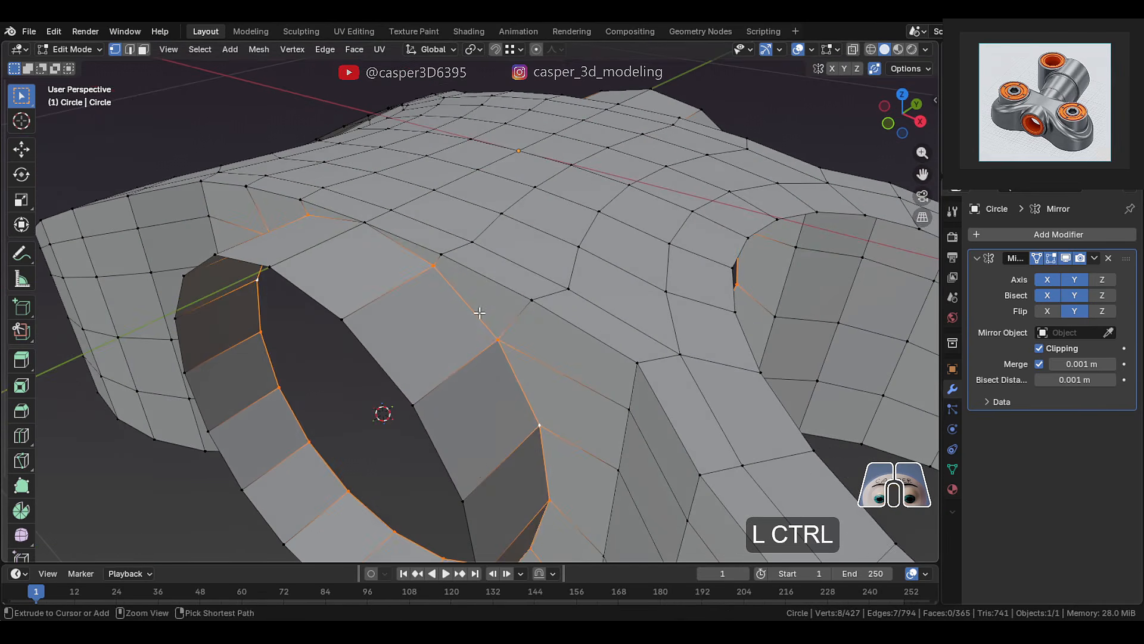
# - Bevel the tube's base loop 0.0148 m wide with 2 segments, profile shape 1.000 and Loop Slide off
pyautogui.hotkey('ctrl', 'b')
pyautogui.scroll(1, 620, 267)
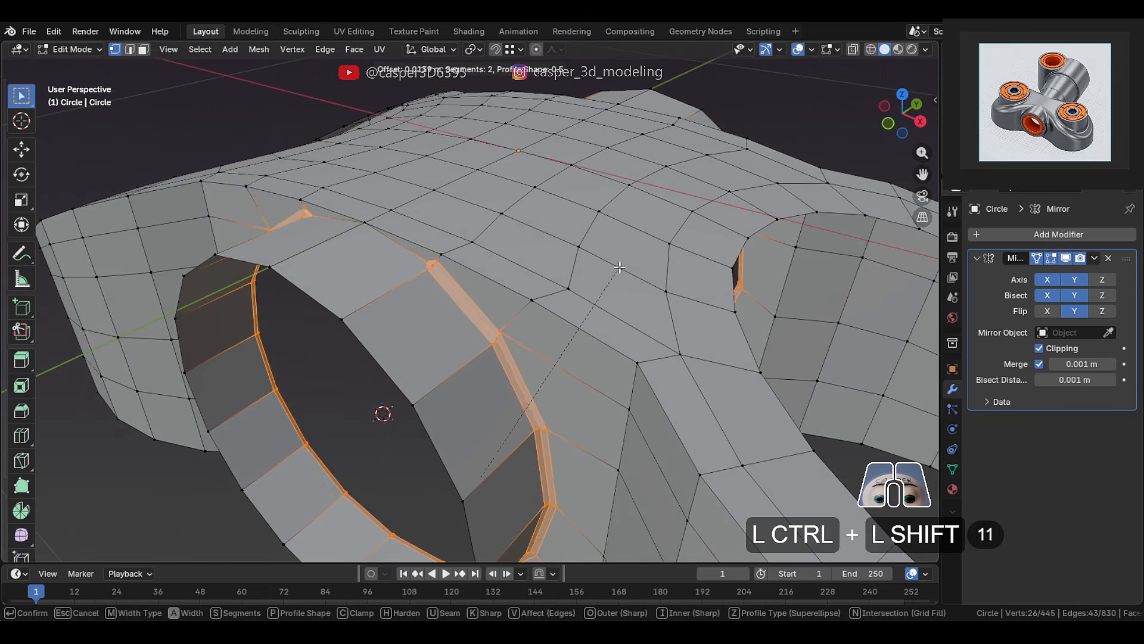
pyautogui.click(574, 284)
pyautogui.moveTo(203, 358); pyautogui.dragTo(231, 359)
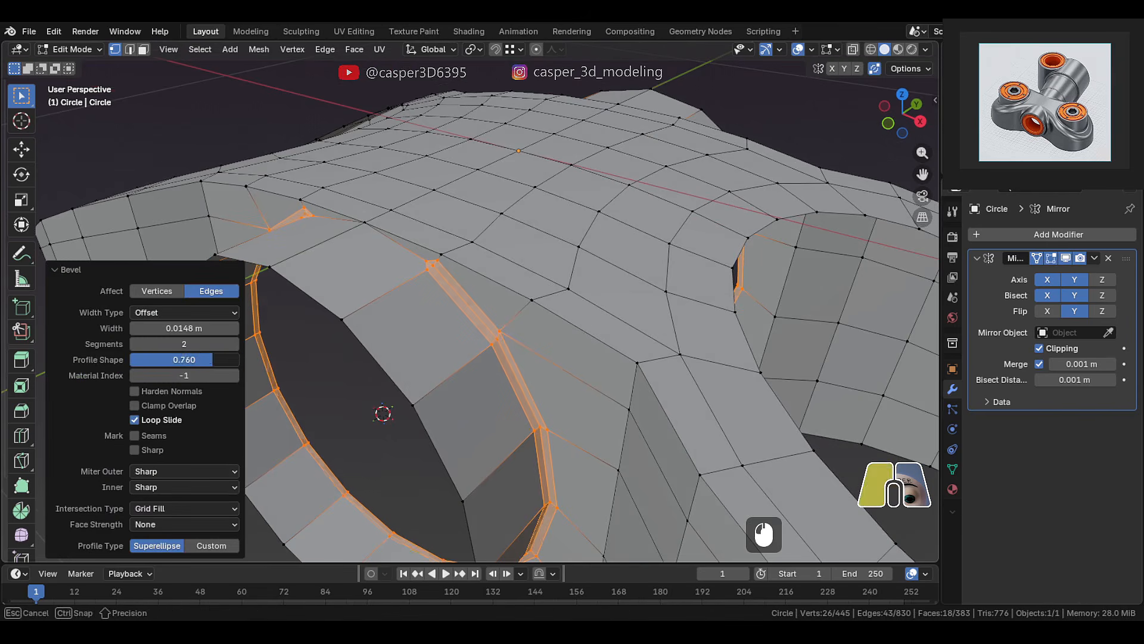
pyautogui.click(135, 419)
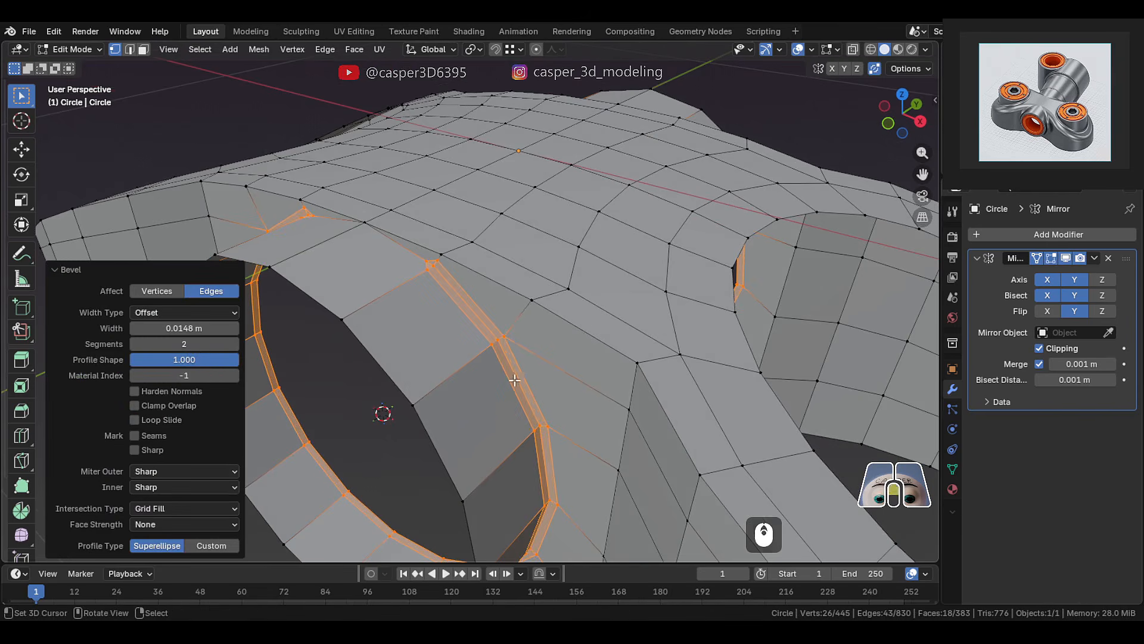
# - Knife-cut an edge from the bevel's upper end vertex across the tube's top face to the centre line
pyautogui.scroll(8, 519, 316)
pyautogui.click(480, 263)
pyautogui.press('k')
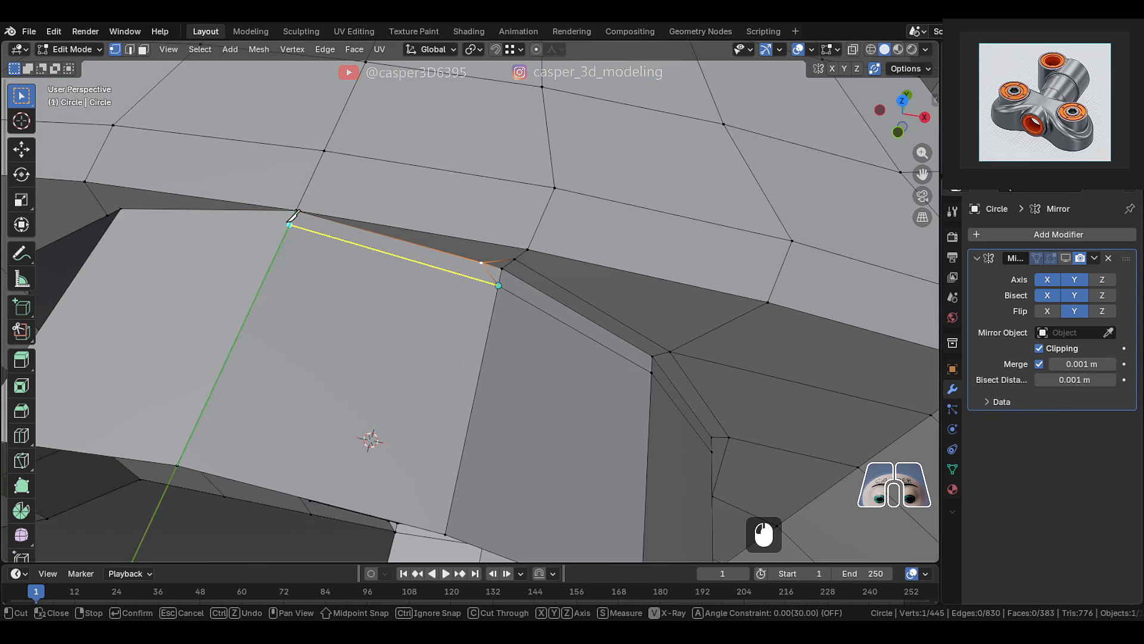
pyautogui.press('Return')
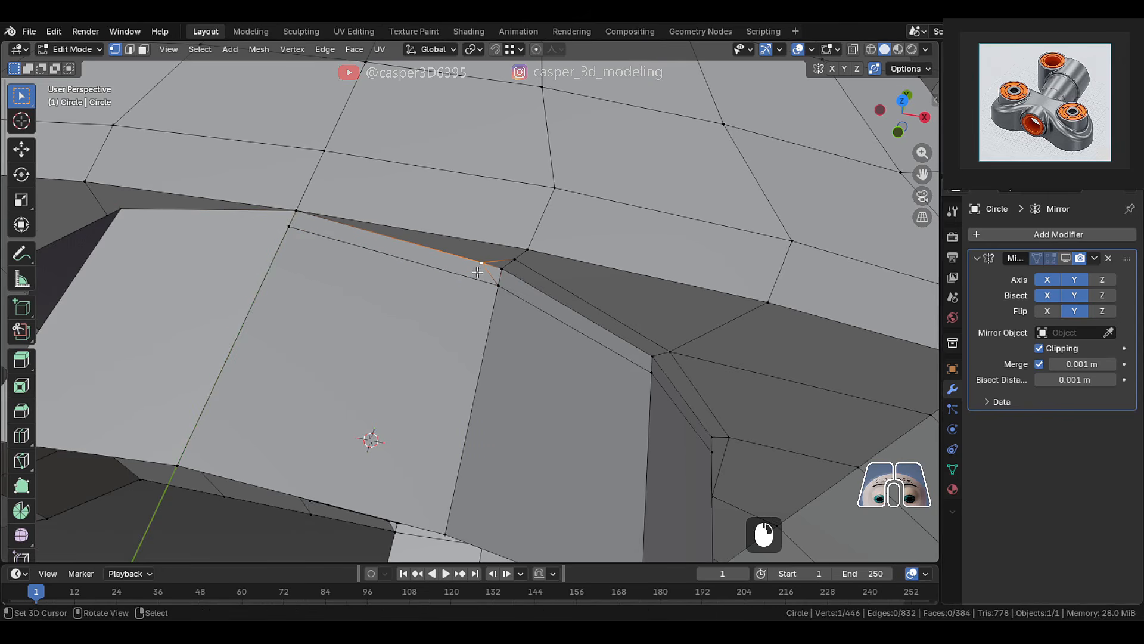
# - Vertex-slide the extra points at the bevel's upper end onto the adjoining vertices to merge them
pyautogui.press('g')
pyautogui.press('g')
pyautogui.click(540, 277)
pyautogui.moveTo(531, 299); pyautogui.dragTo(637, 286, button='middle')
pyautogui.press('g')
pyautogui.press('g')
pyautogui.click(527, 262)
# - Show the Mirror modifier in the viewport again and return to Object Mode
pyautogui.scroll(-2, 650, 365)
pyautogui.moveTo(554, 450); pyautogui.dragTo(519, 340, button='middle')
pyautogui.click(1066, 259)
pyautogui.moveTo(602, 334); pyautogui.dragTo(537, 418, button='middle')
pyautogui.scroll(-3, 564, 333)
pyautogui.press('Tab')
# - Add a Subdivision Surface modifier with viewport level 2 and shade the object smooth
pyautogui.click(1082, 233)
pyautogui.moveTo(1036, 232)
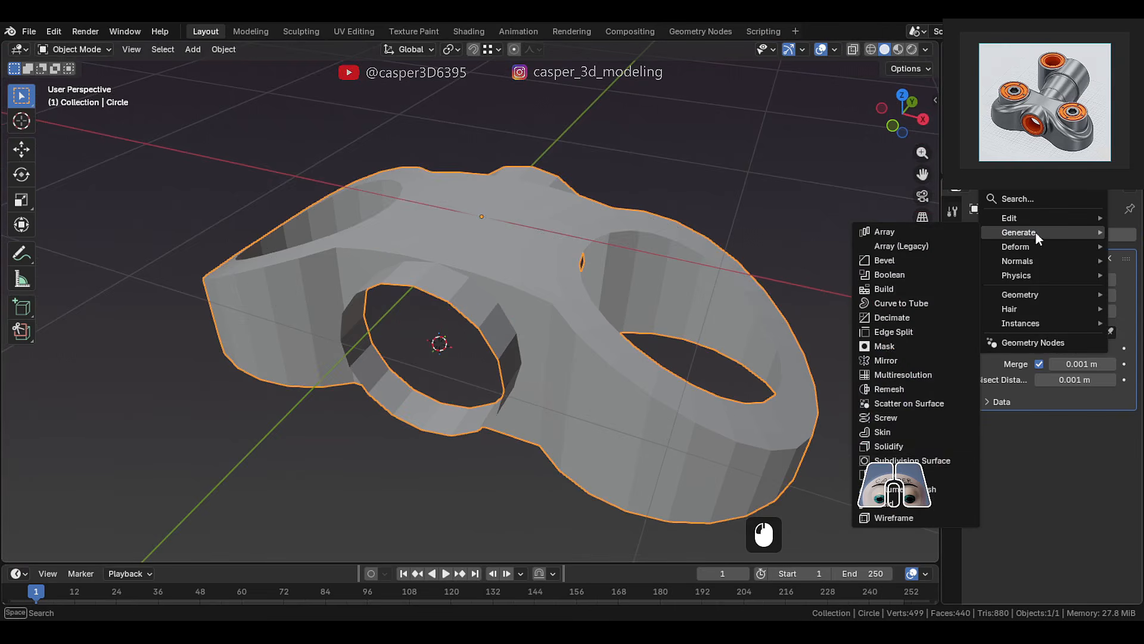
pyautogui.click(948, 460)
pyautogui.keyDown('shift'); pyautogui.moveTo(551, 321); pyautogui.dragTo(527, 324, button='middle'); pyautogui.keyUp('shift')
pyautogui.moveTo(1079, 455); pyautogui.dragTo(1091, 457)
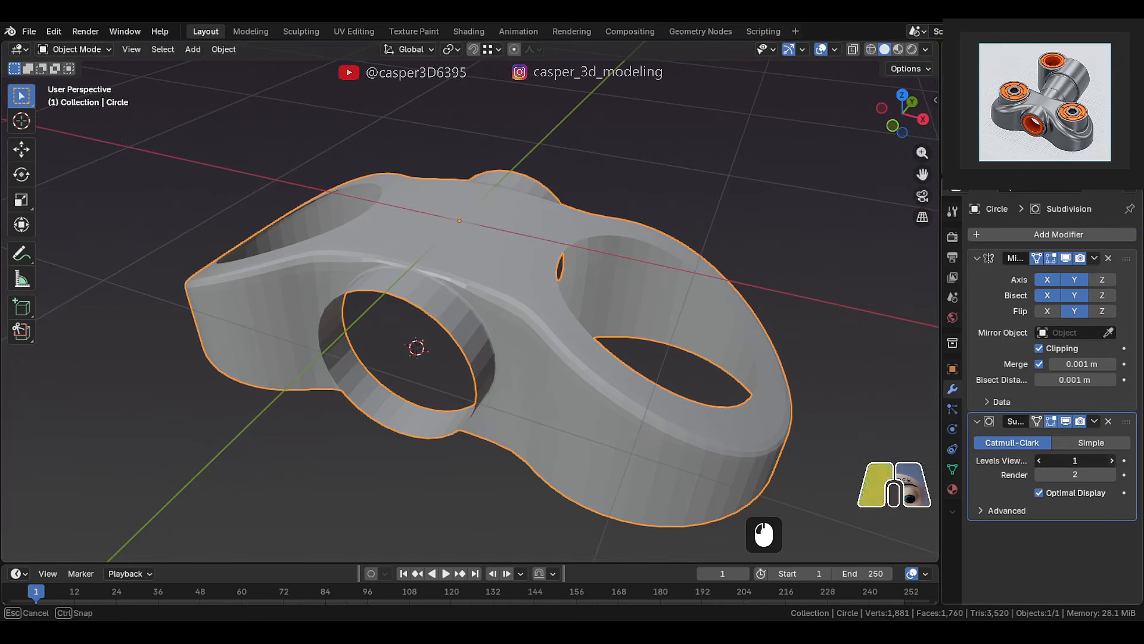
pyautogui.rightClick(481, 273)
pyautogui.click(481, 275)
pyautogui.moveTo(463, 290); pyautogui.dragTo(476, 321, button='middle')
# - Turn off the Subdivision modifier's viewport and Edit Mode display and recalculate the normals of the whole mesh outward
pyautogui.click(1052, 421)
pyautogui.press('Tab')
pyautogui.press('2')
pyautogui.press('a')
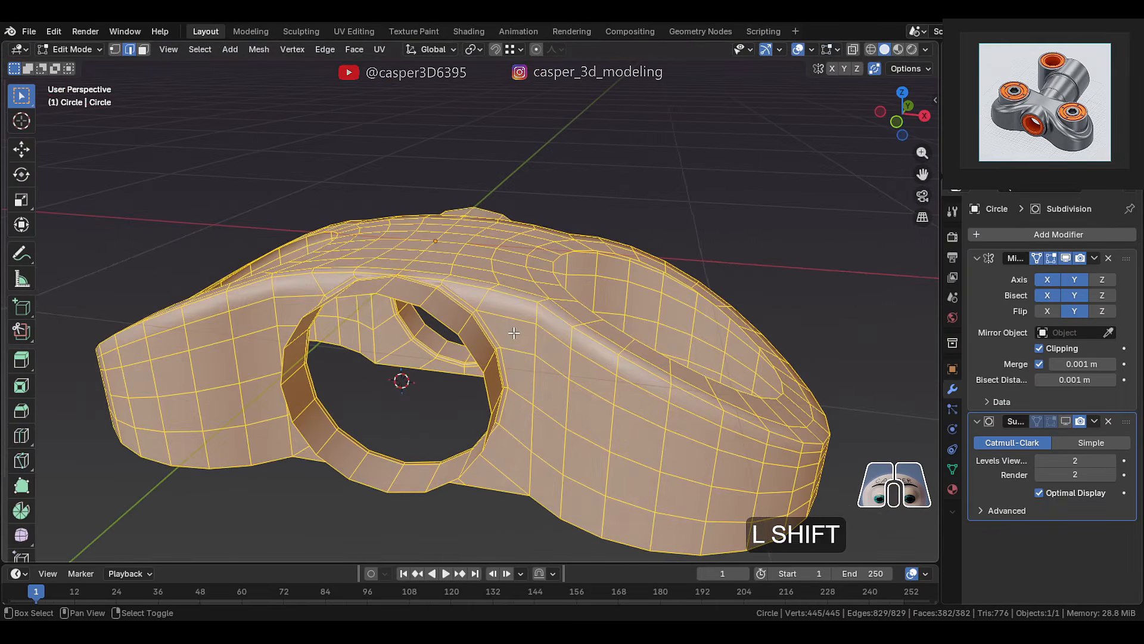
pyautogui.hotkey('shift', 'n')
pyautogui.press('Tab')
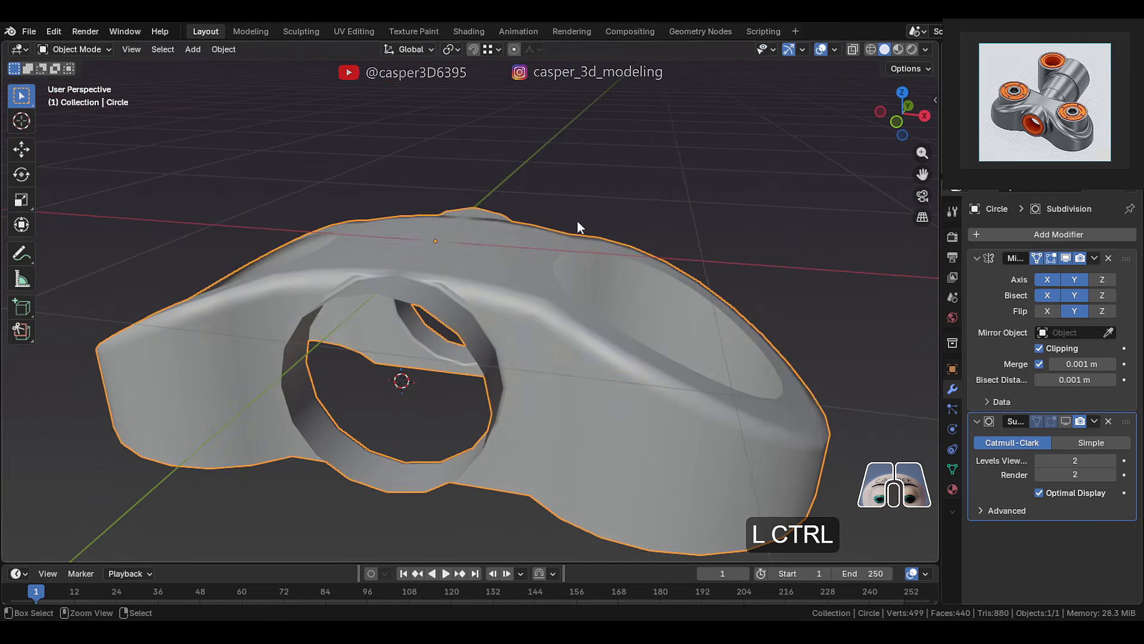
# - Apply the object's scale and add a Solidify modifier
pyautogui.hotkey('ctrl', 'a')
pyautogui.click(575, 220)
pyautogui.click(1049, 233)
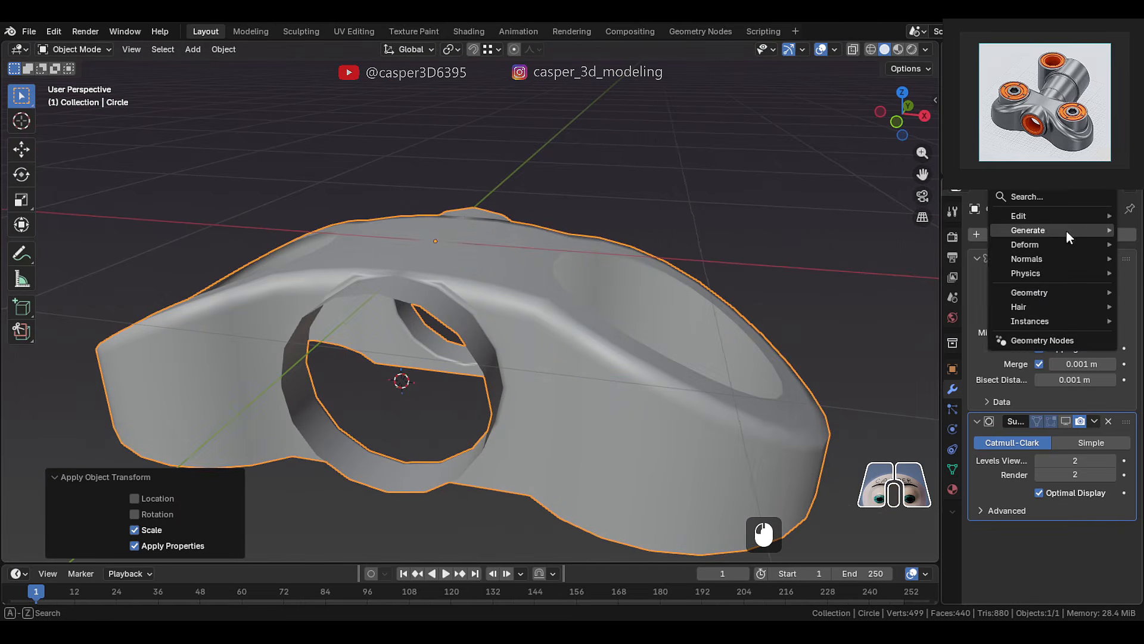
pyautogui.moveTo(1066, 230)
pyautogui.click(938, 442)
pyautogui.moveTo(489, 381); pyautogui.dragTo(531, 375, button='middle')
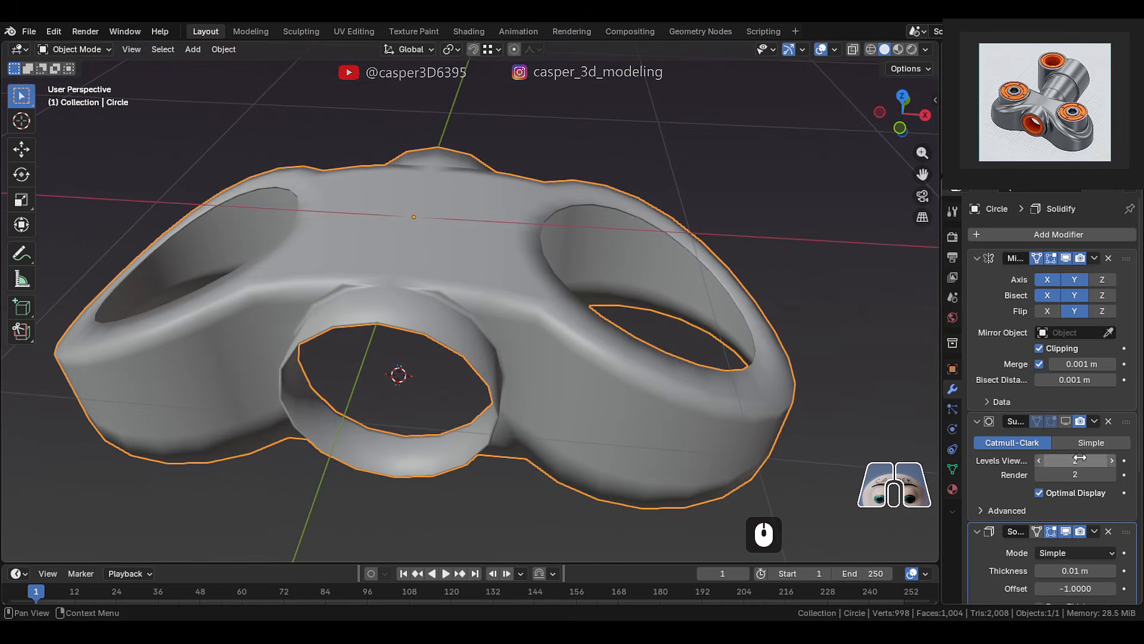
# - Place the Solidify modifier above the Subdivision modifier and set its thickness to 0.04 m
pyautogui.scroll(-2, 1124, 455)
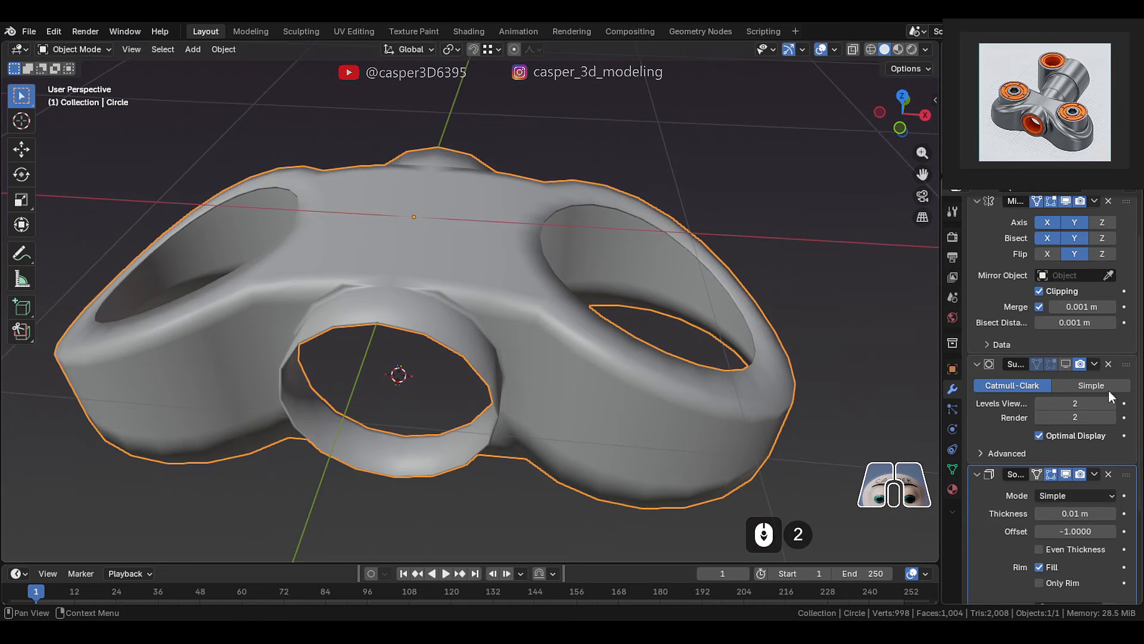
pyautogui.moveTo(1126, 475); pyautogui.dragTo(1111, 360)
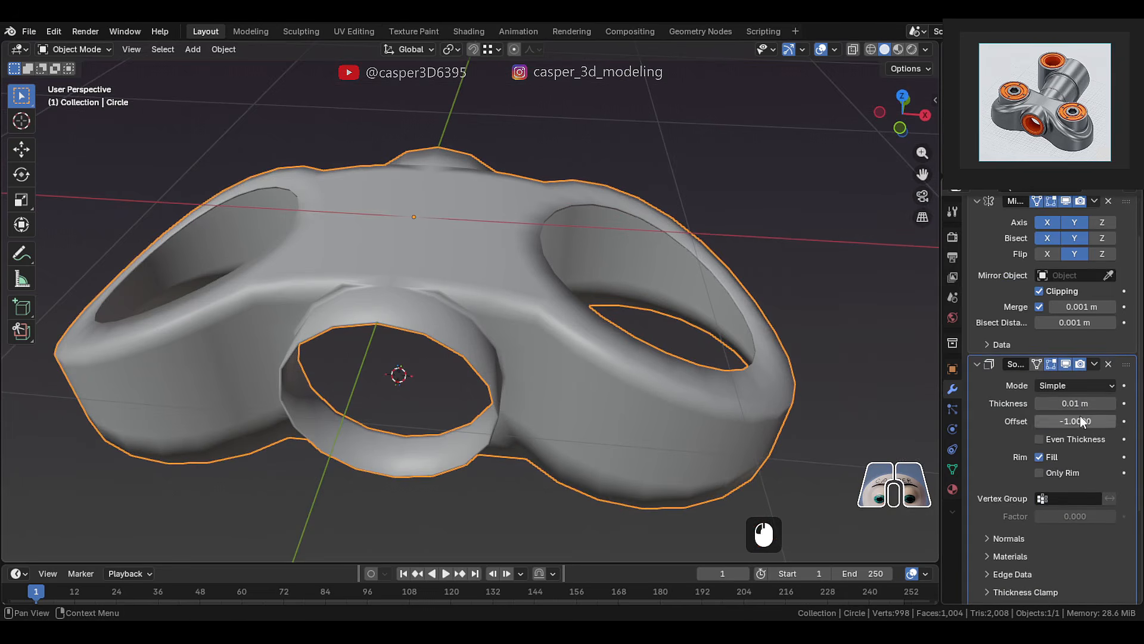
pyautogui.moveTo(1076, 403)
pyautogui.mouseDown()
pyautogui.moveTo(1106, 404)
pyautogui.moveTo(1093, 403)
pyautogui.mouseUp()
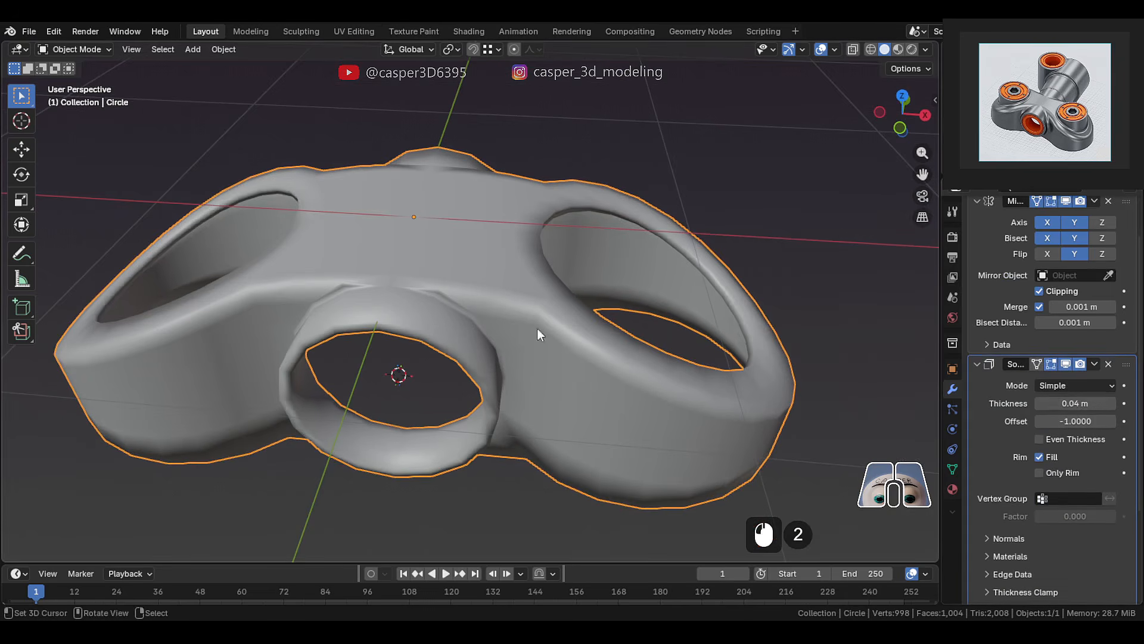
# - Shade the object flat
pyautogui.press('w')
pyautogui.click(504, 317)
pyautogui.moveTo(542, 323); pyautogui.dragTo(454, 250, button='middle')
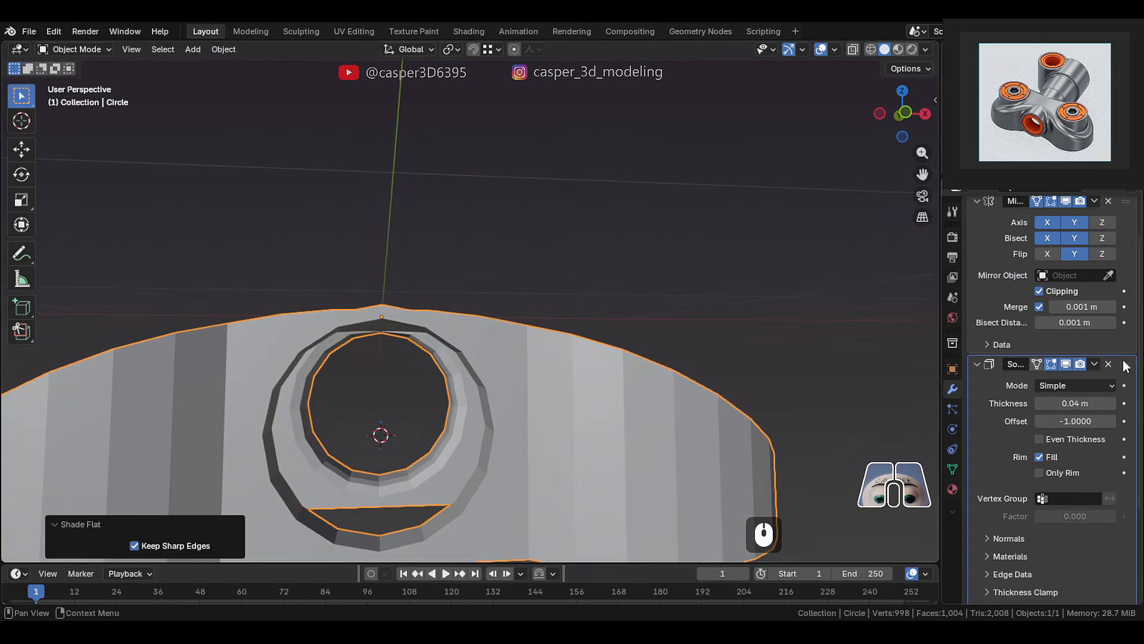
# - Readjust the Solidify thickness to 0.04 m and enable Even Thickness
pyautogui.moveTo(1076, 403); pyautogui.dragTo(1070, 404)
pyautogui.moveTo(560, 361)
pyautogui.mouseDown(button='middle')
pyautogui.moveTo(513, 399)
pyautogui.moveTo(546, 347)
pyautogui.mouseUp(button='middle')
pyautogui.scroll(1, 546, 347)
pyautogui.moveTo(546, 347); pyautogui.dragTo(560, 326, button='middle')
pyautogui.moveTo(1076, 403); pyautogui.dragTo(1082, 403)
pyautogui.moveTo(627, 343); pyautogui.dragTo(454, 347, button='middle')
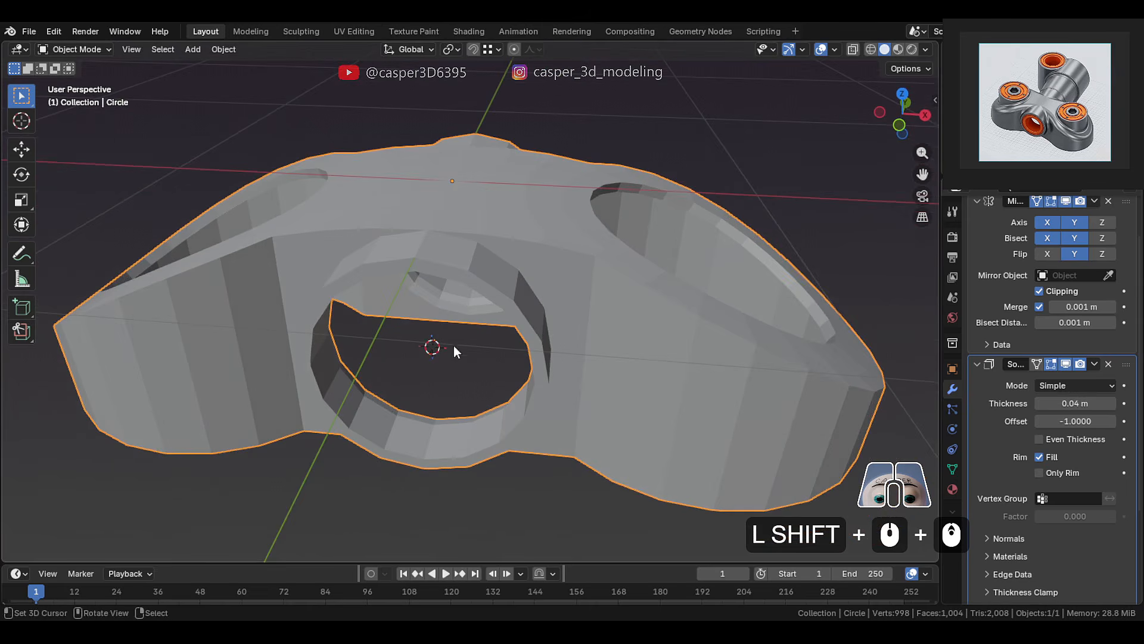
pyautogui.click(1042, 434)
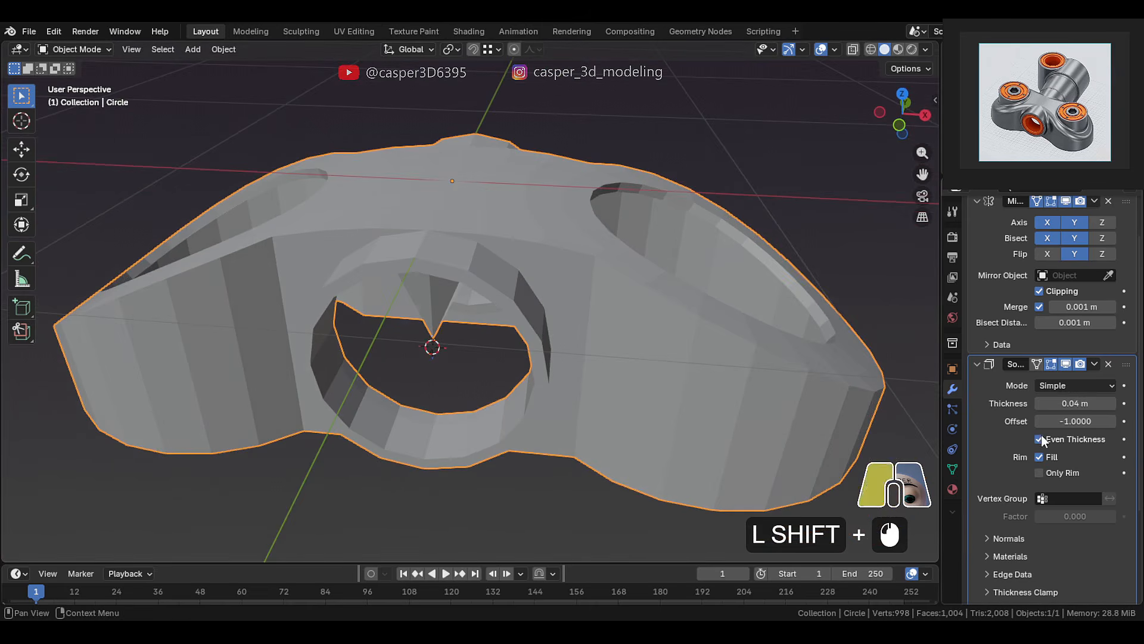
pyautogui.moveTo(456, 289); pyautogui.dragTo(485, 242, button='middle')
pyautogui.moveTo(440, 352); pyautogui.dragTo(520, 326, button='middle')
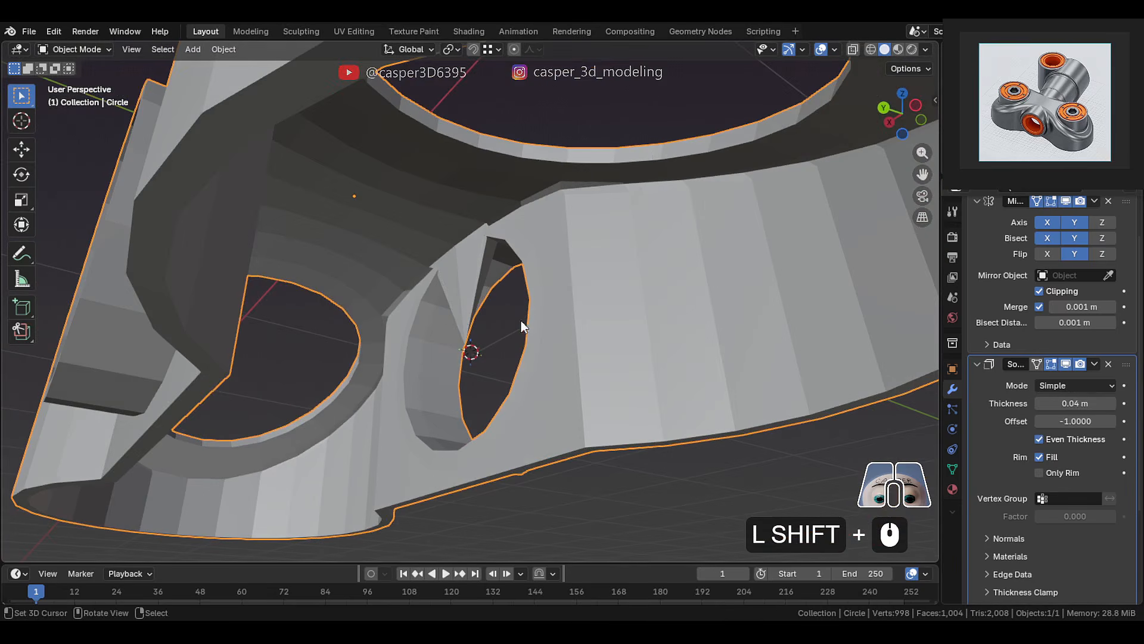
# - Try to apply the Solidify modifier ahead of the Mirror modifier
pyautogui.click(1095, 363)
pyautogui.click(1026, 381)
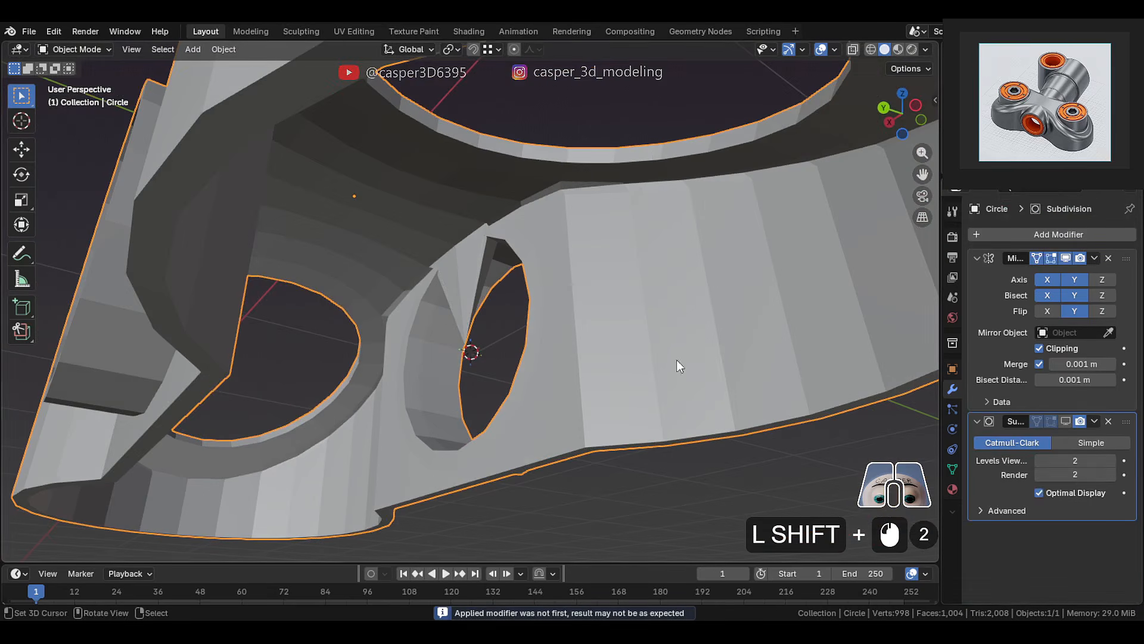
pyautogui.hotkey('ctrl', 'z')
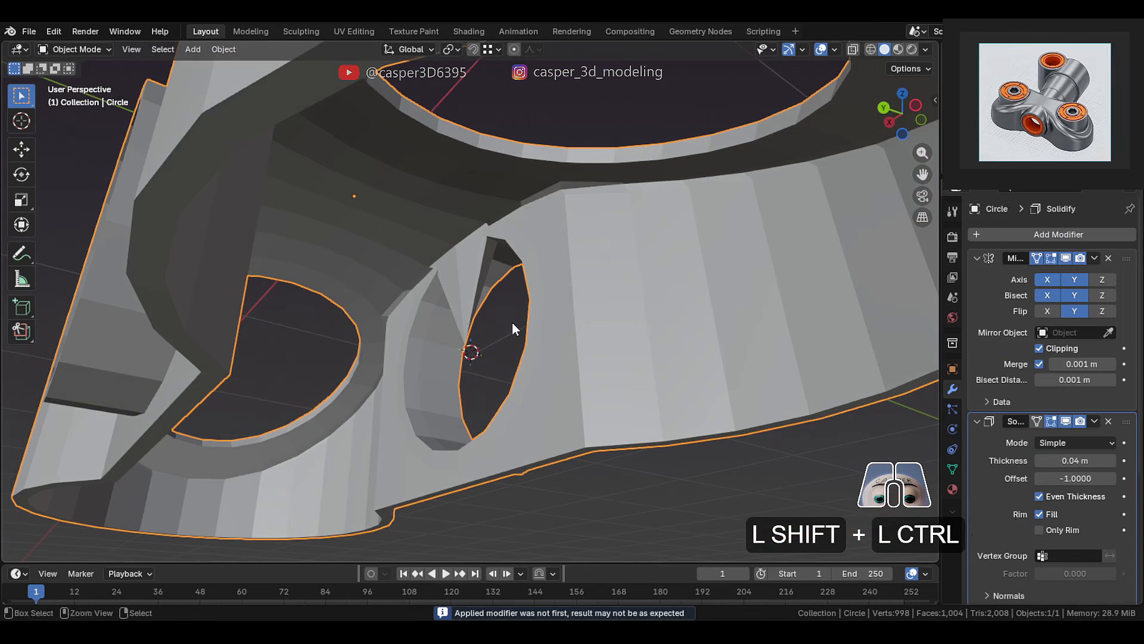
# - Apply the Mirror modifier and the Solidify modifier in that order, keeping only Subdivision in the stack
pyautogui.click(1095, 258)
pyautogui.click(1027, 275)
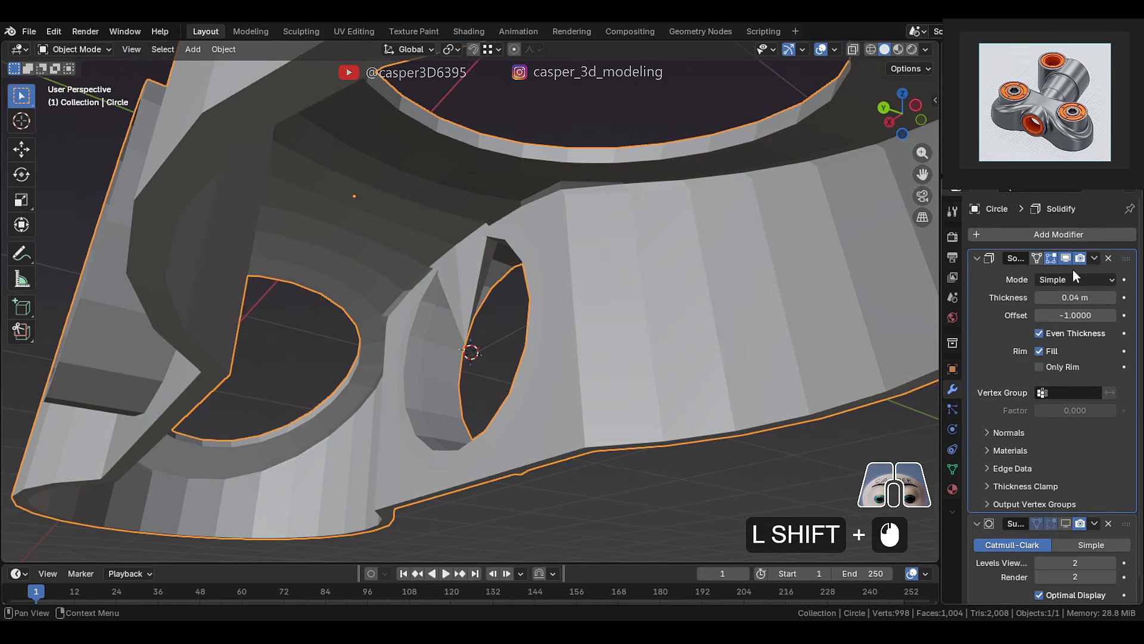
pyautogui.click(1094, 258)
pyautogui.click(1027, 275)
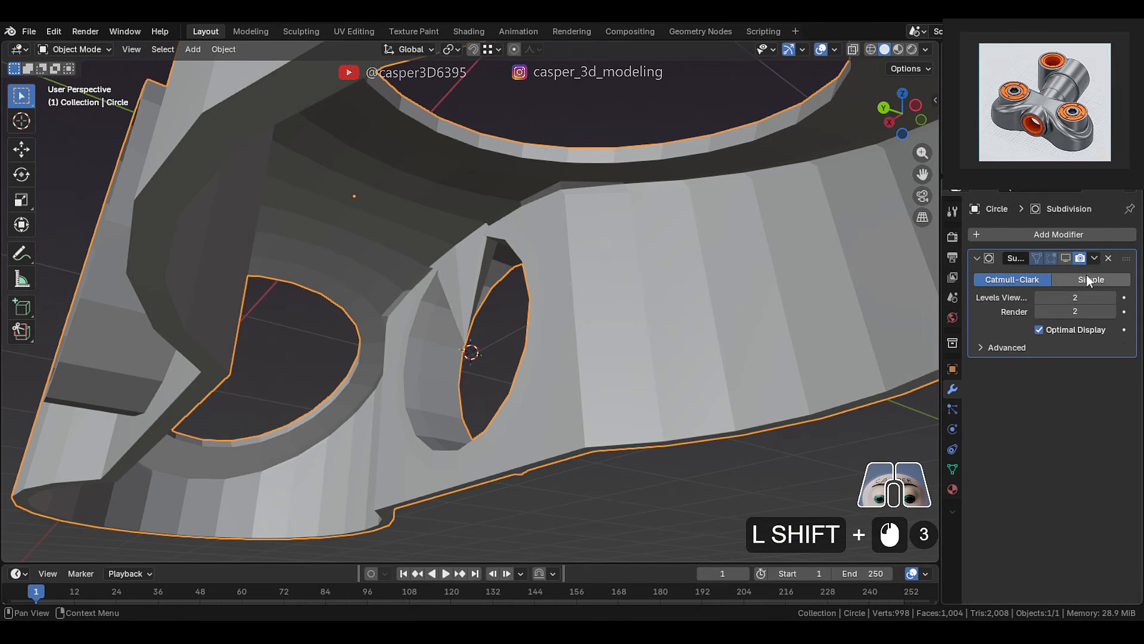
# - Move the spiked vertex at the top centre inside the tube opening along Z, level with its neighbours
pyautogui.press('Tab')
pyautogui.scroll(1, 541, 294)
pyautogui.press('1')
pyautogui.moveTo(541, 294); pyautogui.dragTo(587, 416, button='middle')
pyautogui.rightClick(515, 288)
pyautogui.scroll(4, 515, 289)
pyautogui.rightClick(521, 317)
pyautogui.scroll(2, 587, 416)
pyautogui.press('g')
pyautogui.press('z')
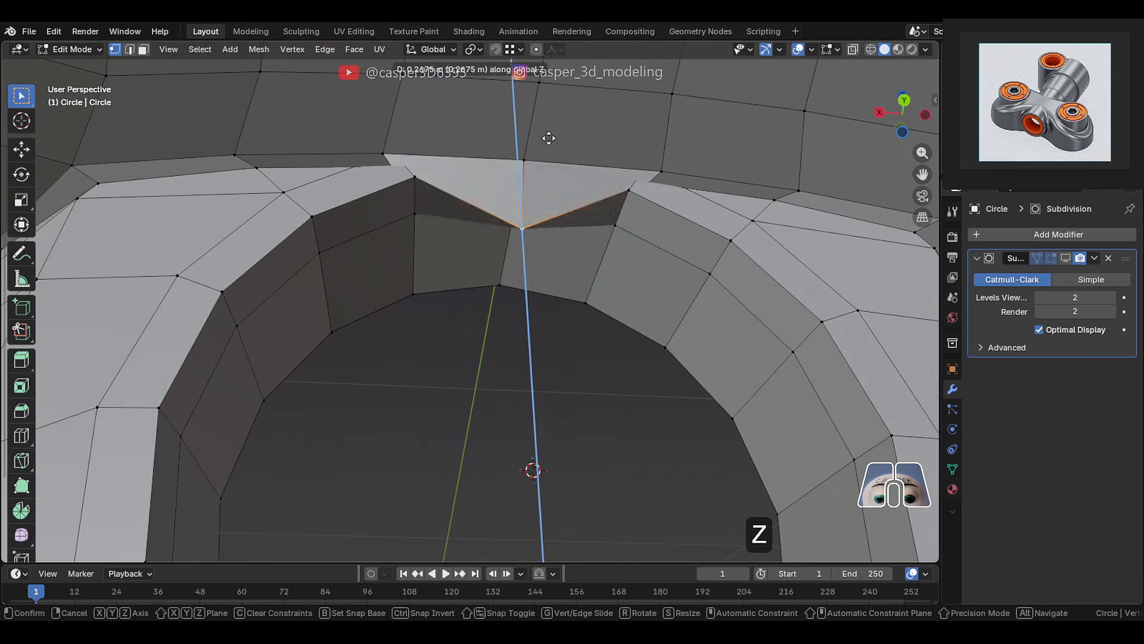
pyautogui.click(456, 167)
# - Select the two hidden inner vertices on either side of the top-centre vertex and move them together along Z
pyautogui.moveTo(456, 167); pyautogui.dragTo(422, 224, button='middle')
pyautogui.hotkey('shift', 'z')
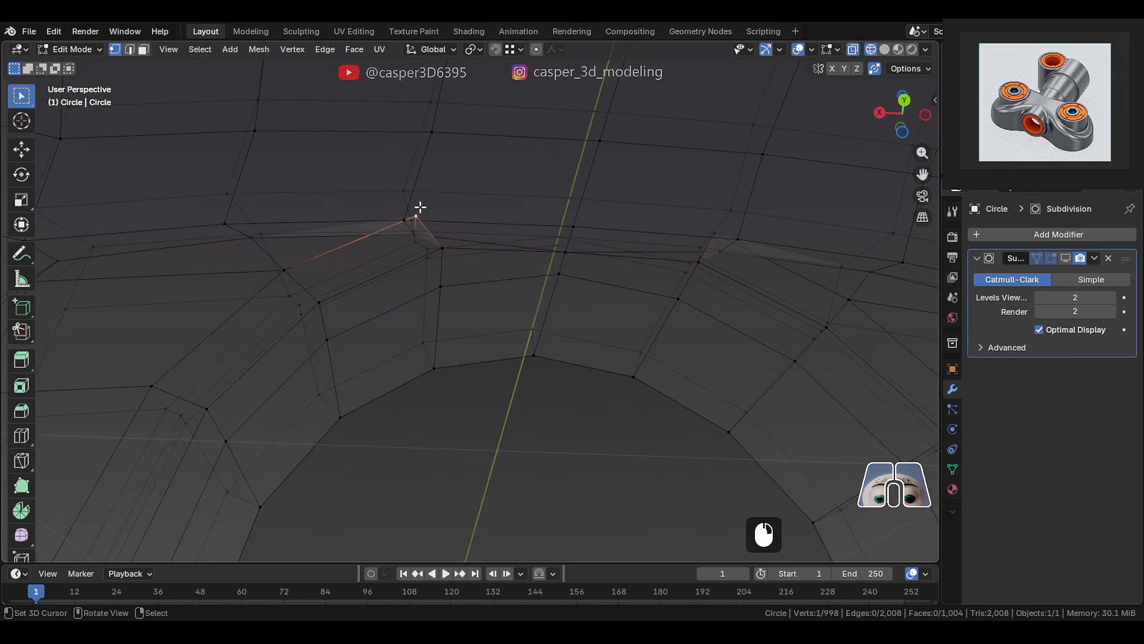
pyautogui.keyDown('shift'); pyautogui.rightClick(724, 225); pyautogui.keyUp('shift')
pyautogui.hotkey('shift', 'z')
pyautogui.press('g')
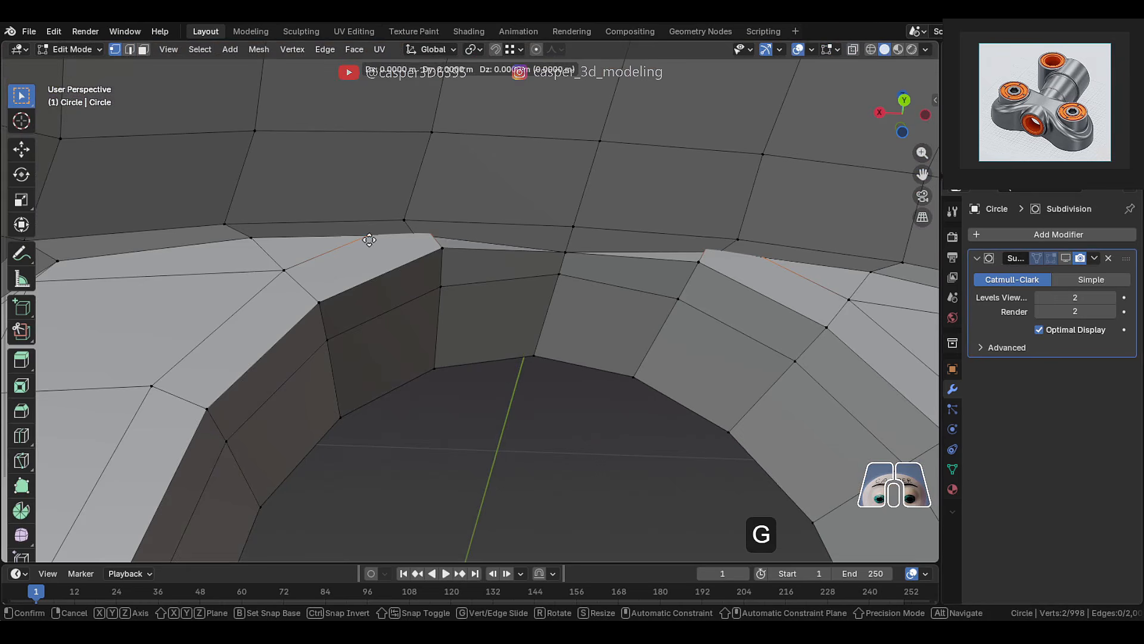
pyautogui.press('z')
pyautogui.keyDown('shift'); pyautogui.click(366, 263); pyautogui.keyUp('shift')
# - Move the centre vertex where the tube's top meets the body along Y
pyautogui.moveTo(366, 262); pyautogui.dragTo(620, 274, button='middle')
pyautogui.keyDown('shift'); pyautogui.moveTo(620, 274); pyautogui.dragTo(508, 269, button='middle'); pyautogui.keyUp('shift')
pyautogui.rightClick(513, 241)
pyautogui.press('g')
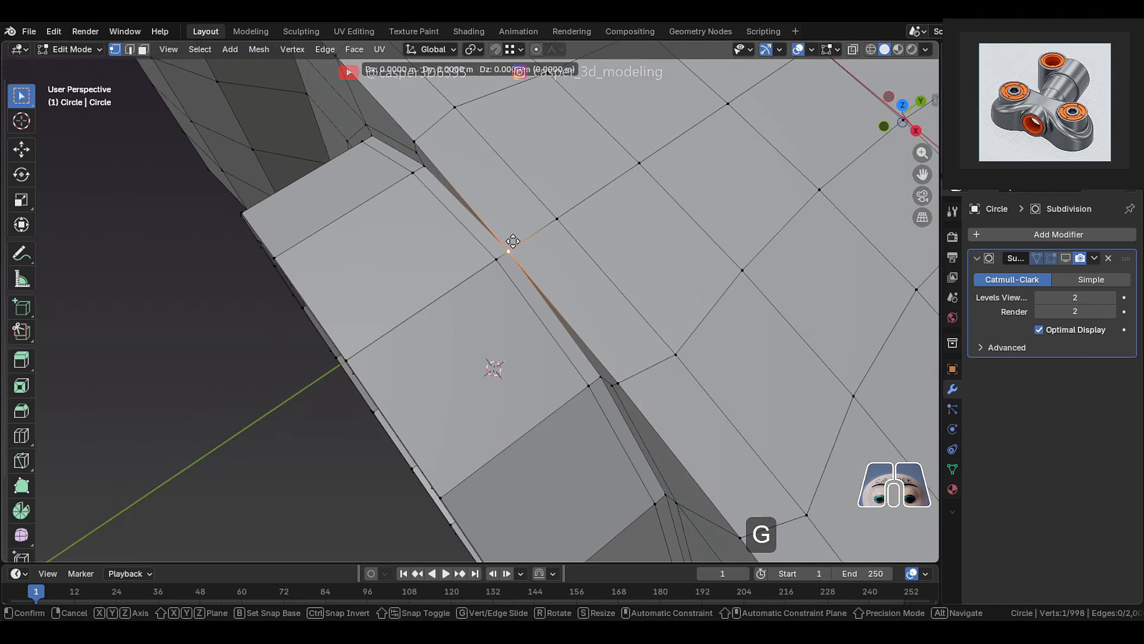
pyautogui.press('y')
pyautogui.click(559, 221)
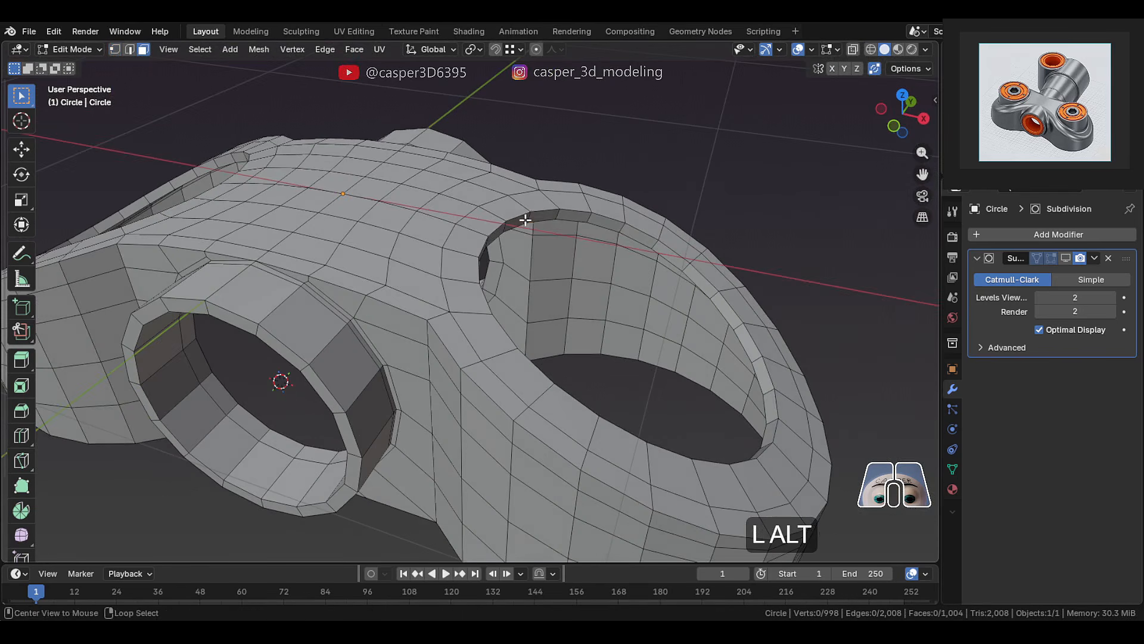
# - Extrude the upper inner face loop of one end ring's hole along its normals by 0.0356 m
pyautogui.keyDown('alt'); pyautogui.click(525, 221); pyautogui.keyUp('alt')
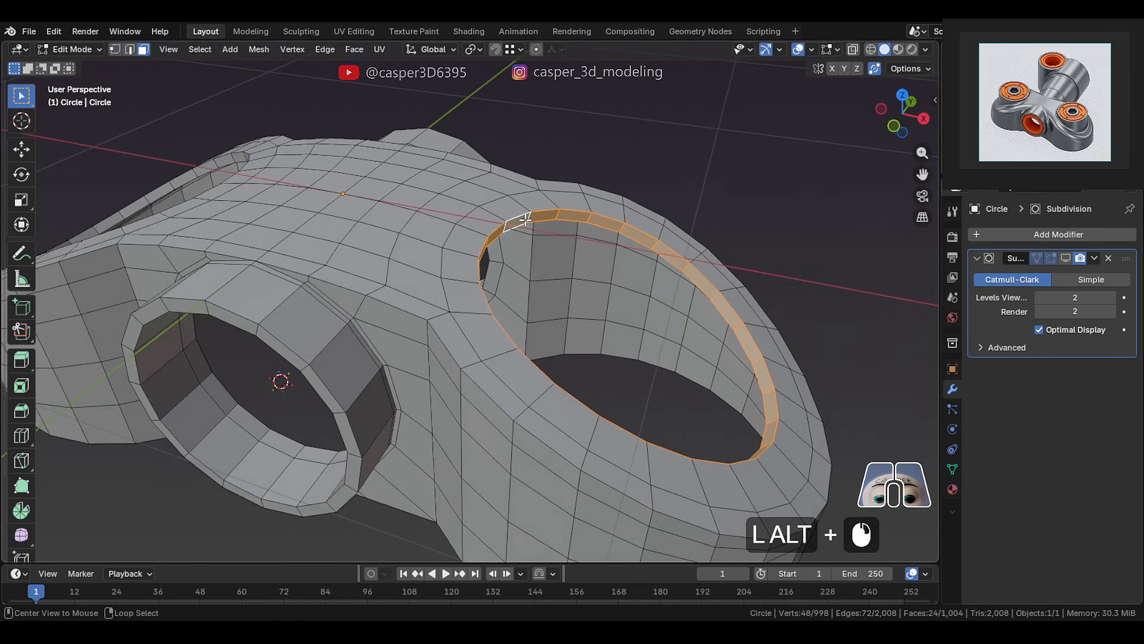
pyautogui.keyDown('shift'); pyautogui.moveTo(553, 233); pyautogui.dragTo(474, 256, button='middle'); pyautogui.keyUp('shift')
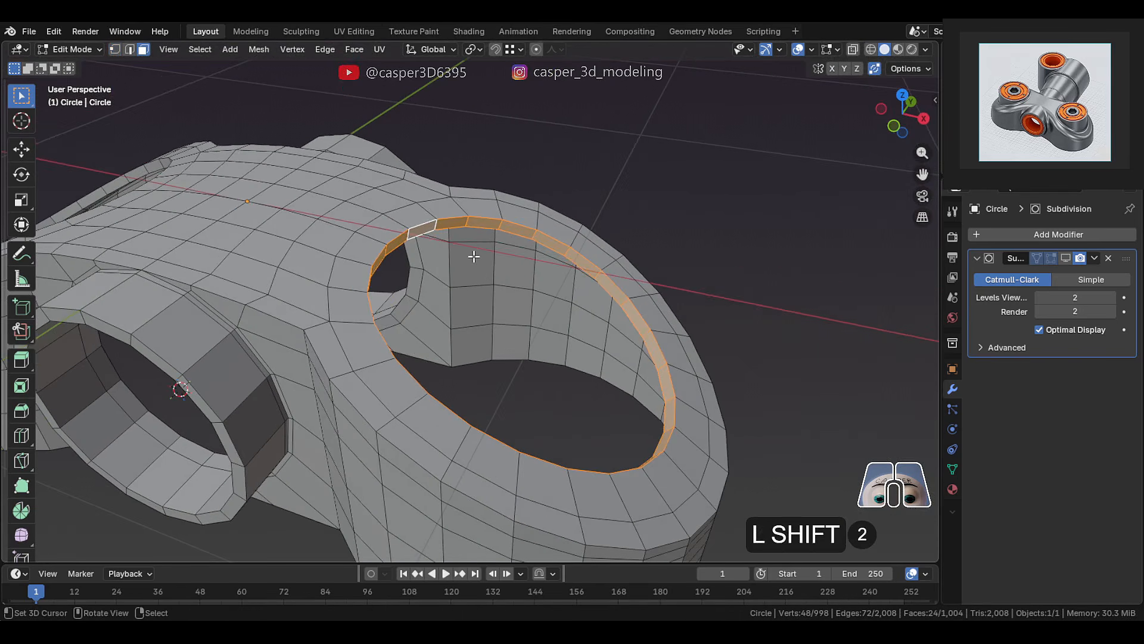
pyautogui.hotkey('alt', 'e')
pyautogui.click(504, 215)
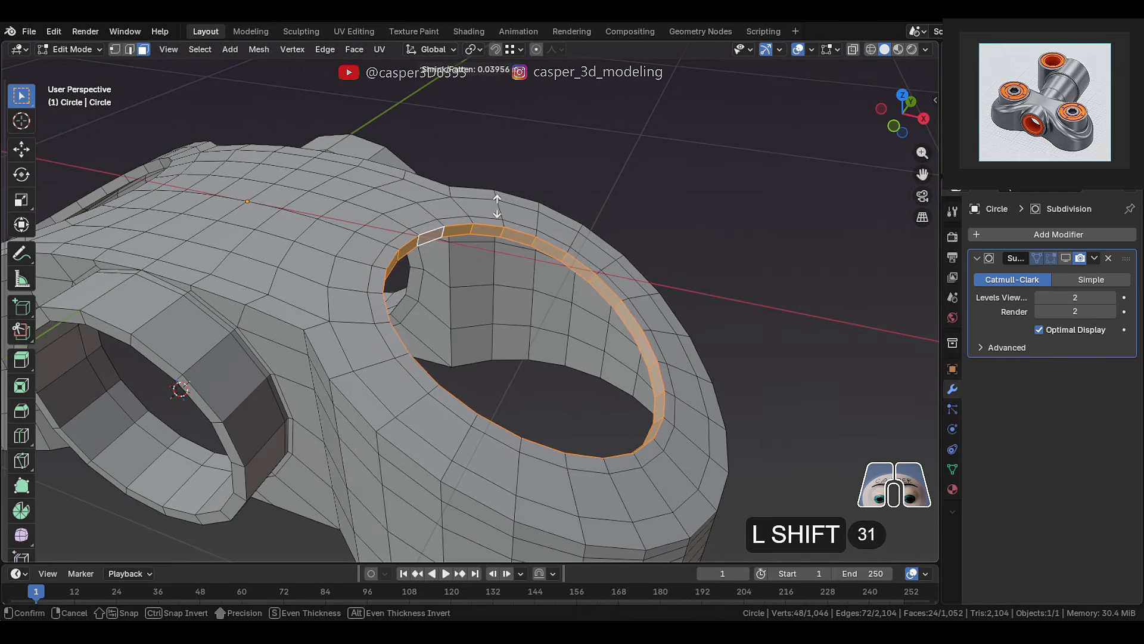
pyautogui.keyDown('alt'); pyautogui.click(500, 212); pyautogui.keyUp('alt')
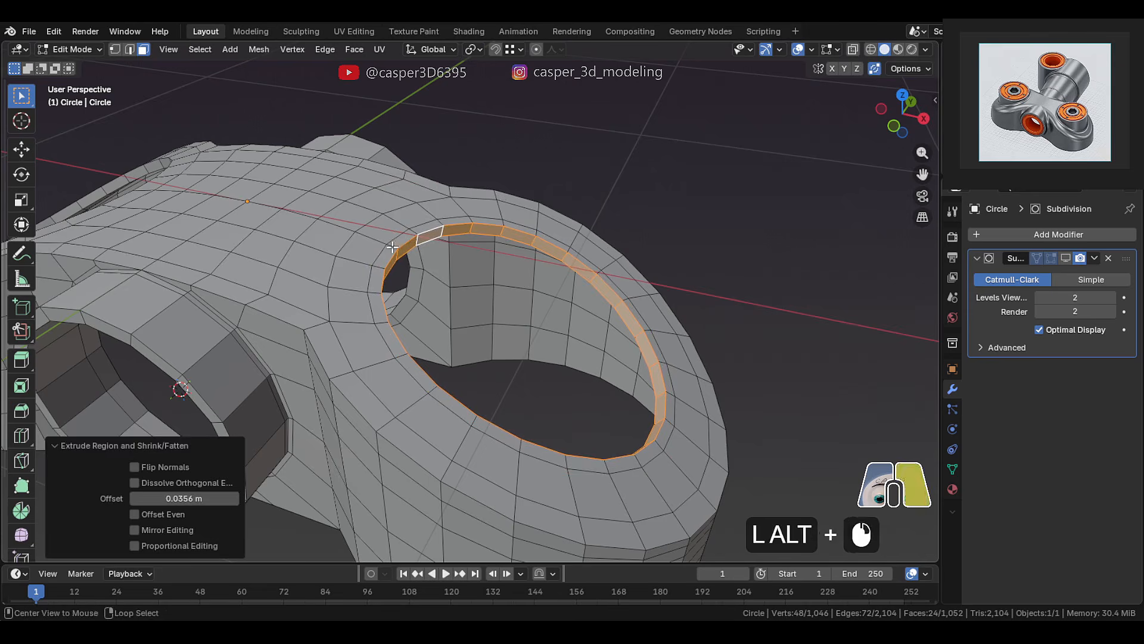
# - Extrude the top face loop of the ring hole's new lip upward along Z into a tall collar
pyautogui.moveTo(500, 213); pyautogui.dragTo(511, 276, button='middle')
pyautogui.press('e')
pyautogui.press('z')
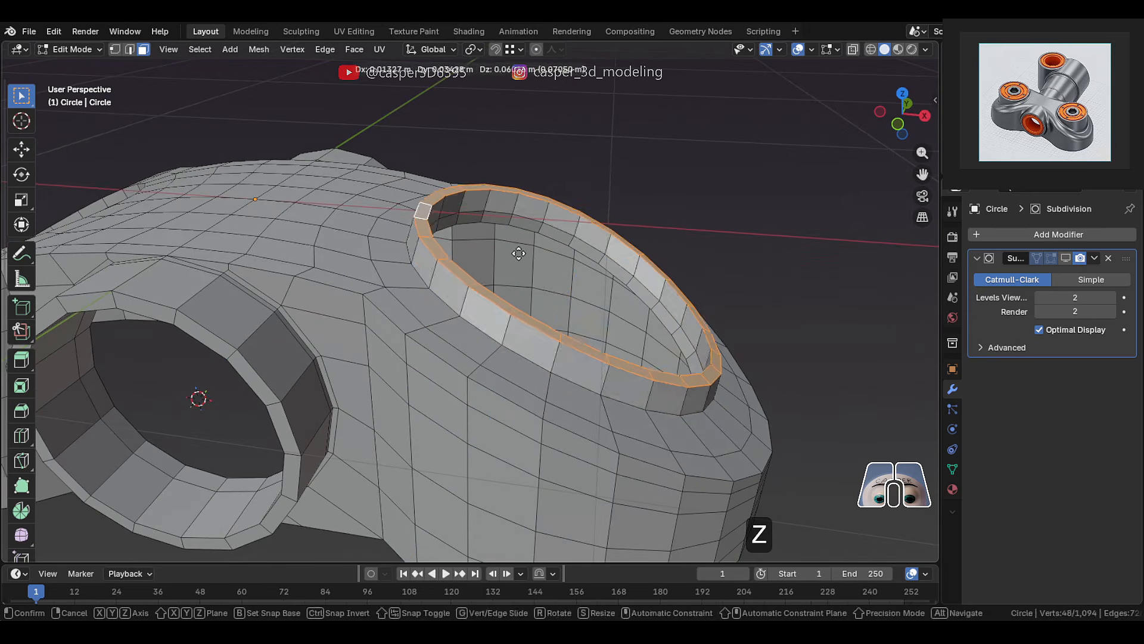
pyautogui.click(627, 229)
pyautogui.moveTo(627, 229); pyautogui.dragTo(481, 256, button='middle')
# - Flatten the collar's rim by scaling it to 0 on Z, and lower it along Z closer to the ring
pyautogui.press('s')
pyautogui.press('z')
pyautogui.press('0')
pyautogui.click(648, 235)
pyautogui.press('g')
pyautogui.press('z')
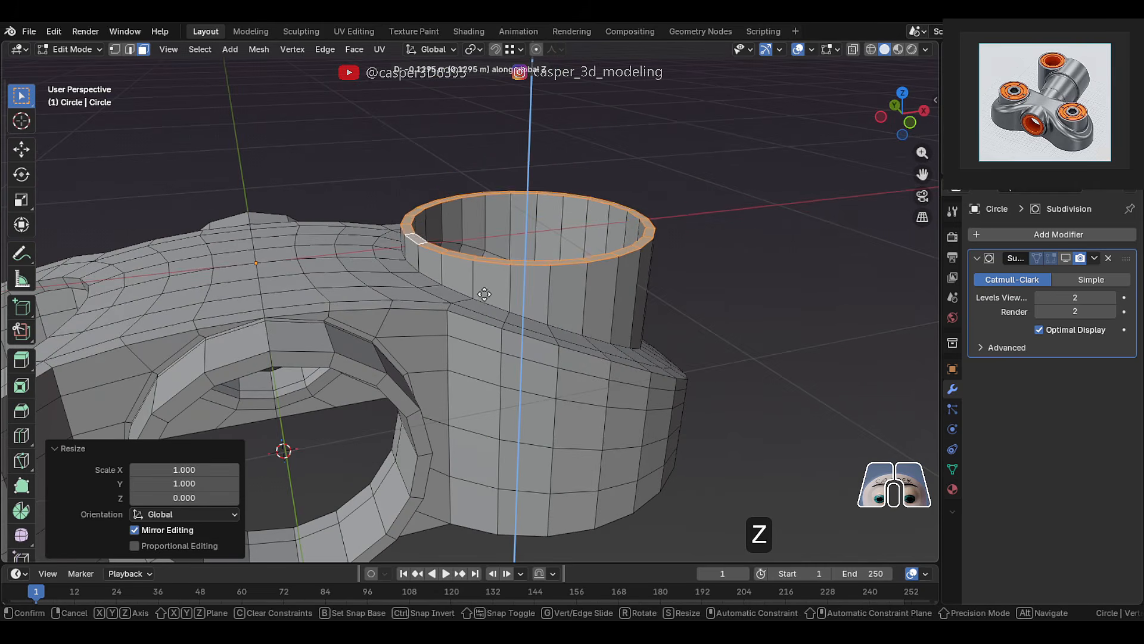
pyautogui.press('shift')
pyautogui.click(498, 417)
# - Bevel the edge loop where the collar meets the ring with 2 segments and profile shape 1
pyautogui.moveTo(498, 417); pyautogui.dragTo(475, 422, button='middle')
pyautogui.scroll(4, 513, 312)
pyautogui.press('2')
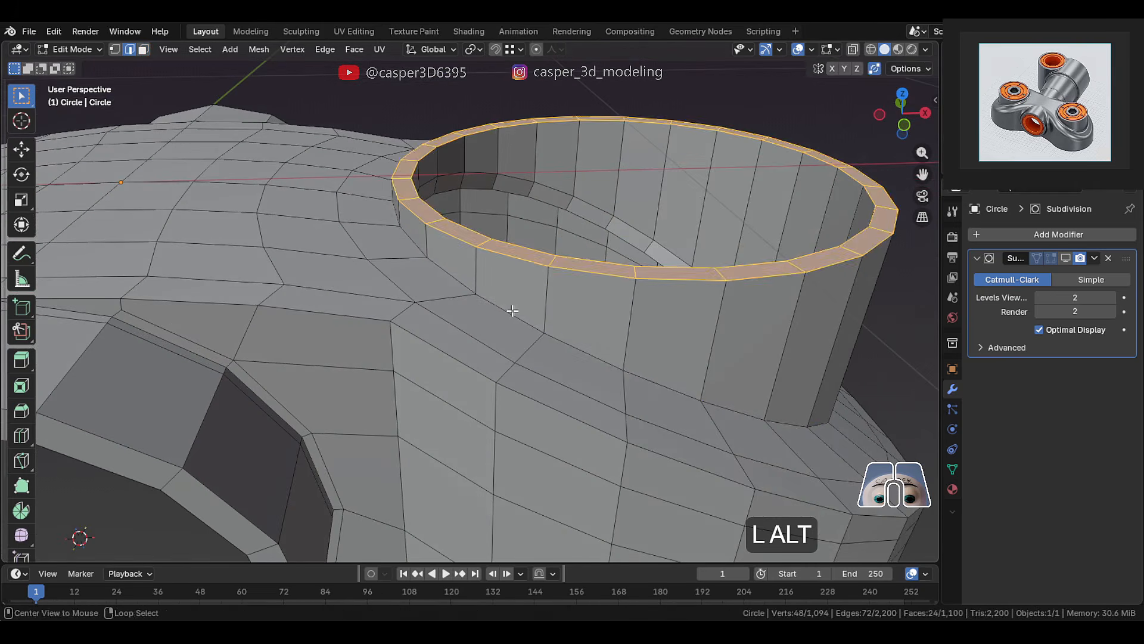
pyautogui.keyDown('alt'); pyautogui.click(537, 318); pyautogui.keyUp('alt')
pyautogui.hotkey('ctrl', 'b')
pyautogui.press('shift')
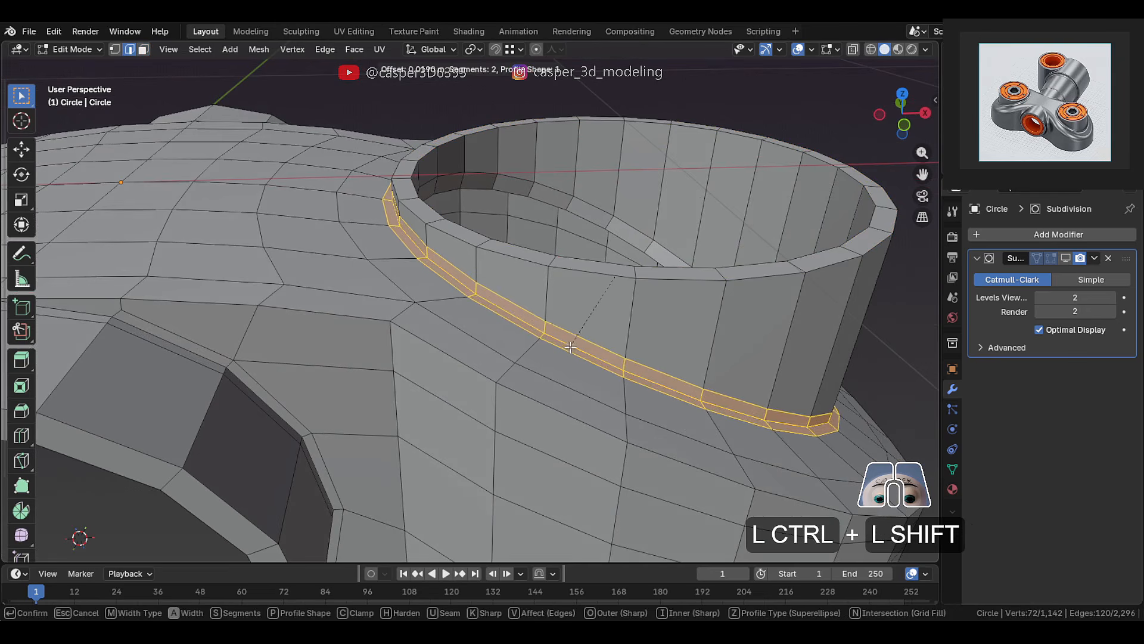
pyautogui.click(566, 353)
# - Bevel the inner and outer edge loops of the collar's top rim
pyautogui.keyDown('alt'); pyautogui.click(571, 256); pyautogui.keyUp('alt')
pyautogui.keyDown('alt'); pyautogui.keyDown('shift'); pyautogui.click(575, 253); pyautogui.keyUp('shift'); pyautogui.keyUp('alt')
pyautogui.moveTo(531, 294); pyautogui.dragTo(467, 324, button='middle')
pyautogui.scroll(1, 587, 254)
pyautogui.hotkey('ctrl', 'b')
pyautogui.click(616, 287)
# - Bevel the side tube's inner and outer rim edge loops with 2 segments and profile shape 1, and return to Object Mode
pyautogui.keyDown('alt'); pyautogui.click(477, 319); pyautogui.keyUp('alt')
pyautogui.keyDown('alt'); pyautogui.keyDown('shift'); pyautogui.click(493, 306); pyautogui.keyUp('shift'); pyautogui.keyUp('alt')
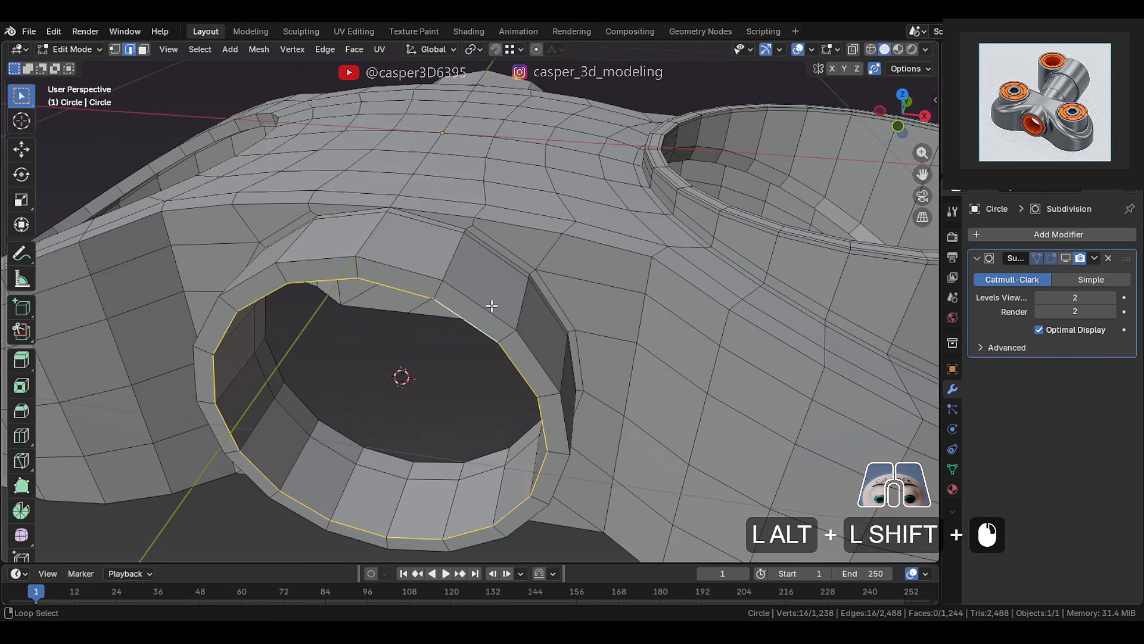
pyautogui.hotkey('ctrl', 'b')
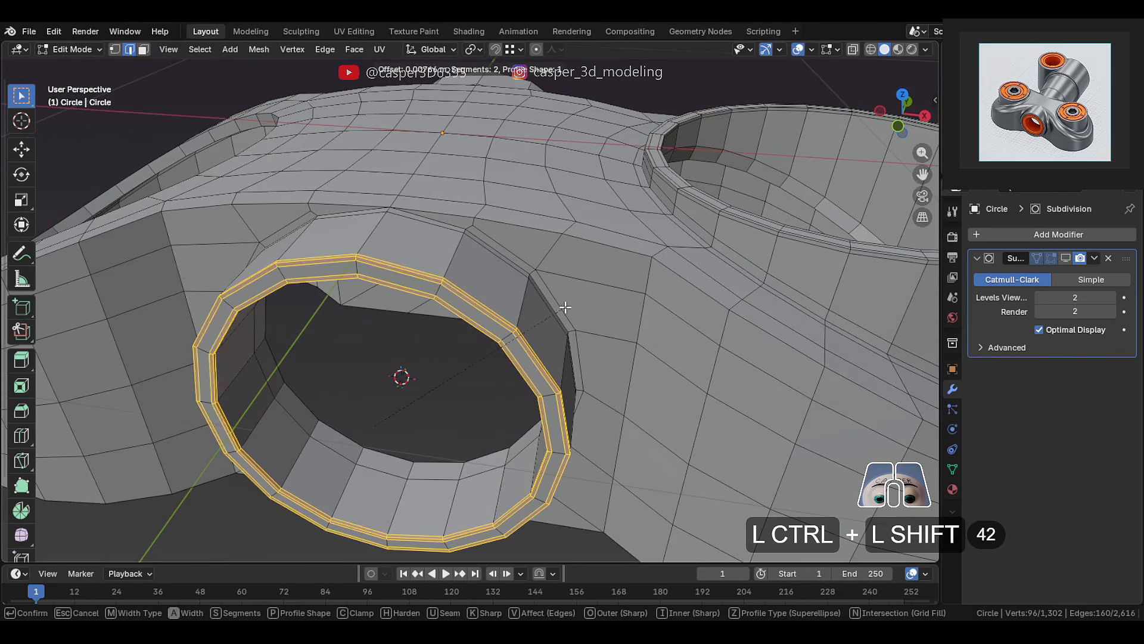
pyautogui.click(565, 307)
pyautogui.scroll(-3, 526, 299)
pyautogui.press('Tab')
pyautogui.moveTo(482, 297); pyautogui.dragTo(460, 308, button='middle')
pyautogui.press('Tab')
pyautogui.press('Tab')
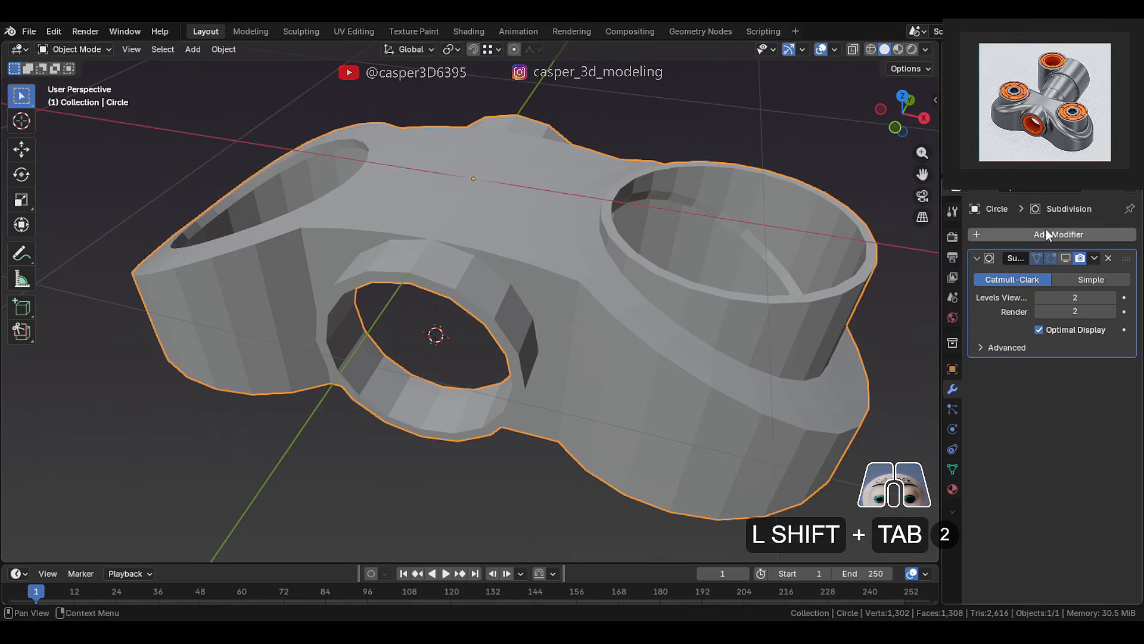
# - Add a new Mirror modifier and place it above the Subdivision modifier
pyautogui.click(1046, 232)
pyautogui.moveTo(989, 233)
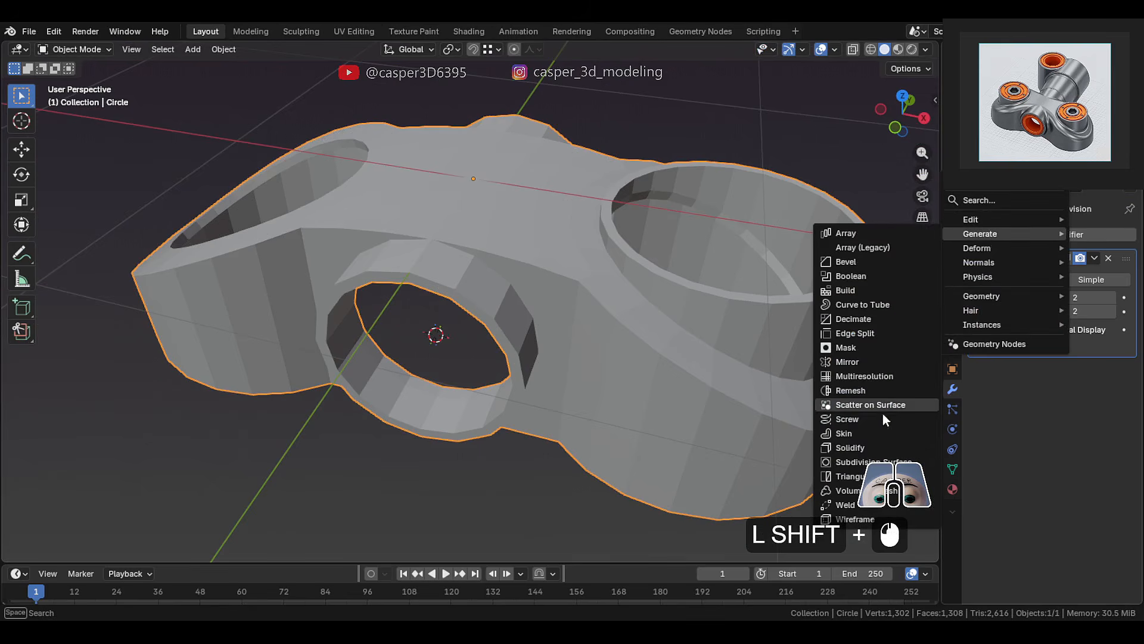
pyautogui.click(884, 362)
pyautogui.scroll(-2, 569, 321)
pyautogui.moveTo(1121, 367); pyautogui.dragTo(1117, 210)
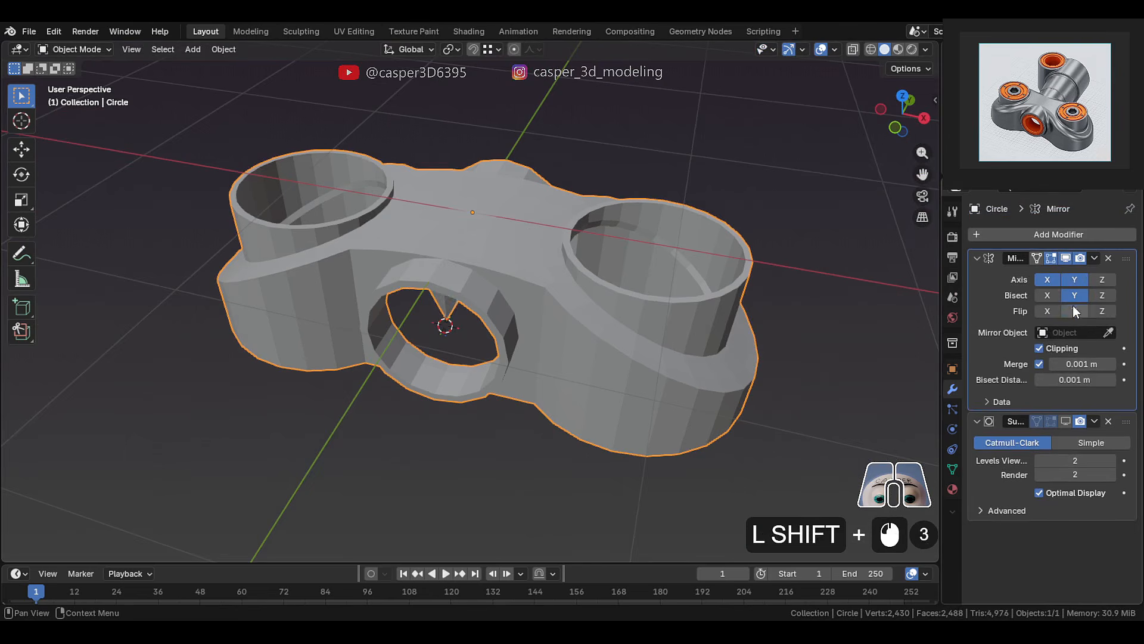
# - Apply the Mirror modifier and go into Edit Mode on the joint body
pyautogui.click(1095, 258)
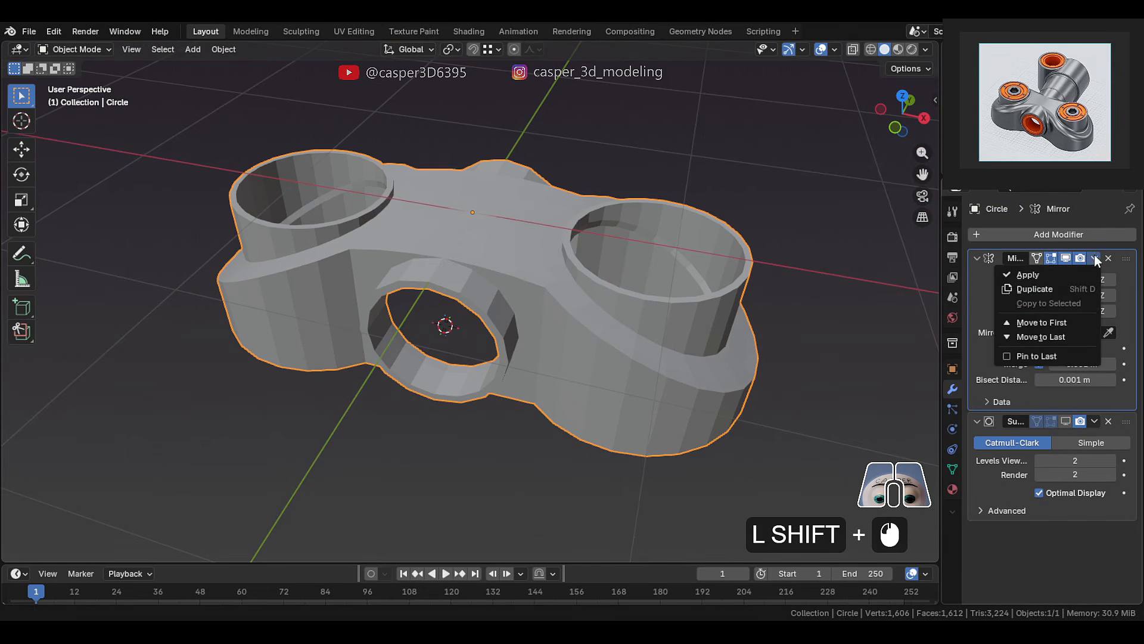
pyautogui.click(1032, 278)
pyautogui.press('Tab')
pyautogui.moveTo(504, 230); pyautogui.dragTo(517, 237, button='middle')
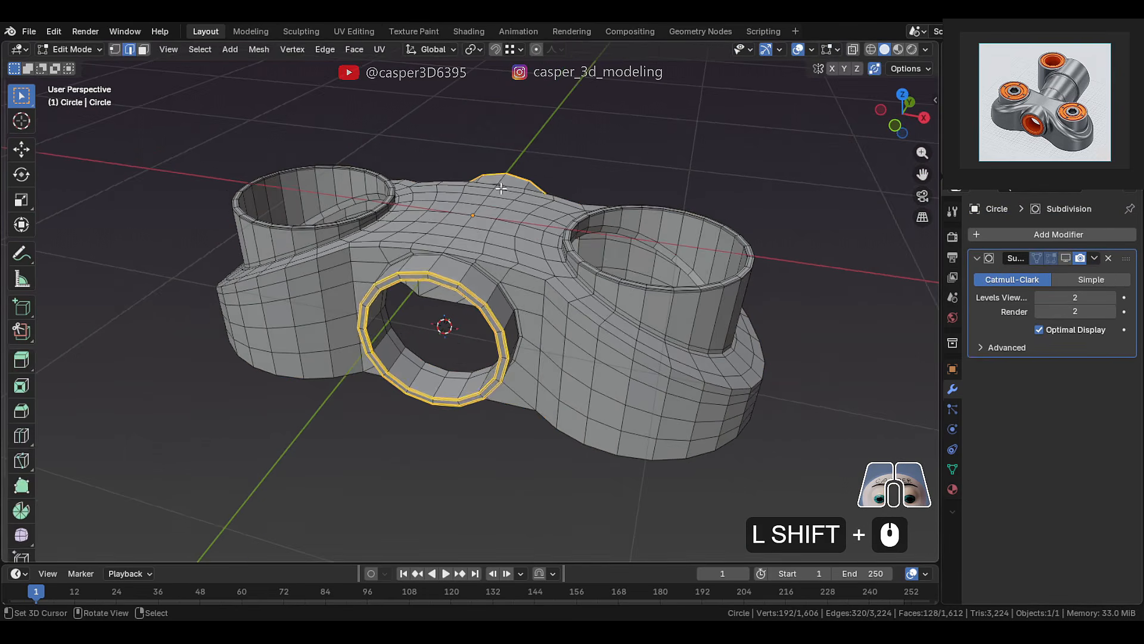
pyautogui.press('Tab')
pyautogui.scroll(3, 436, 232)
pyautogui.moveTo(626, 244); pyautogui.dragTo(432, 233, button='middle')
pyautogui.press('Tab')
pyautogui.scroll(3, 431, 233)
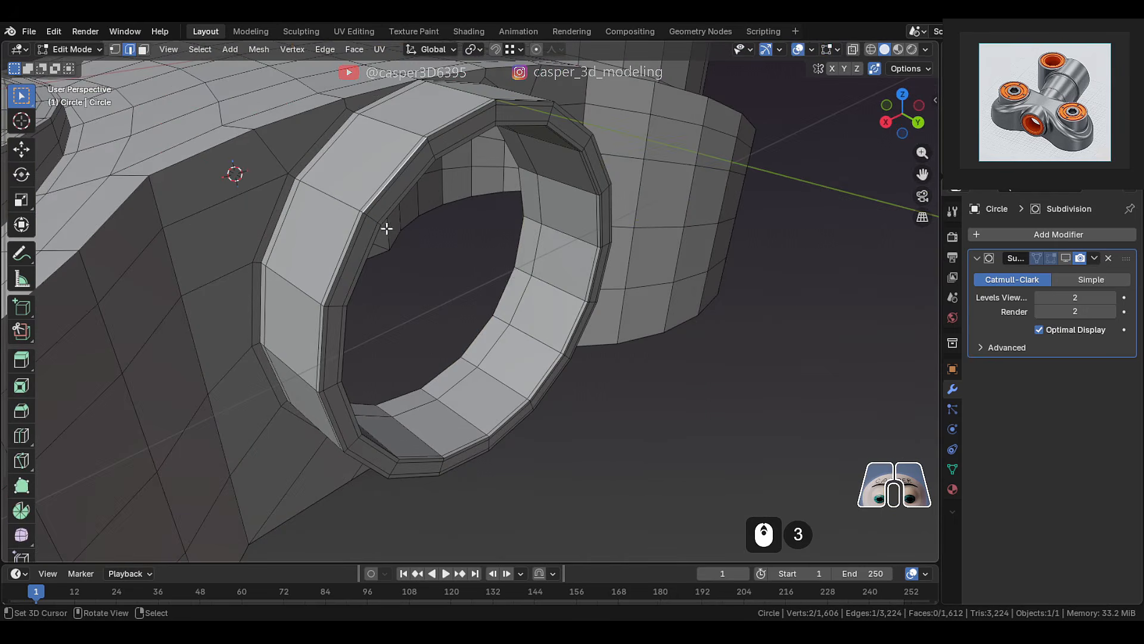
# - Select the rim face loop of the side tube on the positive Y side, grow the selection, and move it about 0.518 m outward along Y
pyautogui.keyDown('alt'); pyautogui.click(369, 219); pyautogui.keyUp('alt')
pyautogui.press('ctrl+KP_Add')
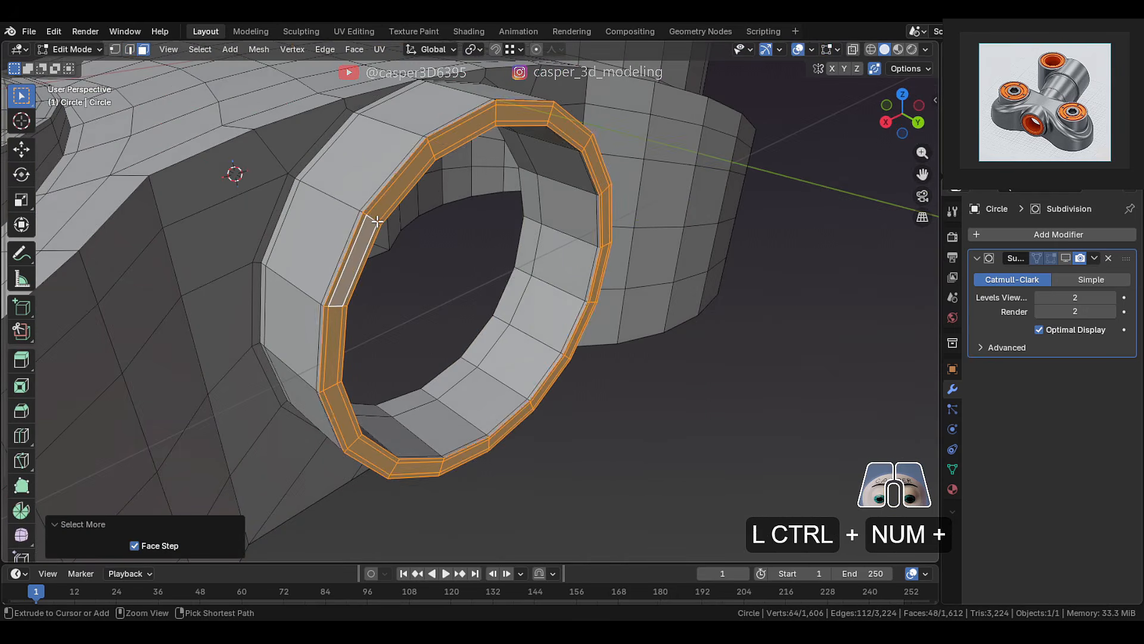
pyautogui.scroll(-4, 380, 223)
pyautogui.moveTo(380, 223); pyautogui.dragTo(418, 250, button='middle')
pyautogui.keyDown('shift'); pyautogui.moveTo(417, 250); pyautogui.dragTo(530, 281, button='middle'); pyautogui.keyUp('shift')
pyautogui.press('g')
pyautogui.press('y')
pyautogui.click(559, 262)
# - Move the selected tube rim farther outward along Y and scale it to 0.995
pyautogui.press('g')
pyautogui.press('y')
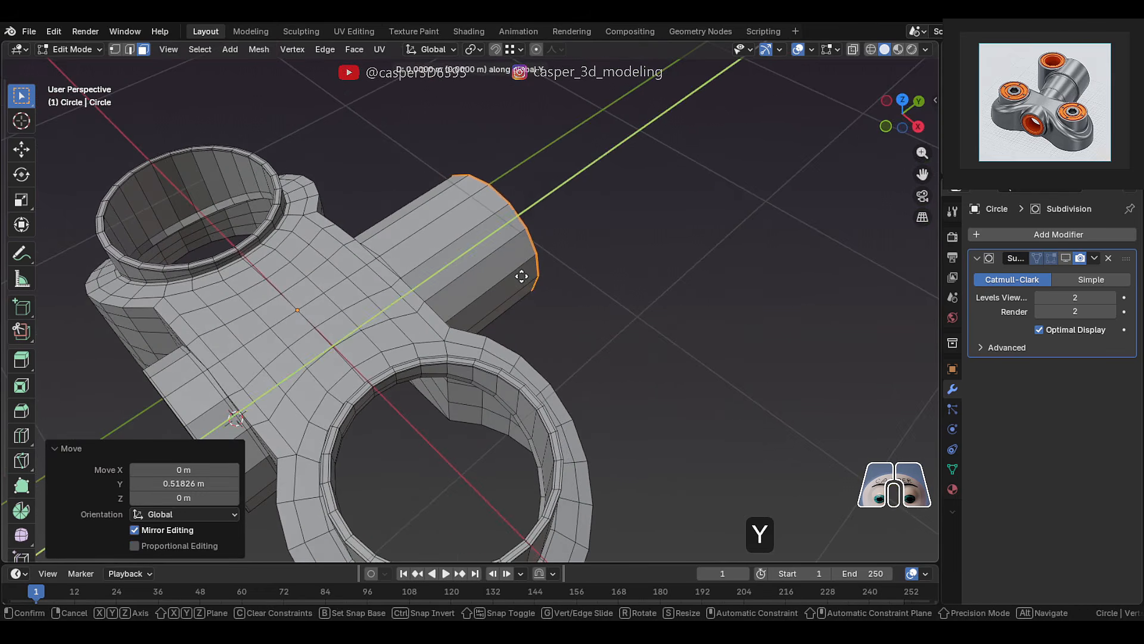
pyautogui.click(580, 238)
pyautogui.moveTo(580, 238); pyautogui.dragTo(575, 277, button='middle')
pyautogui.press('s')
pyautogui.click(606, 271)
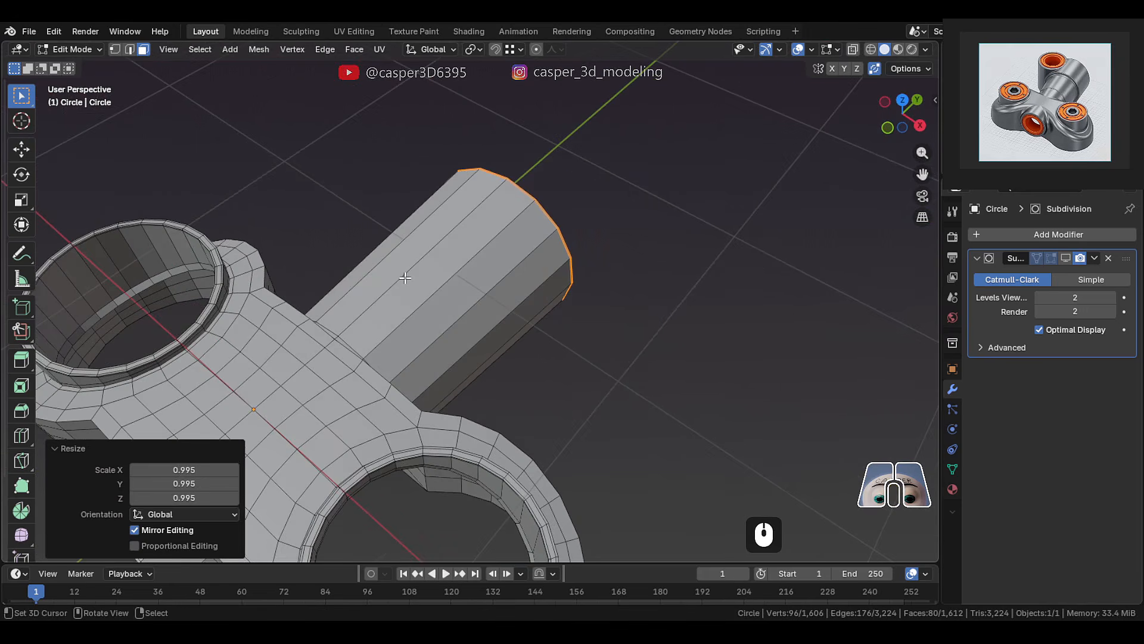
# - Pull the tube rim back toward the body along Y in two moves, the first about 0.053 m, judging the second from the top view
pyautogui.press('g')
pyautogui.press('y')
pyautogui.click(414, 240)
pyautogui.press('KP_7')
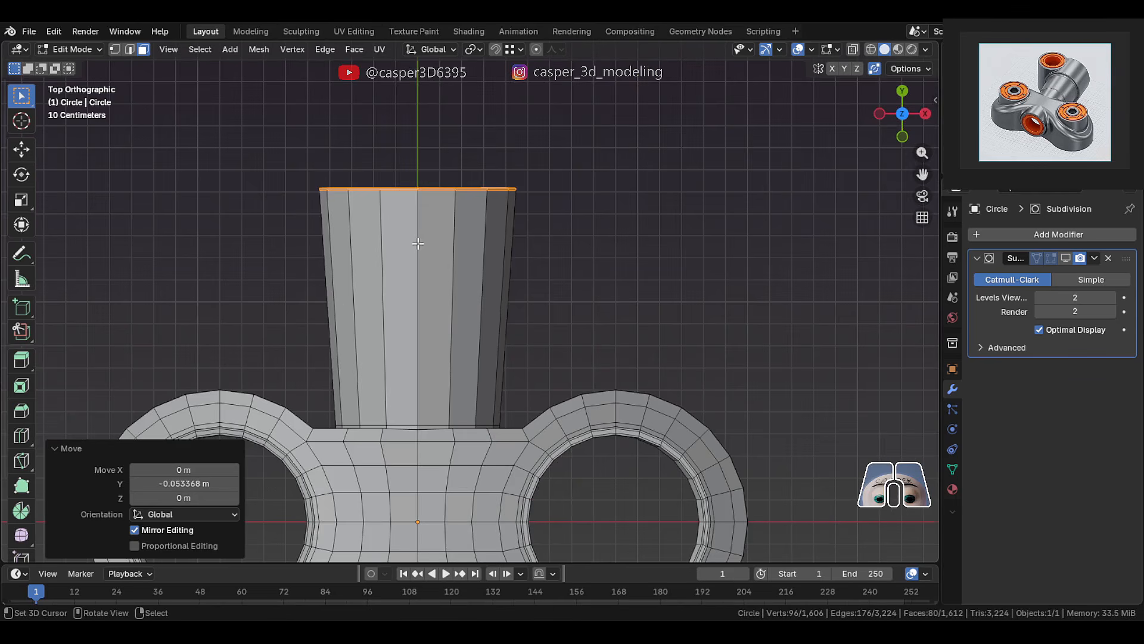
pyautogui.press('g')
pyautogui.press('y')
pyautogui.click(412, 295)
# - Shrink the selection to the bevelled rim loops at the long tube's end and delete them, leaving the tube end open
pyautogui.moveTo(411, 295); pyautogui.dragTo(357, 183, button='middle')
pyautogui.scroll(-3, 469, 301)
pyautogui.scroll(5, 358, 184)
pyautogui.press('ctrl+KP_Subtract')
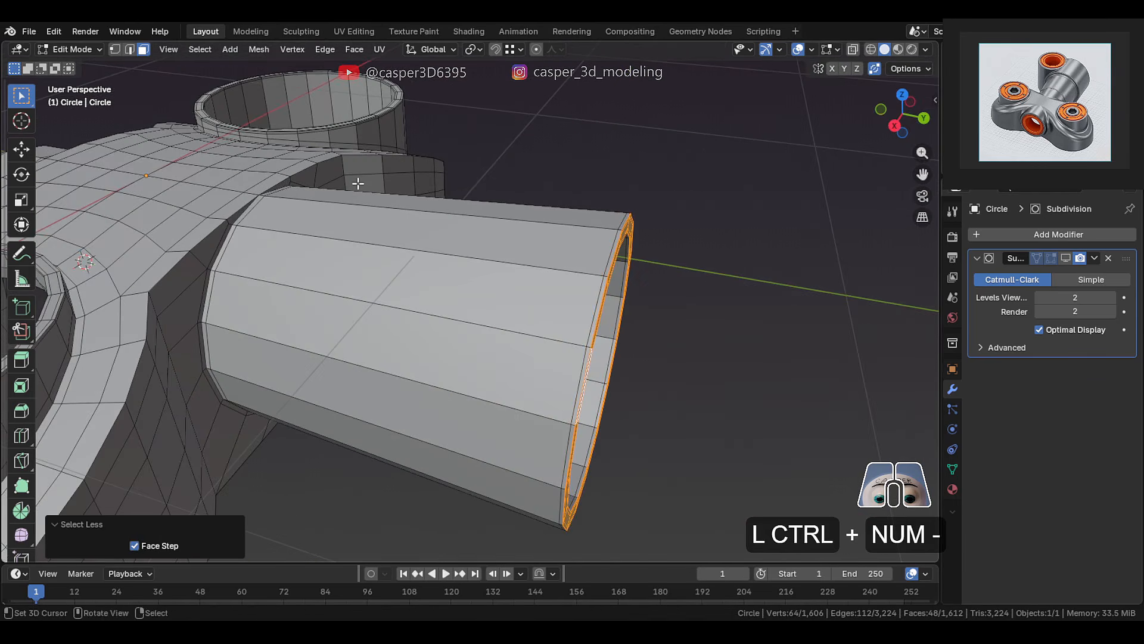
pyautogui.moveTo(500, 96); pyautogui.dragTo(528, 124, button='middle')
pyautogui.press('x')
pyautogui.click(529, 125)
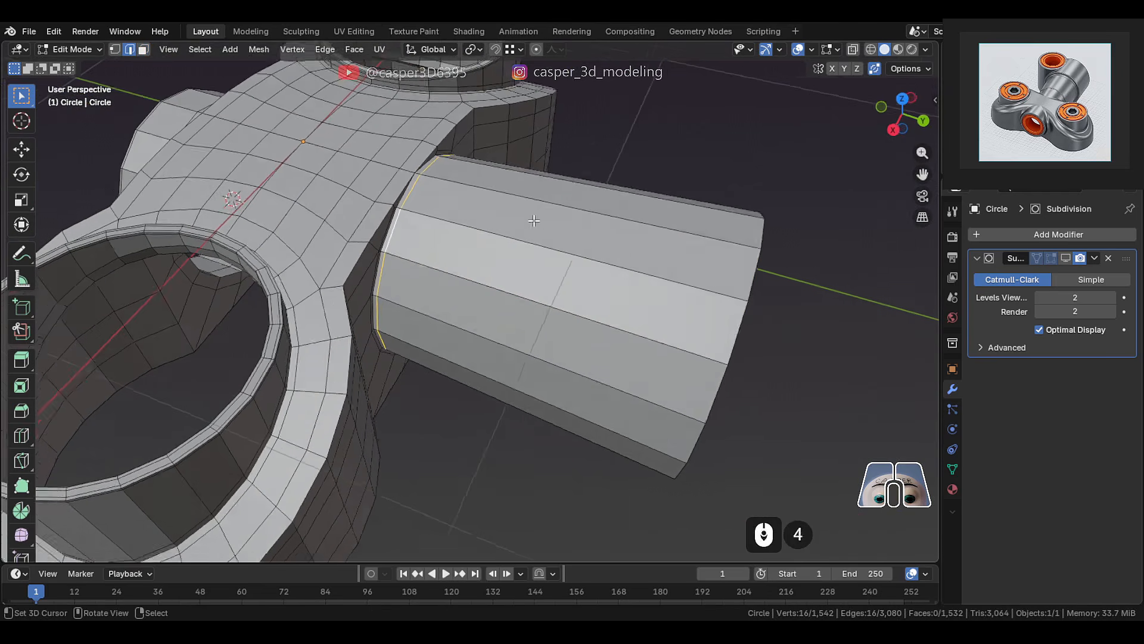
# - Add a loop cut around the long tube and slide it part of the way toward the body
pyautogui.moveTo(534, 220); pyautogui.dragTo(536, 222, button='middle')
pyautogui.hotkey('ctrl', 'r')
pyautogui.click(548, 221)
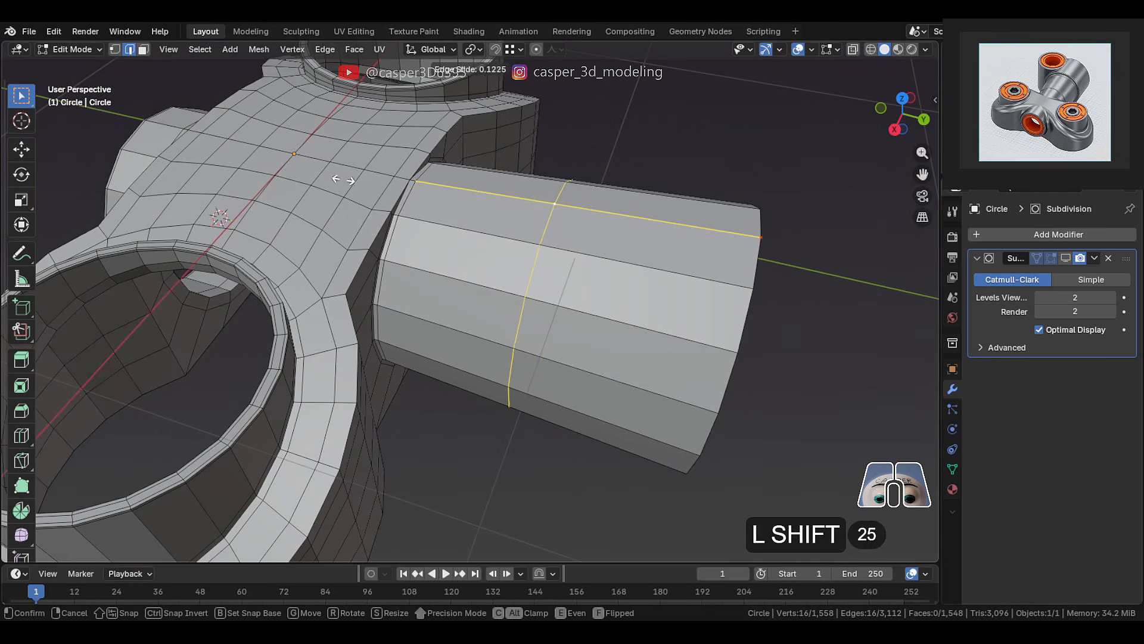
pyautogui.click(259, 154)
# - Dissolve the edge loop beside the tube's base and add a new loop cut close to the base with a slide factor of 0.918
pyautogui.moveTo(572, 254); pyautogui.dragTo(614, 227, button='middle')
pyautogui.keyDown('alt'); pyautogui.scroll(1, 346, 228); pyautogui.keyUp('alt')
pyautogui.scroll(2, 347, 228)
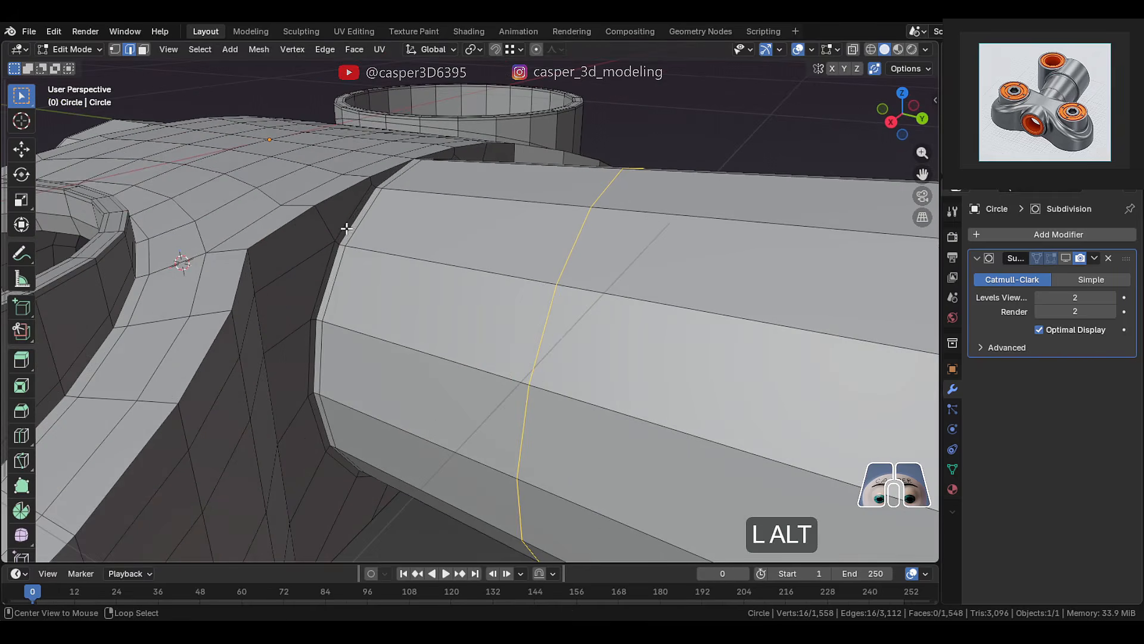
pyautogui.scroll(2, 361, 229)
pyautogui.press('x')
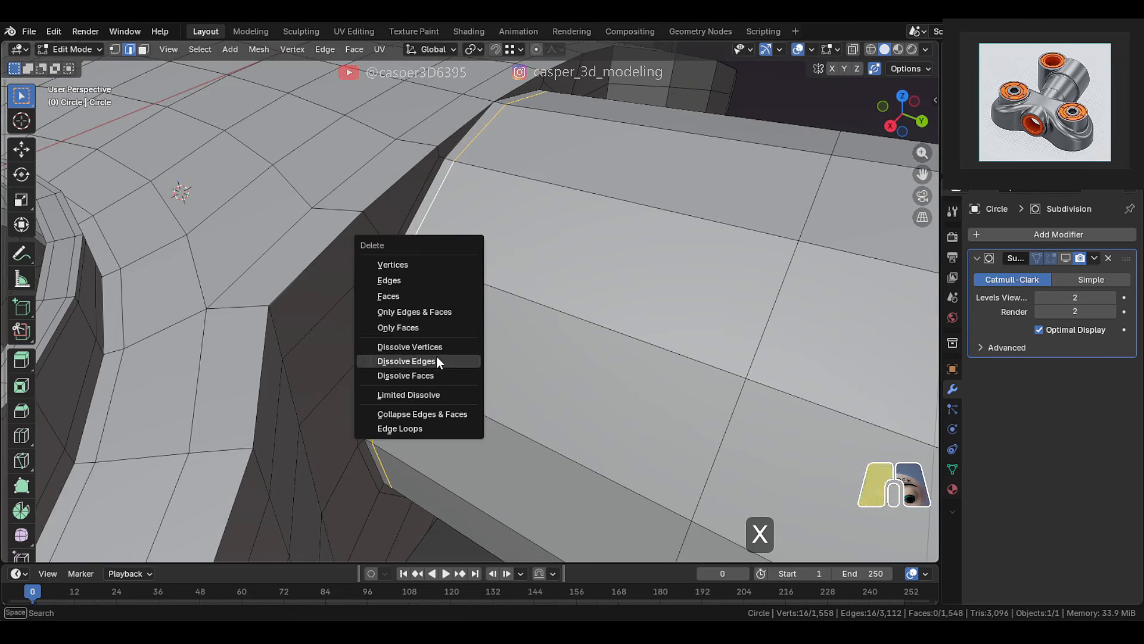
pyautogui.click(436, 360)
pyautogui.hotkey('ctrl', 'r')
pyautogui.click(450, 275)
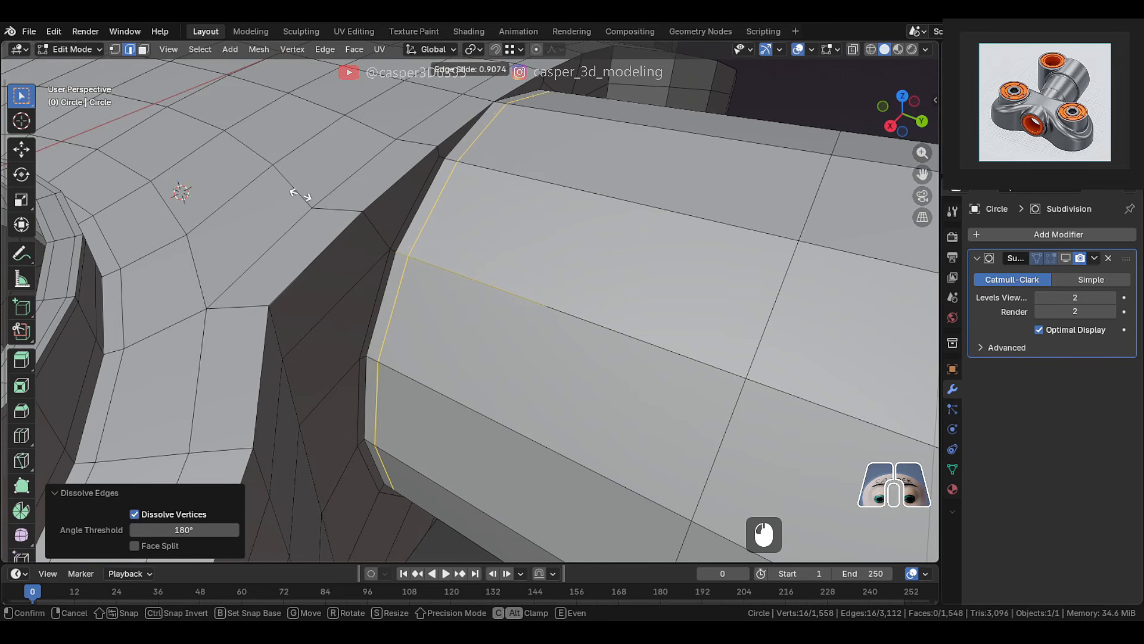
pyautogui.click(297, 195)
# - Select the outer and inner edge loops at the tube's open end and move them along Y toward the body
pyautogui.scroll(-7, 511, 266)
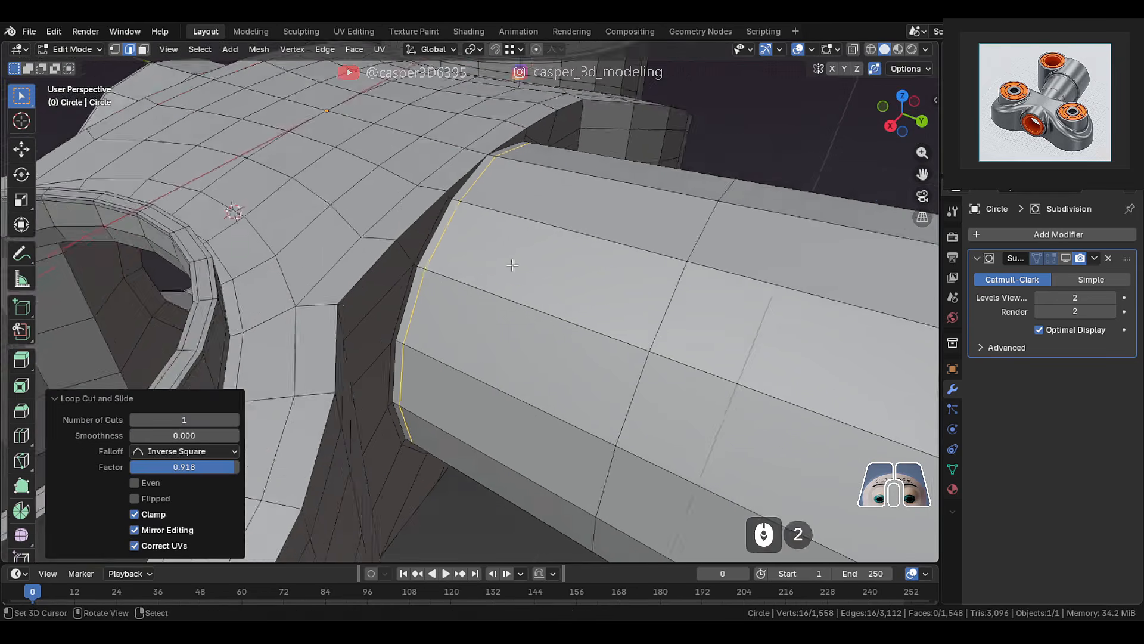
pyautogui.keyDown('shift'); pyautogui.moveTo(661, 333); pyautogui.dragTo(563, 349, button='middle'); pyautogui.keyUp('shift')
pyautogui.moveTo(563, 349); pyautogui.dragTo(581, 324, button='middle')
pyautogui.scroll(3, 581, 325)
pyautogui.keyDown('alt'); pyautogui.click(581, 324); pyautogui.keyUp('alt')
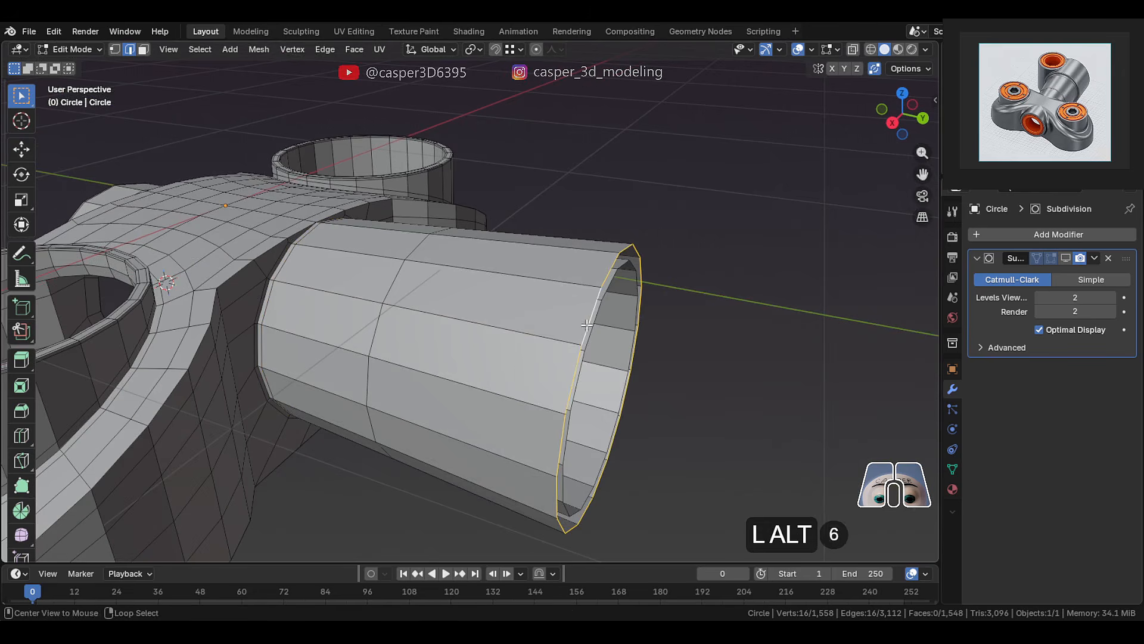
pyautogui.keyDown('alt'); pyautogui.keyDown('shift'); pyautogui.click(592, 328); pyautogui.keyUp('shift'); pyautogui.keyUp('alt')
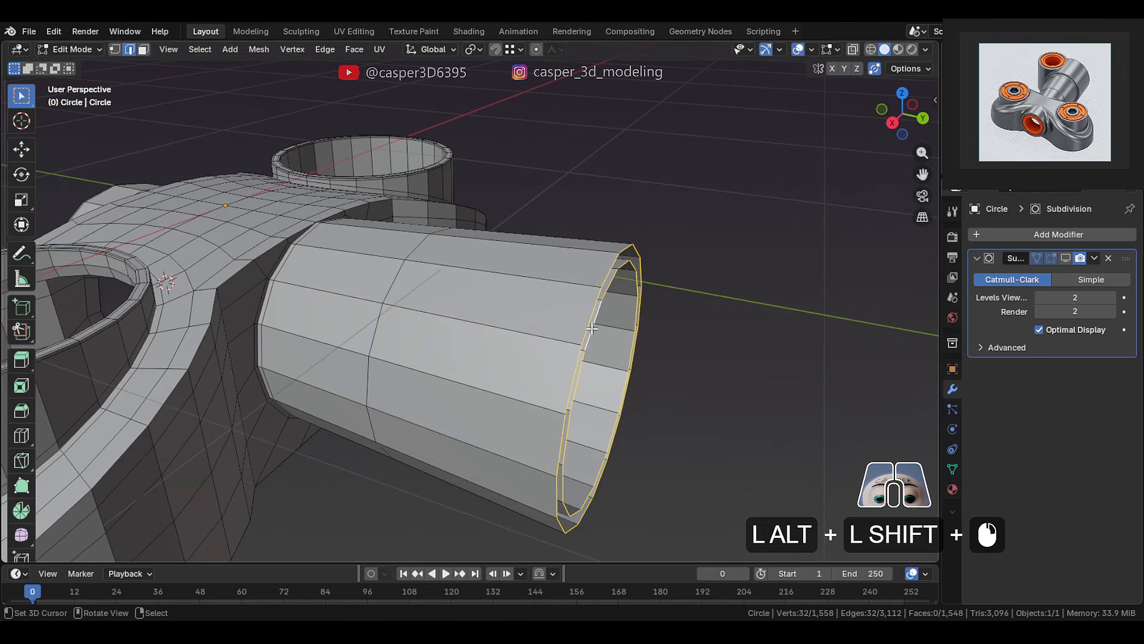
pyautogui.press('g')
pyautogui.press('y')
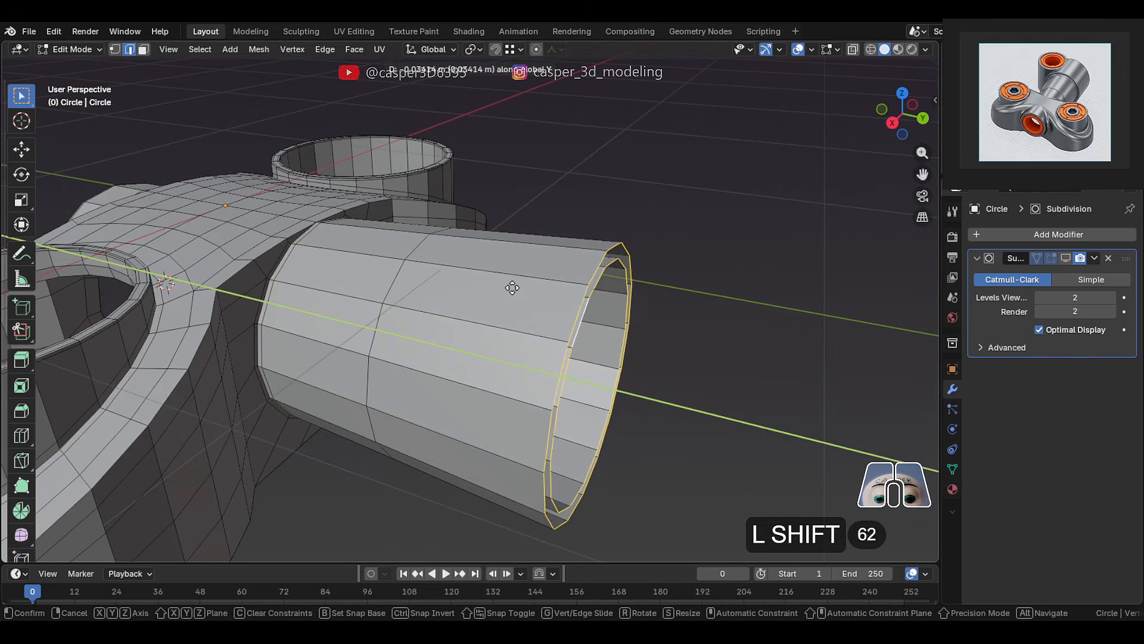
pyautogui.click(441, 257)
# - Move the end loops about 0.023 m outward along Y and extrude them along Y to form another tube section
pyautogui.moveTo(441, 257)
pyautogui.mouseDown(button='middle')
pyautogui.moveTo(623, 294)
pyautogui.moveTo(430, 271)
pyautogui.mouseUp(button='middle')
pyautogui.press('g')
pyautogui.press('y')
pyautogui.click(554, 258)
pyautogui.moveTo(554, 257); pyautogui.dragTo(522, 247, button='middle')
pyautogui.press('g')
pyautogui.press('y')
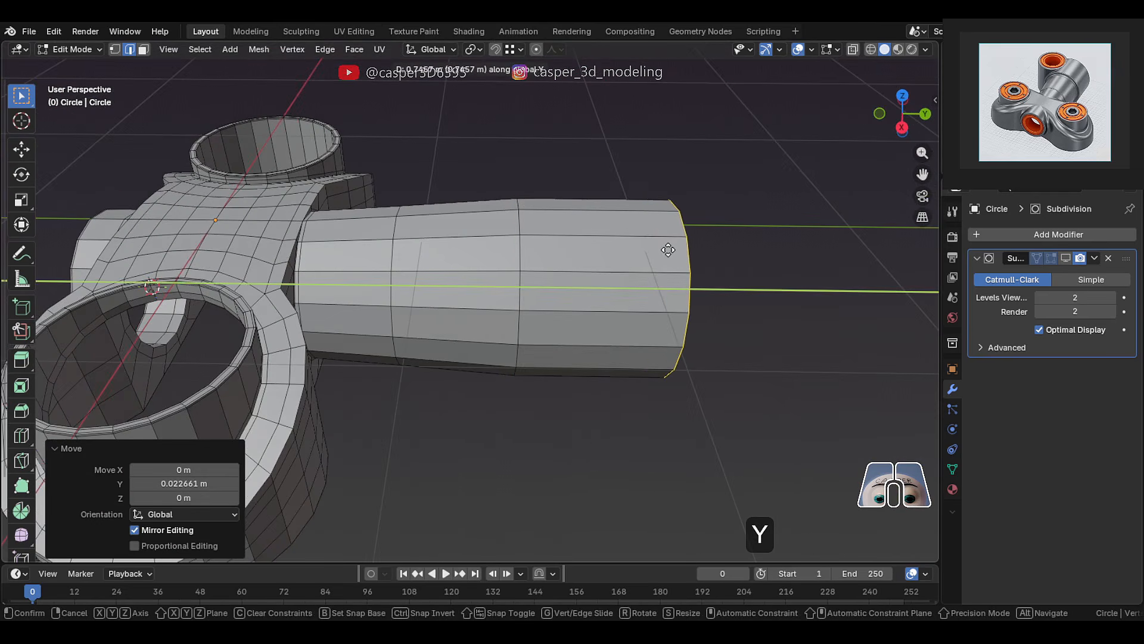
pyautogui.click(662, 248)
# - Select the two outermost exterior face loops of the long tube and extrude them along their normals by about 0.0128 m
pyautogui.moveTo(661, 248); pyautogui.dragTo(582, 255, button='middle')
pyautogui.scroll(2, 536, 250)
pyautogui.moveTo(417, 250); pyautogui.dragTo(572, 249, button='middle')
pyautogui.press('3')
pyautogui.keyDown('alt'); pyautogui.click(468, 261); pyautogui.keyUp('alt')
pyautogui.keyDown('alt'); pyautogui.keyDown('shift'); pyautogui.click(550, 250); pyautogui.keyUp('shift'); pyautogui.keyUp('alt')
pyautogui.hotkey('alt', 'e')
pyautogui.click(519, 181)
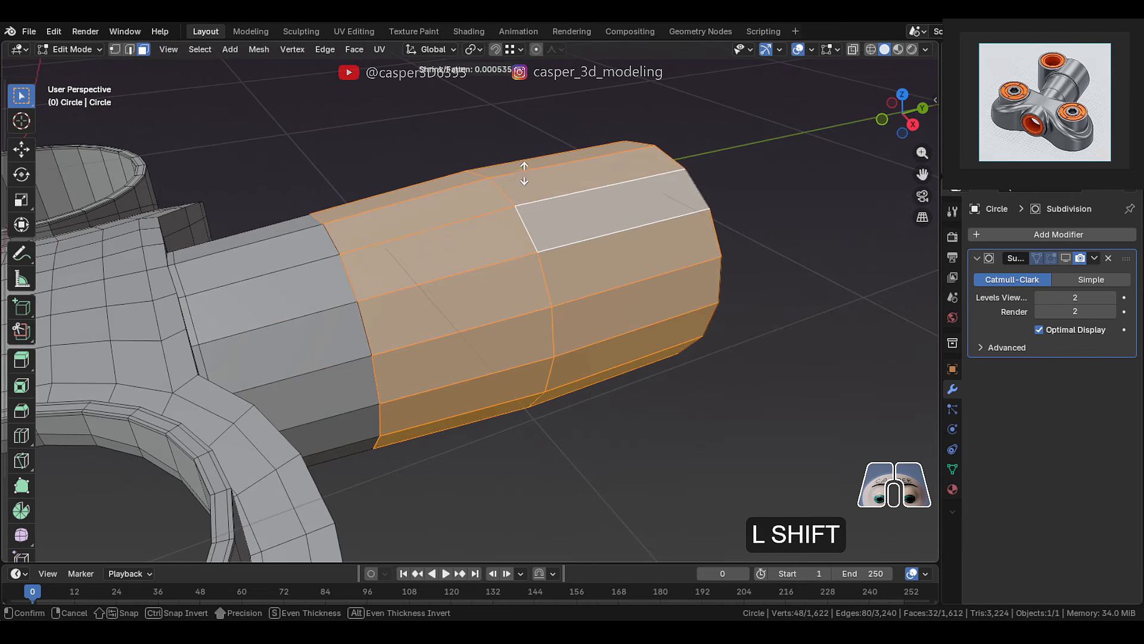
pyautogui.keyDown('shift'); pyautogui.click(531, 160); pyautogui.keyUp('shift')
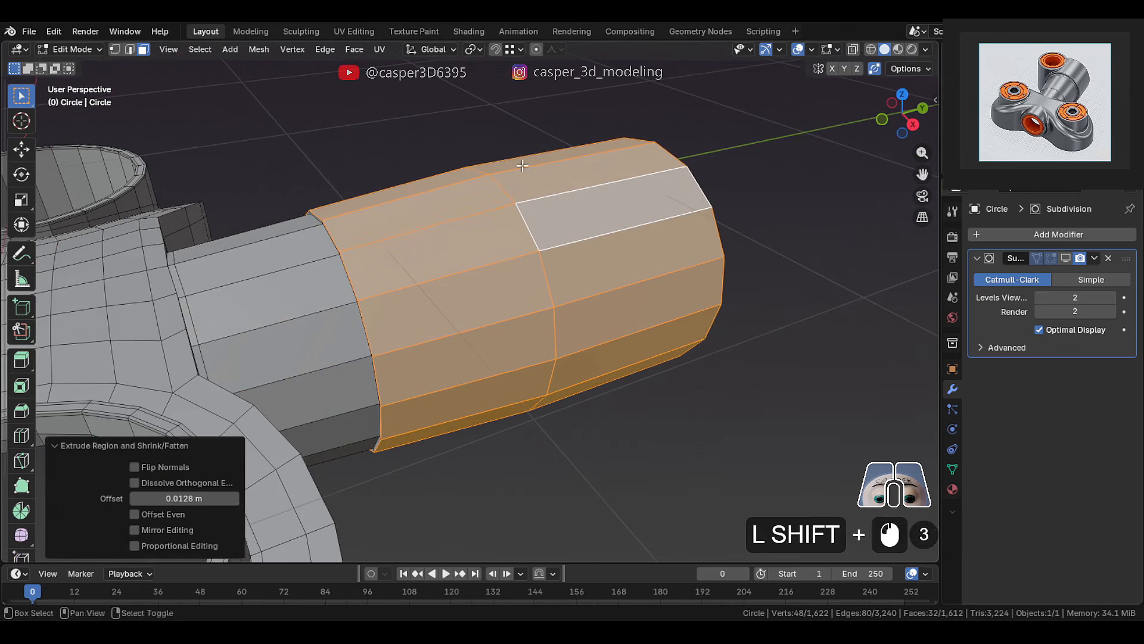
# - Extrude only the end section's exterior face loop along its normals by about 0.0266 m
pyautogui.moveTo(422, 207); pyautogui.dragTo(449, 213, button='middle')
pyautogui.keyDown('alt'); pyautogui.click(554, 189); pyautogui.keyUp('alt')
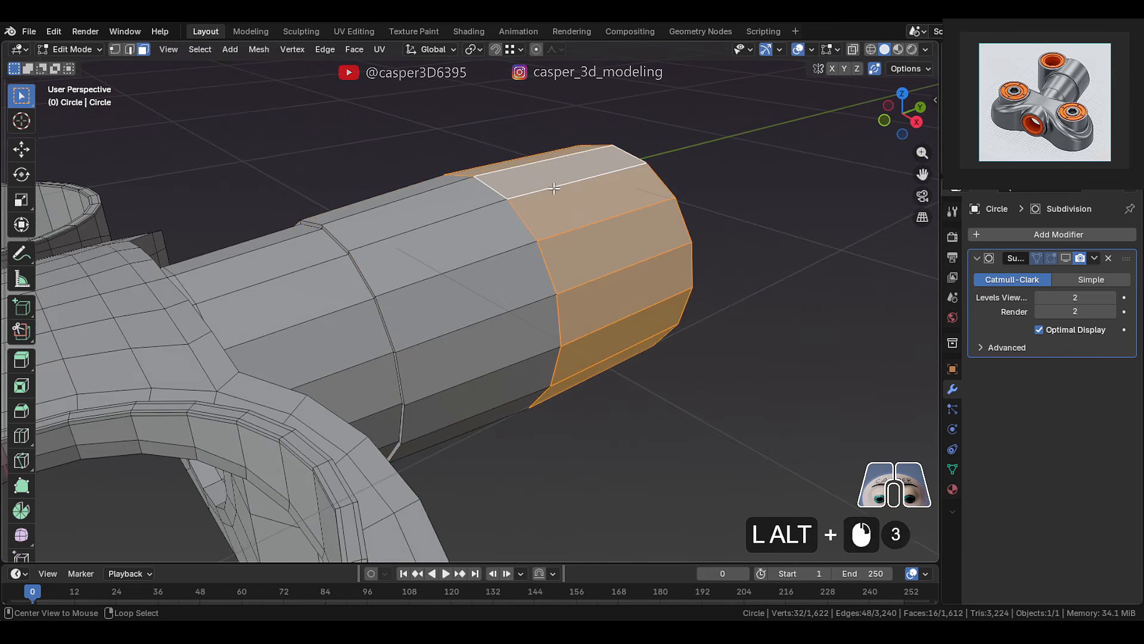
pyautogui.hotkey('alt', 'e')
pyautogui.click(554, 188)
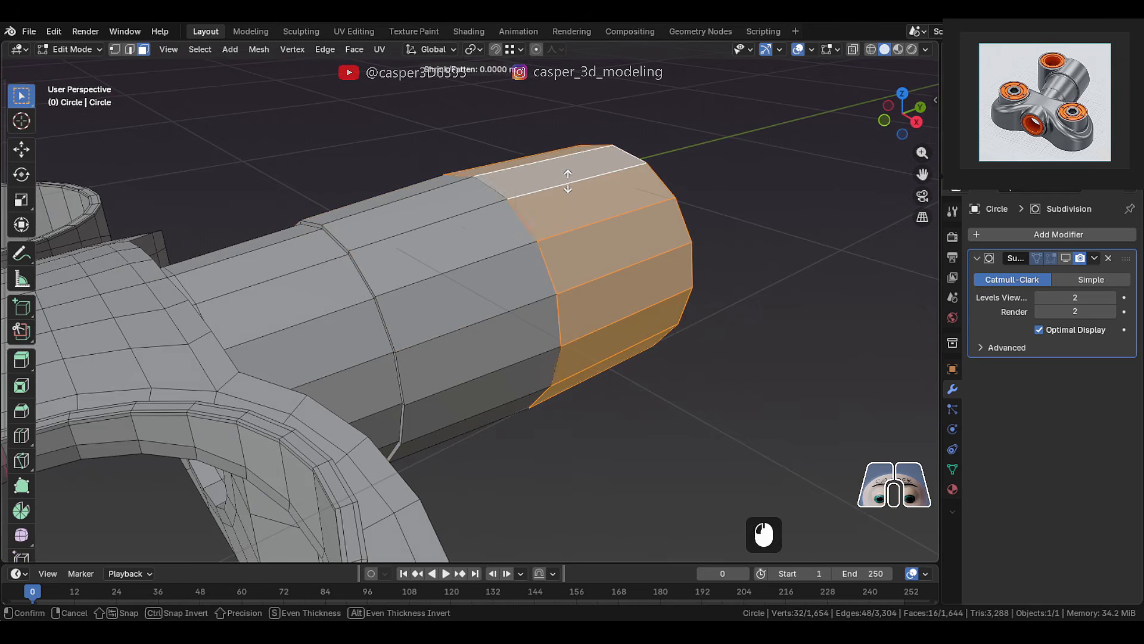
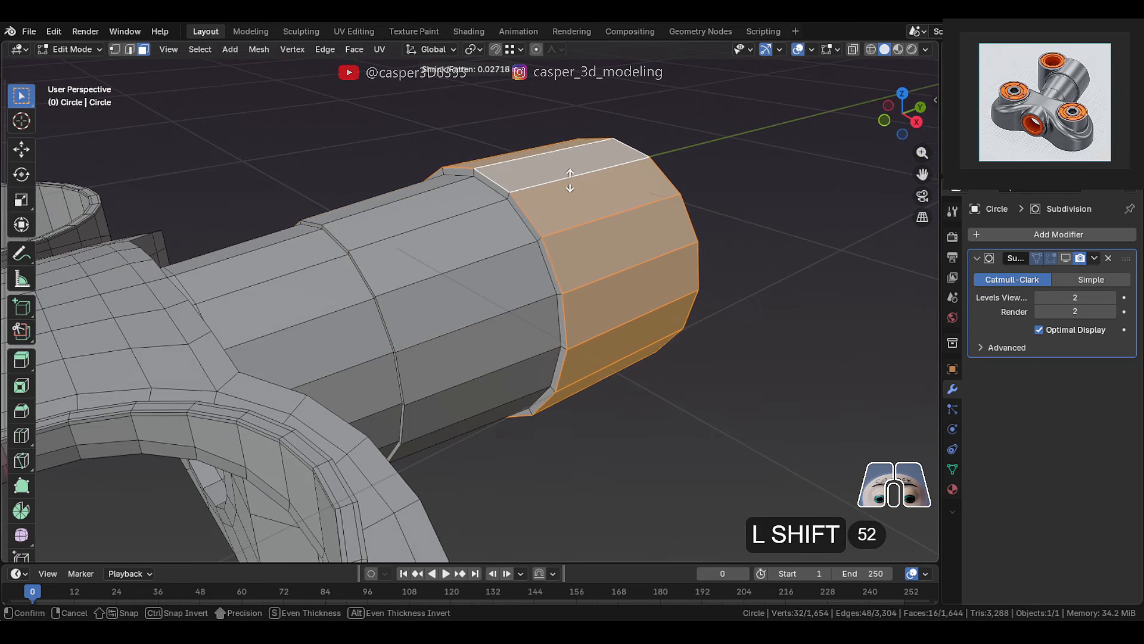
pyautogui.click(568, 182)
# - Delete the vertices of the two inner rim edge loops at the tube's end, plus those of the remaining inner-wall end loop
pyautogui.moveTo(569, 183); pyautogui.dragTo(547, 235, button='middle')
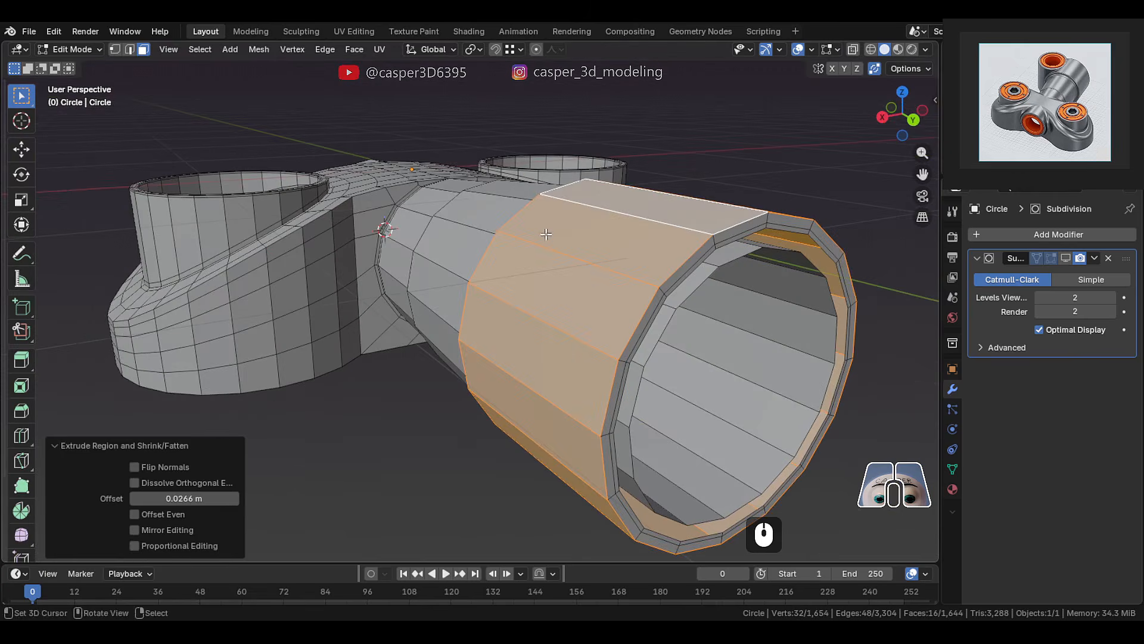
pyautogui.keyDown('alt'); pyautogui.rightClick(663, 261); pyautogui.keyUp('alt')
pyautogui.moveTo(663, 261); pyautogui.dragTo(630, 268, button='middle')
pyautogui.press('2')
pyautogui.keyDown('alt'); pyautogui.keyDown('shift'); pyautogui.click(692, 273); pyautogui.keyUp('shift'); pyautogui.keyUp('alt')
pyautogui.press('x')
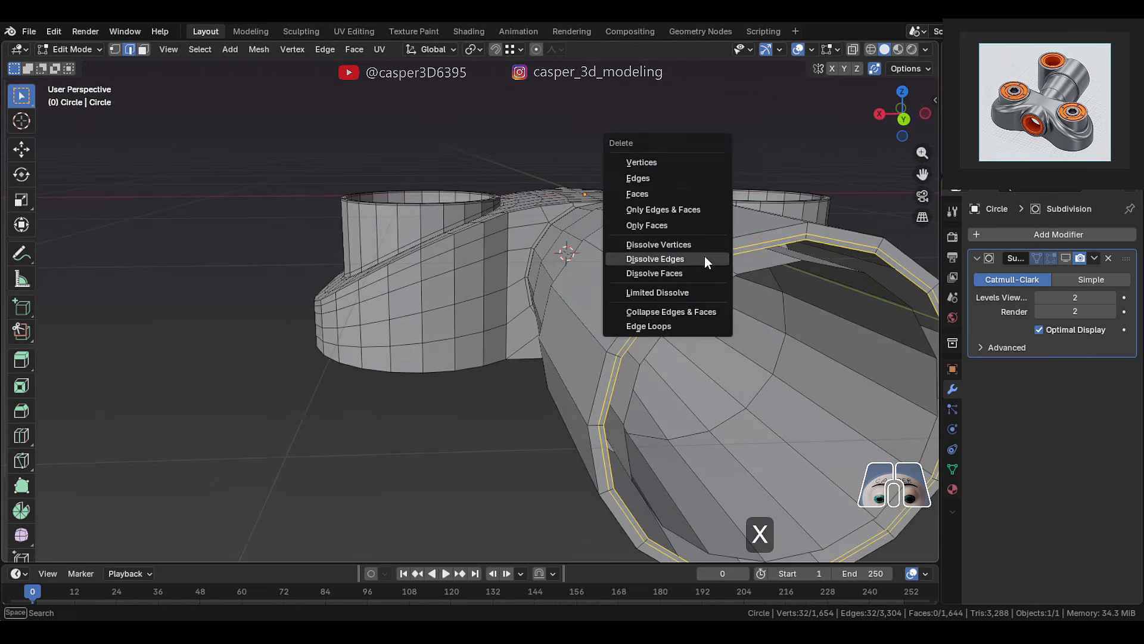
pyautogui.click(684, 162)
pyautogui.keyDown('alt'); pyautogui.click(570, 269); pyautogui.keyUp('alt')
pyautogui.press('x')
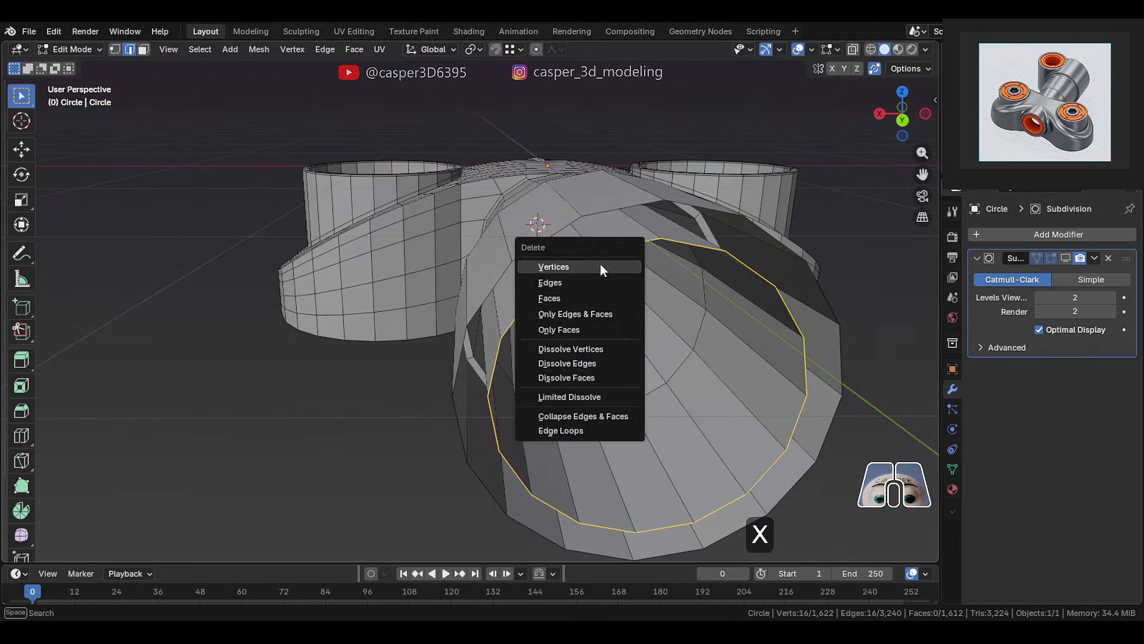
pyautogui.click(600, 263)
# - Add three evenly spaced loop cuts around the long tube's end section
pyautogui.moveTo(599, 263); pyautogui.dragTo(573, 312, button='middle')
pyautogui.scroll(-2, 454, 281)
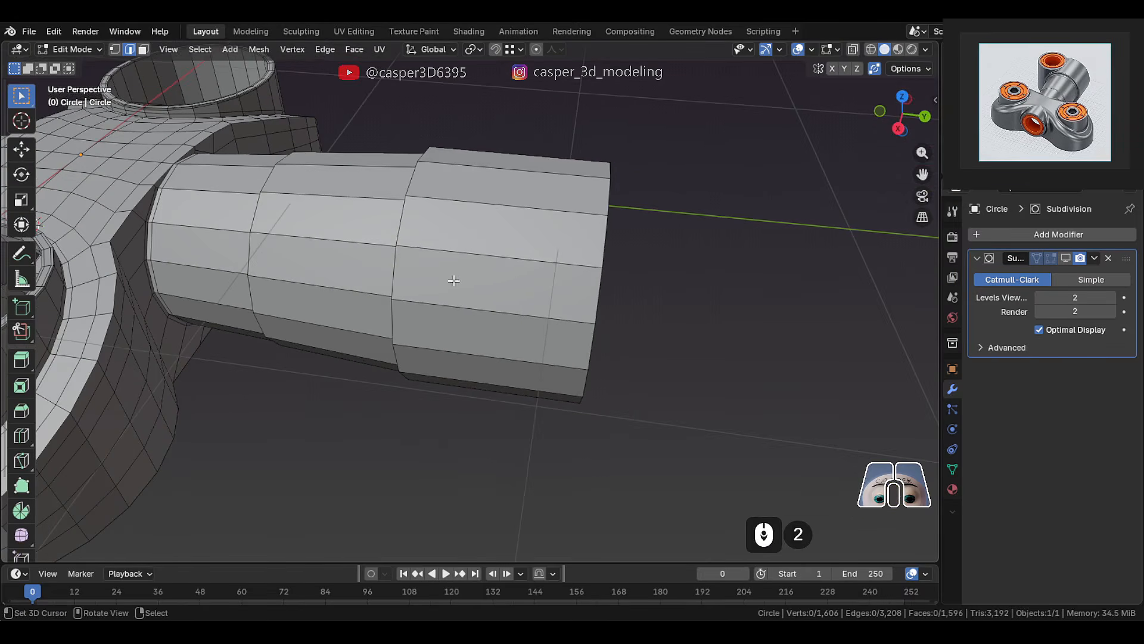
pyautogui.scroll(1, 490, 263)
pyautogui.click(490, 263)
pyautogui.rightClick(490, 263)
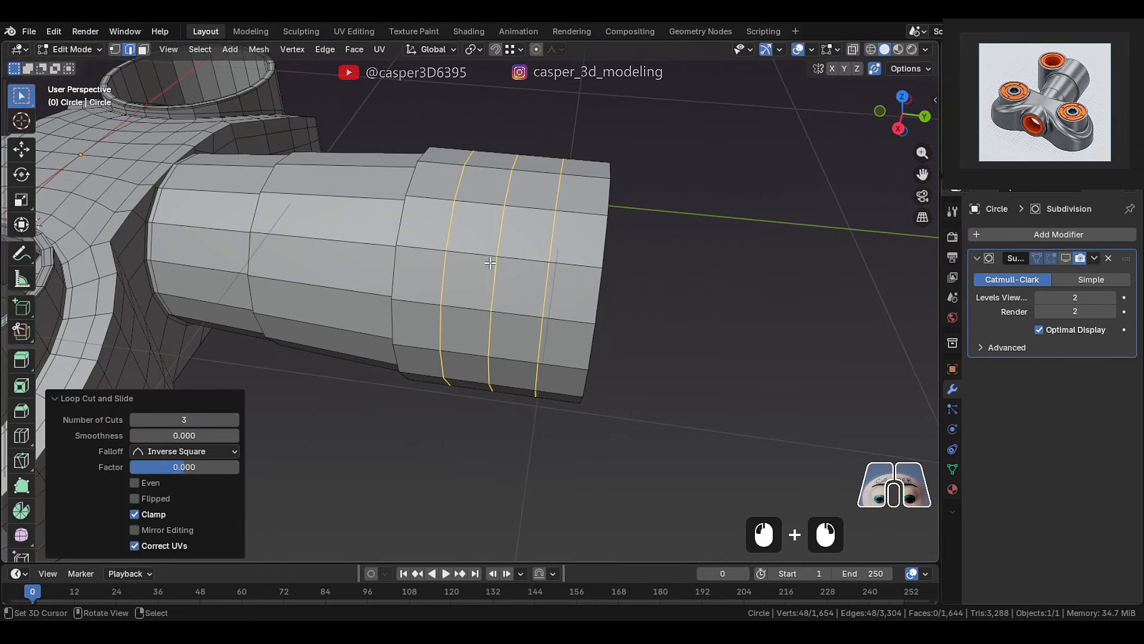
# - Add two evenly spaced loop cuts to each of the long tube's middle and base sections
pyautogui.moveTo(490, 263); pyautogui.dragTo(364, 288, button='middle')
pyautogui.scroll(1, 304, 272)
pyautogui.click(304, 272)
pyautogui.rightClick(304, 273)
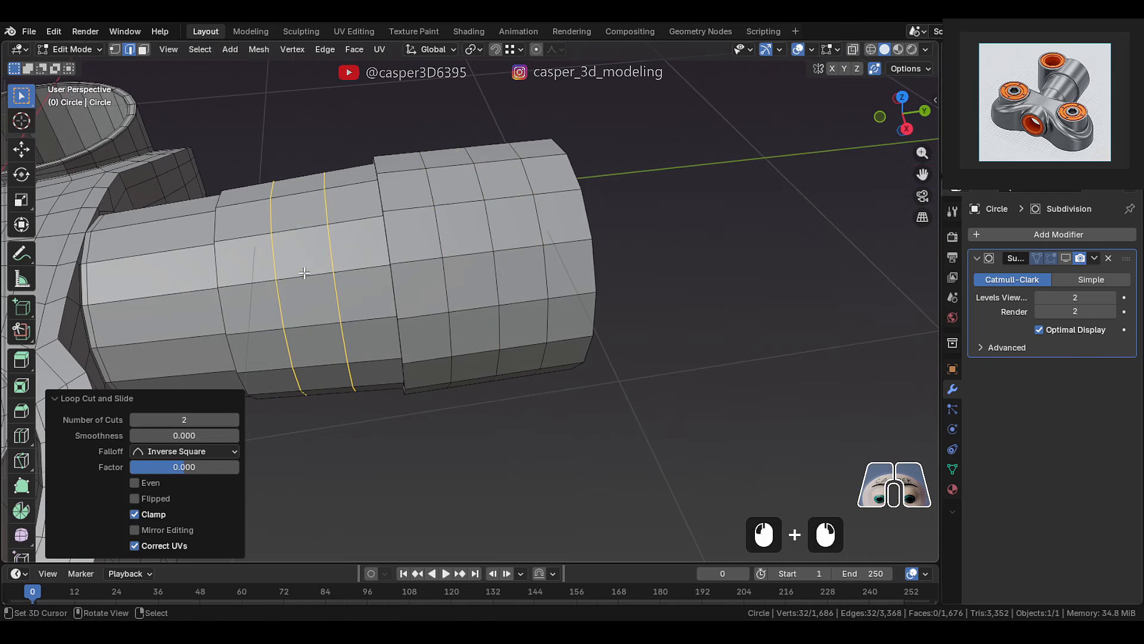
pyautogui.click(155, 294)
pyautogui.rightClick(155, 294)
pyautogui.moveTo(155, 294); pyautogui.dragTo(371, 294, button='middle')
pyautogui.scroll(2, 747, 322)
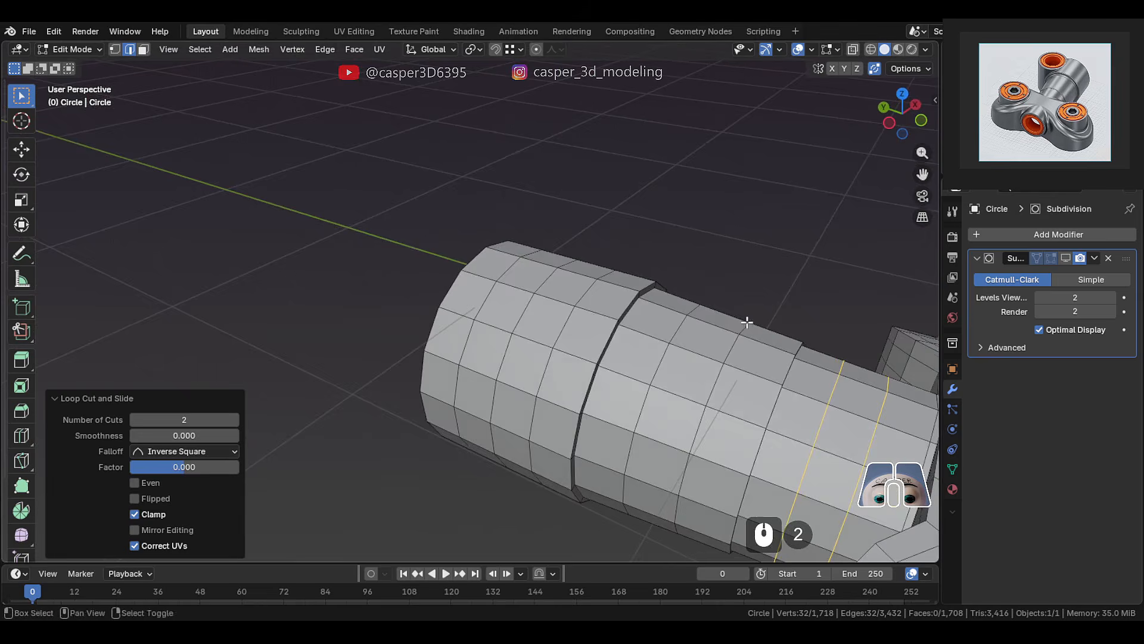
# - Select two adjoining edges on the side of the tube's end section and snap the 3D cursor to them
pyautogui.moveTo(748, 322); pyautogui.dragTo(605, 300, button='middle')
pyautogui.scroll(2, 490, 384)
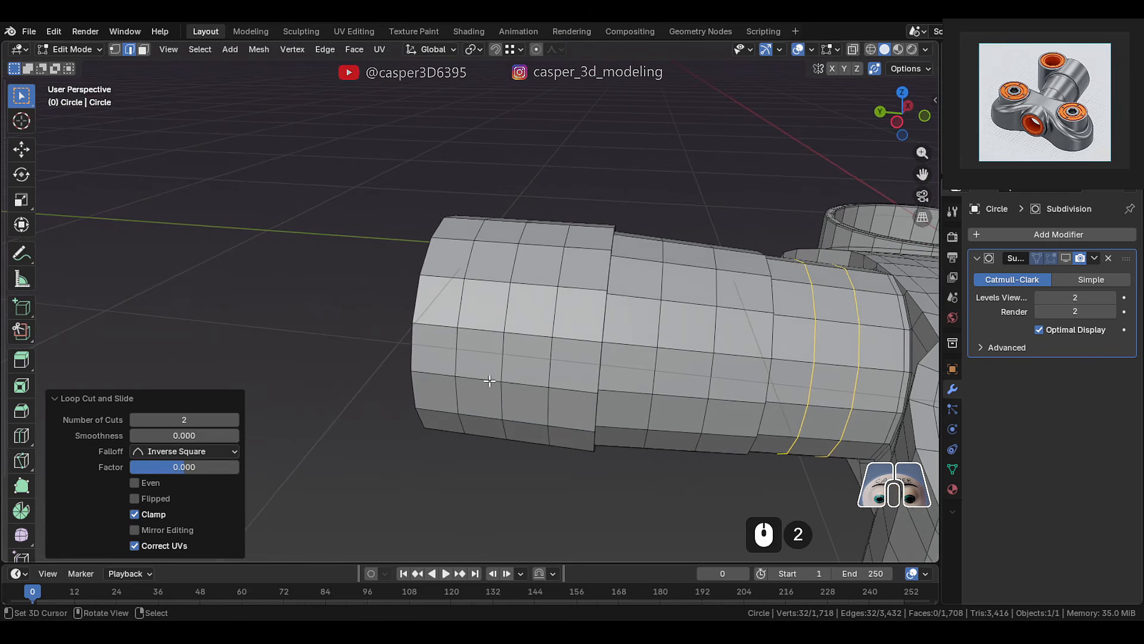
pyautogui.rightClick(489, 380)
pyautogui.keyDown('shift'); pyautogui.rightClick(526, 385); pyautogui.keyUp('shift')
pyautogui.moveTo(526, 385); pyautogui.dragTo(565, 244, button='middle')
pyautogui.hotkey('shift', 's')
pyautogui.click(545, 390)
pyautogui.press('Tab')
pyautogui.press('Tab')
# - Add a 12-vertex cylinder at the 3D cursor on the long tube's end section and scale it uniformly to 0.31
pyautogui.scroll(2, 565, 241)
pyautogui.hotkey('shift', 'a')
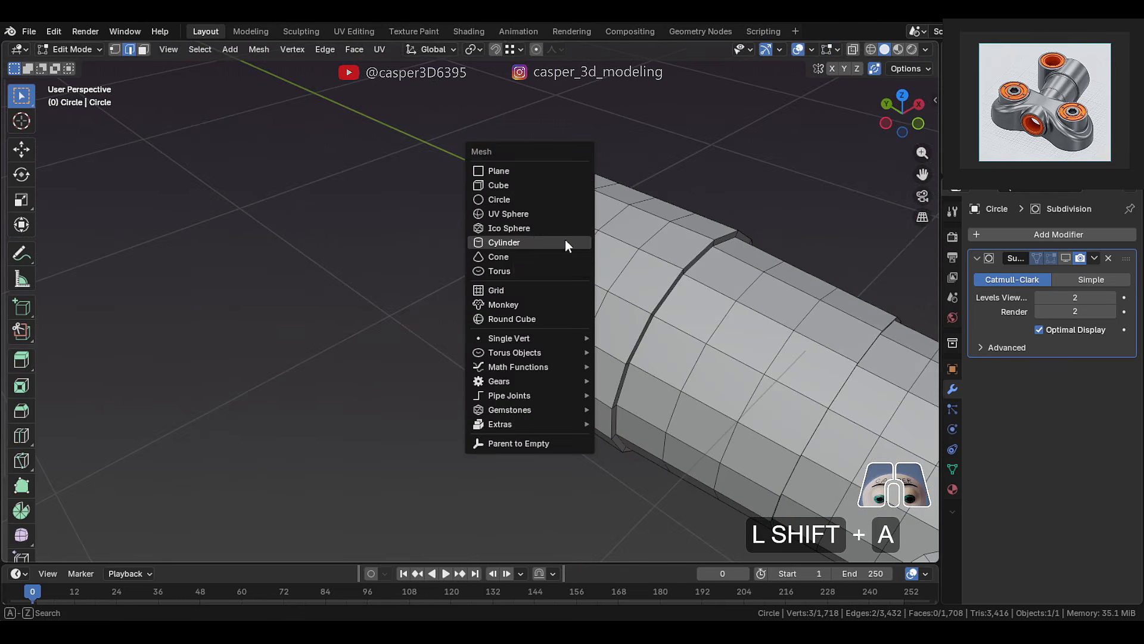
pyautogui.click(534, 239)
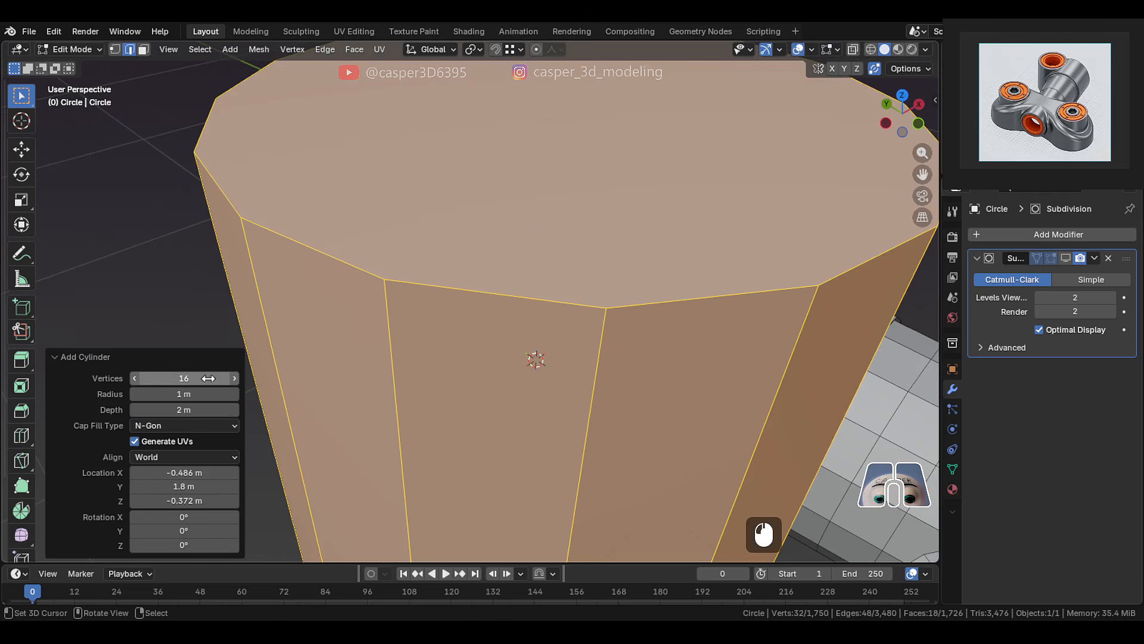
pyautogui.scroll(-3, 799, 332)
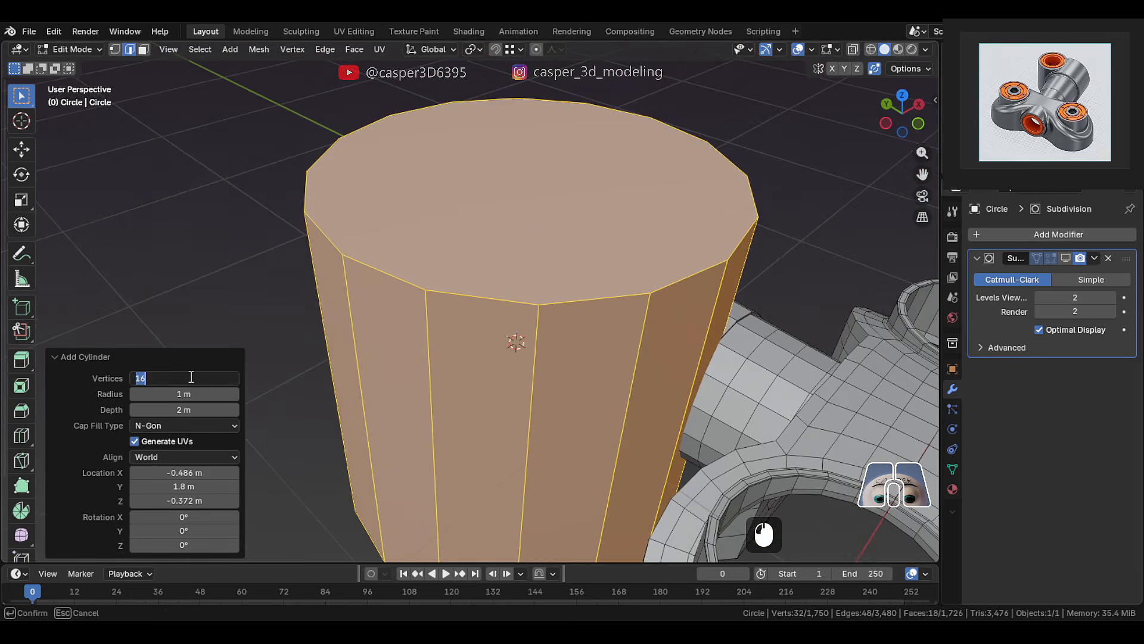
pyautogui.write('12')
pyautogui.click(295, 361)
pyautogui.press('s')
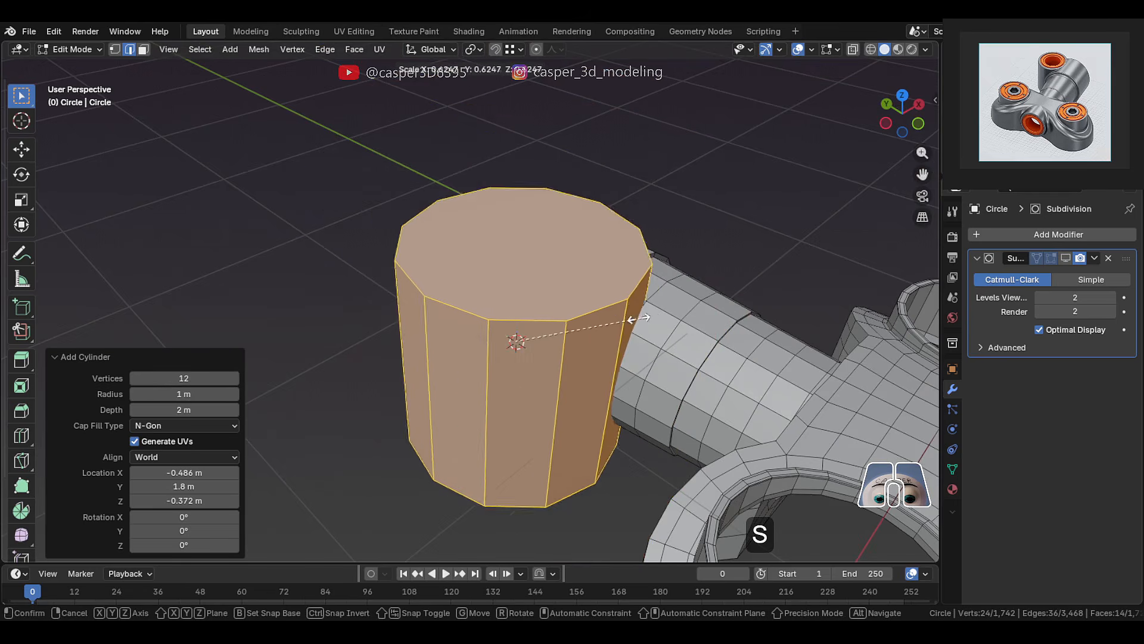
pyautogui.click(579, 322)
# - Move the cylinder about 0.026 m in the negative X direction, outward from the tube's side
pyautogui.moveTo(579, 322); pyautogui.dragTo(513, 262, button='middle')
pyautogui.scroll(3, 470, 344)
pyautogui.scroll(1, 477, 319)
pyautogui.scroll(2, 528, 314)
pyautogui.scroll(3, 528, 314)
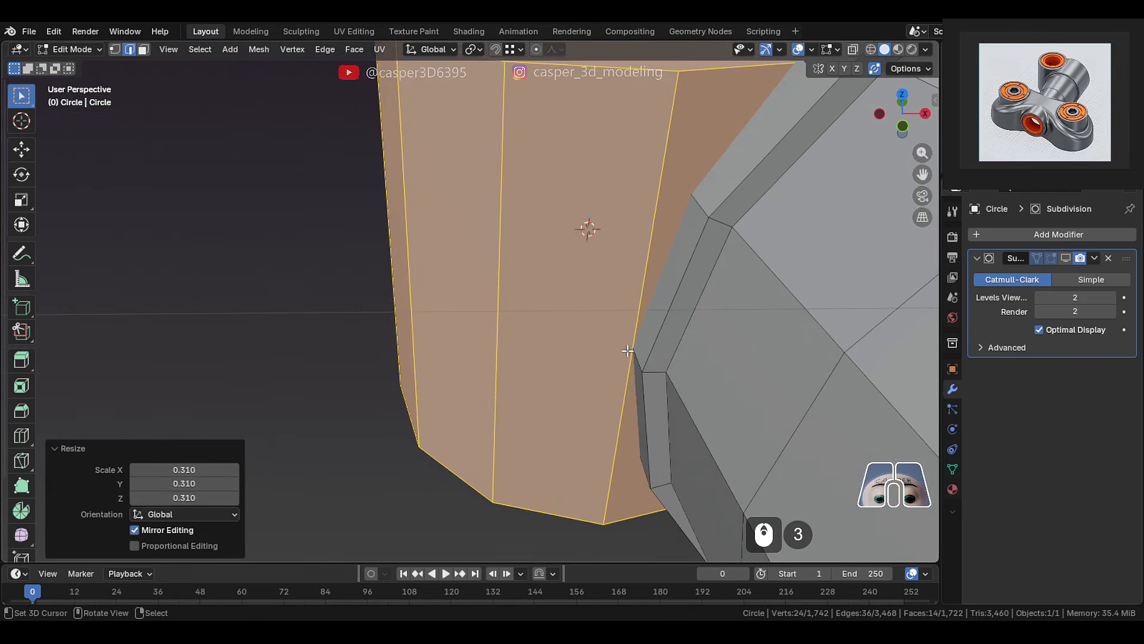
pyautogui.press('g')
pyautogui.press('x')
pyautogui.click(632, 350)
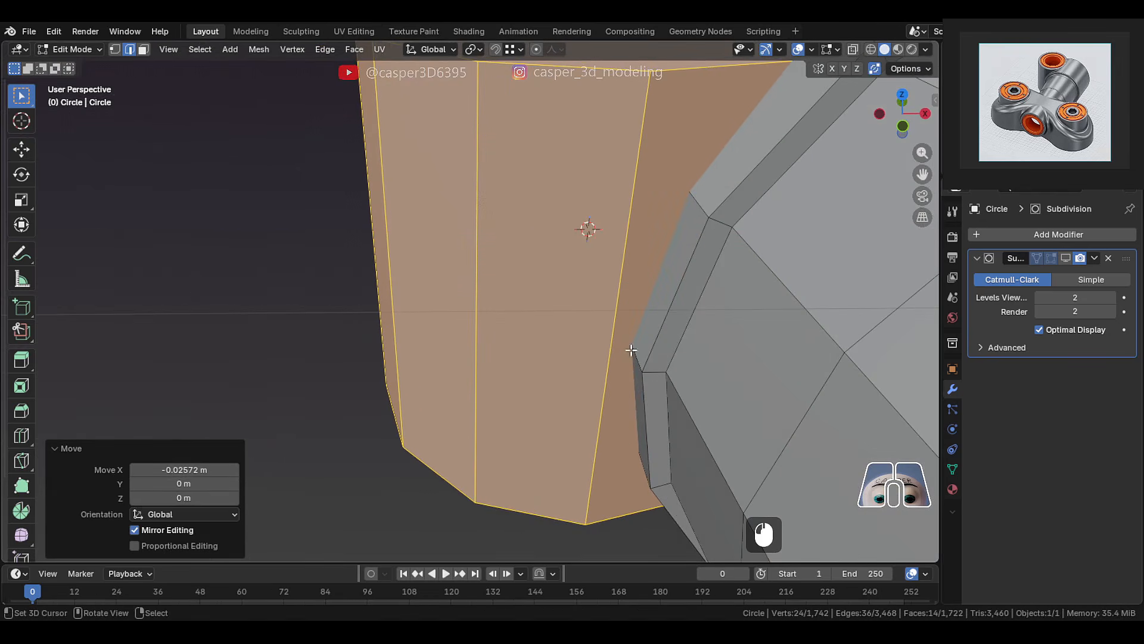
# - Stretch the cylinder along Z and readjust its overall size to suit the tube's end section
pyautogui.scroll(-1, 638, 276)
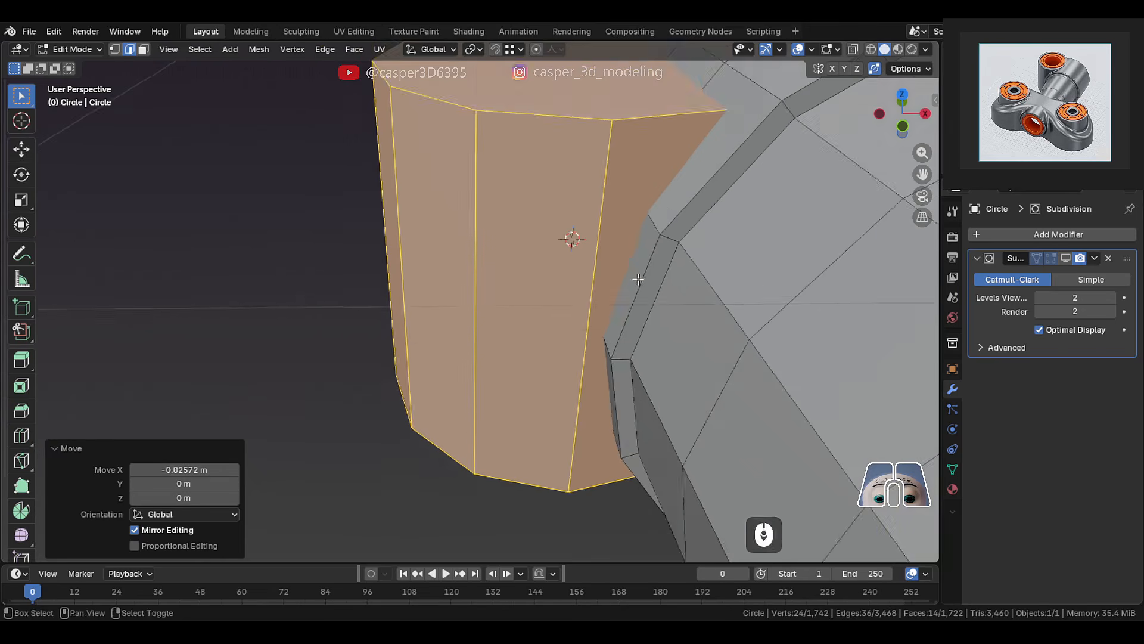
pyautogui.keyDown('shift'); pyautogui.moveTo(638, 276); pyautogui.dragTo(534, 355, button='middle'); pyautogui.keyUp('shift')
pyautogui.scroll(-1, 674, 297)
pyautogui.press('s')
pyautogui.press('z')
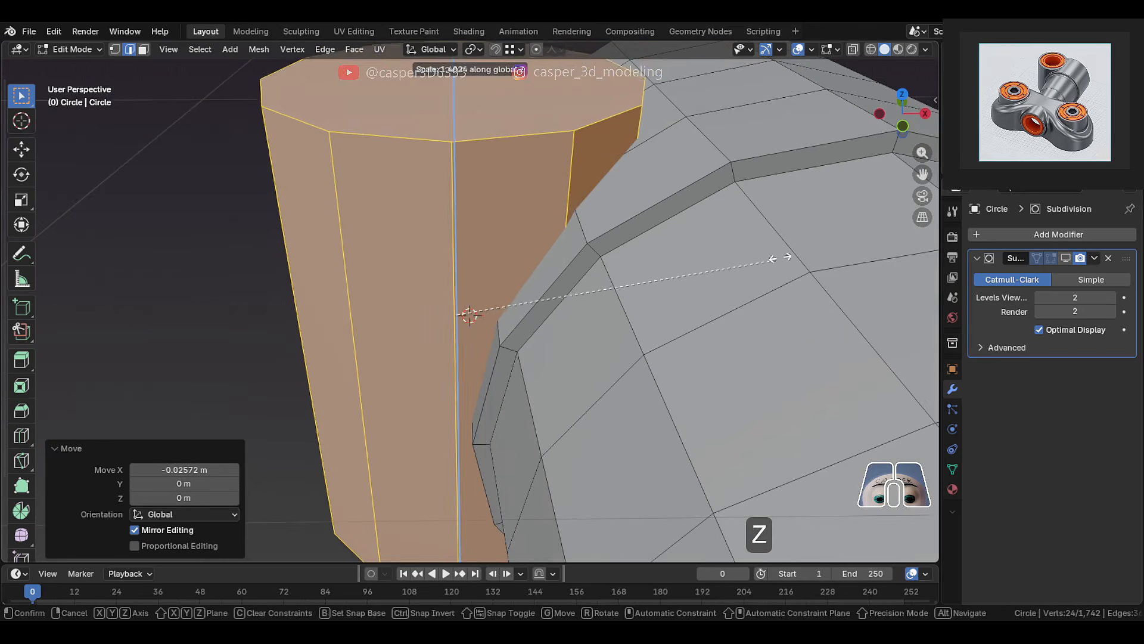
pyautogui.click(797, 256)
pyautogui.moveTo(650, 227); pyautogui.dragTo(527, 321, button='middle')
pyautogui.press('s')
pyautogui.click(577, 234)
pyautogui.press('s')
pyautogui.click(608, 249)
# - Reposition the cylinder, fine-tuning it along X, so that it slightly intersects the side of the tube
pyautogui.press('g')
pyautogui.press('y')
pyautogui.press('x')
pyautogui.keyDown('shift'); pyautogui.click(562, 291); pyautogui.keyUp('shift')
pyautogui.keyDown('shift'); pyautogui.moveTo(724, 268); pyautogui.dragTo(560, 174, button='middle'); pyautogui.keyUp('shift')
pyautogui.press('g')
pyautogui.press('x')
pyautogui.keyDown('shift'); pyautogui.click(626, 248); pyautogui.keyUp('shift')
pyautogui.press('g')
pyautogui.press('x')
pyautogui.keyDown('shift'); pyautogui.click(625, 263); pyautogui.keyUp('shift')
# - Scale the cylinder along Z by 0.918
pyautogui.press('s')
pyautogui.press('z')
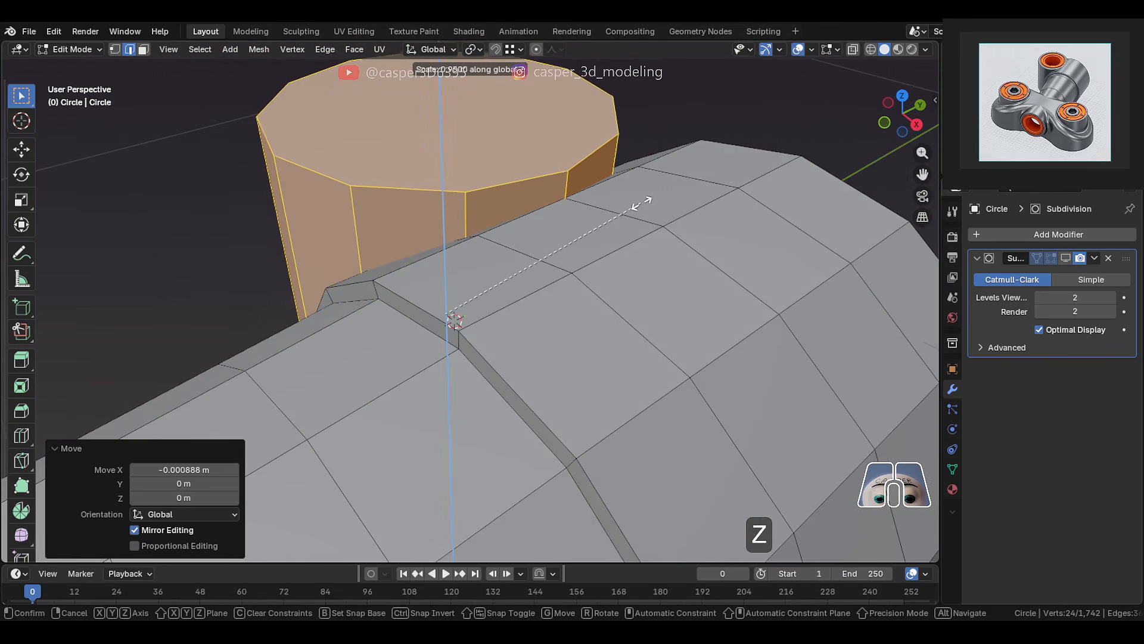
pyautogui.keyDown('shift'); pyautogui.click(581, 238); pyautogui.keyUp('shift')
pyautogui.moveTo(584, 237); pyautogui.dragTo(686, 254, button='middle')
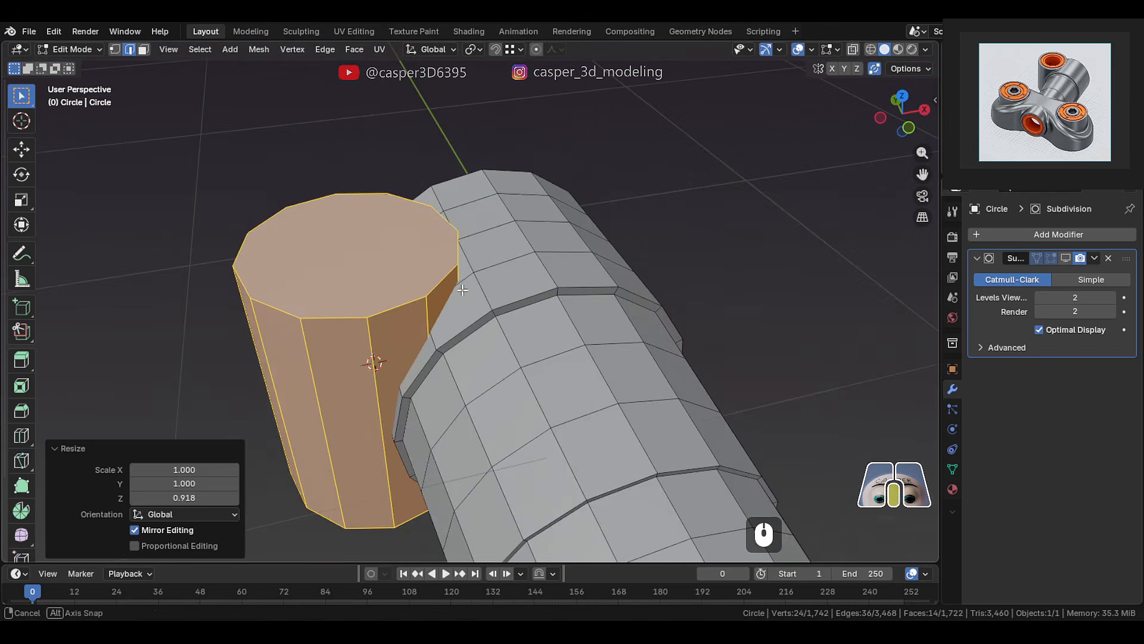
pyautogui.moveTo(217, 357); pyautogui.dragTo(475, 364, button='middle')
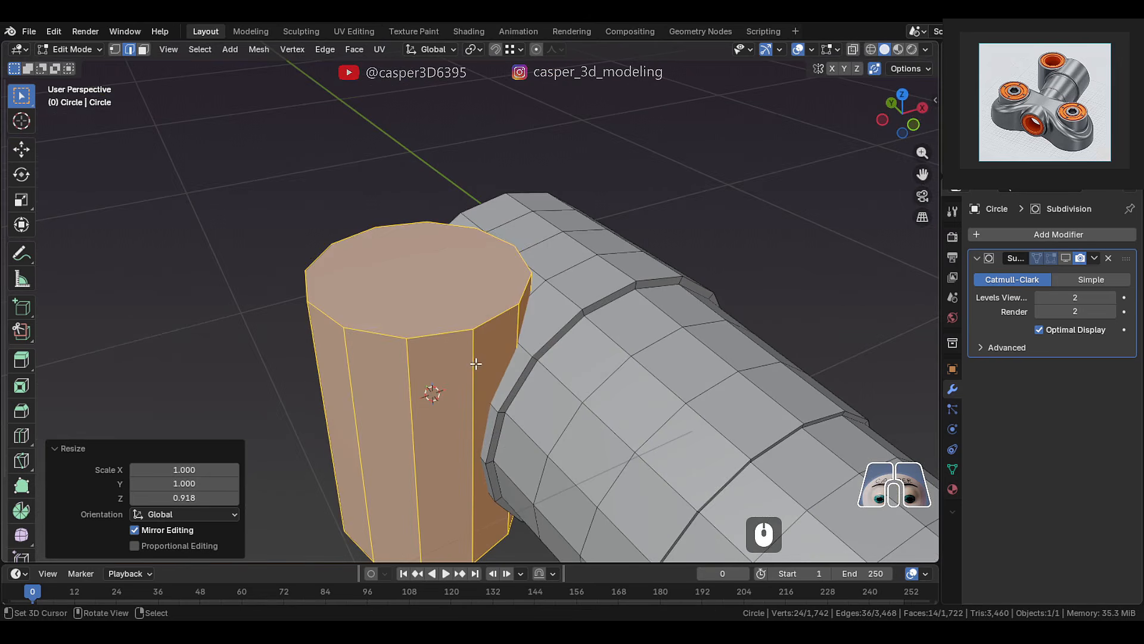
# - Separate the selected cylinder into its own object and return to Object Mode
pyautogui.press('p')
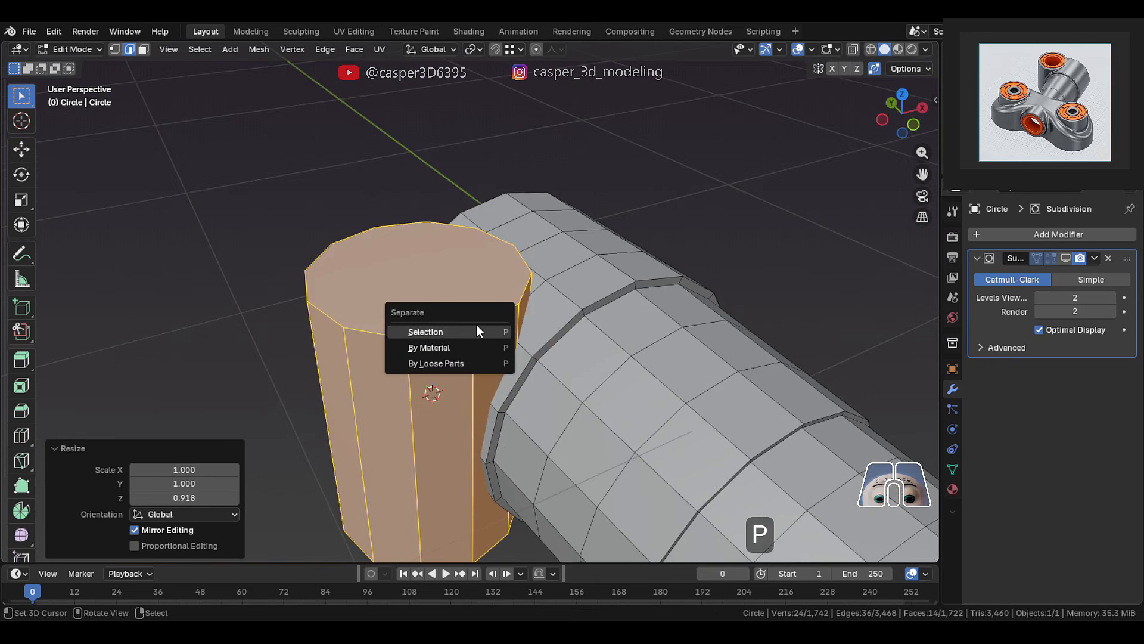
pyautogui.click(477, 329)
pyautogui.press('Tab')
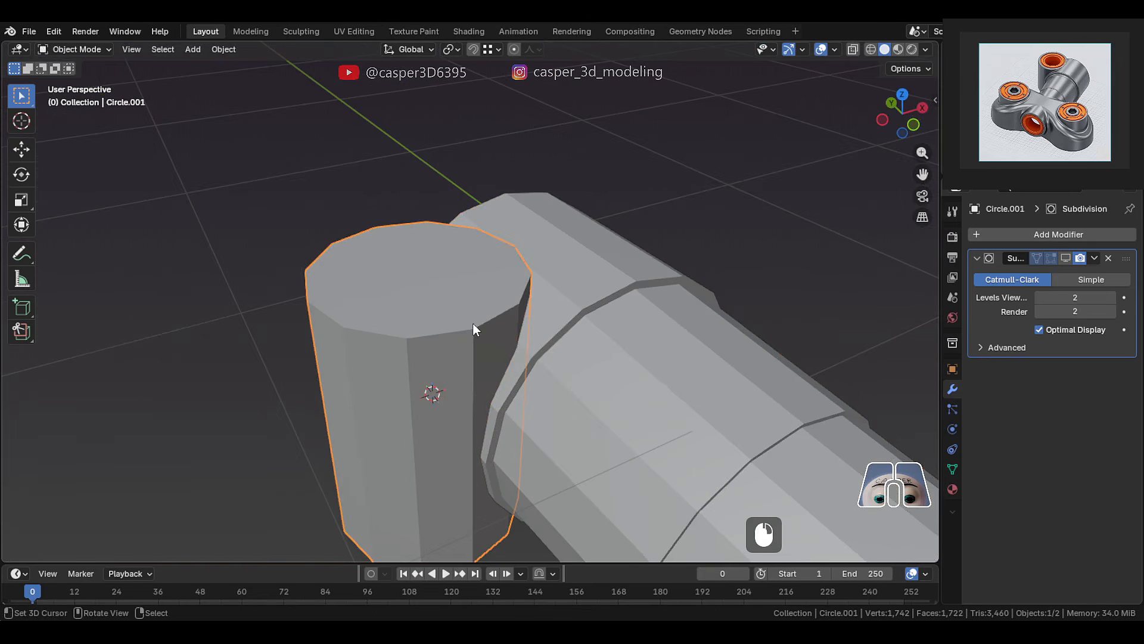
# - Add the main body to the selection as the active object and fuse the cylinder to it with an Auto Boolean Union
pyautogui.keyDown('shift'); pyautogui.click(584, 269); pyautogui.keyUp('shift')
pyautogui.moveTo(584, 269); pyautogui.dragTo(535, 296, button='middle')
pyautogui.hotkey('ctrl', 'shift', 'b')
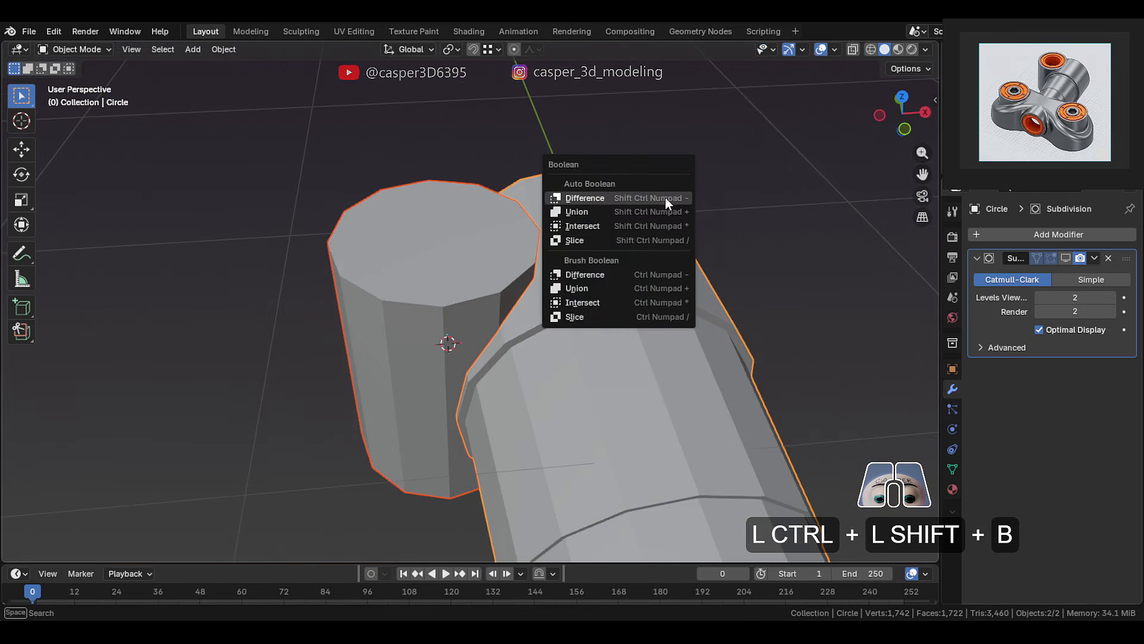
pyautogui.click(608, 211)
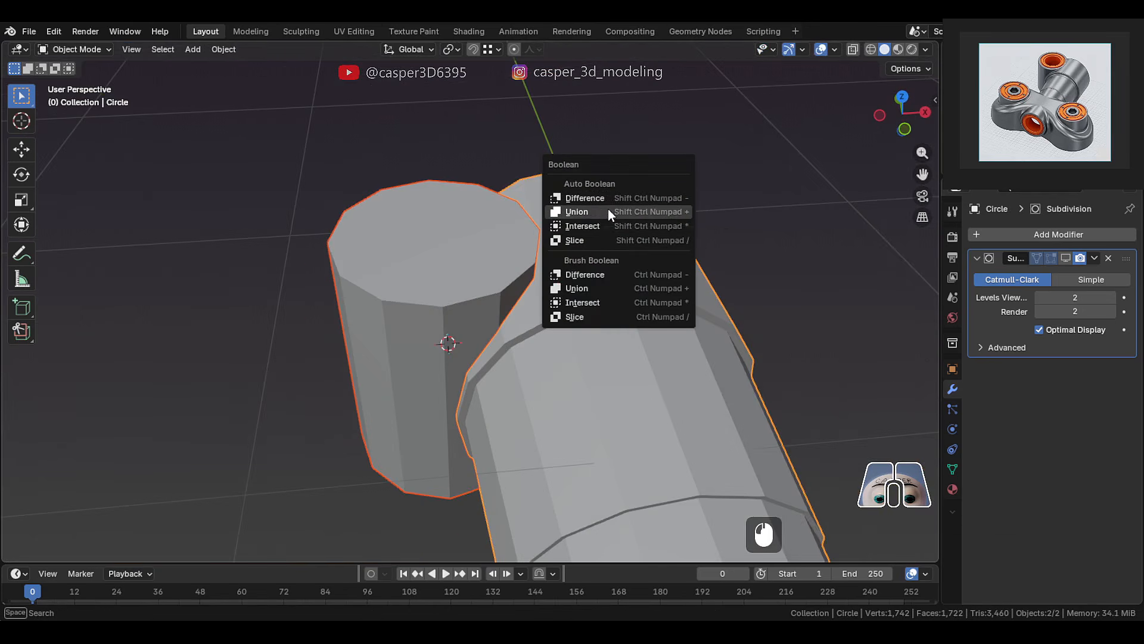
pyautogui.moveTo(606, 213); pyautogui.dragTo(780, 218, button='middle')
# - Merge all of the fused mesh's vertices by distance at 0.0001 m in Edit Mode
pyautogui.press('Tab')
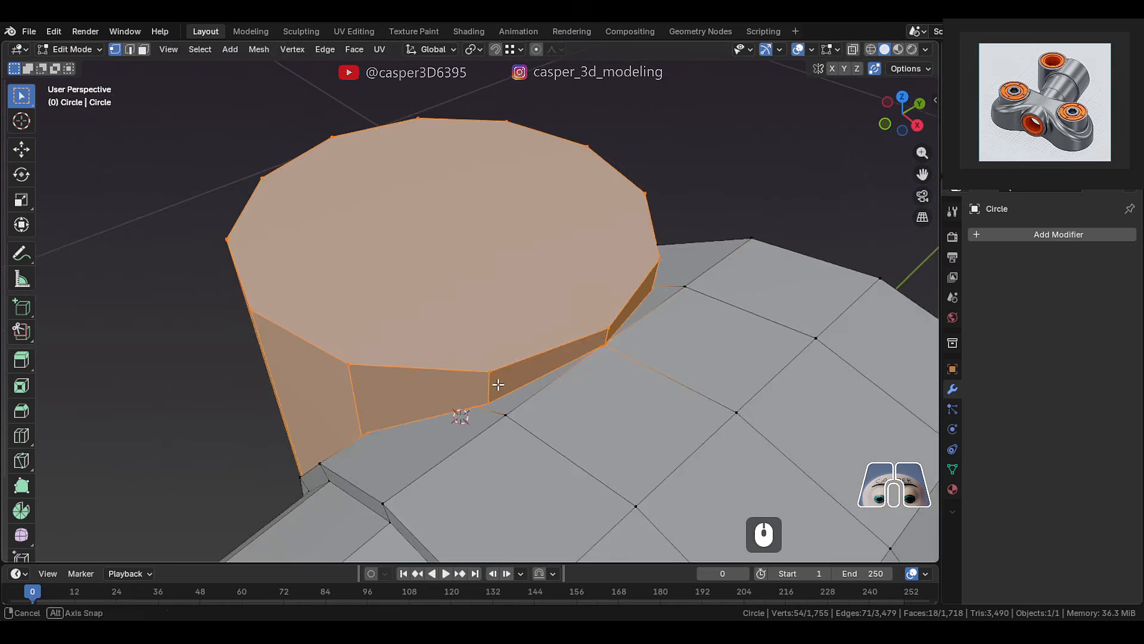
pyautogui.moveTo(498, 383); pyautogui.dragTo(495, 377, button='middle')
pyautogui.keyDown('shift'); pyautogui.moveTo(495, 377); pyautogui.dragTo(421, 351, button='middle'); pyautogui.keyUp('shift')
pyautogui.rightClick(517, 301)
pyautogui.moveTo(518, 301); pyautogui.dragTo(525, 305, button='middle')
pyautogui.press('a')
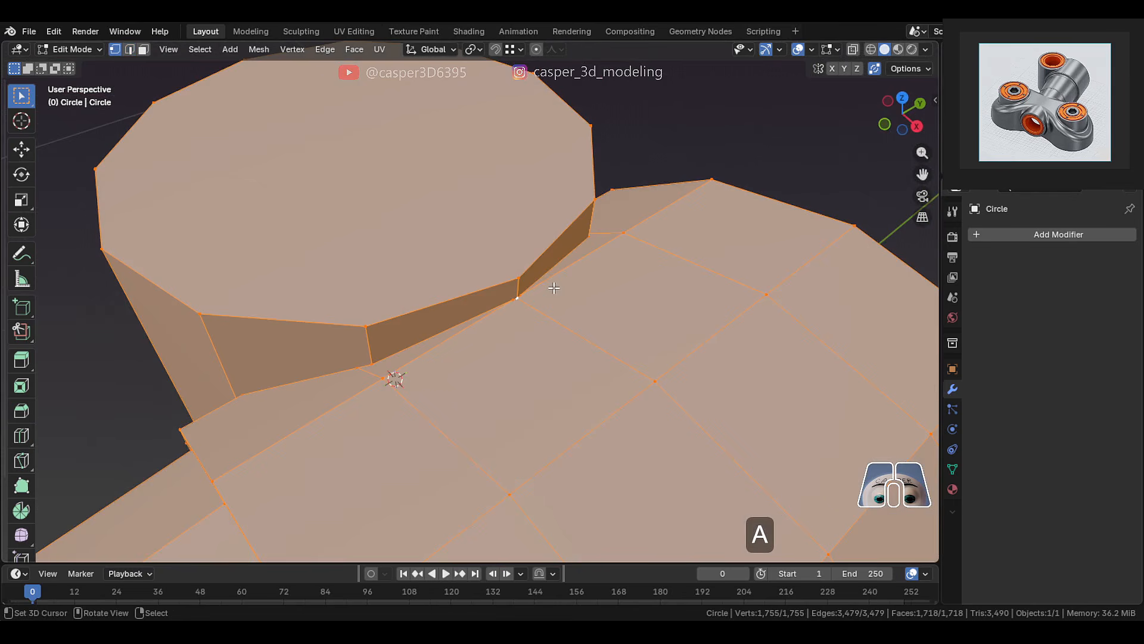
pyautogui.press('m')
pyautogui.click(541, 286)
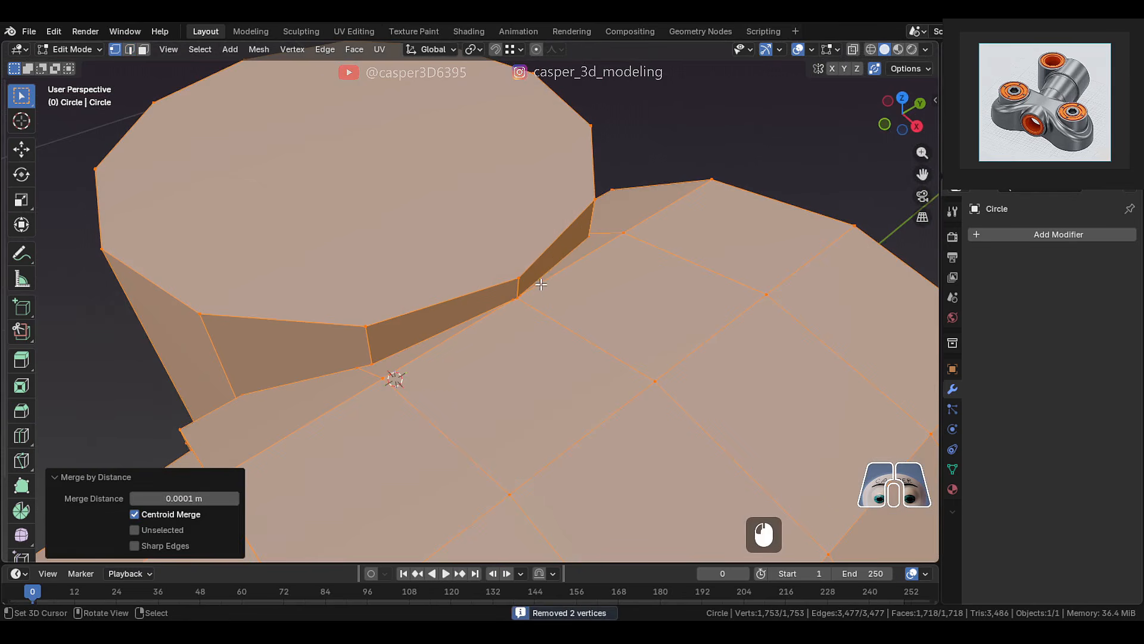
# - Slide the stray vertices along the seam between the cylinder and tube onto their neighbouring vertices
pyautogui.rightClick(516, 303)
pyautogui.scroll(2, 536, 317)
pyautogui.moveTo(537, 321); pyautogui.dragTo(530, 342, button='middle')
pyautogui.press('g')
pyautogui.press('g')
pyautogui.click(561, 288)
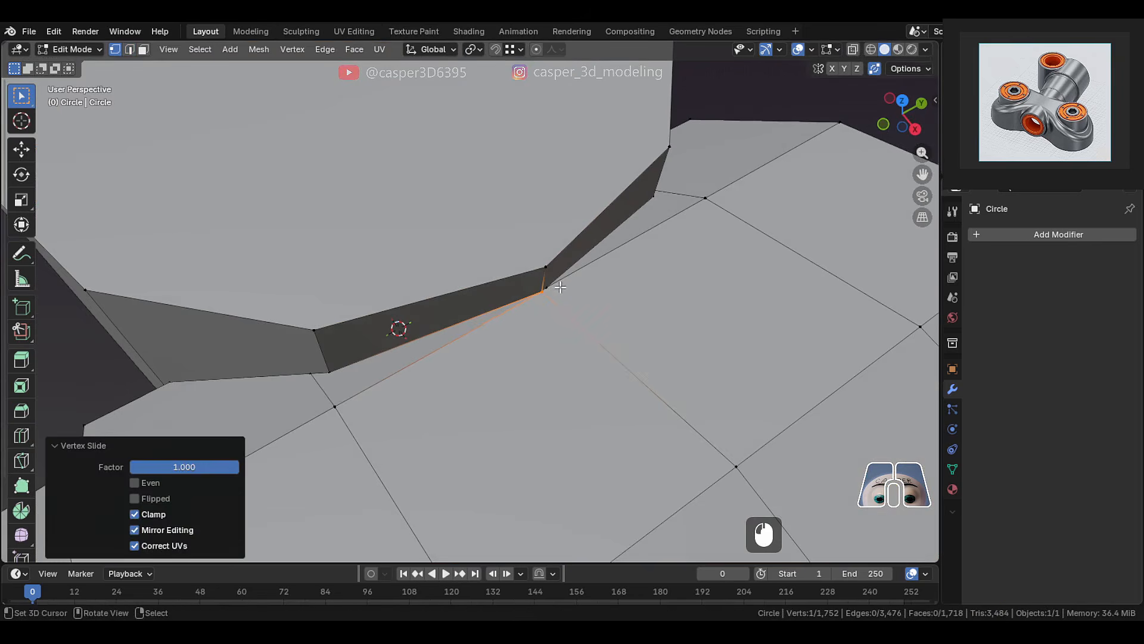
pyautogui.press('g')
pyautogui.press('g')
pyautogui.click(539, 303)
pyautogui.keyDown('shift'); pyautogui.moveTo(539, 304); pyautogui.dragTo(585, 274, button='middle'); pyautogui.keyUp('shift')
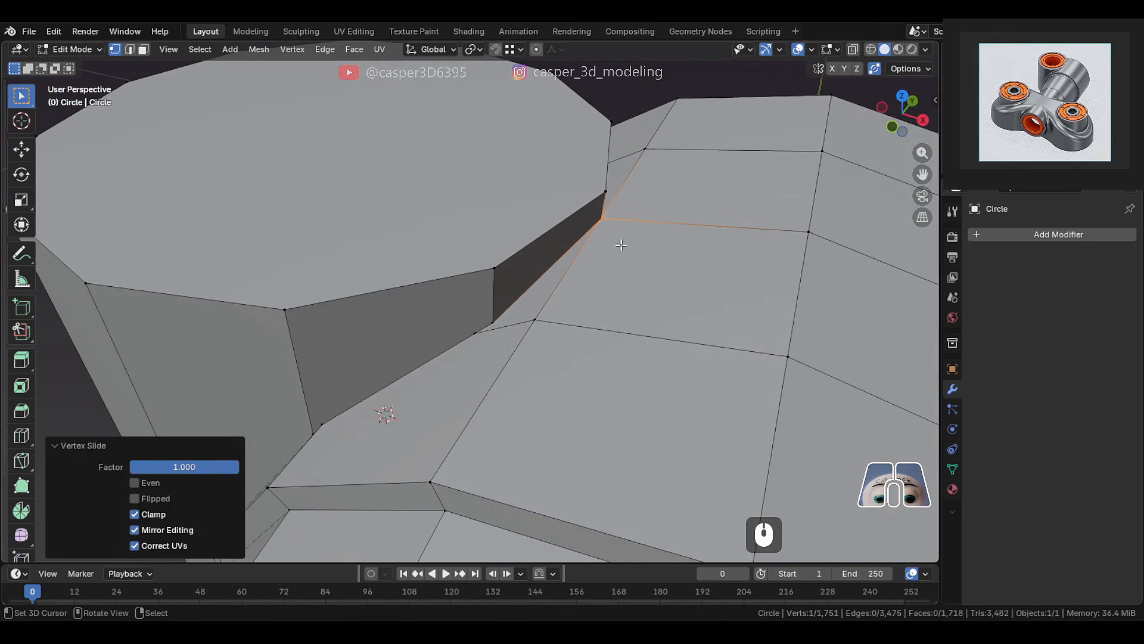
# - Knife-cut a new edge line on the tube's surface running alongside the cylinder seam
pyautogui.press('k')
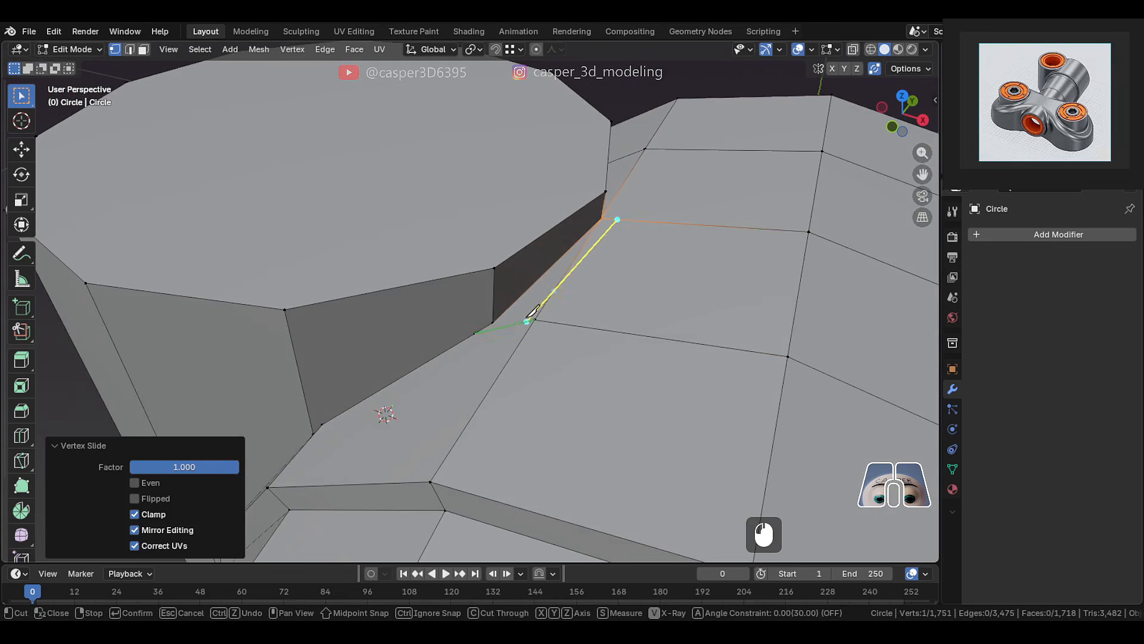
pyautogui.click(536, 319)
pyautogui.keyDown('shift'); pyautogui.moveTo(536, 319); pyautogui.dragTo(682, 305, button='middle'); pyautogui.keyUp('shift')
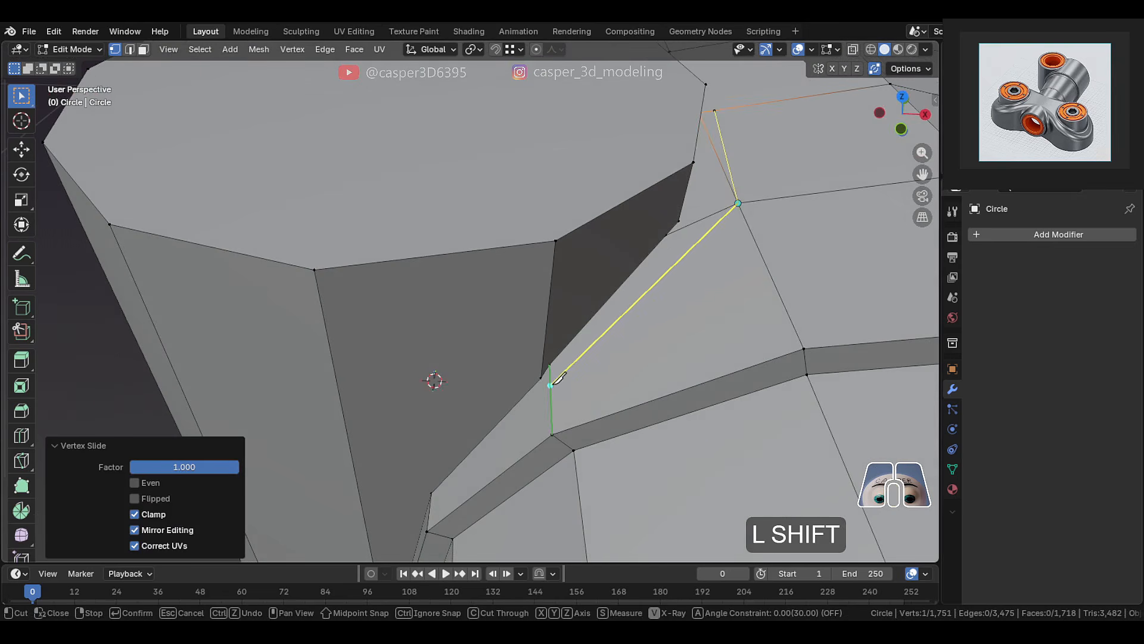
pyautogui.moveTo(560, 377); pyautogui.dragTo(642, 359, button='middle')
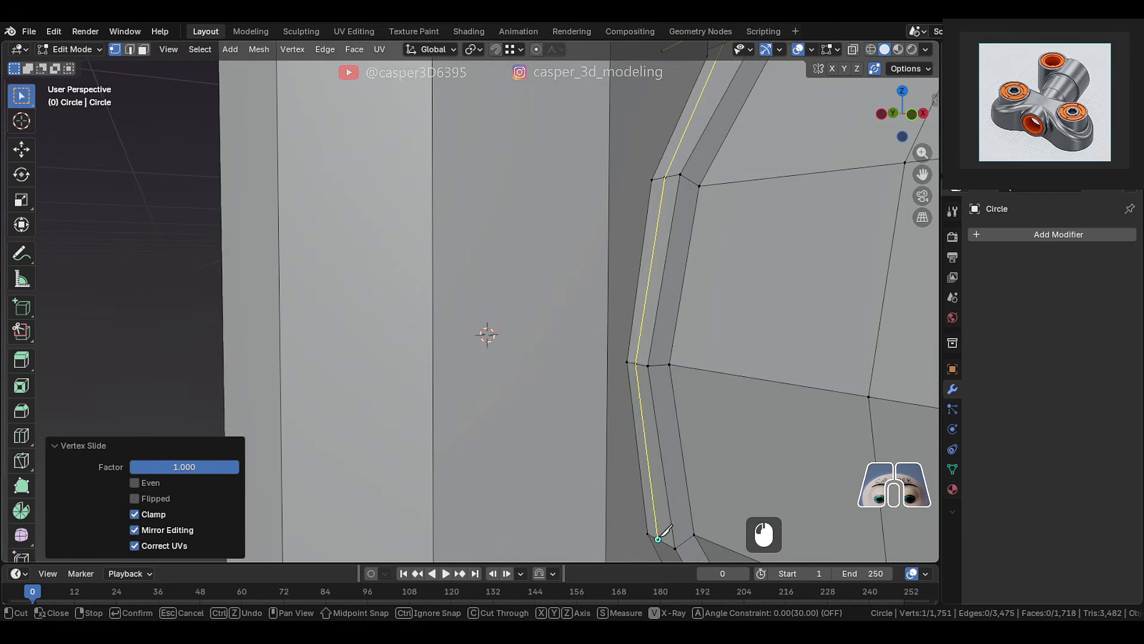
pyautogui.press('Return')
# - Slide the surplus seam vertices beside the knife cut fully onto their neighbours with a factor of 1
pyautogui.scroll(-2, 658, 525)
pyautogui.moveTo(646, 149); pyautogui.dragTo(549, 323, button='middle')
pyautogui.scroll(2, 526, 298)
pyautogui.rightClick(544, 306)
pyautogui.press('g')
pyautogui.press('g')
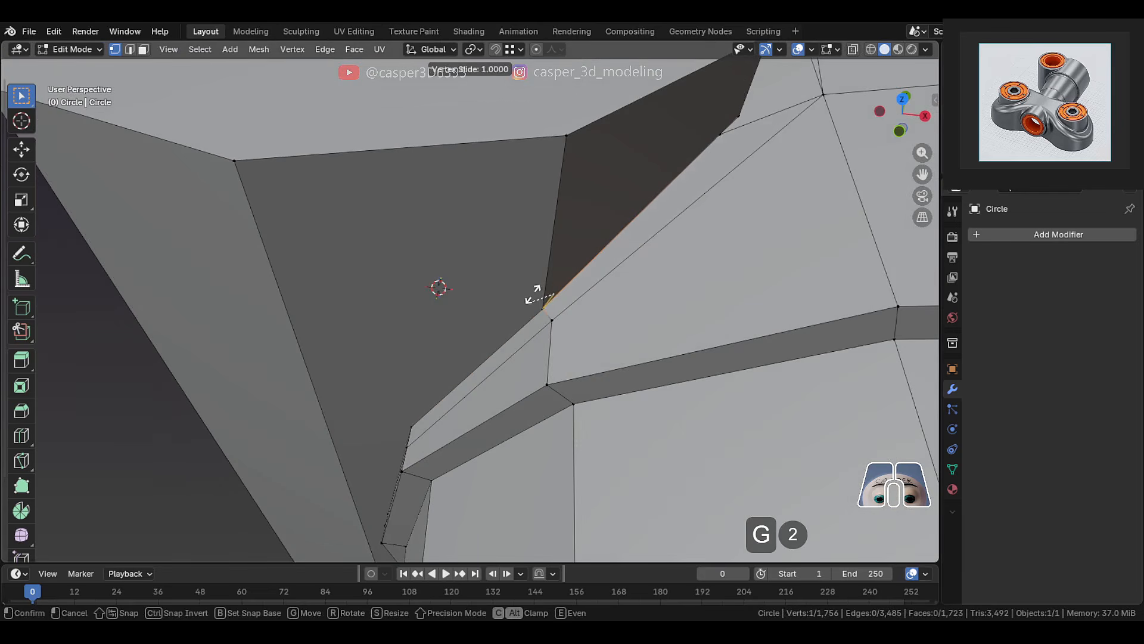
pyautogui.click(534, 294)
pyautogui.moveTo(535, 295); pyautogui.dragTo(507, 309, button='middle')
pyautogui.scroll(2, 512, 312)
pyautogui.press('g')
pyautogui.press('g')
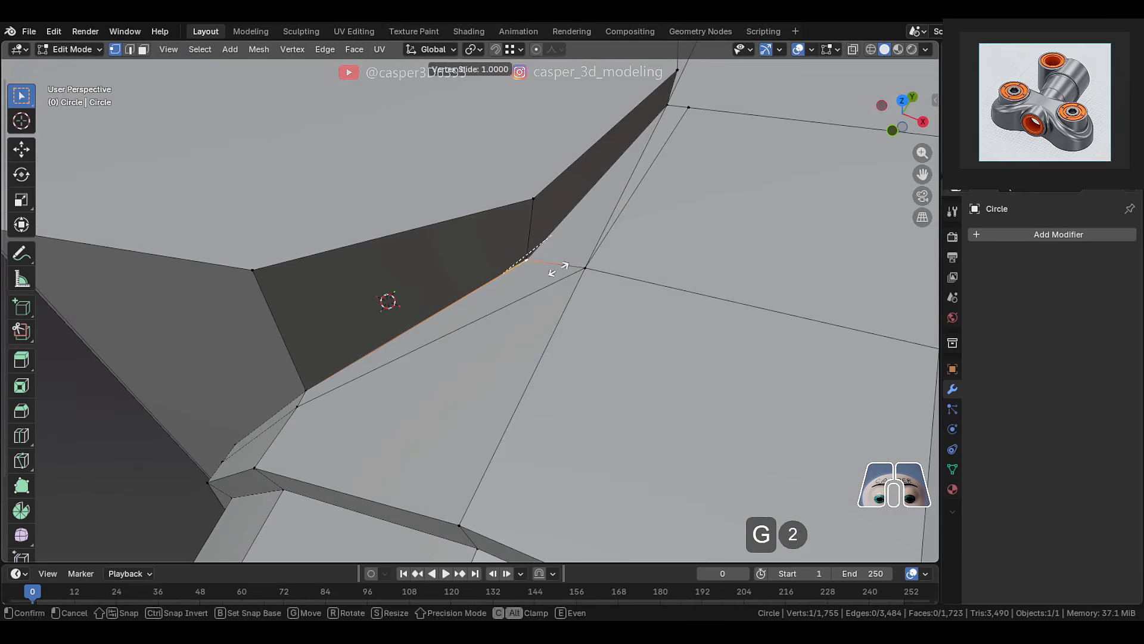
pyautogui.moveTo(576, 249); pyautogui.dragTo(495, 298, button='middle')
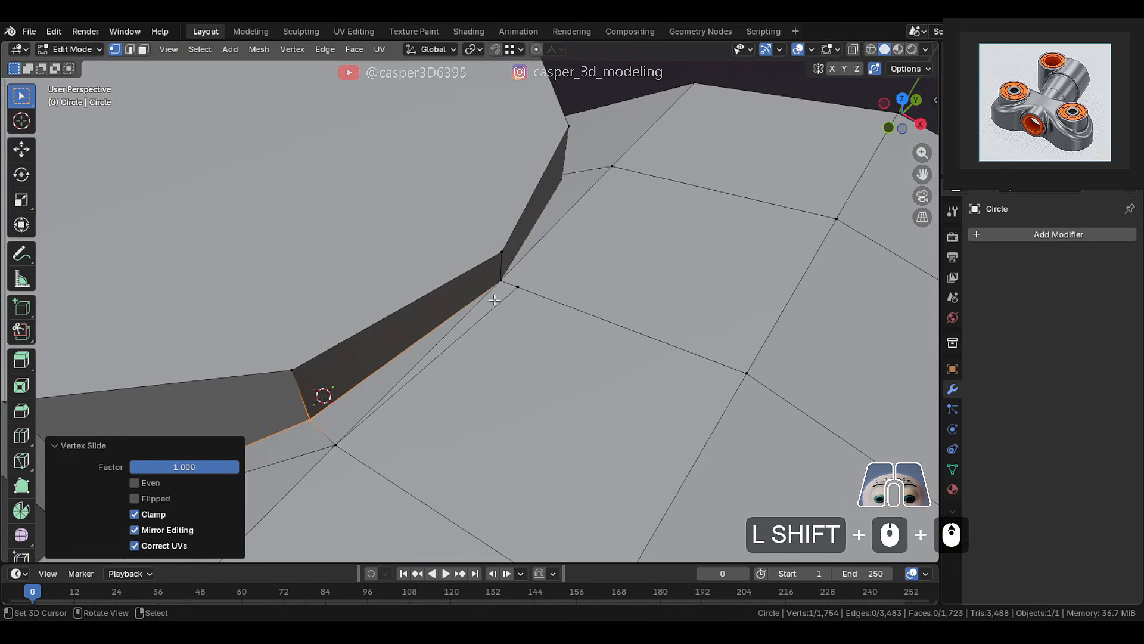
# - Dissolve the thin diagonal edge on the tube beside the cylinder seam and vertex-slide the neighbouring vertex
pyautogui.press('2')
pyautogui.click(495, 298)
pyautogui.press('x')
pyautogui.click(499, 393)
pyautogui.moveTo(498, 394); pyautogui.dragTo(587, 202, button='middle')
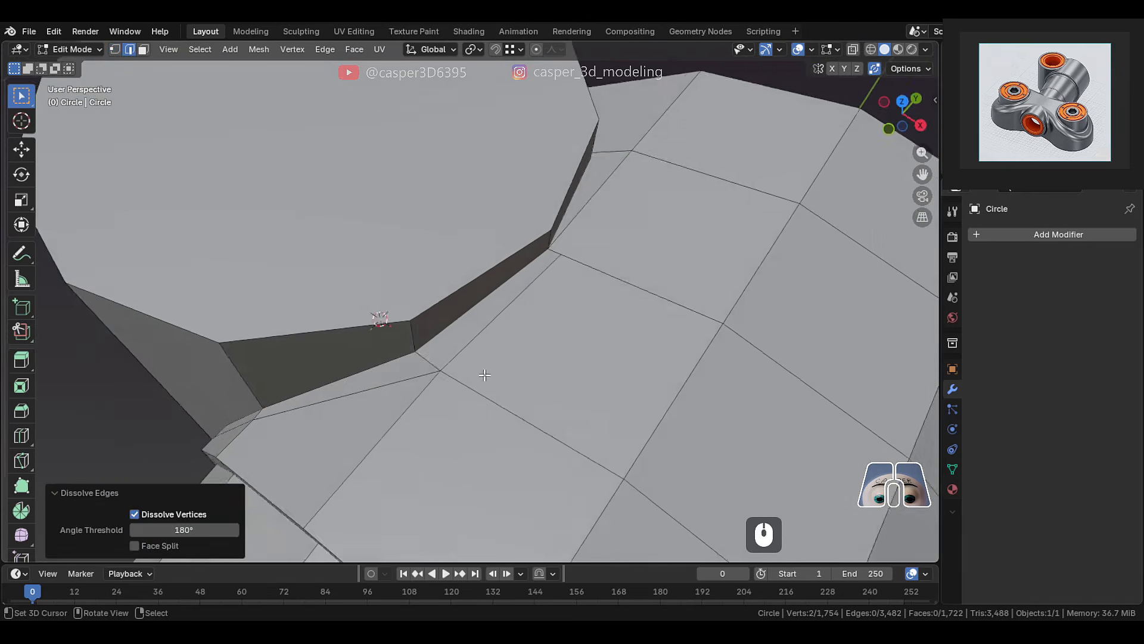
pyautogui.press('g')
pyautogui.press('g')
pyautogui.click(528, 343)
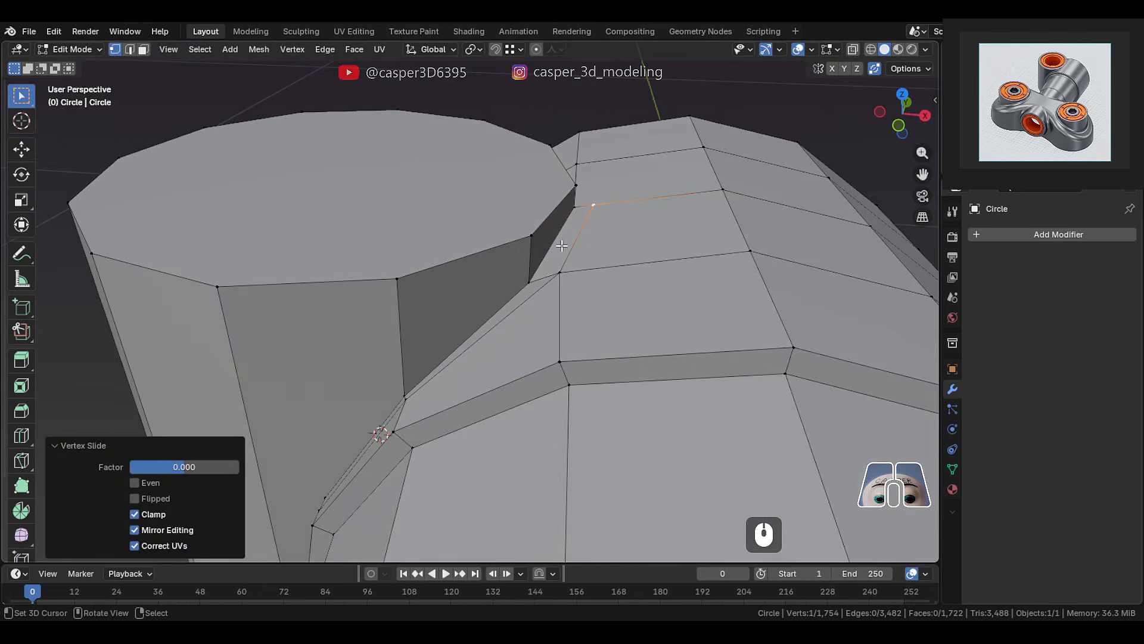
# - Add a loop cut around the cylinder's middle and connect its end vertex to the adjacent seam vertex
pyautogui.keyDown('shift'); pyautogui.moveTo(488, 325); pyautogui.dragTo(633, 193, button='middle'); pyautogui.keyUp('shift')
pyautogui.moveTo(540, 331); pyautogui.dragTo(598, 341, button='middle')
pyautogui.hotkey('ctrl', 'r')
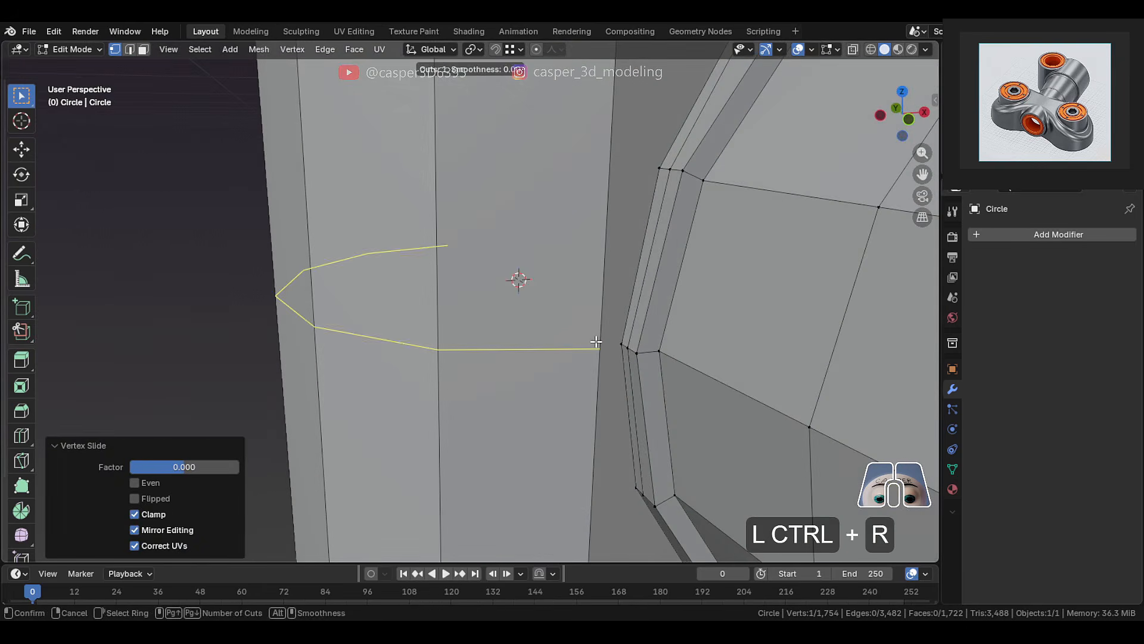
pyautogui.click(601, 344)
pyautogui.click(602, 350)
pyautogui.keyDown('shift'); pyautogui.click(600, 348); pyautogui.keyUp('shift')
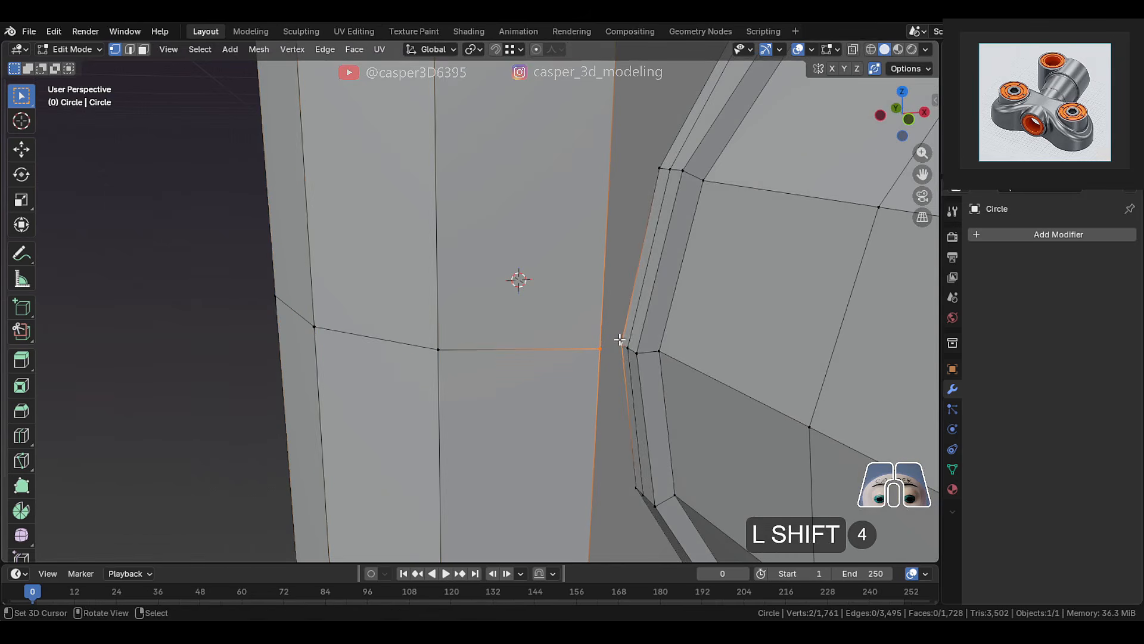
pyautogui.keyDown('shift'); pyautogui.moveTo(580, 273); pyautogui.dragTo(555, 326, button='middle'); pyautogui.keyUp('shift')
# - Add a second loop cut above the first with a slide factor of 0.226 and connect its end to the seam
pyautogui.hotkey('ctrl', 'r')
pyautogui.click(577, 226)
pyautogui.click(622, 234)
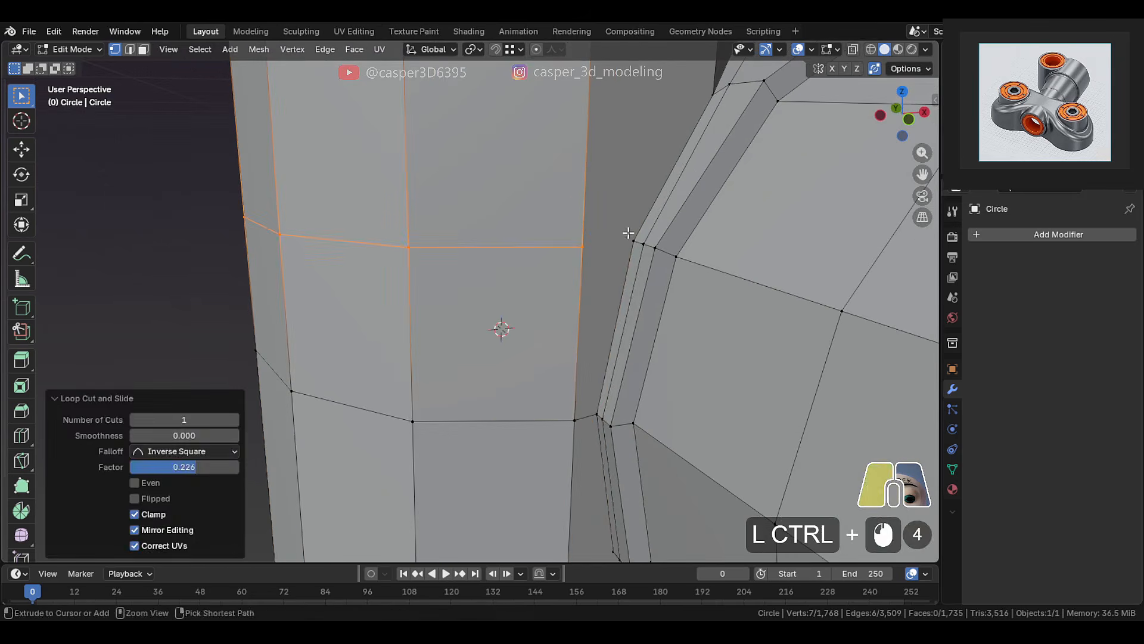
pyautogui.keyDown('shift'); pyautogui.rightClick(628, 235); pyautogui.keyUp('shift')
pyautogui.press('j')
# - Add a third loop cut around the cylinder's upper part and connect its end vertex to the nearest seam vertex
pyautogui.scroll(-2, 596, 227)
pyautogui.keyDown('shift'); pyautogui.moveTo(566, 208); pyautogui.dragTo(505, 329, button='middle'); pyautogui.keyUp('shift')
pyautogui.rightClick(568, 313)
pyautogui.rightClick(477, 335)
pyautogui.keyDown('shift'); pyautogui.rightClick(568, 314); pyautogui.keyUp('shift')
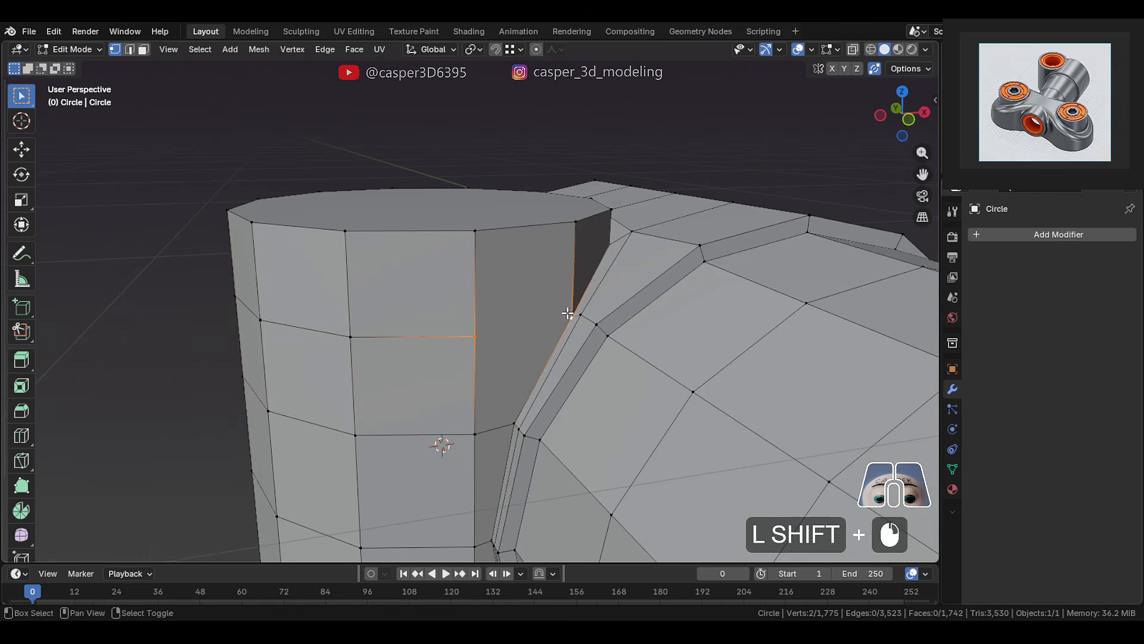
# - Select the edge path along the cylinder-tube seam and bevel it about 0.008 m with 2 segments and profile shape 1
pyautogui.press('3')
pyautogui.moveTo(567, 312); pyautogui.dragTo(563, 251, button='middle')
pyautogui.keyDown('ctrl'); pyautogui.click(646, 228); pyautogui.keyUp('ctrl')
pyautogui.press('2')
pyautogui.rightClick(646, 232)
pyautogui.keyDown('ctrl'); pyautogui.rightClick(552, 341); pyautogui.keyUp('ctrl')
pyautogui.moveTo(551, 341); pyautogui.dragTo(620, 260, button='middle')
pyautogui.keyDown('shift'); pyautogui.rightClick(646, 273); pyautogui.keyUp('shift')
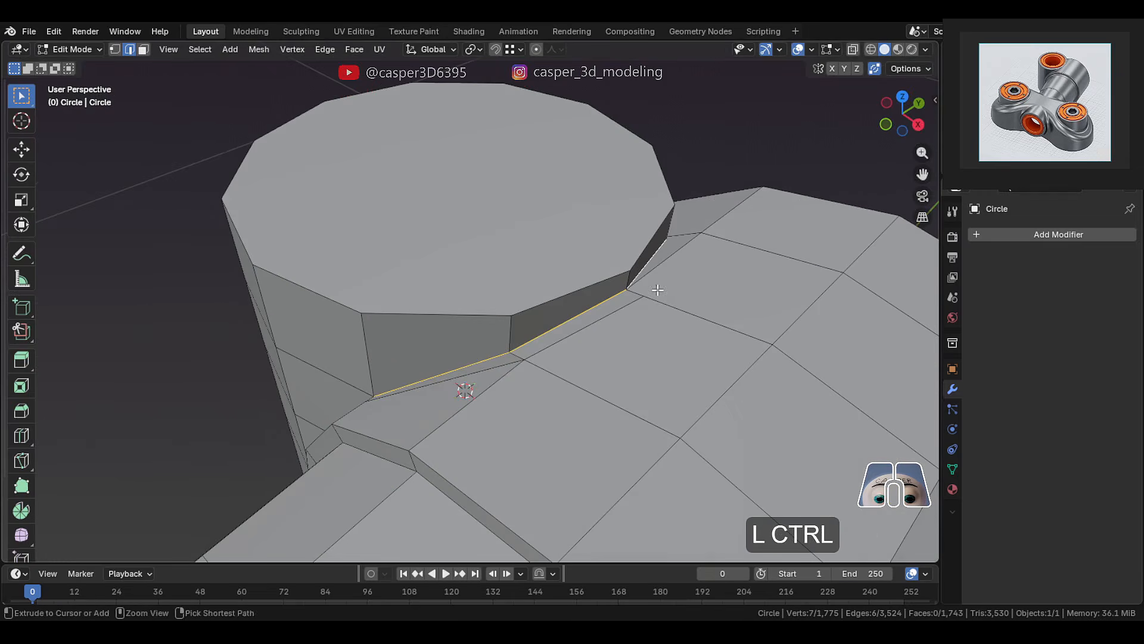
pyautogui.hotkey('ctrl', 'b')
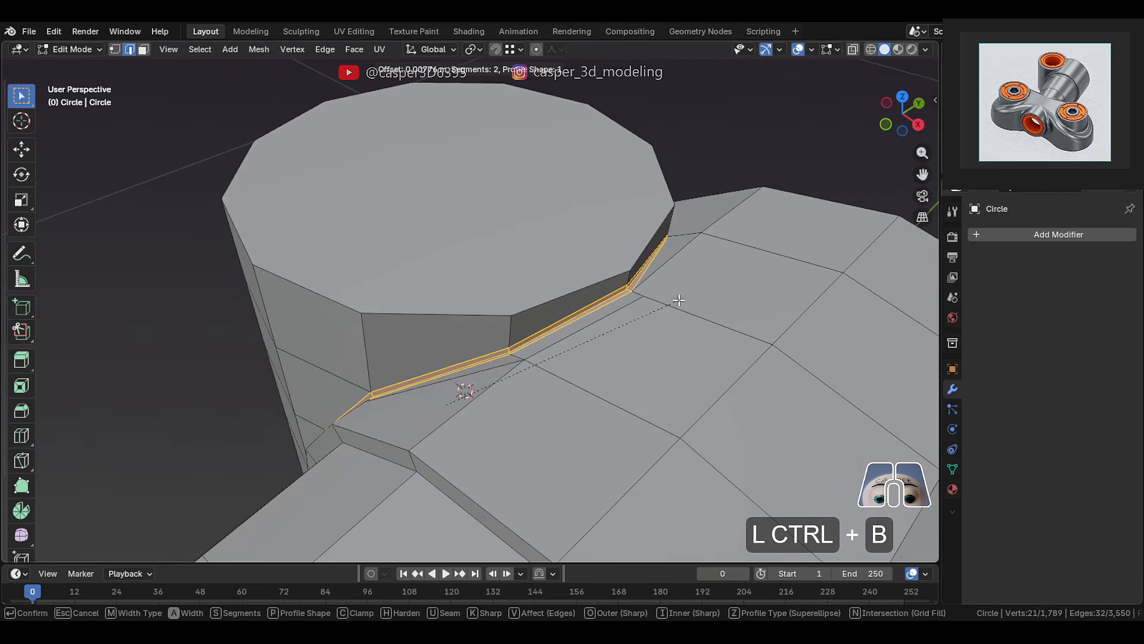
pyautogui.click(679, 300)
# - Select two edges of the bevelled side seam between the cylinder and the tube and edge-slide them
pyautogui.moveTo(679, 300); pyautogui.dragTo(645, 284, button='middle')
pyautogui.rightClick(630, 355)
pyautogui.moveTo(607, 444); pyautogui.dragTo(636, 396, button='middle')
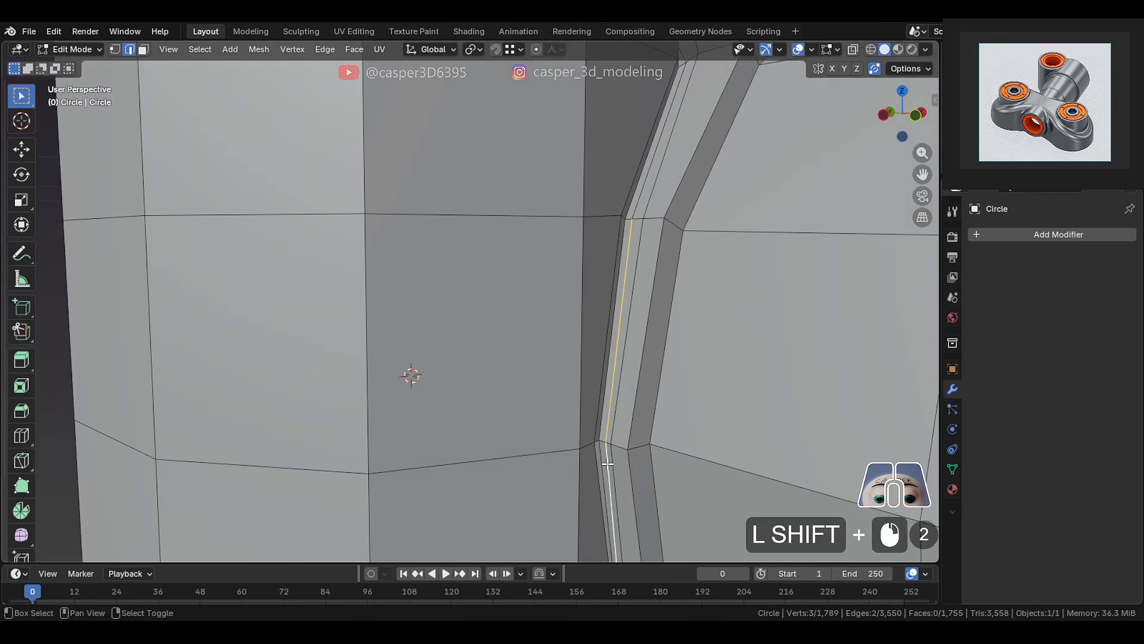
pyautogui.press('g')
pyautogui.press('g')
pyautogui.click(674, 276)
# - Select the upper seam's edge path beside the cylinder and edge-slide it away from the cylinder wall
pyautogui.moveTo(674, 276); pyautogui.dragTo(494, 376, button='middle')
pyautogui.rightClick(570, 295)
pyautogui.keyDown('ctrl'); pyautogui.rightClick(647, 208); pyautogui.keyUp('ctrl')
pyautogui.moveTo(647, 209); pyautogui.dragTo(660, 169, button='middle')
pyautogui.press('g')
pyautogui.press('g')
pyautogui.click(627, 227)
pyautogui.moveTo(628, 227); pyautogui.dragTo(609, 274, button='middle')
pyautogui.press('Tab')
pyautogui.press('Tab')
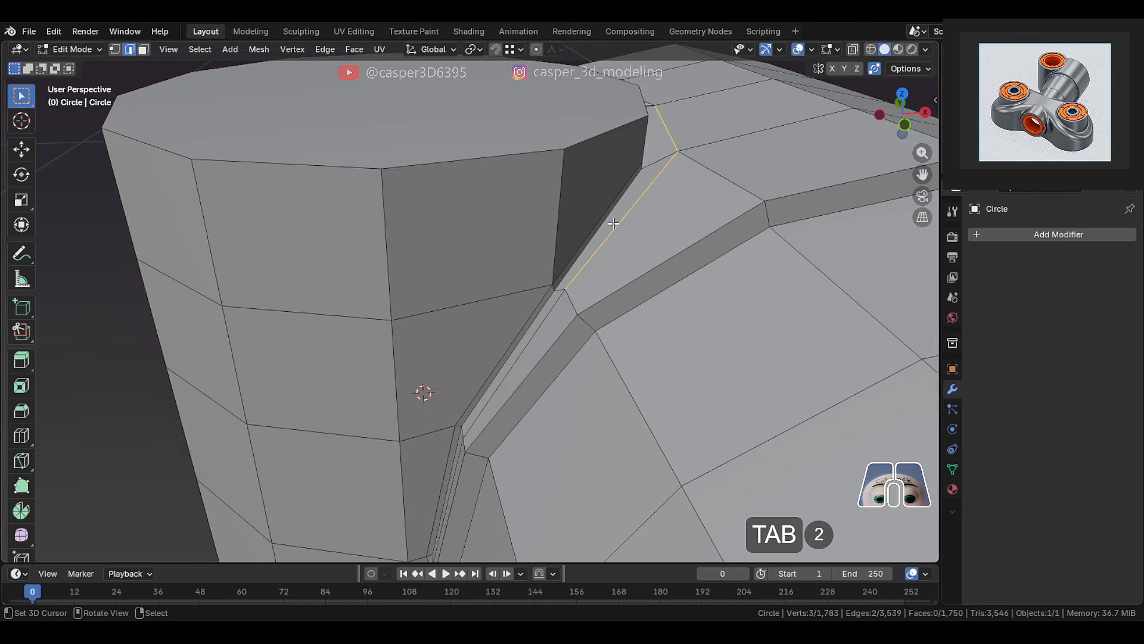
pyautogui.scroll(-3, 612, 217)
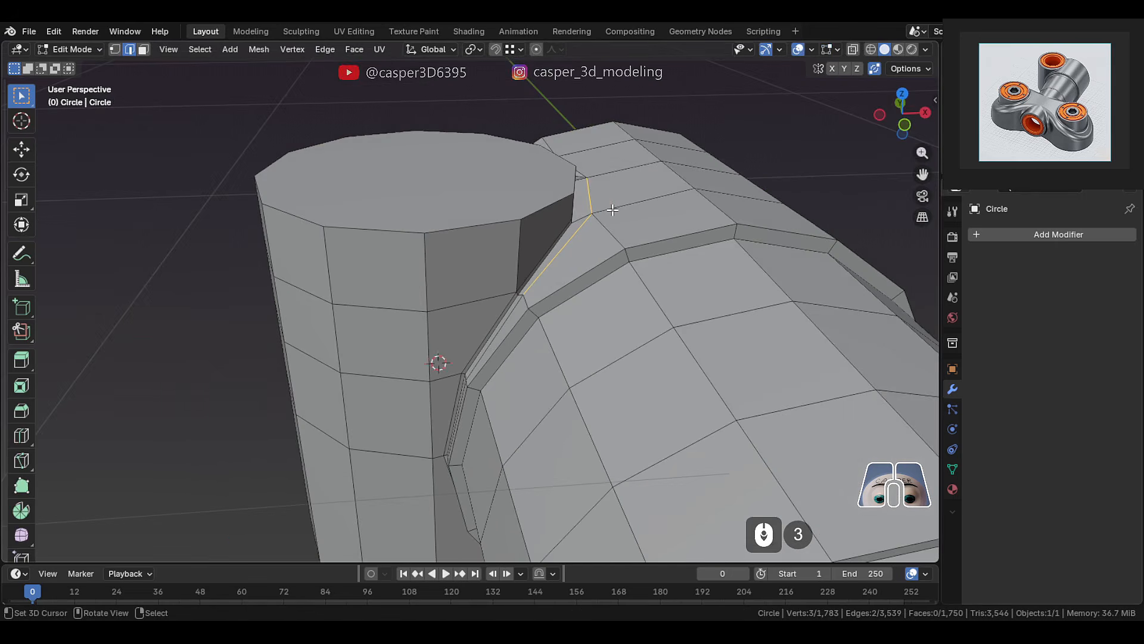
# - Select the end cylinder and the wide tube section joined to it, and hide all unselected geometry
pyautogui.press('KP_7')
pyautogui.scroll(-2, 608, 217)
pyautogui.press('1')
pyautogui.keyDown('shift'); pyautogui.moveTo(602, 228); pyautogui.dragTo(533, 321, button='middle'); pyautogui.keyUp('shift')
pyautogui.hotkey('shift', 'z')
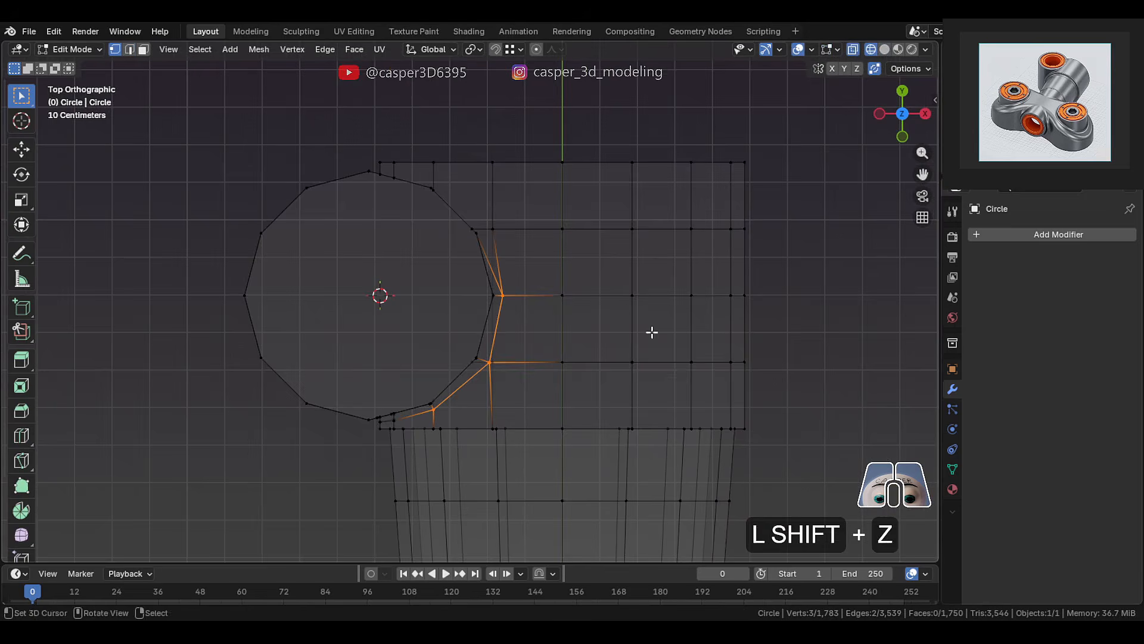
pyautogui.moveTo(871, 462); pyautogui.dragTo(299, 95)
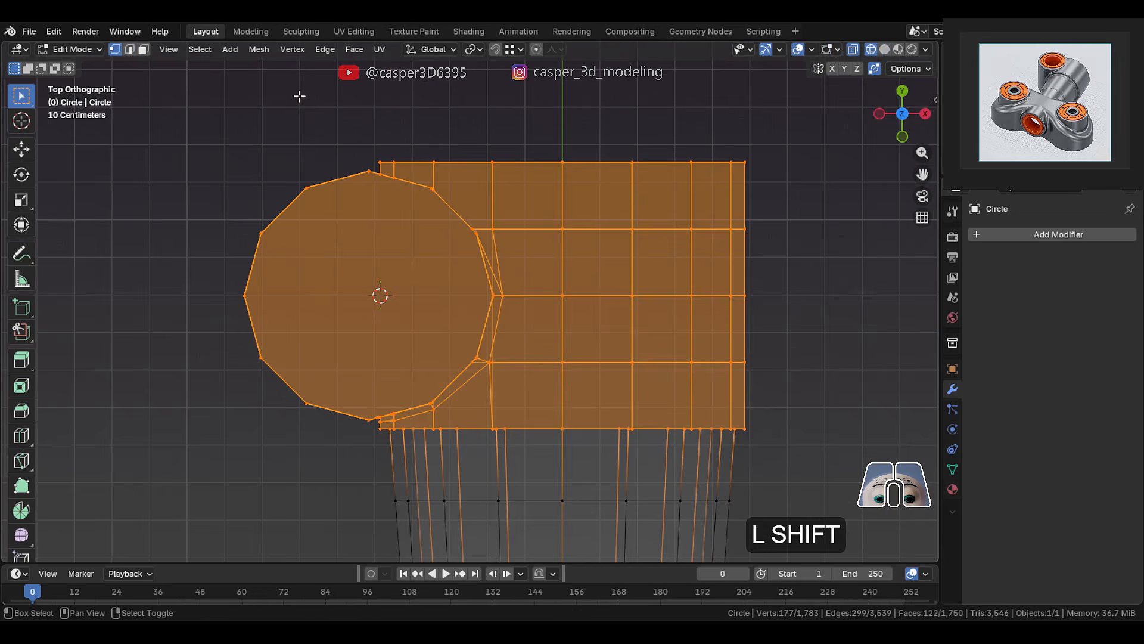
pyautogui.hotkey('shift', 'h')
pyautogui.scroll(-2, 572, 286)
pyautogui.moveTo(567, 294)
pyautogui.keyDown('shift'); pyautogui.mouseDown(button='middle')
pyautogui.moveTo(529, 187)
pyautogui.moveTo(548, 286)
pyautogui.mouseUp(button='middle'); pyautogui.keyUp('shift')
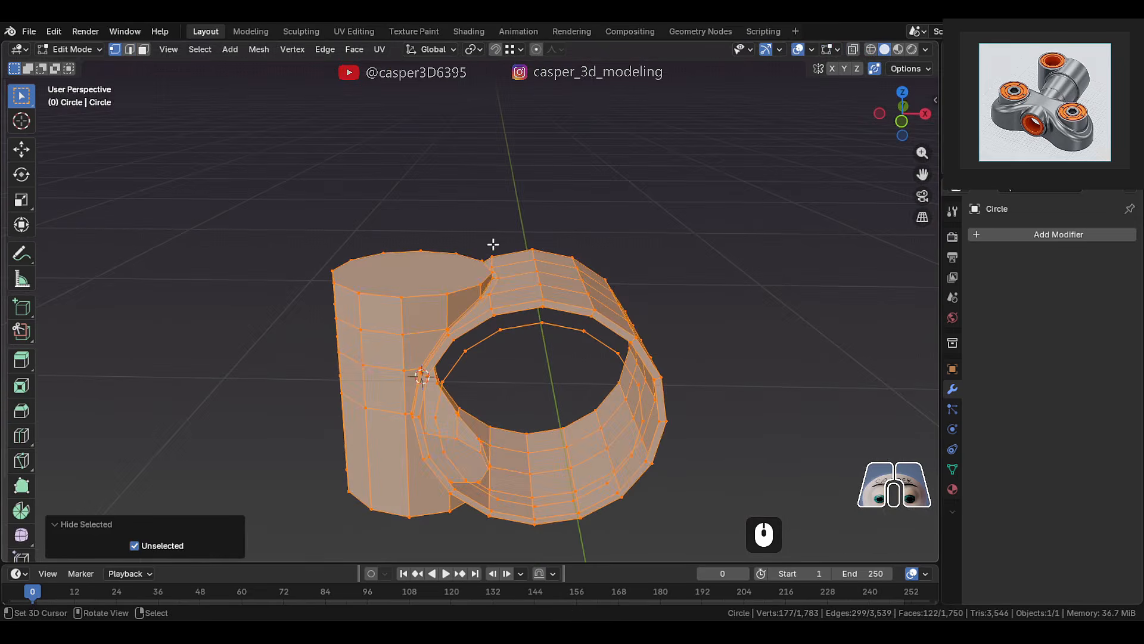
# - Delete the positive-Y half of the isolated section in see-through top view, including the leftover stray vertex
pyautogui.press('KP_7')
pyautogui.hotkey('shift', 'z')
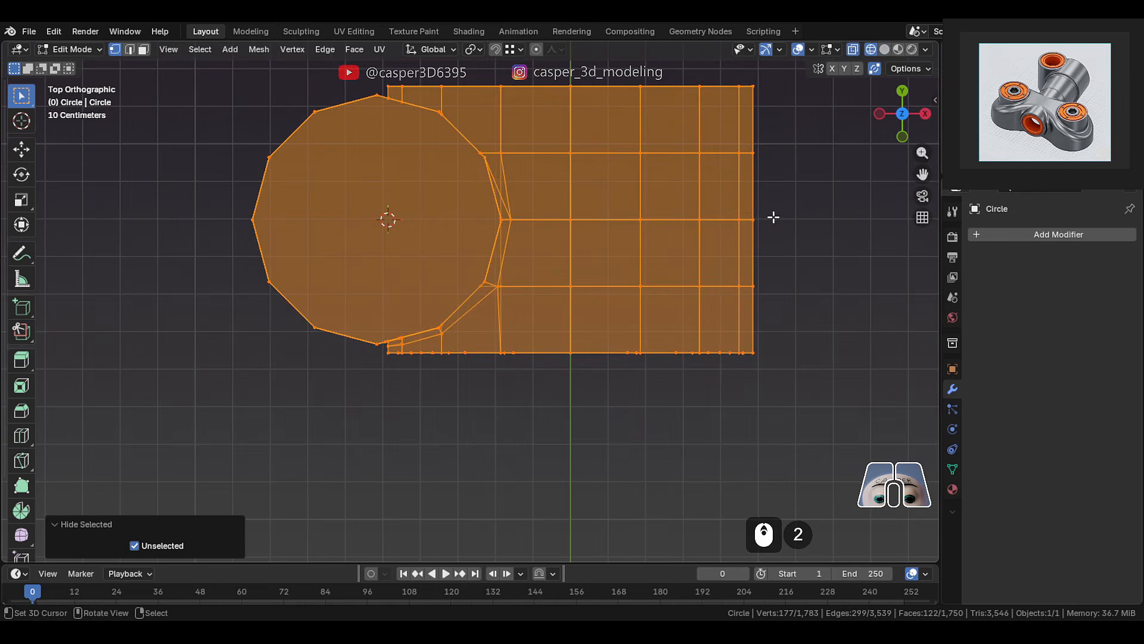
pyautogui.moveTo(773, 217); pyautogui.dragTo(76, 70)
pyautogui.press('x')
pyautogui.click(269, 59)
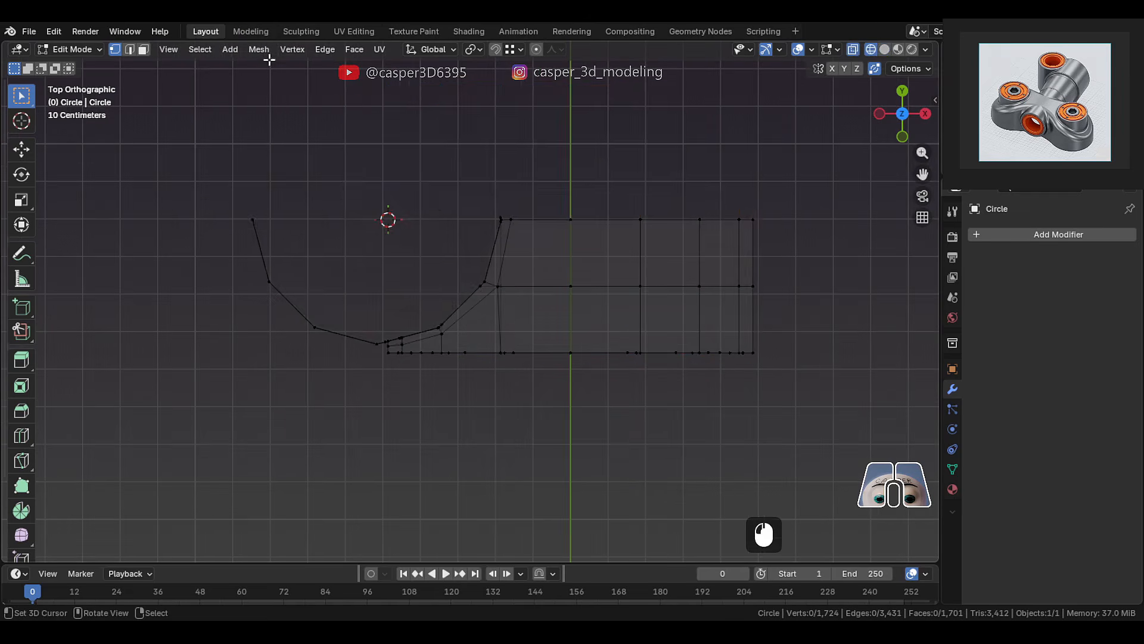
pyautogui.scroll(5, 526, 196)
pyautogui.click(527, 156)
pyautogui.press('x')
pyautogui.click(527, 135)
pyautogui.scroll(-4, 483, 152)
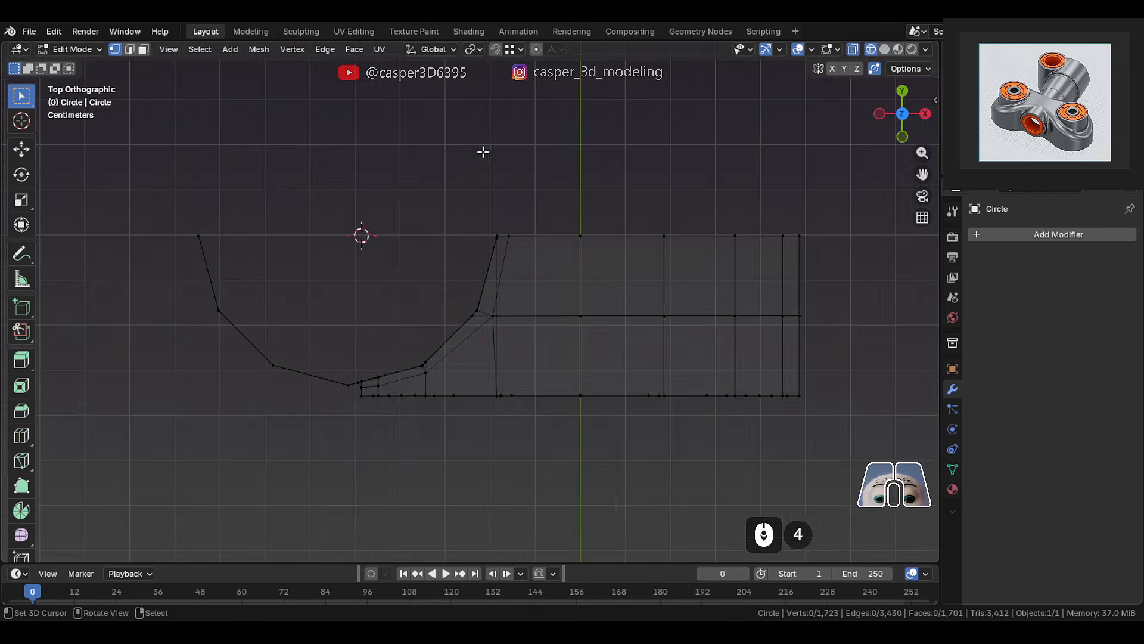
# - Delete all vertices below the horizontal centre line of the isolated section in front view, leaving one quarter
pyautogui.scroll(-4, 492, 196)
pyautogui.press('KP_1')
pyautogui.keyDown('shift'); pyautogui.moveTo(587, 354); pyautogui.dragTo(579, 324, button='middle'); pyautogui.keyUp('shift')
pyautogui.moveTo(717, 492); pyautogui.dragTo(127, 353)
pyautogui.press('x')
pyautogui.scroll(5, 449, 366)
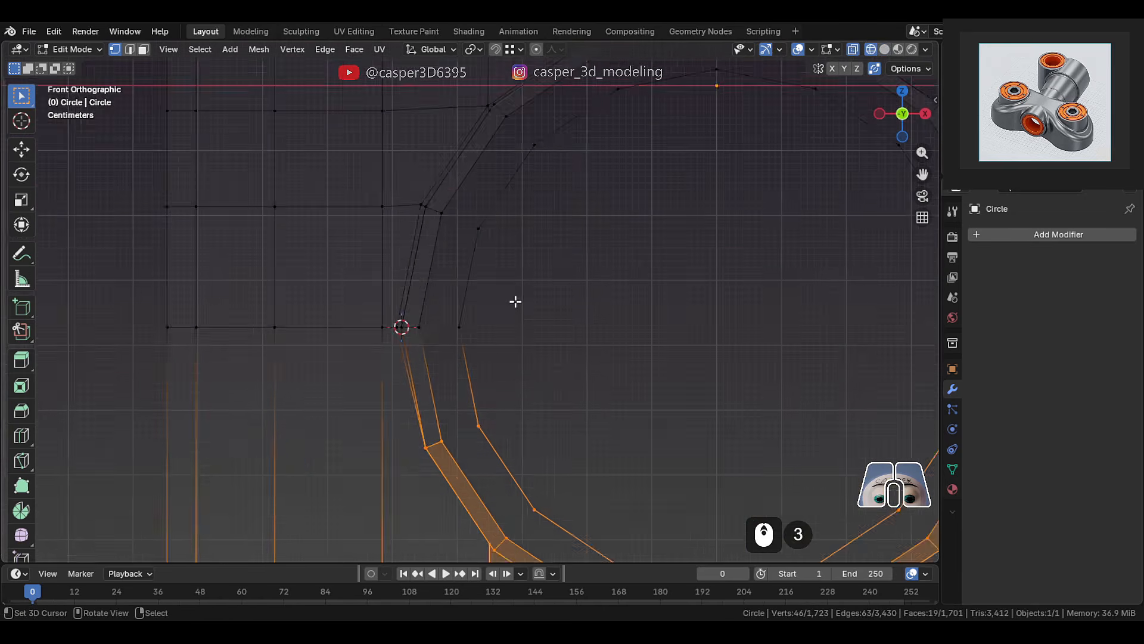
pyautogui.scroll(2, 501, 328)
pyautogui.press('x')
pyautogui.click(424, 258)
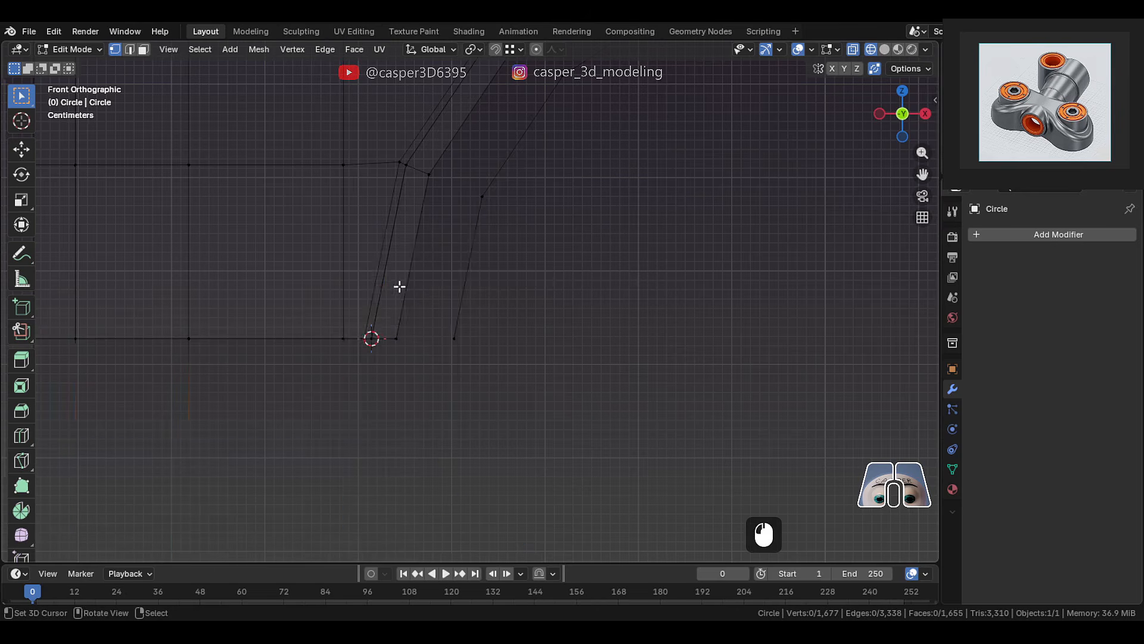
pyautogui.scroll(5, 446, 274)
# - Snap the 3D cursor to the midpoint of the two outer corner vertices and set the pivot point to 3D Cursor
pyautogui.moveTo(442, 283); pyautogui.dragTo(434, 356, button='middle')
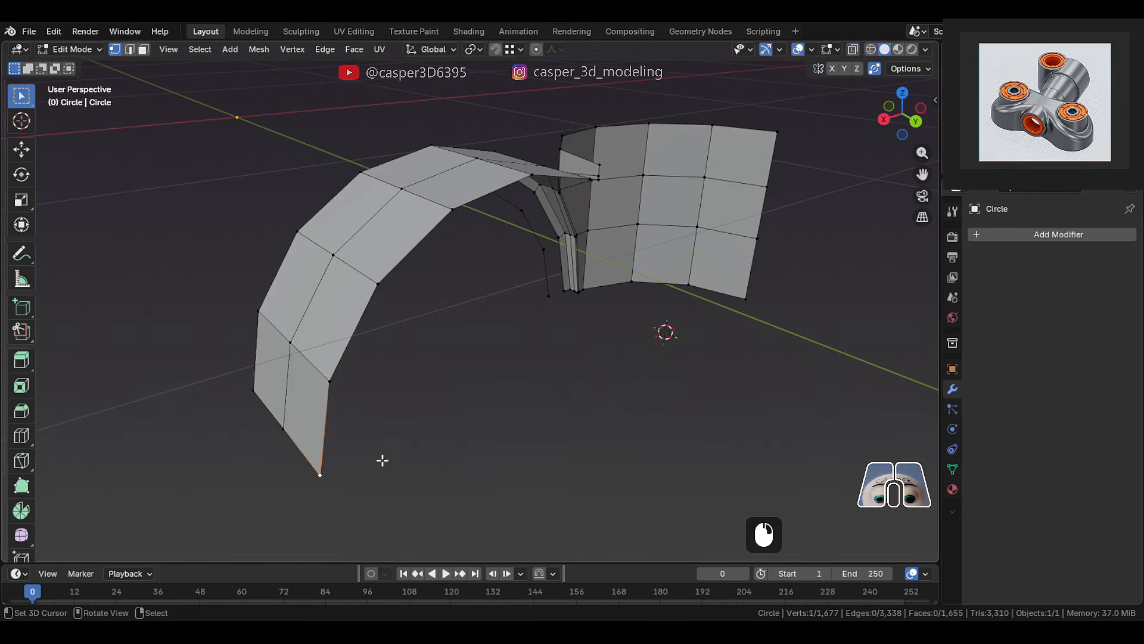
pyautogui.keyDown('shift'); pyautogui.click(744, 300); pyautogui.keyUp('shift')
pyautogui.hotkey('shift', 's')
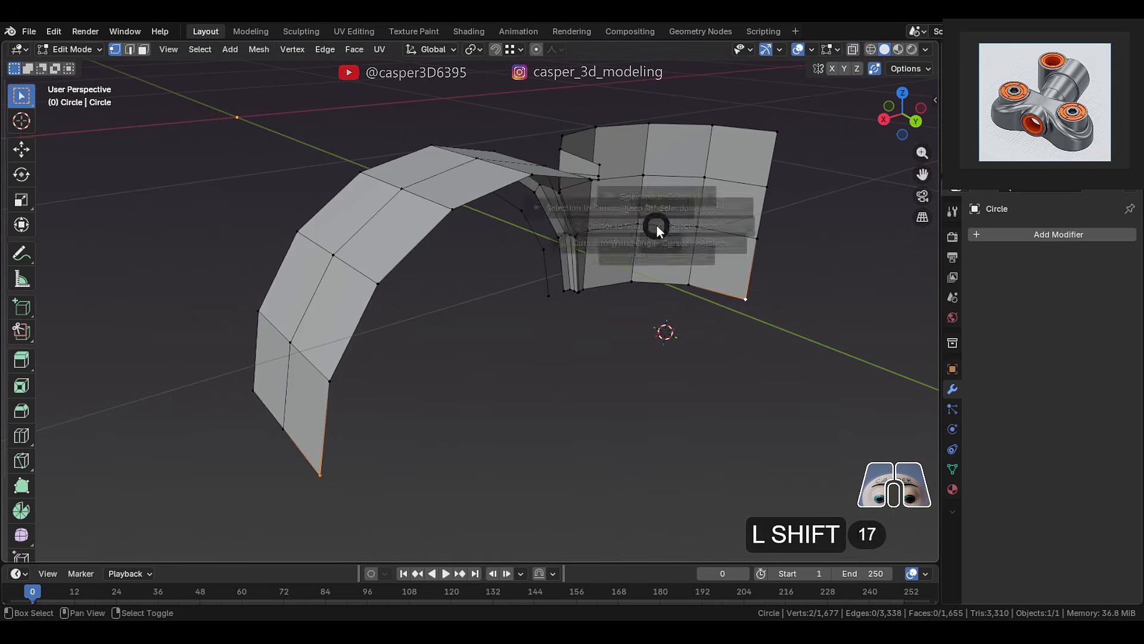
pyautogui.click(664, 304)
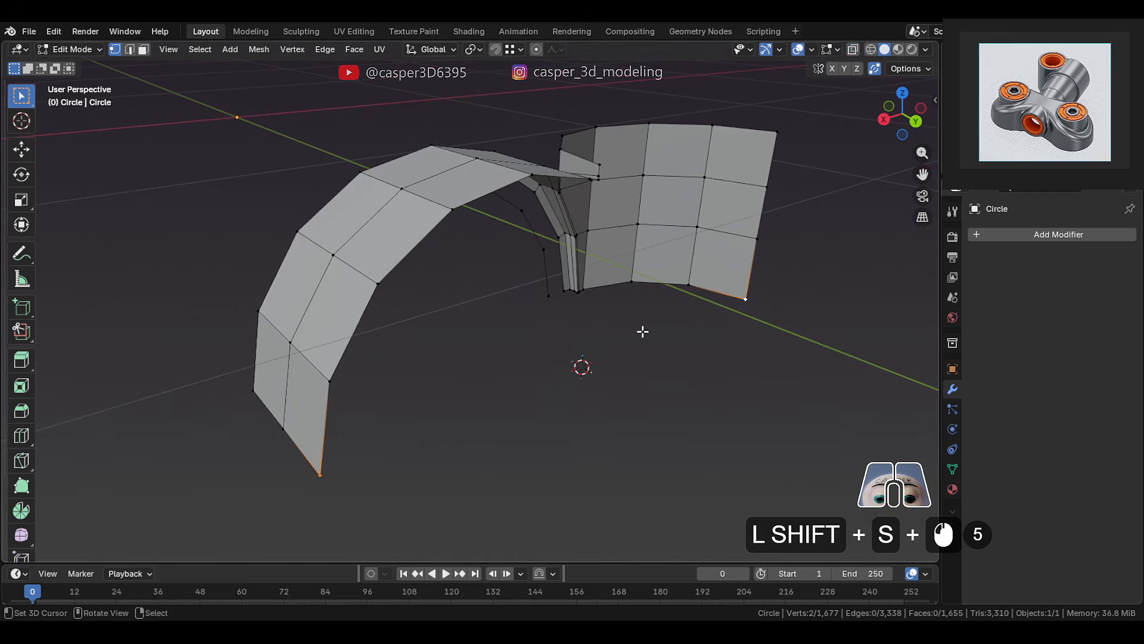
pyautogui.moveTo(579, 303); pyautogui.dragTo(602, 347, button='middle')
pyautogui.click(480, 46)
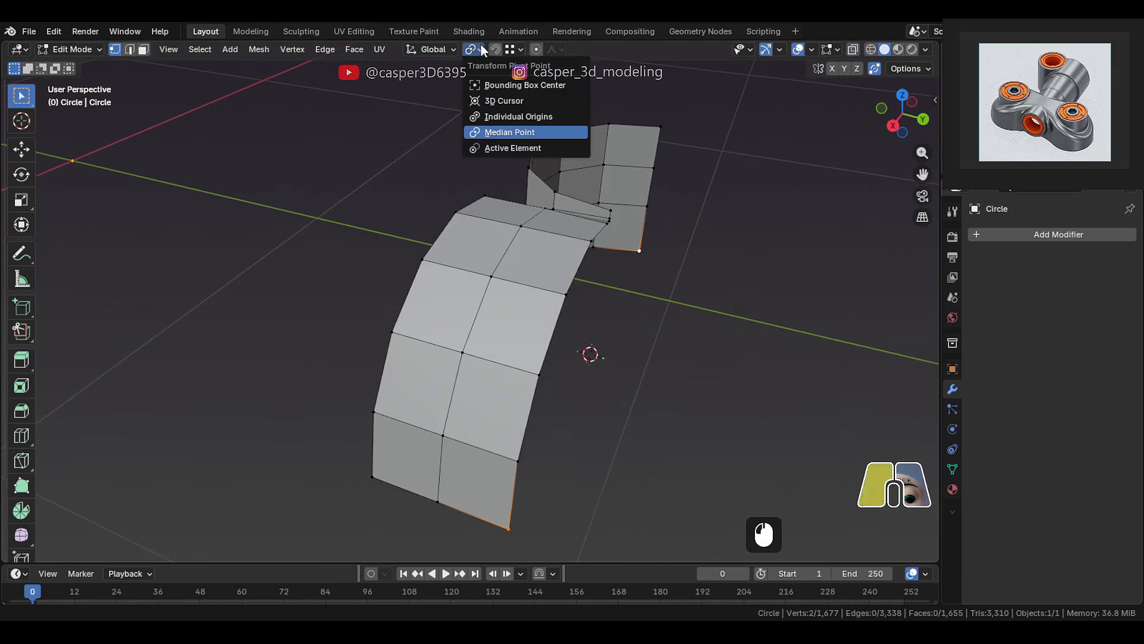
pyautogui.click(478, 100)
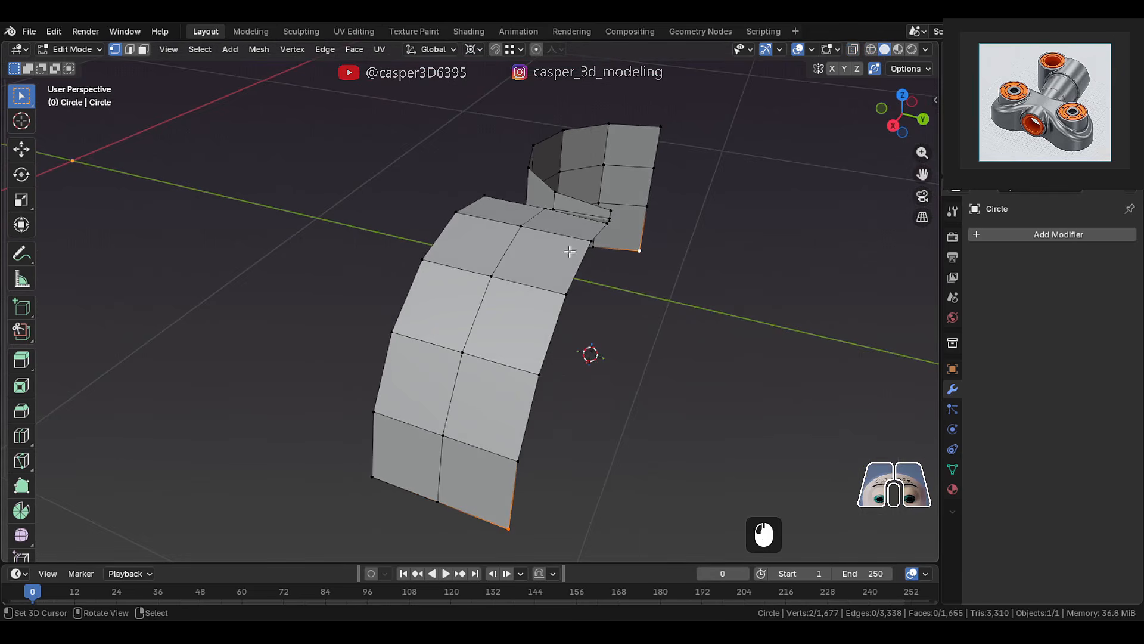
# - Duplicate the whole quarter section in place and mirror the copy by scaling it -1 along Y
pyautogui.moveTo(590, 310); pyautogui.dragTo(546, 273, button='middle')
pyautogui.press('a')
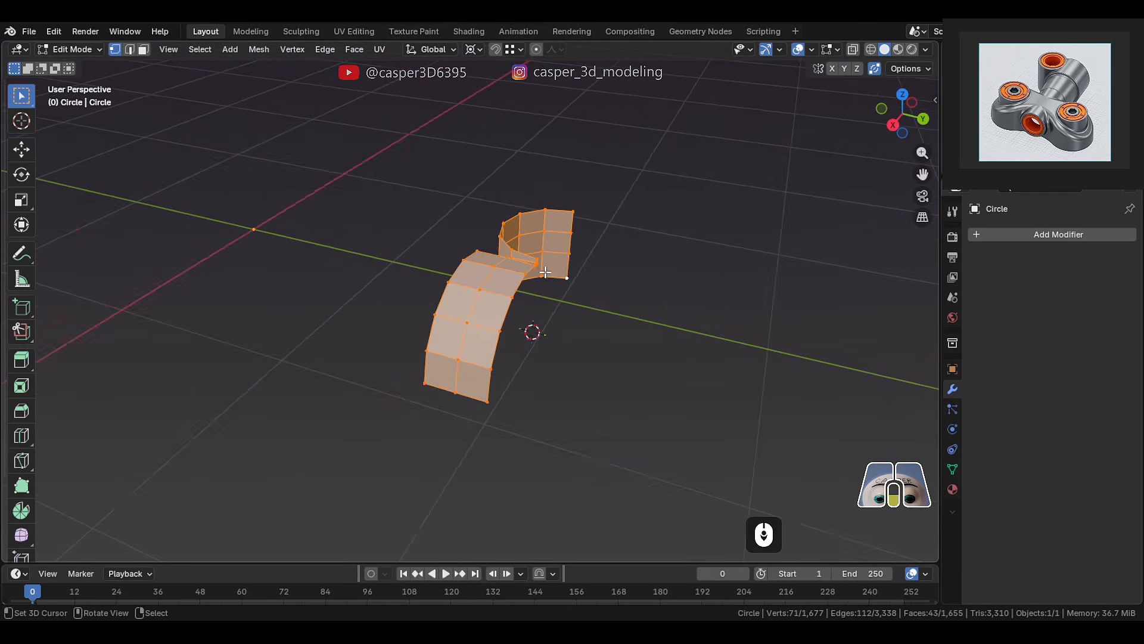
pyautogui.hotkey('shift', 'd')
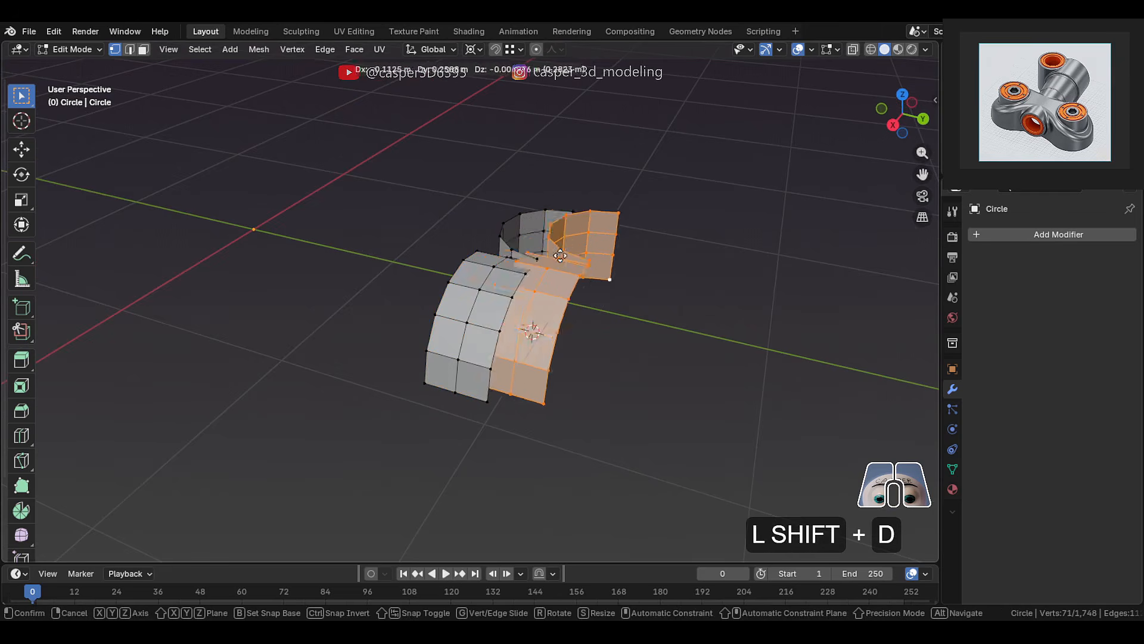
pyautogui.rightClick(583, 239)
pyautogui.press('s')
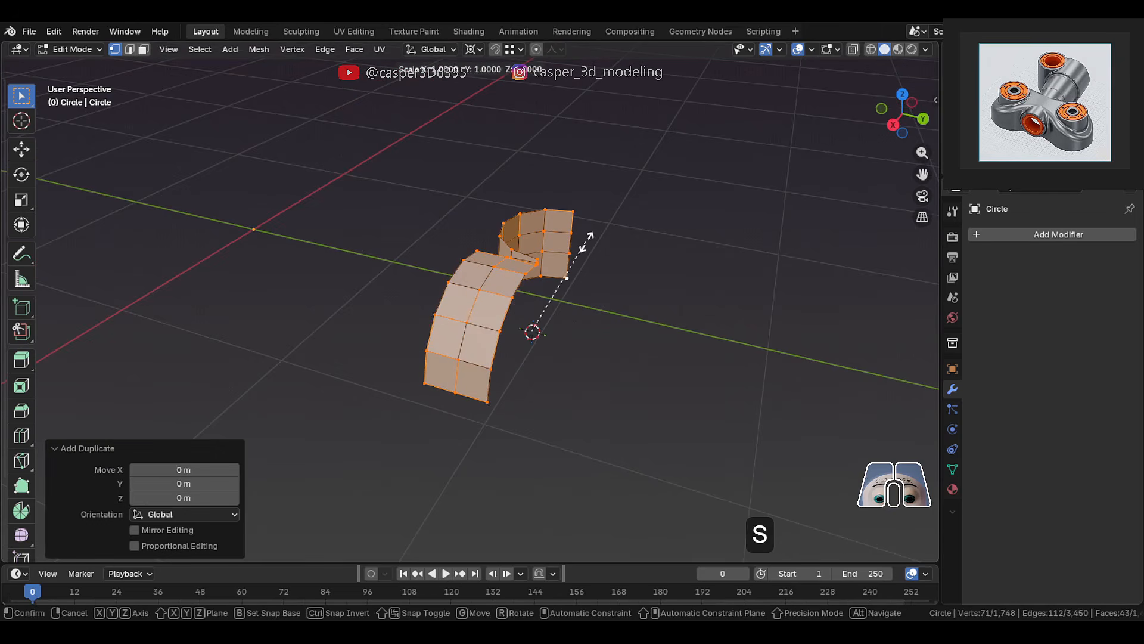
pyautogui.write('y')
pyautogui.write('-1')
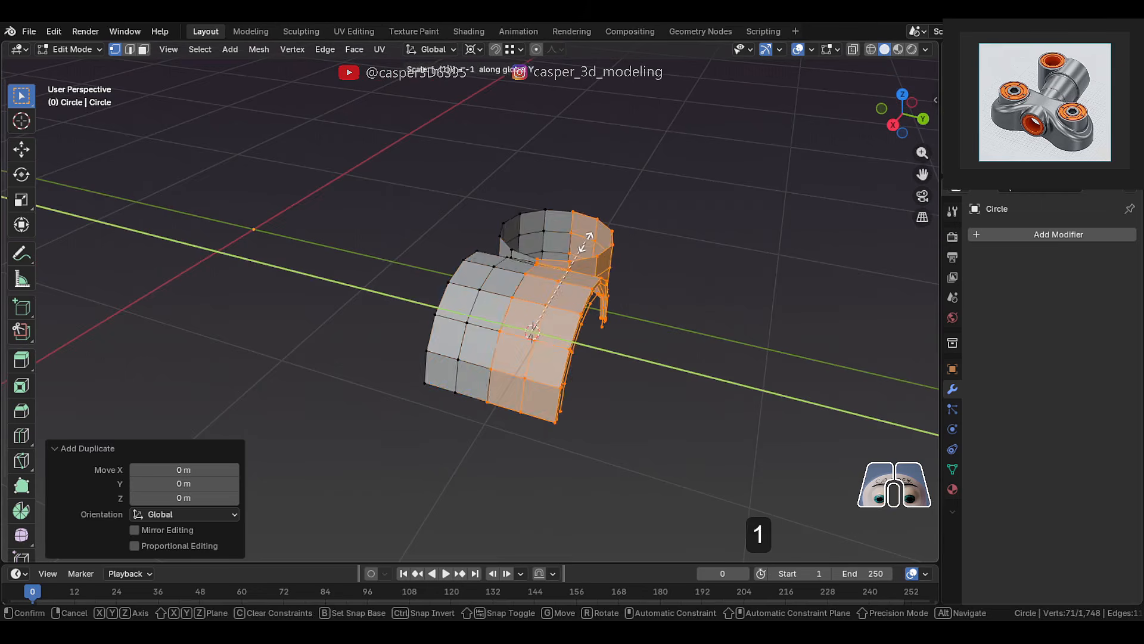
pyautogui.click(586, 240)
pyautogui.moveTo(567, 310)
pyautogui.mouseDown(button='middle')
pyautogui.moveTo(603, 284)
pyautogui.moveTo(560, 308)
pyautogui.mouseUp(button='middle')
# - Duplicate the resulting upper half in place and mirror the copy by scaling it -1 along Z
pyautogui.press('a')
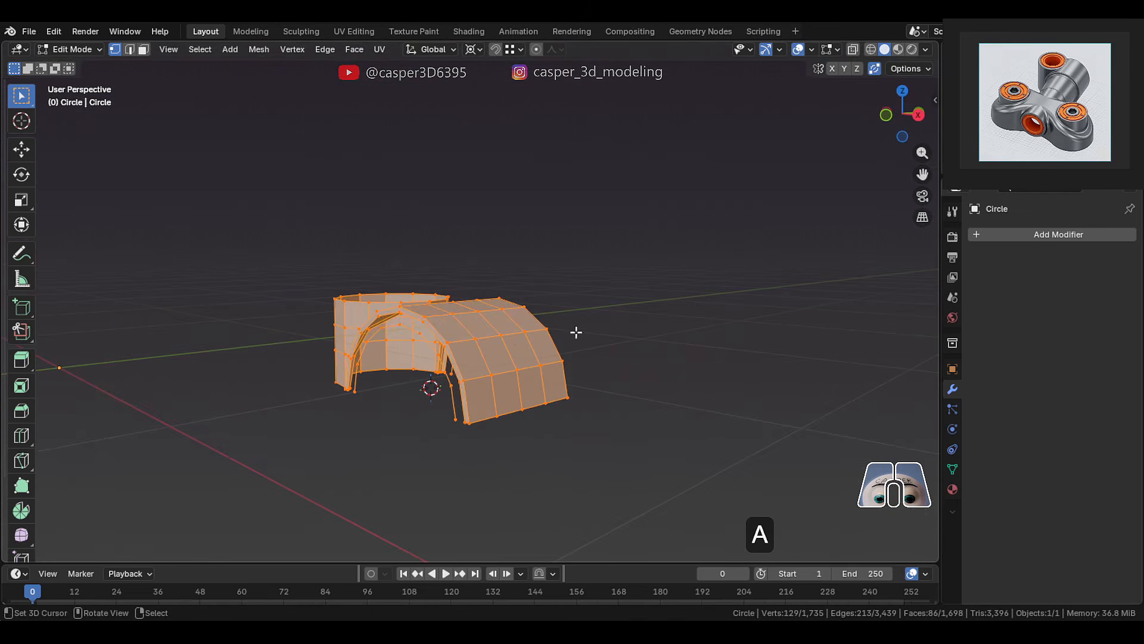
pyautogui.hotkey('shift', 'd')
pyautogui.rightClick(550, 323)
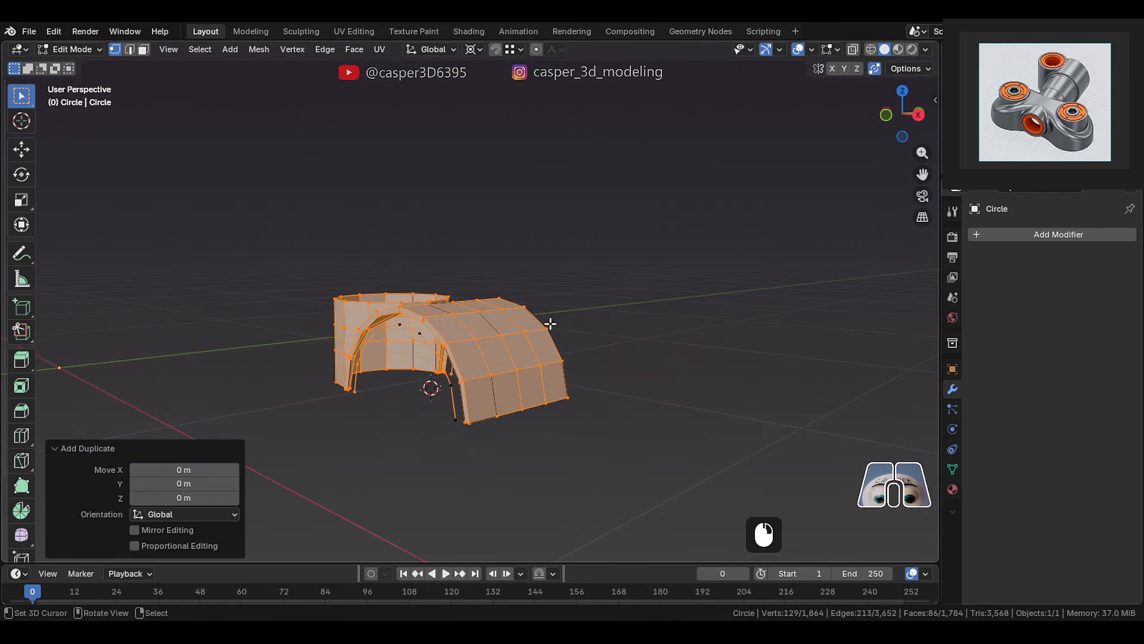
pyautogui.write('sz')
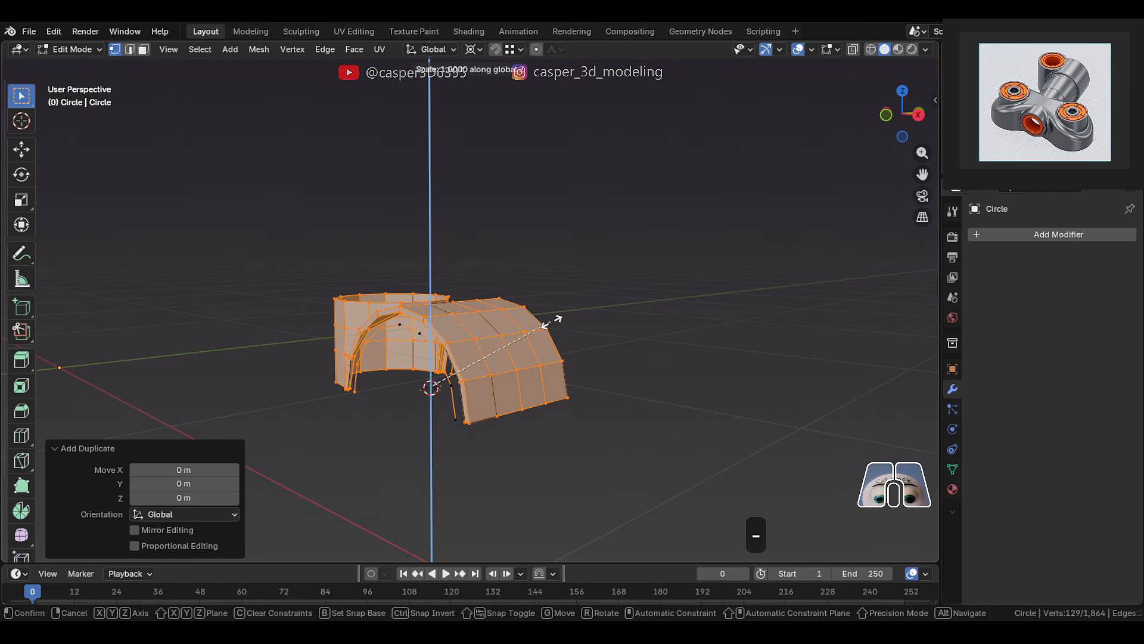
pyautogui.write('-1')
pyautogui.click(552, 322)
pyautogui.keyDown('shift'); pyautogui.moveTo(506, 366); pyautogui.dragTo(533, 304, button='middle'); pyautogui.keyUp('shift')
# - Reveal the hidden geometry and fill the upper part of the open gap inside the tube bore with faces
pyautogui.moveTo(533, 303); pyautogui.dragTo(570, 348, button='middle')
pyautogui.rightClick(569, 347)
pyautogui.moveTo(459, 316)
pyautogui.mouseDown(button='middle')
pyautogui.moveTo(536, 309)
pyautogui.moveTo(541, 255)
pyautogui.moveTo(477, 243)
pyautogui.moveTo(442, 325)
pyautogui.mouseUp(button='middle')
pyautogui.hotkey('alt', 'h')
pyautogui.moveTo(439, 270); pyautogui.dragTo(524, 310, button='middle')
pyautogui.press('2')
pyautogui.click(397, 220)
pyautogui.press('f')
pyautogui.scroll(3, 570, 280)
pyautogui.keyDown('alt'); pyautogui.keyDown('shift'); pyautogui.rightClick(734, 314); pyautogui.keyUp('shift'); pyautogui.keyUp('alt')
pyautogui.keyDown('alt'); pyautogui.rightClick(513, 167); pyautogui.keyUp('alt')
pyautogui.moveTo(508, 168); pyautogui.dragTo(634, 221, button='middle')
# - Duplicate the eight upper faces inside the bore in place and mirror the copy by scaling it -1 along Z
pyautogui.scroll(-4, 518, 188)
pyautogui.keyDown('shift'); pyautogui.moveTo(635, 220); pyautogui.dragTo(569, 232, button='middle'); pyautogui.keyUp('shift')
pyautogui.press('3')
pyautogui.scroll(2, 627, 206)
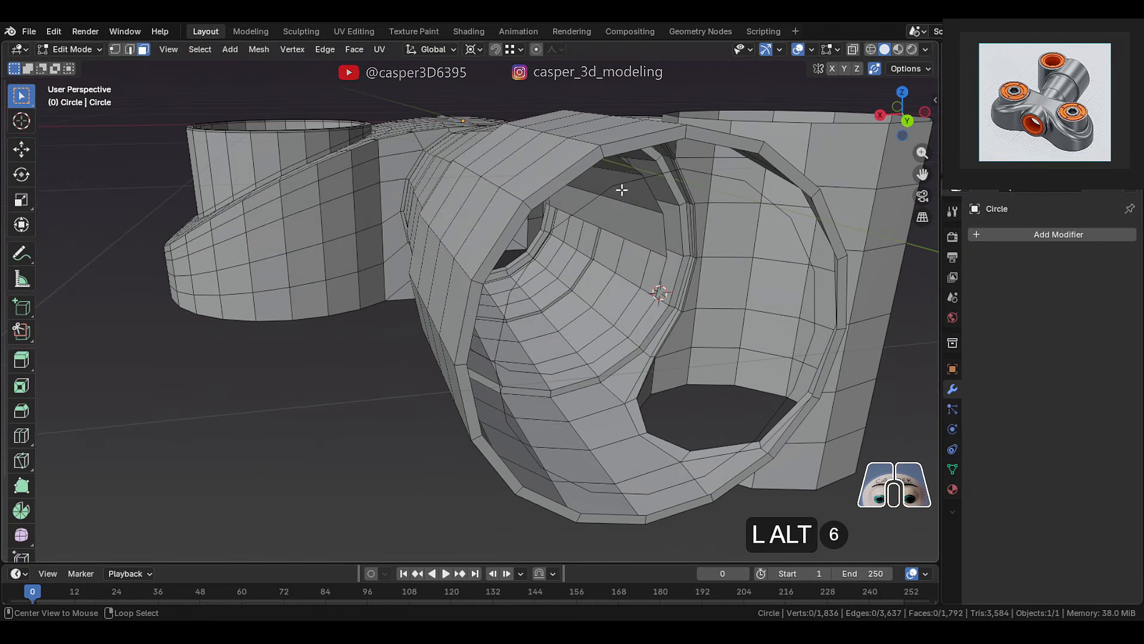
pyautogui.moveTo(618, 204); pyautogui.dragTo(575, 174, button='middle')
pyautogui.scroll(2, 513, 191)
pyautogui.hotkey('shift', 'd')
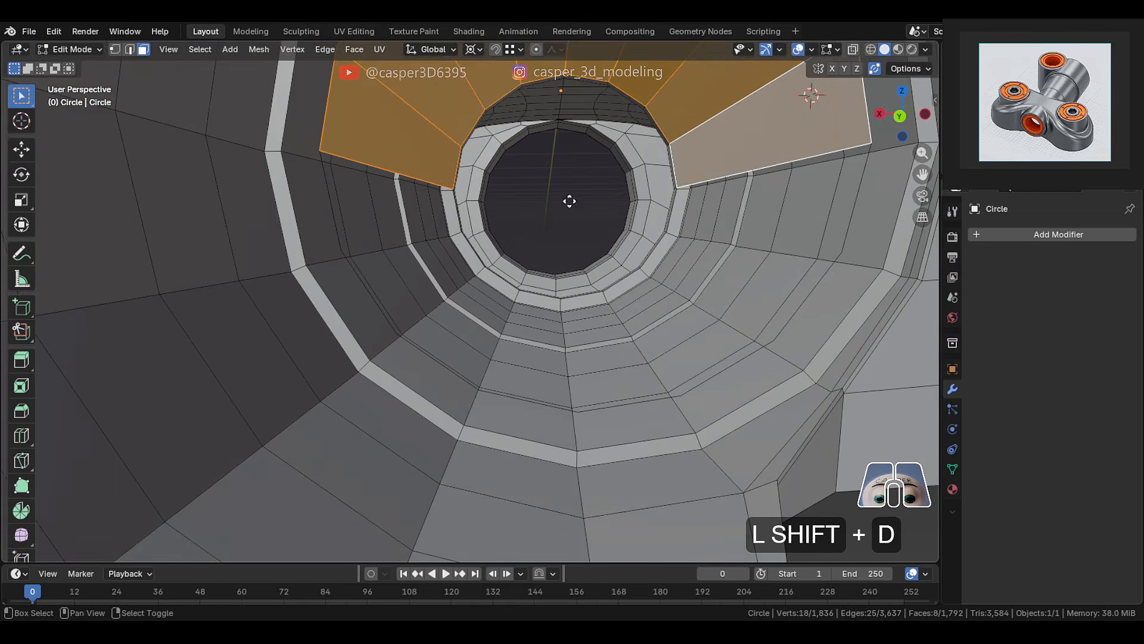
pyautogui.rightClick(599, 214)
pyautogui.press('s')
pyautogui.press('z')
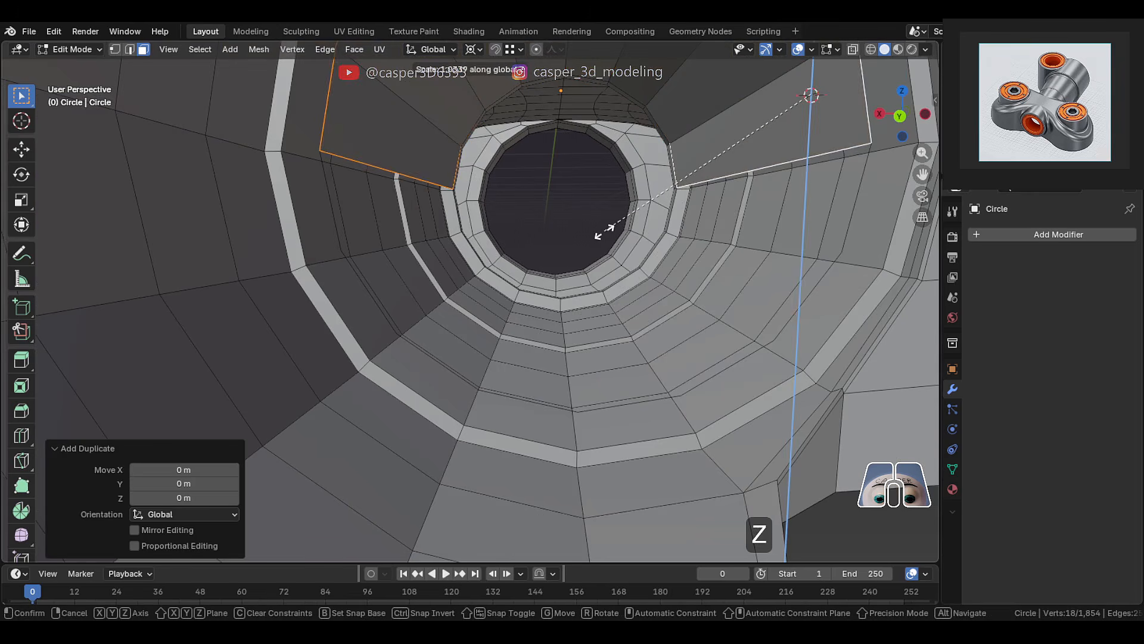
pyautogui.press('-')
pyautogui.press('1')
pyautogui.click(605, 232)
pyautogui.moveTo(605, 232); pyautogui.dragTo(608, 190, button='middle')
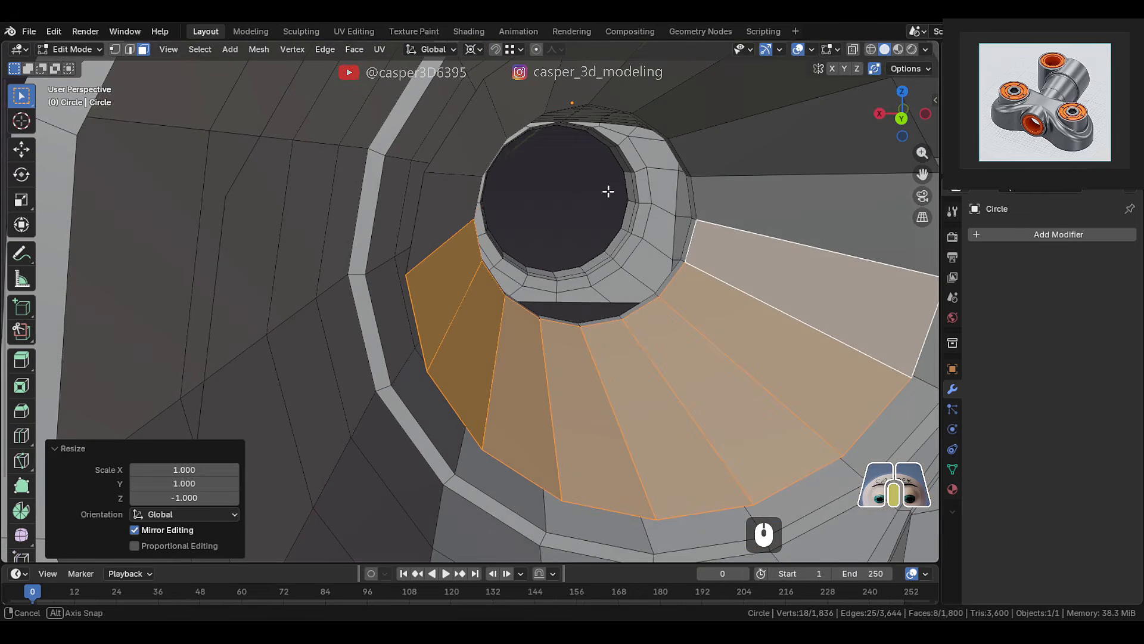
pyautogui.press('g')
pyautogui.rightClick(723, 223)
pyautogui.scroll(-3, 723, 223)
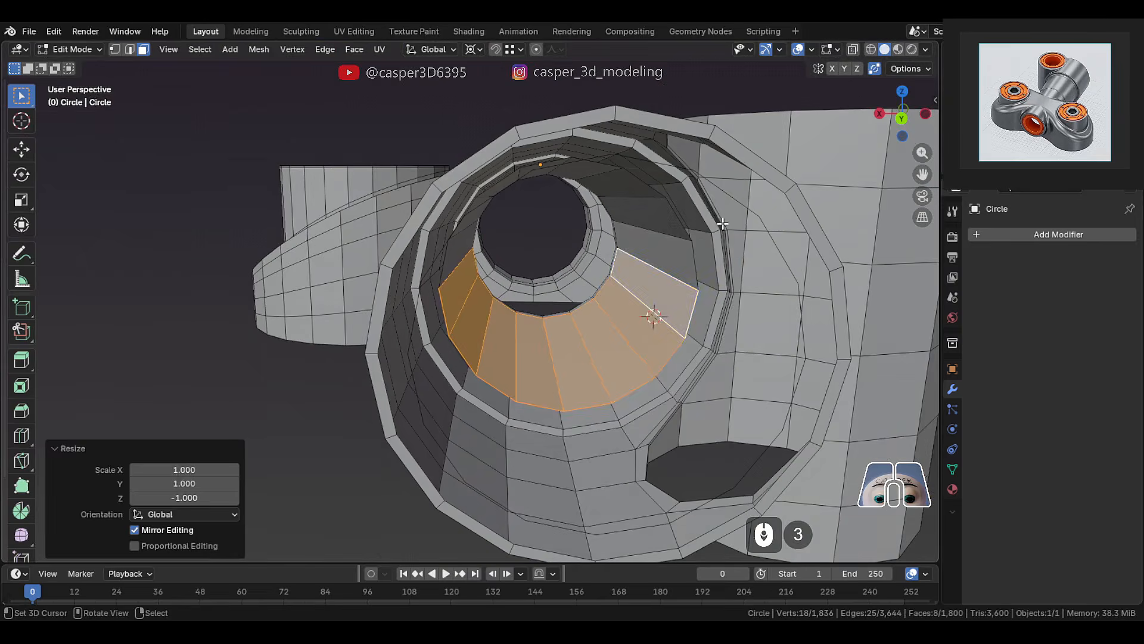
# - Bridge the outer edge loop of the new bore faces to the wider loop nearer the tube opening
pyautogui.press('2')
pyautogui.moveTo(458, 282); pyautogui.dragTo(431, 275, button='middle')
pyautogui.scroll(1, 431, 276)
pyautogui.keyDown('alt'); pyautogui.click(424, 249); pyautogui.keyUp('alt')
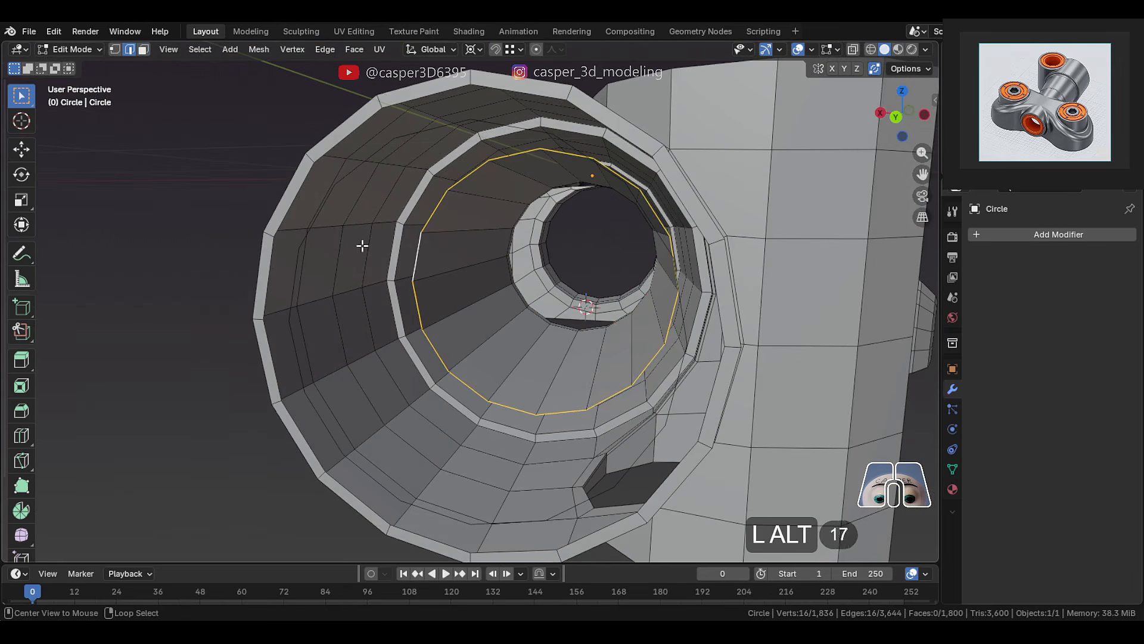
pyautogui.click(325, 50)
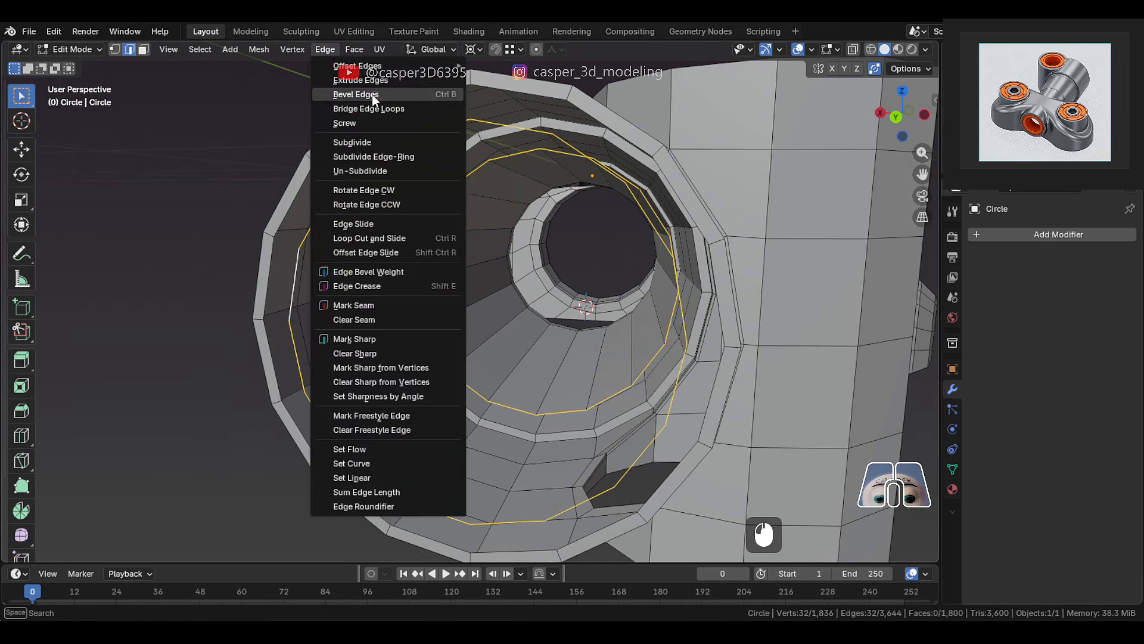
pyautogui.click(372, 94)
pyautogui.moveTo(457, 340); pyautogui.dragTo(480, 357, button='middle')
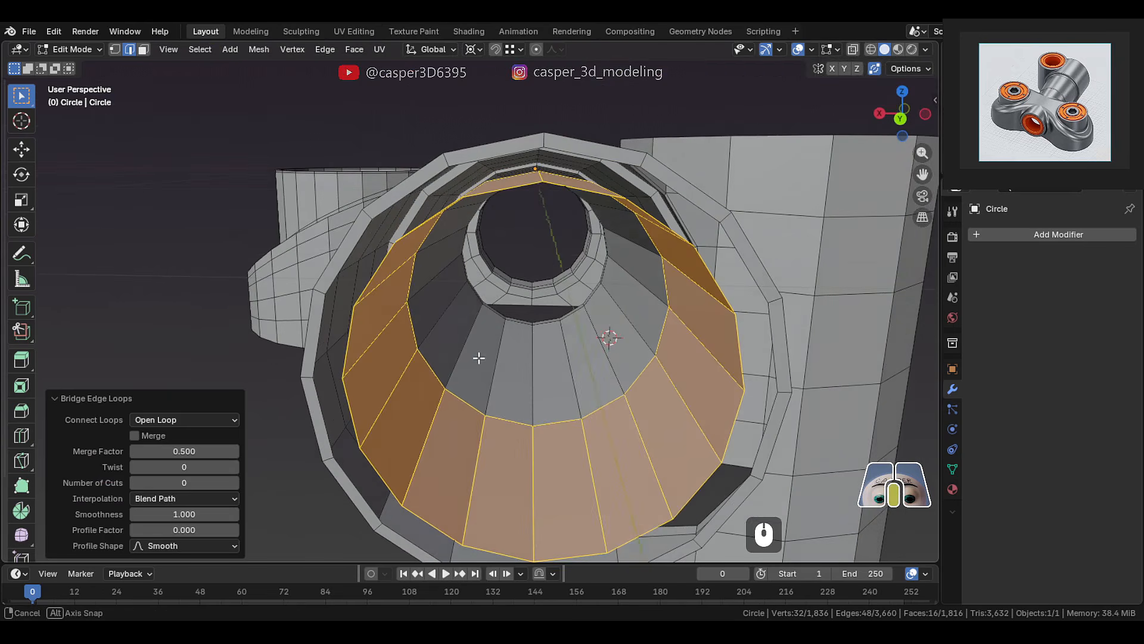
# - Bridge the front edge loop of the bore lining to the inner edge loop of the tube's rim
pyautogui.keyDown('alt'); pyautogui.click(357, 293); pyautogui.keyUp('alt')
pyautogui.moveTo(406, 322); pyautogui.dragTo(437, 307, button='middle')
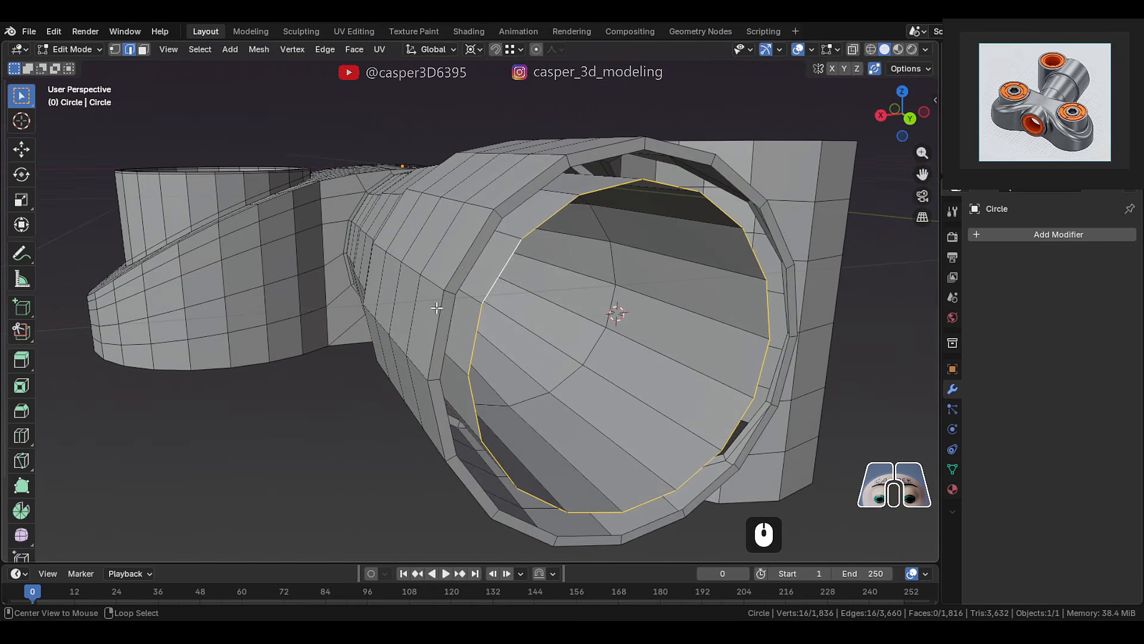
pyautogui.click(339, 50)
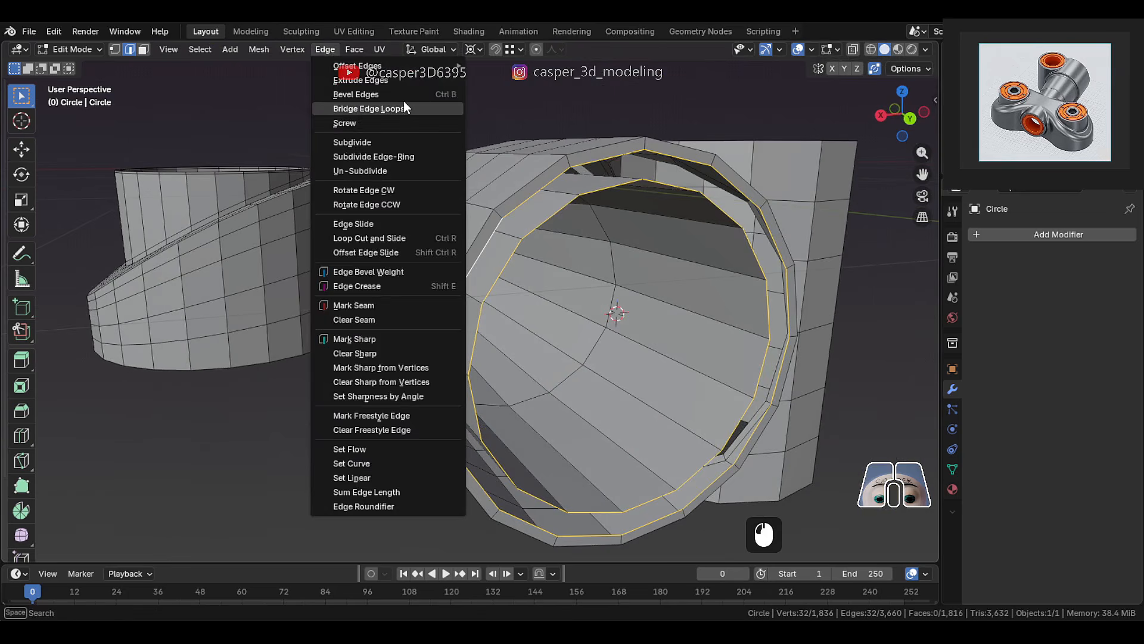
pyautogui.click(405, 108)
# - Select the redundant edge loop running around the middle of the tube's end rim and dissolve its edges
pyautogui.keyDown('alt'); pyautogui.click(512, 209); pyautogui.keyUp('alt')
pyautogui.press('x')
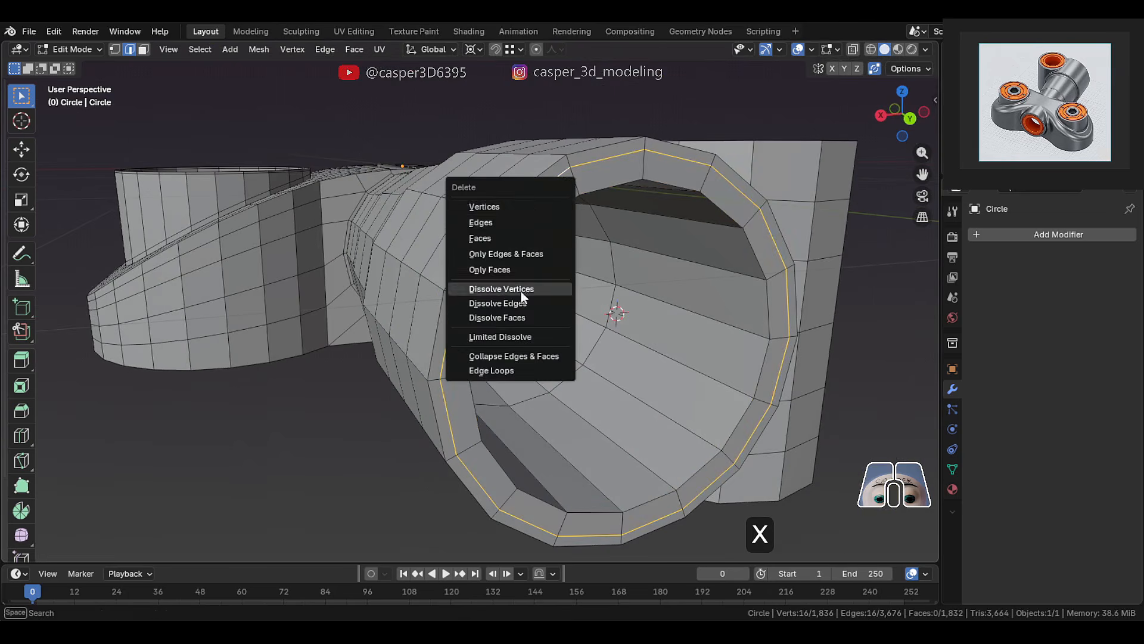
pyautogui.click(537, 304)
# - Try to bevel the inner and outer edge loops of the tube's end rim with three segments
pyautogui.keyDown('alt'); pyautogui.keyDown('shift'); pyautogui.click(534, 232); pyautogui.keyUp('shift'); pyautogui.keyUp('alt')
pyautogui.moveTo(534, 232); pyautogui.dragTo(503, 254, button='middle')
pyautogui.hotkey('ctrl', 'b')
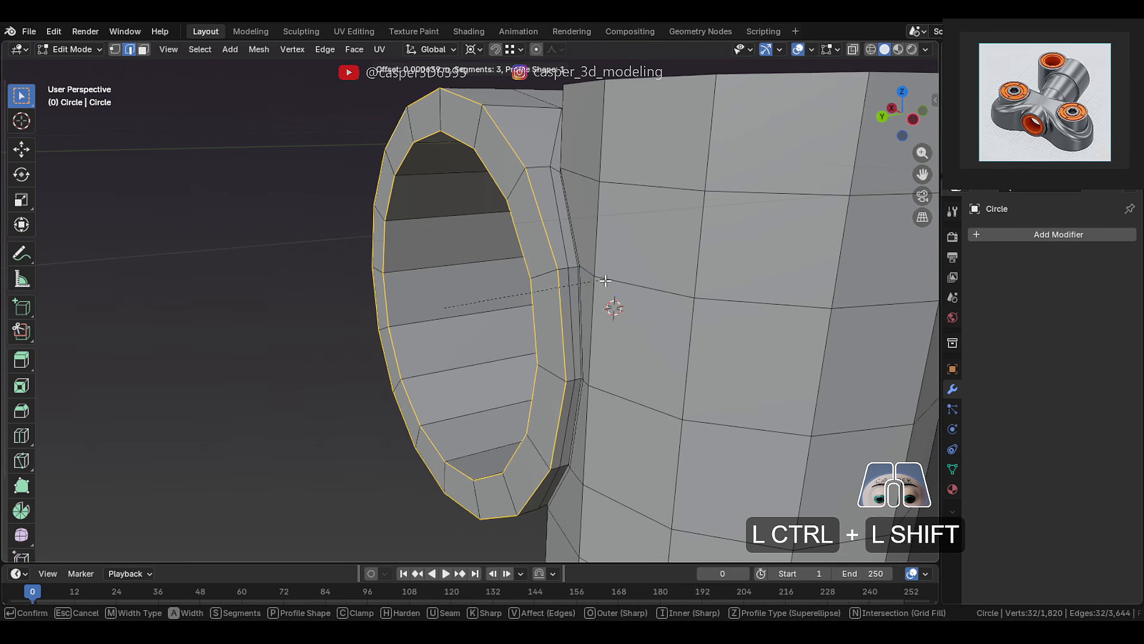
pyautogui.click(593, 323)
pyautogui.moveTo(568, 400); pyautogui.dragTo(541, 358, button='middle')
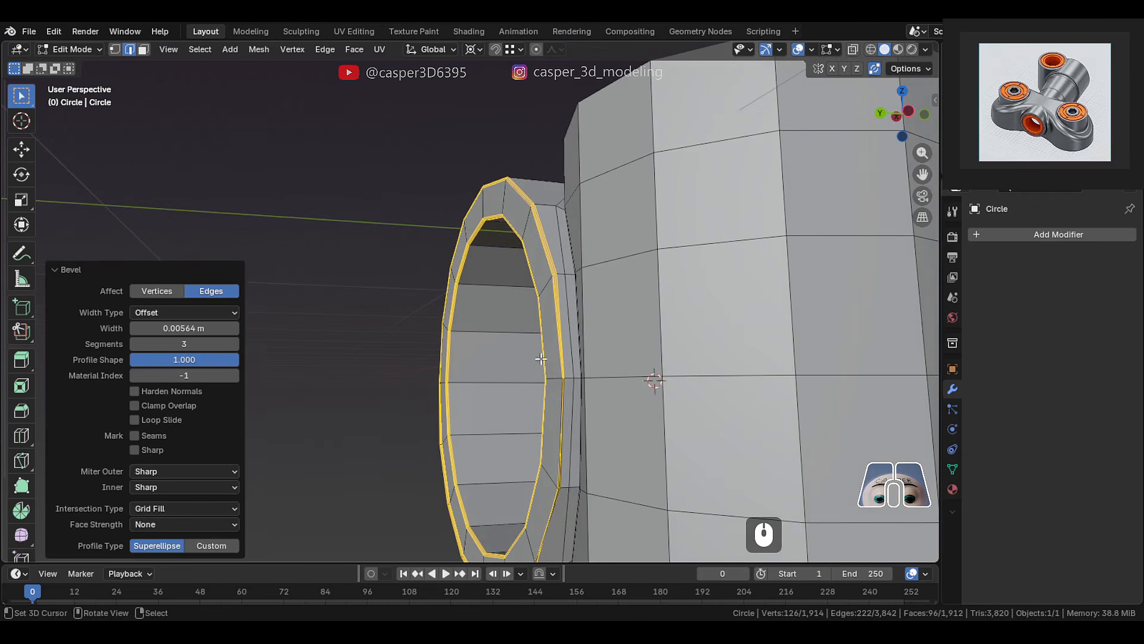
pyautogui.hotkey('ctrl', 'z')
pyautogui.scroll(-1, 584, 399)
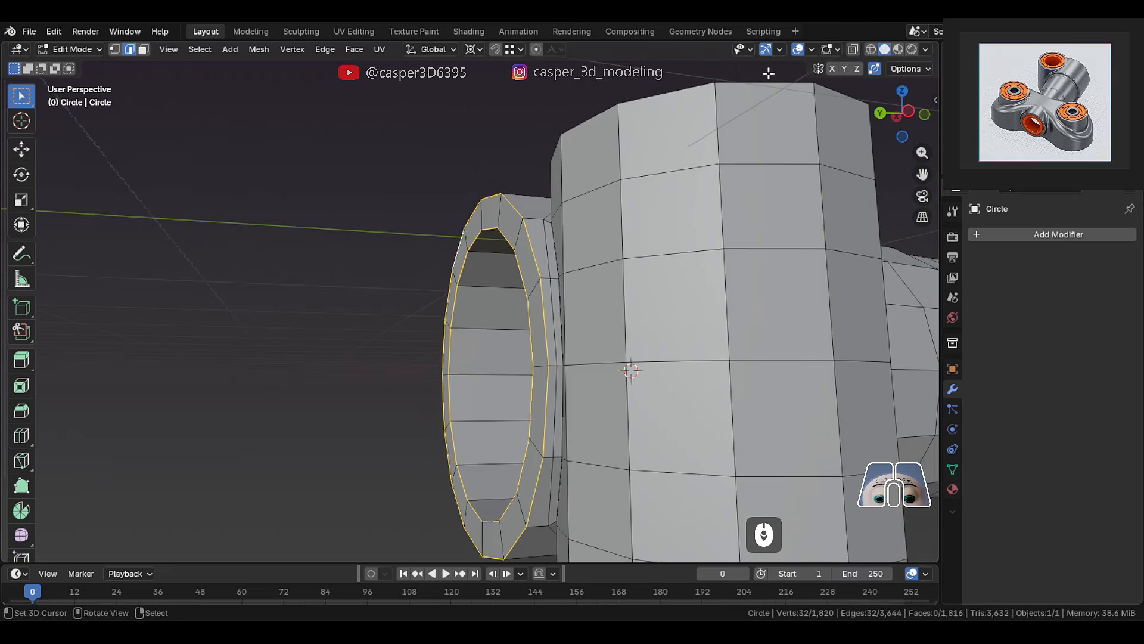
# - Show face orientation, recalculate the normals of the whole mesh to face outward, and hide the orientation colours again
pyautogui.click(812, 49)
pyautogui.click(715, 323)
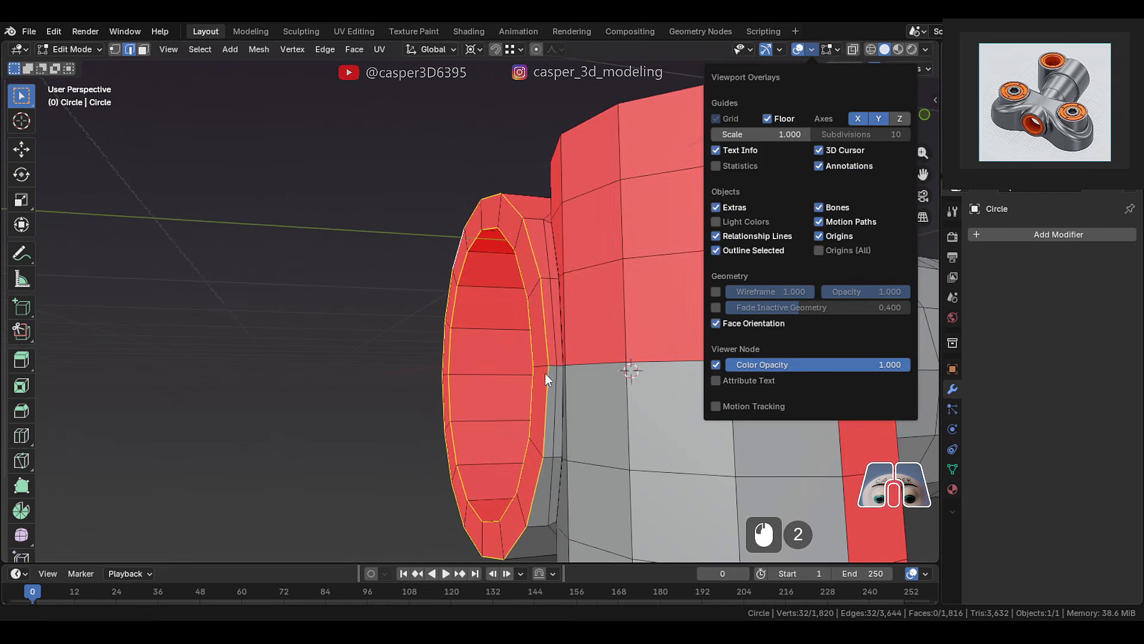
pyautogui.moveTo(545, 374); pyautogui.dragTo(420, 324, button='middle')
pyautogui.press('a')
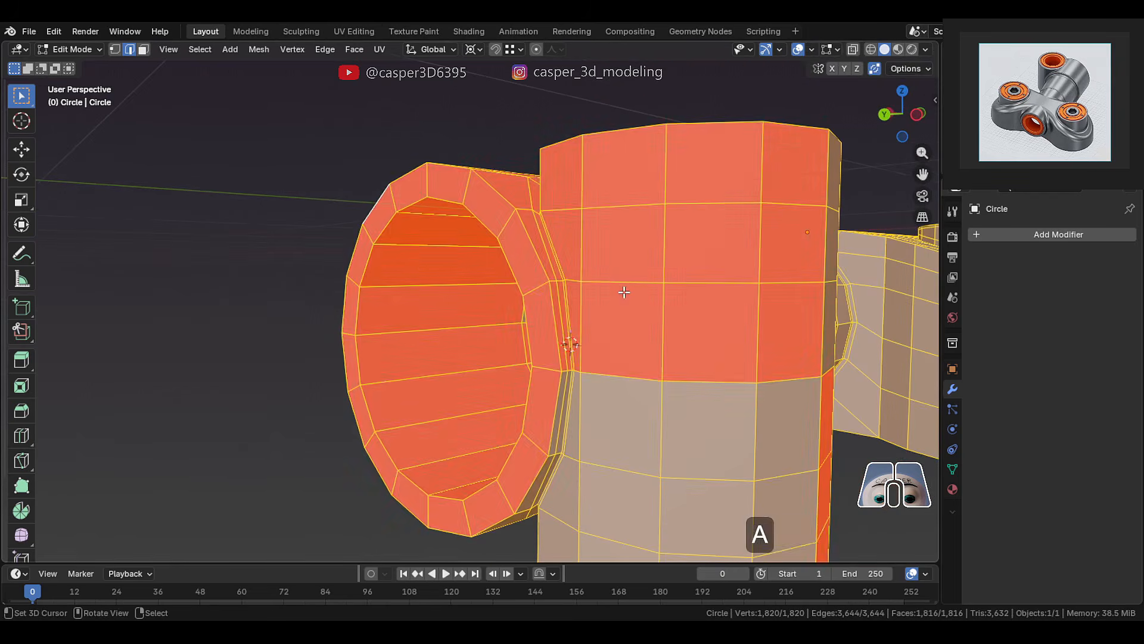
pyautogui.hotkey('shift', 'n')
pyautogui.click(620, 284)
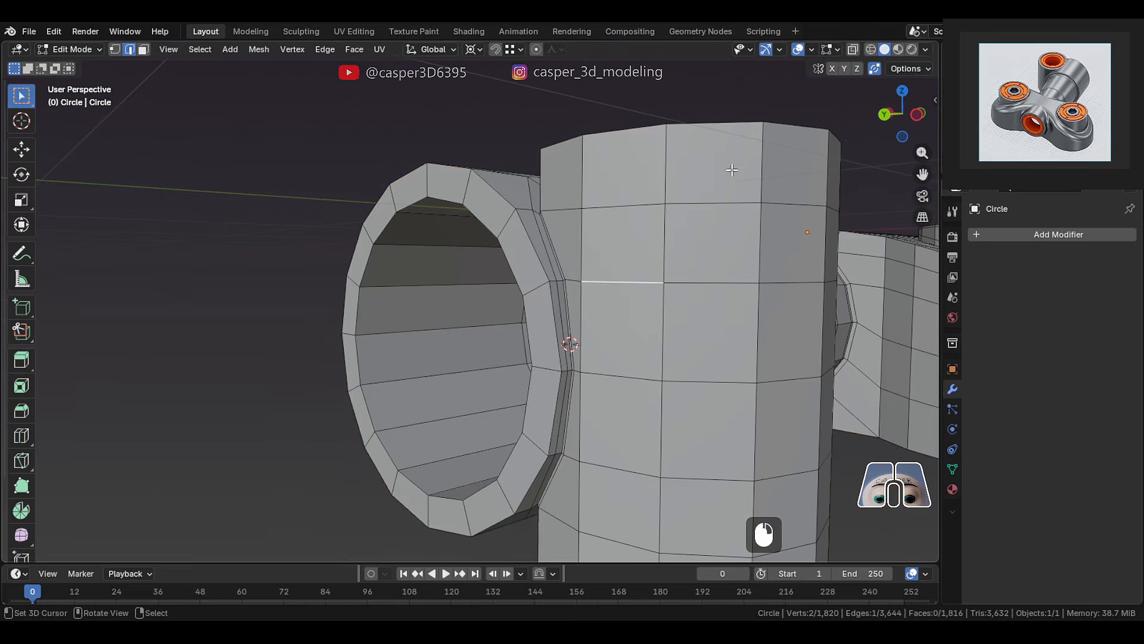
pyautogui.click(813, 49)
# - Bevel the inner and outer edge loops of the tube's end rim with two segments at a width of about 0.0062 m
pyautogui.scroll(2, 506, 312)
pyautogui.keyDown('alt'); pyautogui.keyDown('shift'); pyautogui.click(524, 246); pyautogui.keyUp('shift'); pyautogui.keyUp('alt')
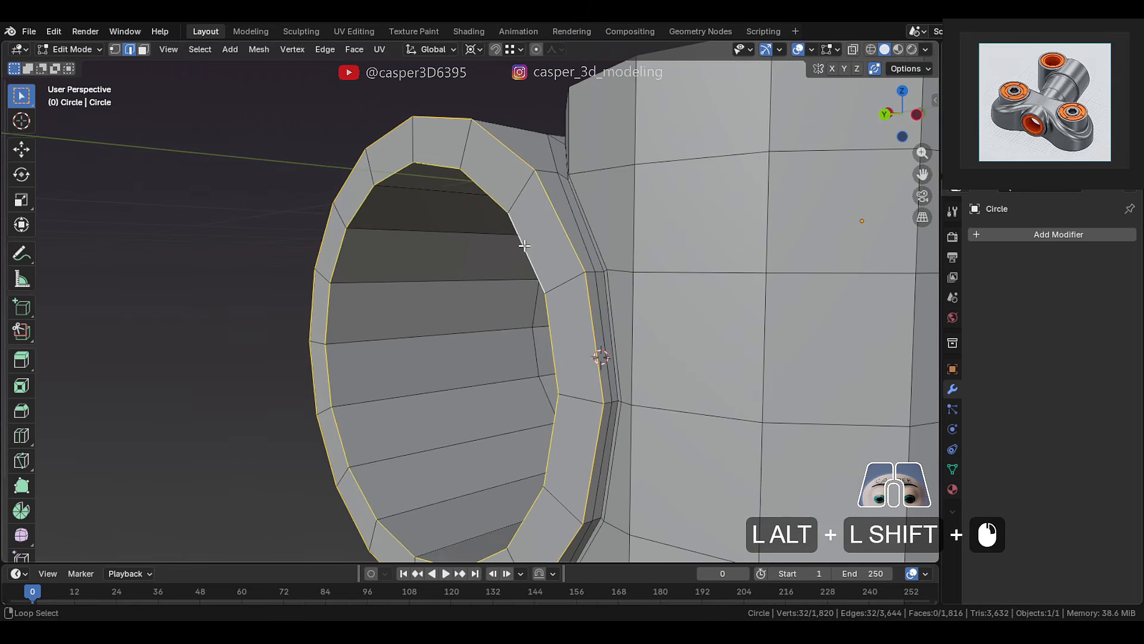
pyautogui.hotkey('ctrl', 'b')
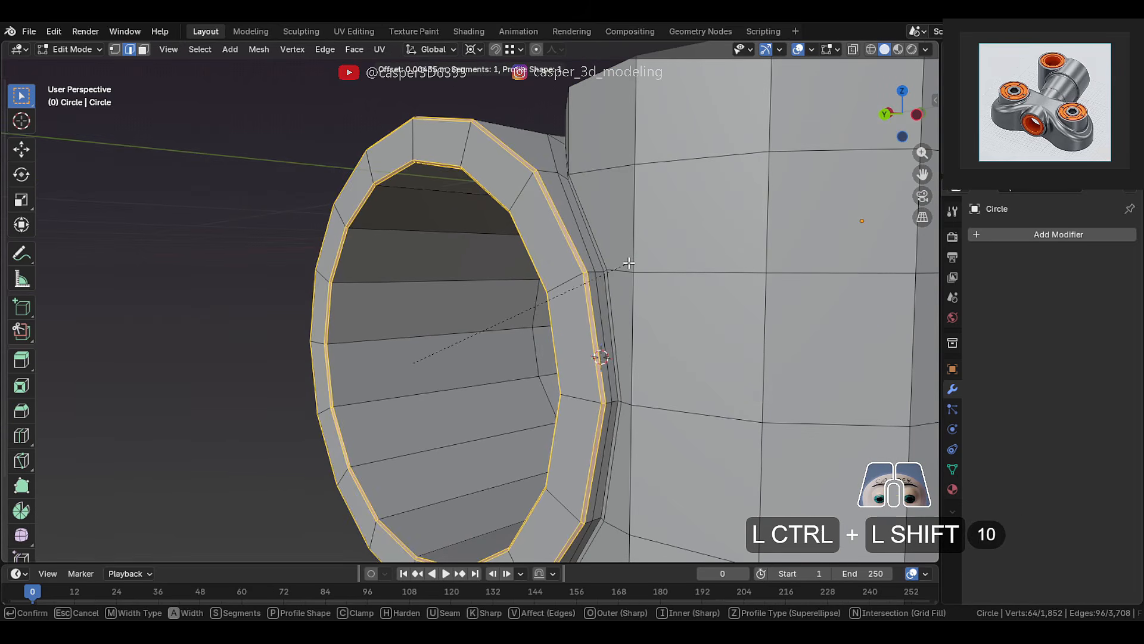
pyautogui.click(640, 266)
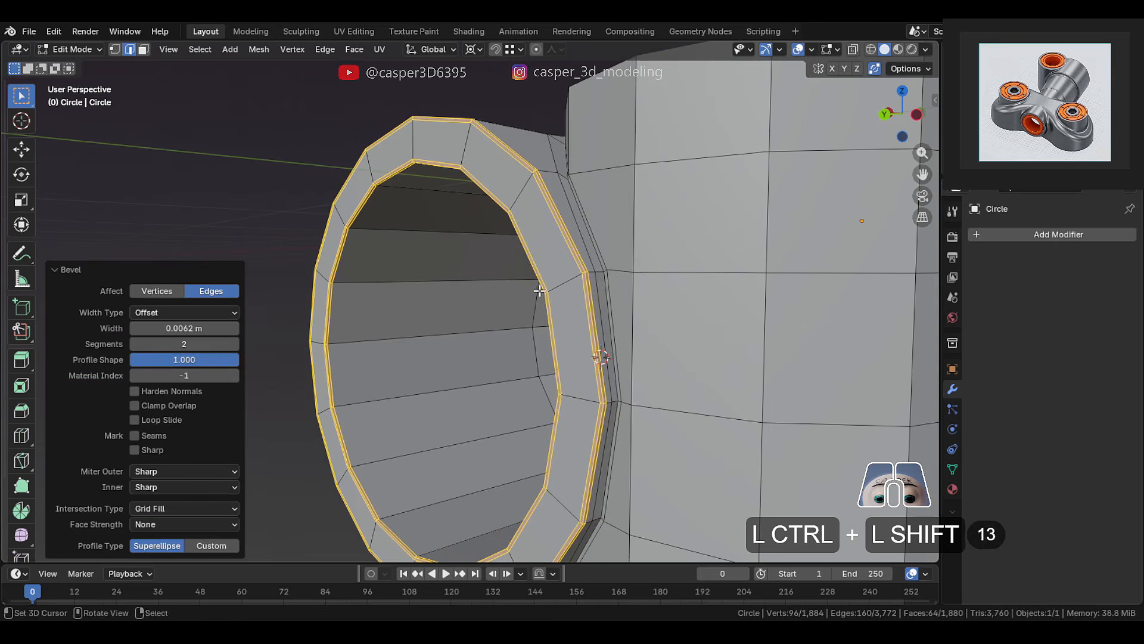
pyautogui.moveTo(640, 265); pyautogui.dragTo(550, 204, button='middle')
# - Add centred loop cuts around the tube section
pyautogui.hotkey('ctrl', 'r')
pyautogui.scroll(1, 467, 411)
pyautogui.click(468, 411)
pyautogui.rightClick(468, 410)
pyautogui.click(561, 349)
pyautogui.rightClick(560, 350)
# - Bevel both edge loops of the step beside the end cylinder with two segments at a width of about 0.0061 m
pyautogui.scroll(-2, 561, 349)
pyautogui.scroll(3, 378, 334)
pyautogui.keyDown('alt'); pyautogui.rightClick(379, 335); pyautogui.keyUp('alt')
pyautogui.keyDown('alt'); pyautogui.keyDown('shift'); pyautogui.rightClick(378, 343); pyautogui.keyUp('shift'); pyautogui.keyUp('alt')
pyautogui.scroll(3, 498, 335)
pyautogui.hotkey('ctrl', 'b')
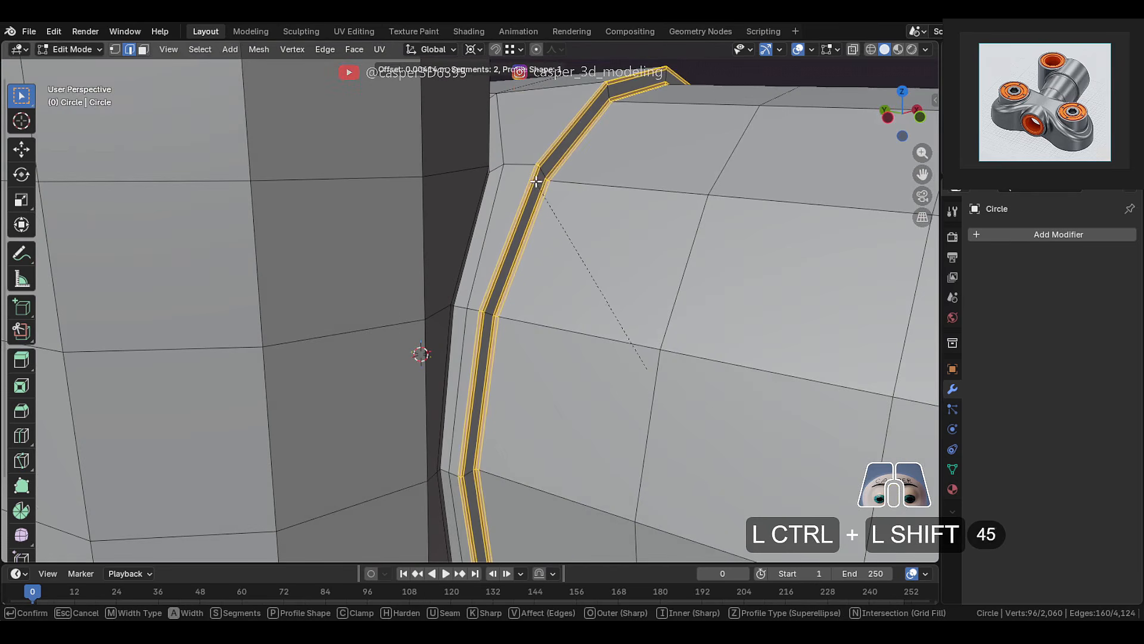
pyautogui.click(528, 171)
# - Bevel the outer edge loop of the smaller step midway along the tube with two segments, about 0.0077 m wide
pyautogui.scroll(-3, 528, 172)
pyautogui.moveTo(528, 172); pyautogui.dragTo(429, 275, button='middle')
pyautogui.scroll(5, 531, 268)
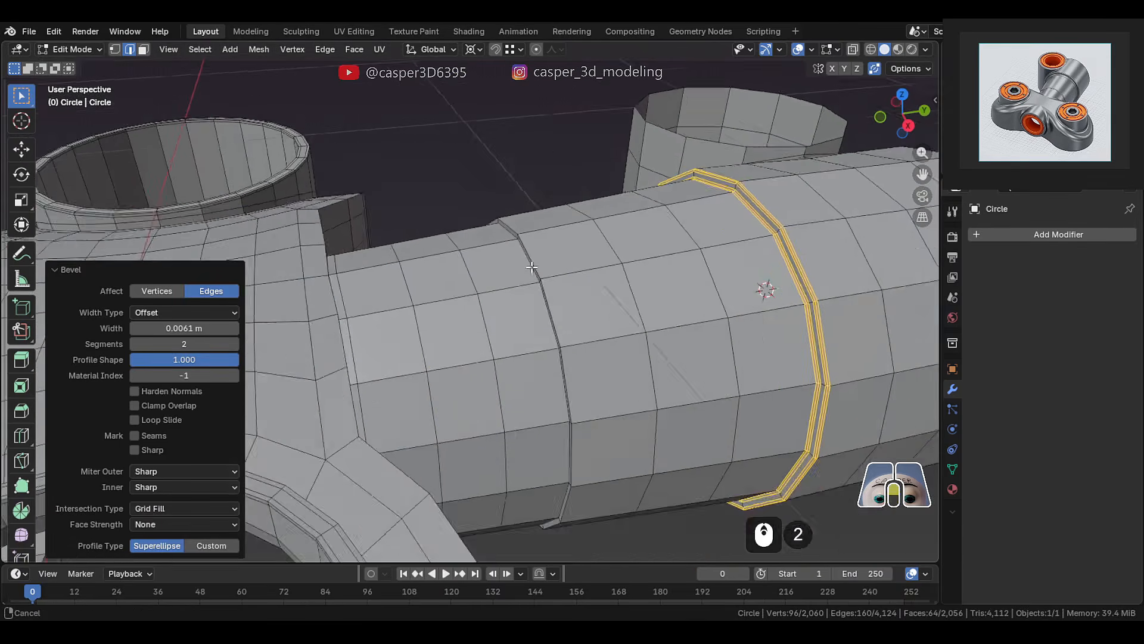
pyautogui.moveTo(531, 268); pyautogui.dragTo(648, 283, button='middle')
pyautogui.keyDown('alt'); pyautogui.click(647, 283); pyautogui.keyUp('alt')
pyautogui.hotkey('ctrl', 'b')
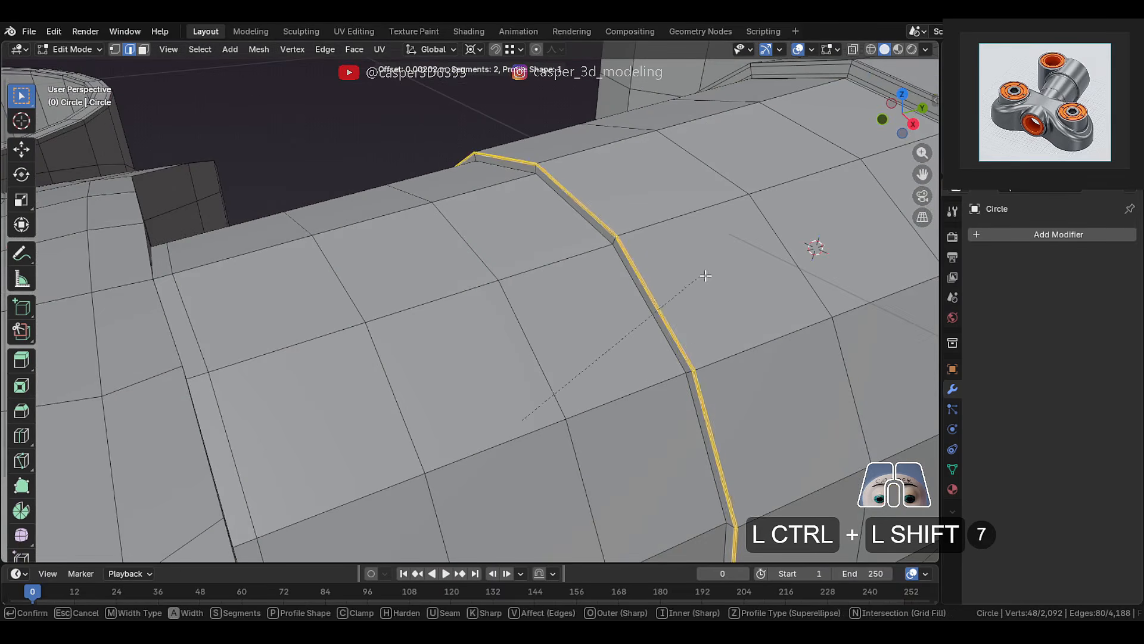
pyautogui.click(738, 264)
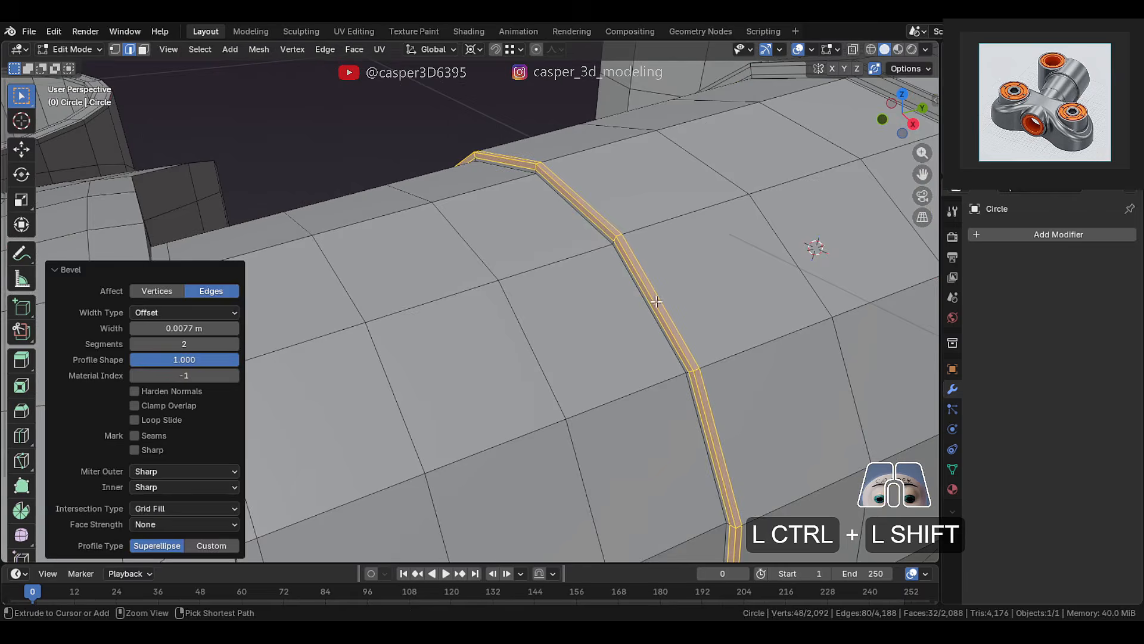
# - Add a supporting loop cut on the narrower side of the mid-tube step and slide it close to the step's base
pyautogui.hotkey('ctrl', 'r')
pyautogui.click(656, 377)
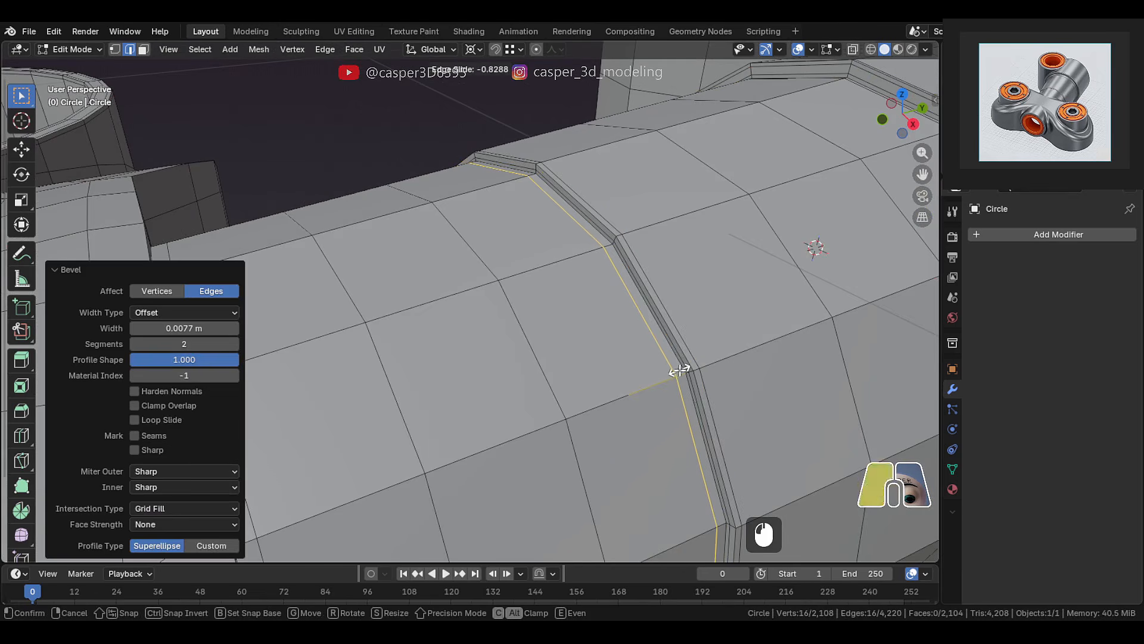
pyautogui.click(680, 371)
pyautogui.scroll(-2, 655, 346)
pyautogui.press('Tab')
pyautogui.moveTo(624, 317); pyautogui.dragTo(718, 343, button='middle')
pyautogui.scroll(-2, 596, 298)
# - Extrude both open end loops of the upright end cylinder inward, scaling them to 0.885 in X and Y only
pyautogui.press('Tab')
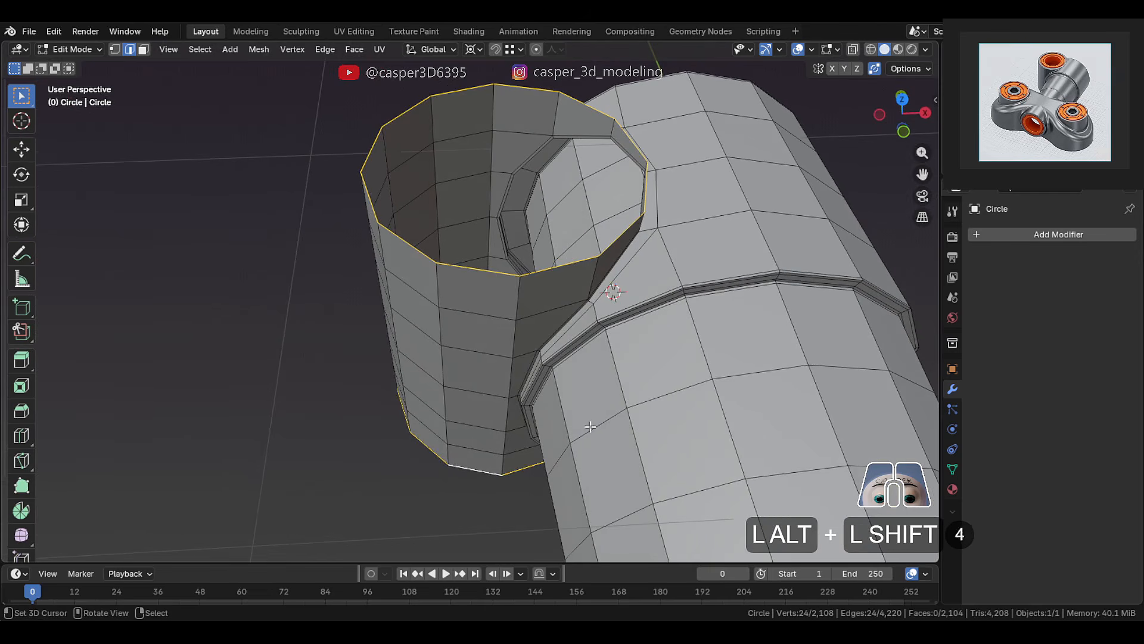
pyautogui.press('e')
pyautogui.scroll(1, 632, 398)
pyautogui.press('s')
pyautogui.hotkey('shift', 'z')
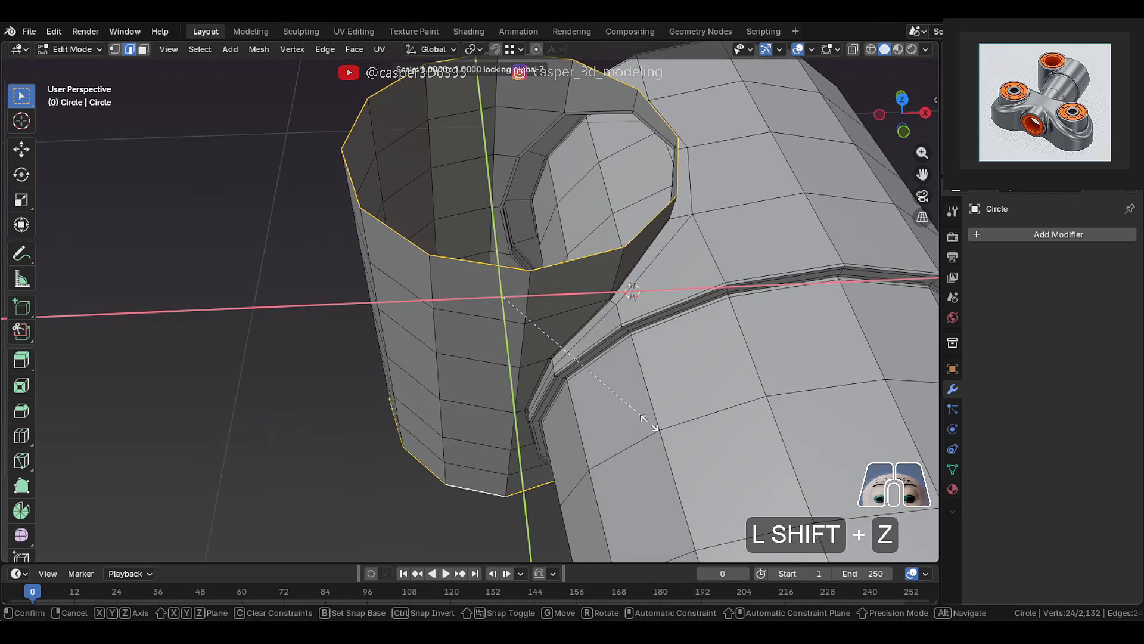
pyautogui.click(638, 404)
pyautogui.moveTo(655, 399); pyautogui.dragTo(687, 394, button='middle')
# - Extrude the inner rim loops of the end cylinder into its bore, scaling them to 0.736 along Z
pyautogui.press('e')
pyautogui.press('s')
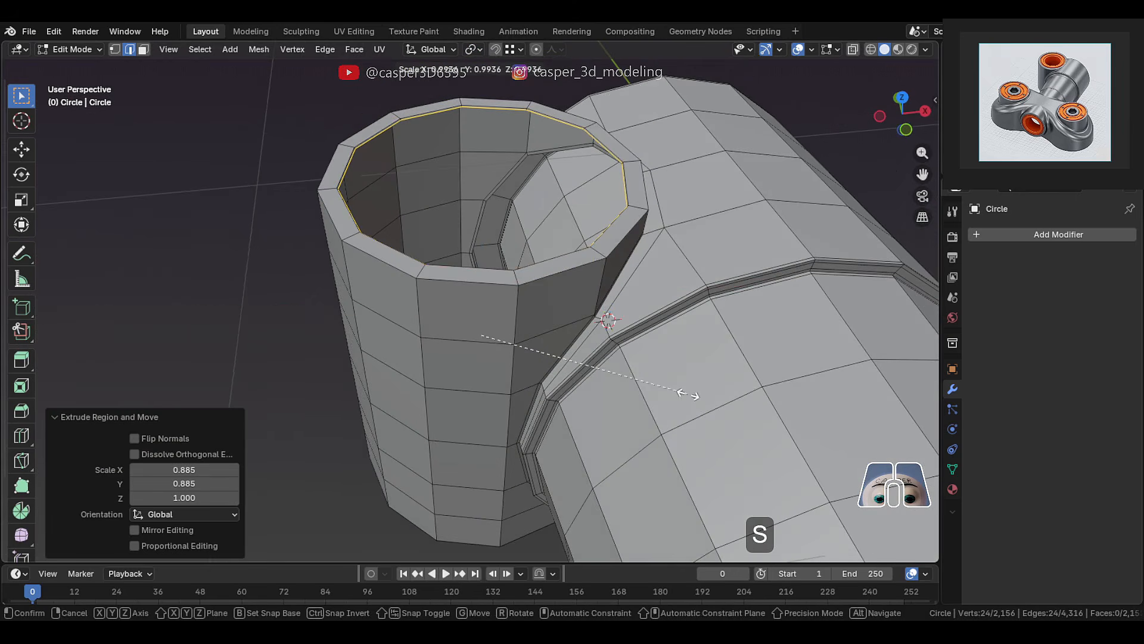
pyautogui.press('z')
pyautogui.click(635, 379)
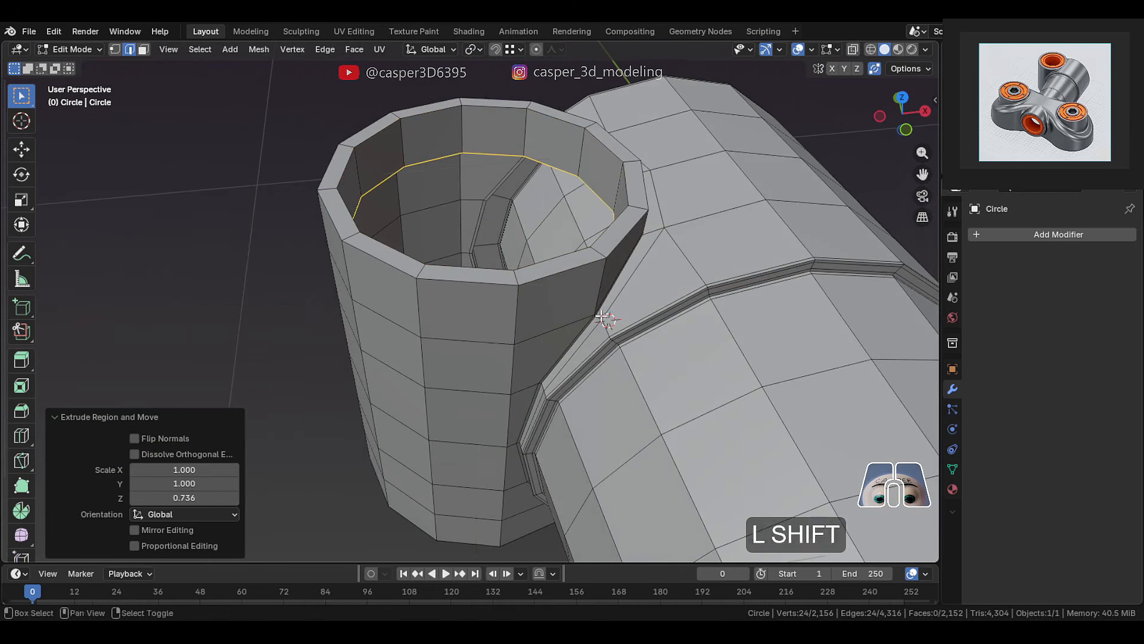
# - Bevel the inner and outer rim edge loops at both ends of the upright end cylinder
pyautogui.keyDown('shift'); pyautogui.moveTo(541, 279); pyautogui.dragTo(558, 300, button='middle'); pyautogui.keyUp('shift')
pyautogui.moveTo(558, 300); pyautogui.dragTo(544, 314, button='middle')
pyautogui.keyDown('alt'); pyautogui.keyDown('shift'); pyautogui.click(459, 131); pyautogui.keyUp('shift'); pyautogui.keyUp('alt')
pyautogui.moveTo(459, 131); pyautogui.dragTo(584, 228, button='middle')
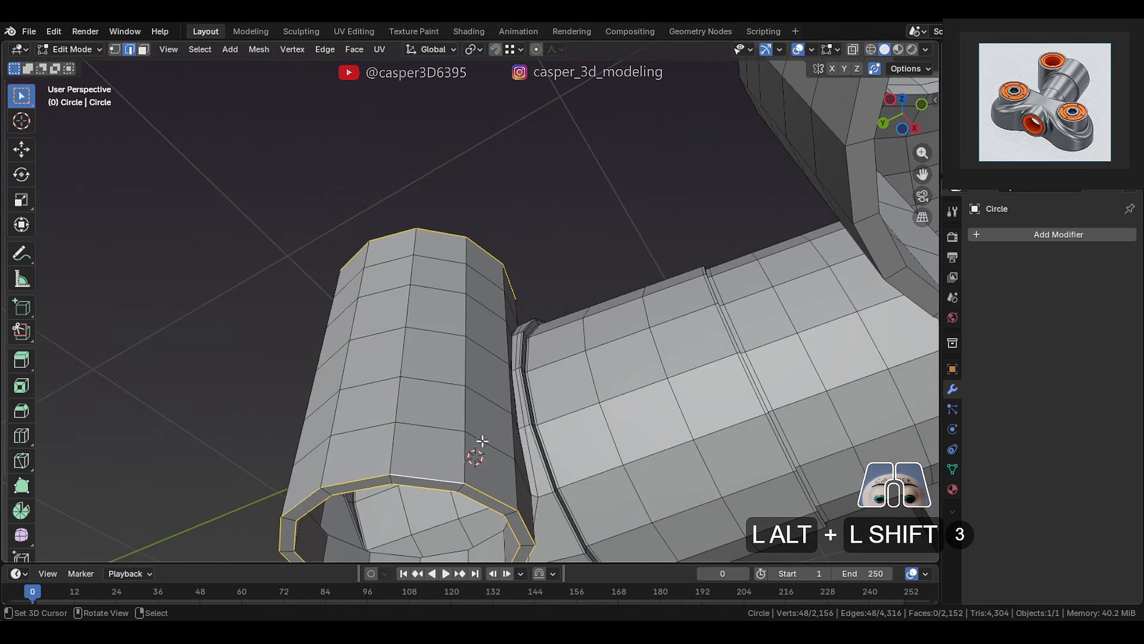
pyautogui.moveTo(483, 441); pyautogui.dragTo(588, 267, button='middle')
pyautogui.hotkey('ctrl', 'b')
pyautogui.click(549, 311)
# - Select both edge loops running around the arched body's underside rim and bevel them with two segments
pyautogui.keyDown('shift'); pyautogui.moveTo(552, 321); pyautogui.dragTo(594, 266, button='middle'); pyautogui.keyUp('shift')
pyautogui.keyDown('alt'); pyautogui.click(445, 360); pyautogui.keyUp('alt')
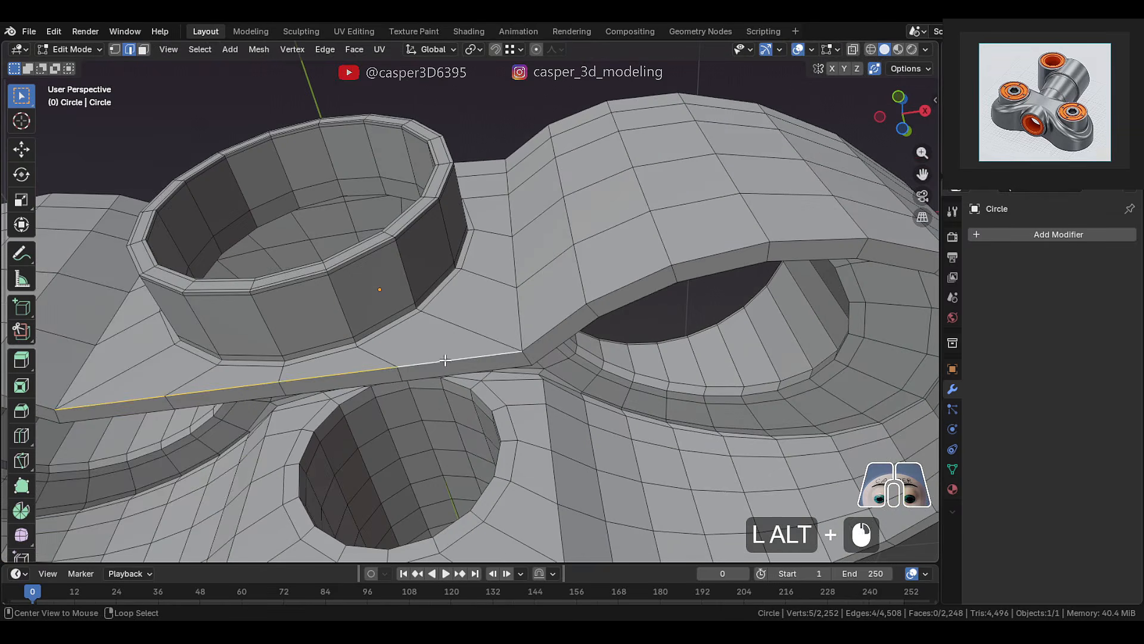
pyautogui.scroll(-3, 532, 328)
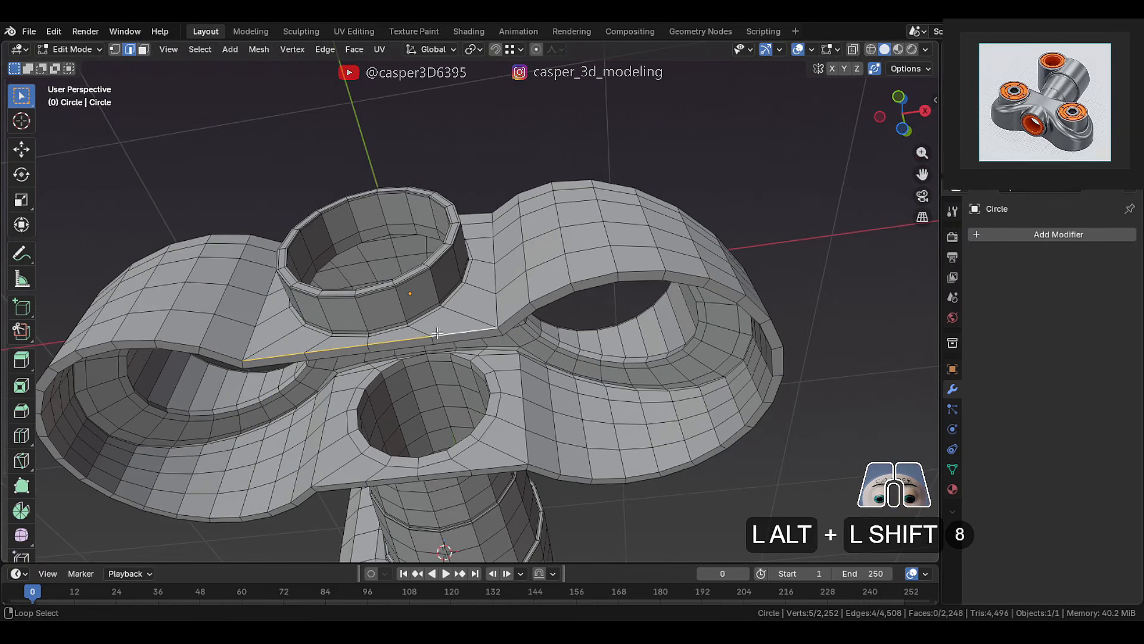
pyautogui.keyDown('ctrl'); pyautogui.click(616, 484); pyautogui.keyUp('ctrl')
pyautogui.keyDown('shift'); pyautogui.moveTo(57, 418); pyautogui.dragTo(144, 379, button='middle'); pyautogui.keyUp('shift')
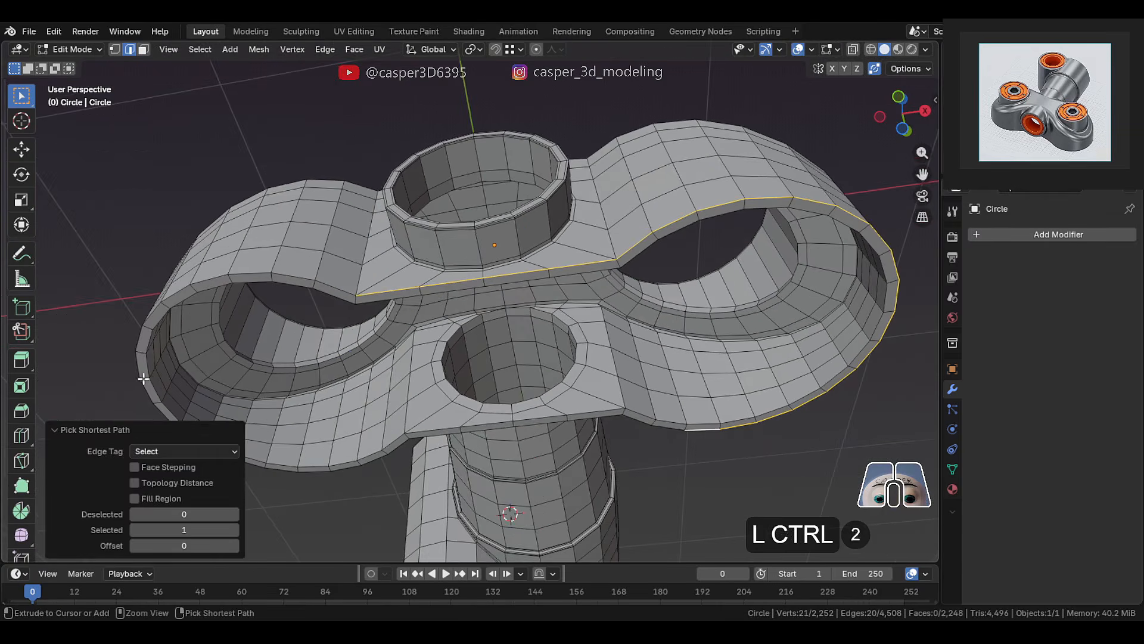
pyautogui.keyDown('ctrl'); pyautogui.click(855, 358); pyautogui.keyUp('ctrl')
pyautogui.scroll(4, 449, 304)
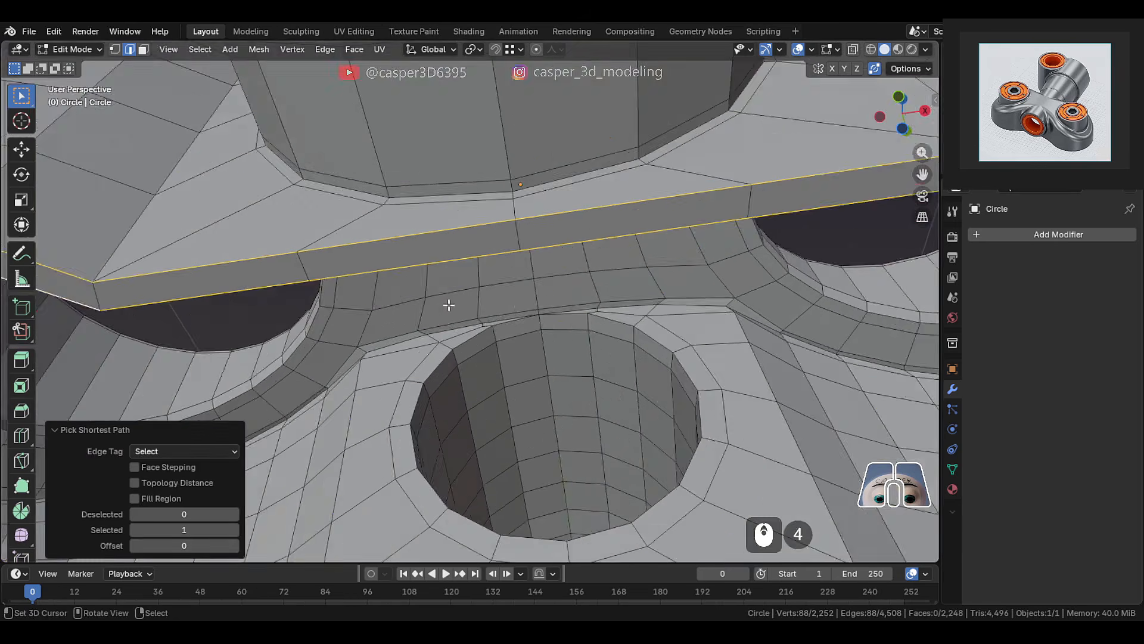
pyautogui.keyDown('ctrl'); pyautogui.scroll(-3, 449, 304); pyautogui.keyUp('ctrl')
pyautogui.hotkey('ctrl', 'b')
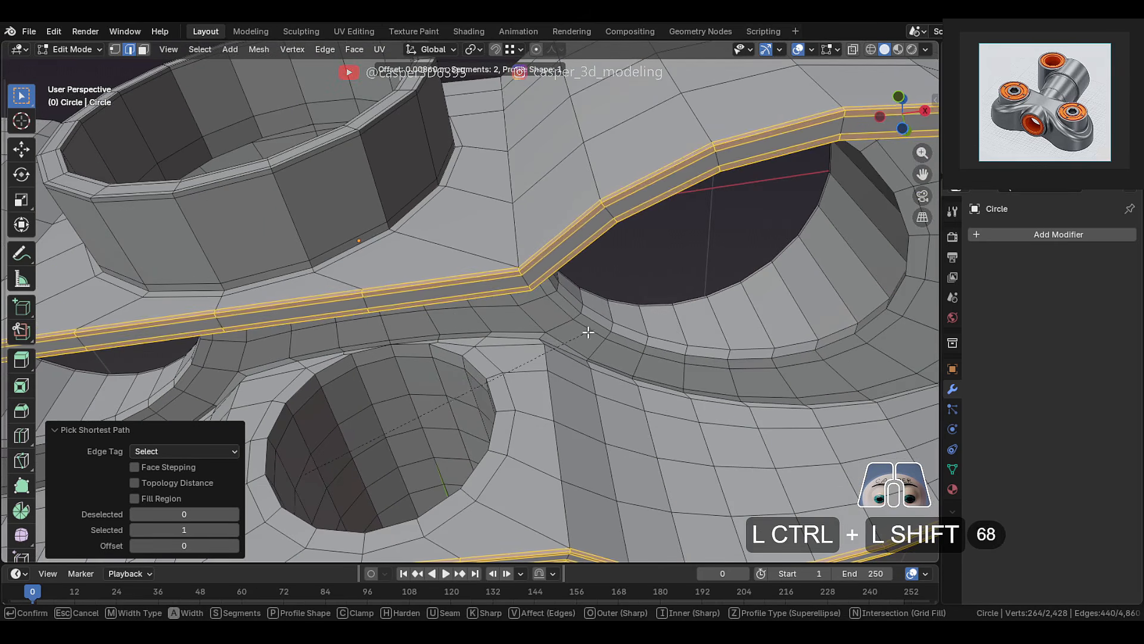
pyautogui.click(572, 335)
# - Add a Subdivision Surface modifier to the part in Object Mode and set its viewport level to 2
pyautogui.scroll(-5, 584, 369)
pyautogui.press('Tab')
pyautogui.moveTo(591, 409); pyautogui.dragTo(566, 369, button='middle')
pyautogui.click(1026, 232)
pyautogui.moveTo(988, 230)
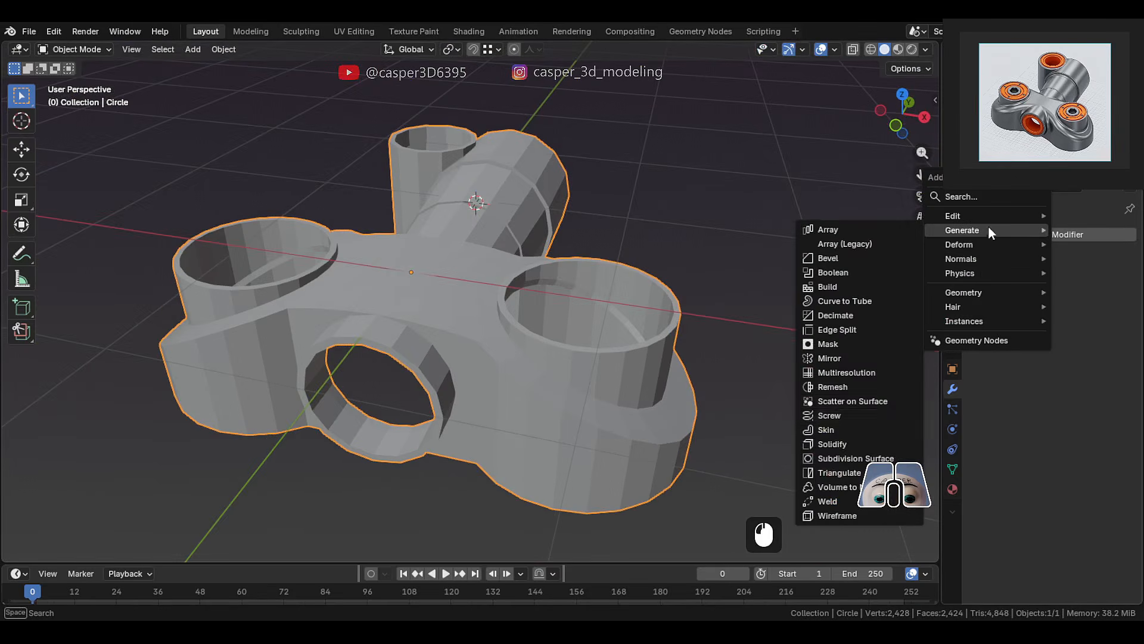
pyautogui.click(897, 459)
pyautogui.click(1112, 298)
# - Apply smooth shading to the whole joint part
pyautogui.moveTo(667, 340); pyautogui.dragTo(480, 276, button='middle')
pyautogui.rightClick(480, 273)
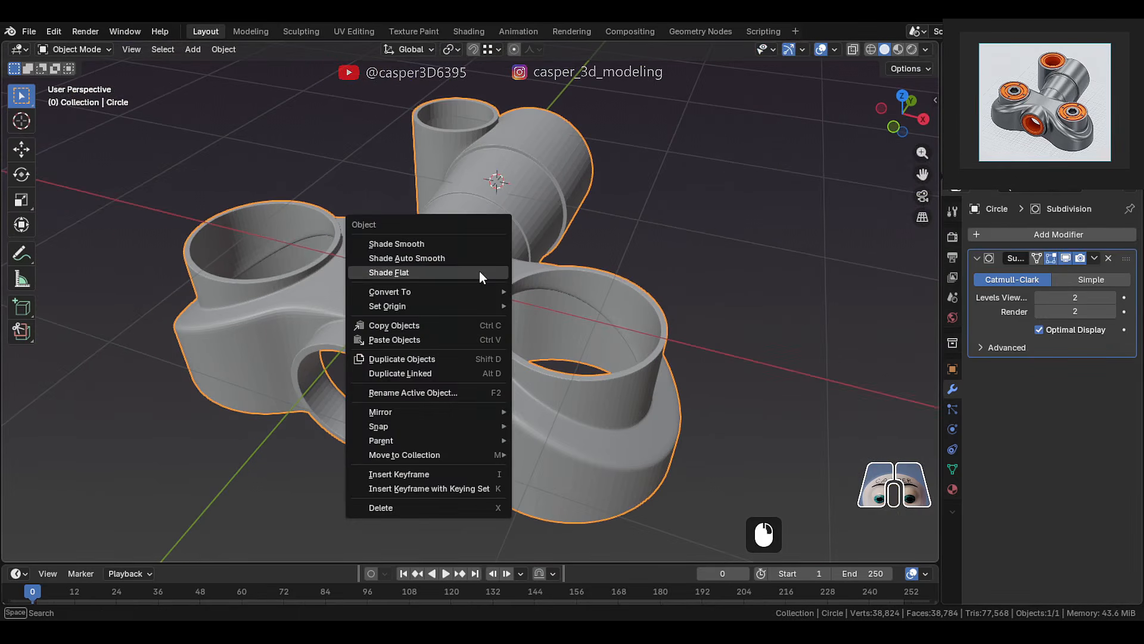
pyautogui.click(467, 240)
# - Examine the smoothed part's tube steps, collars and body surface from several sides
pyautogui.keyDown('shift'); pyautogui.moveTo(503, 217); pyautogui.dragTo(564, 226, button='middle'); pyautogui.keyUp('shift')
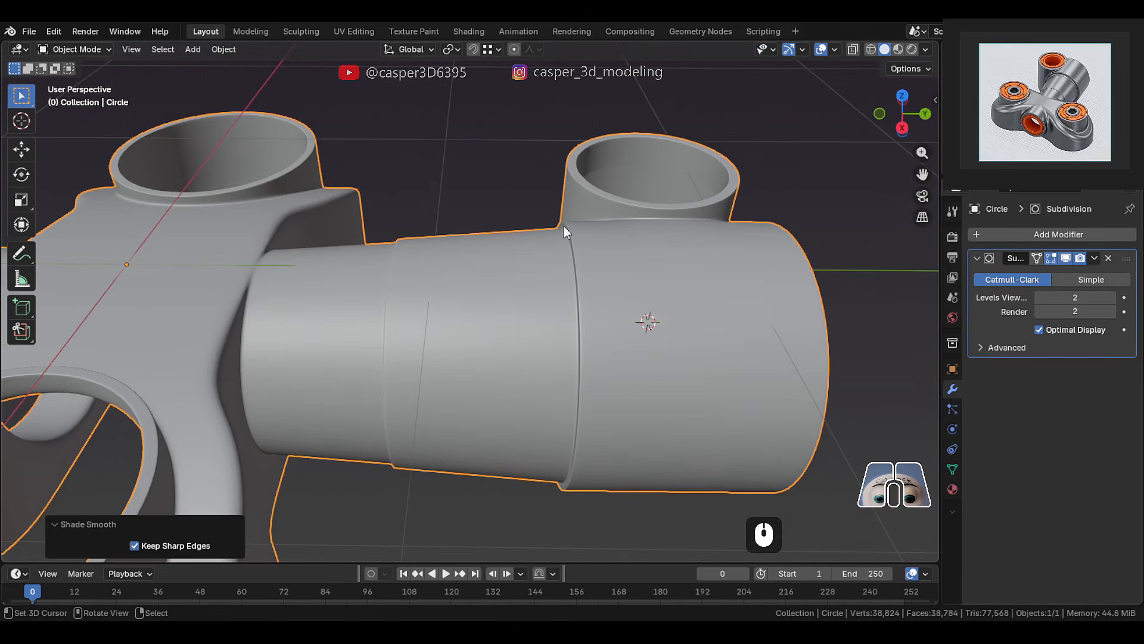
pyautogui.press('Tab')
pyautogui.moveTo(745, 250); pyautogui.dragTo(465, 268, button='middle')
pyautogui.scroll(-3, 636, 227)
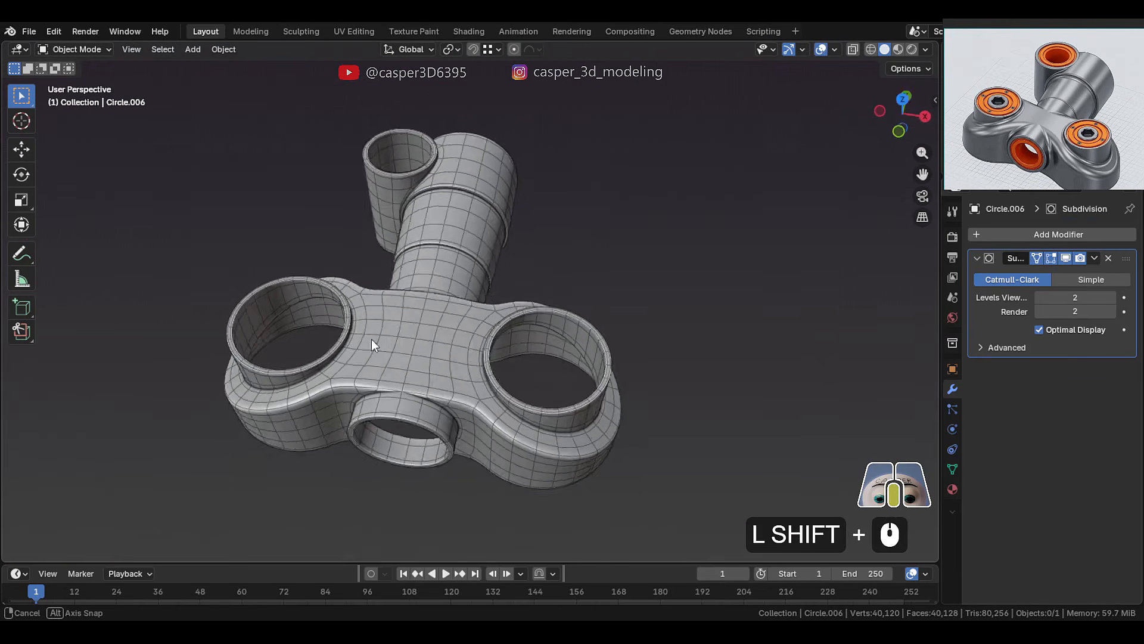
pyautogui.moveTo(371, 339); pyautogui.dragTo(492, 289, button='middle')
pyautogui.scroll(1, 493, 292)
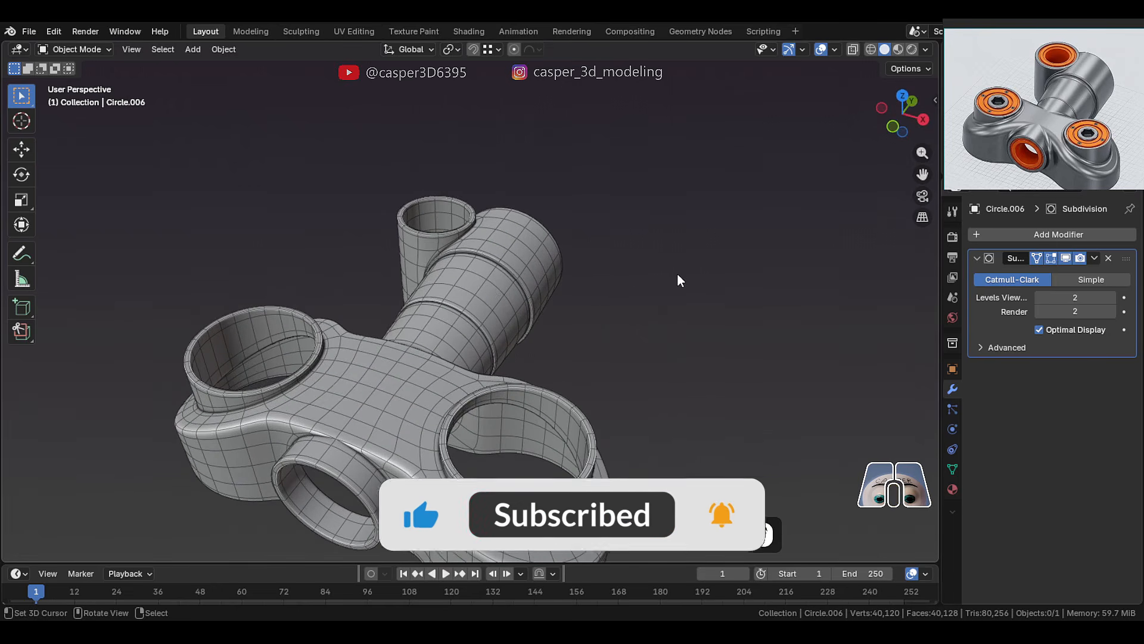
pyautogui.scroll(-1, 677, 276)
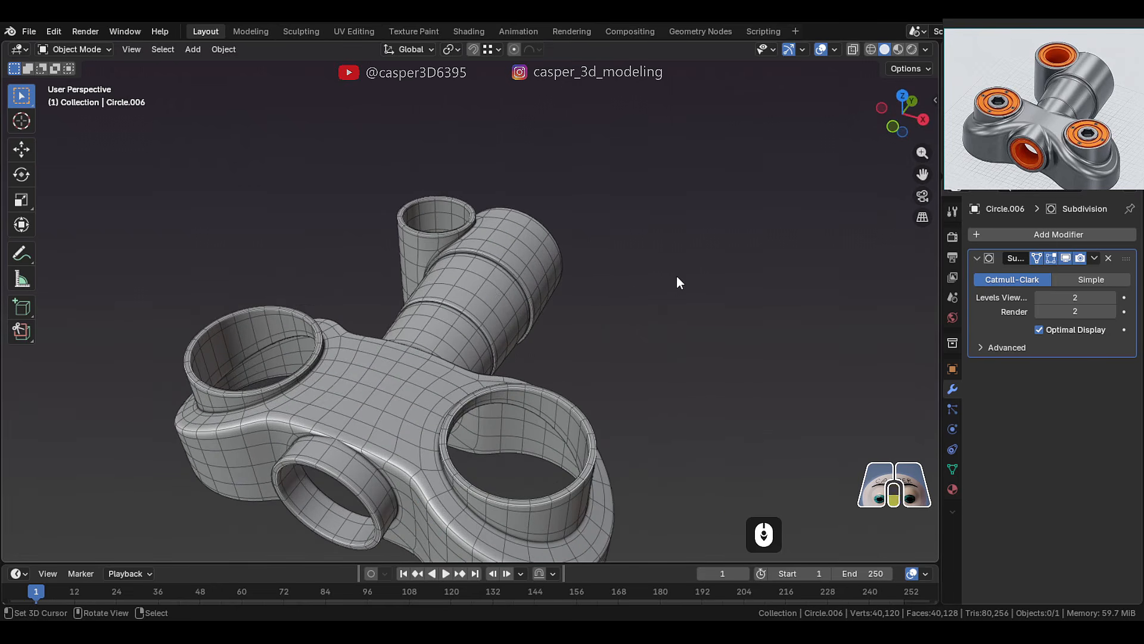